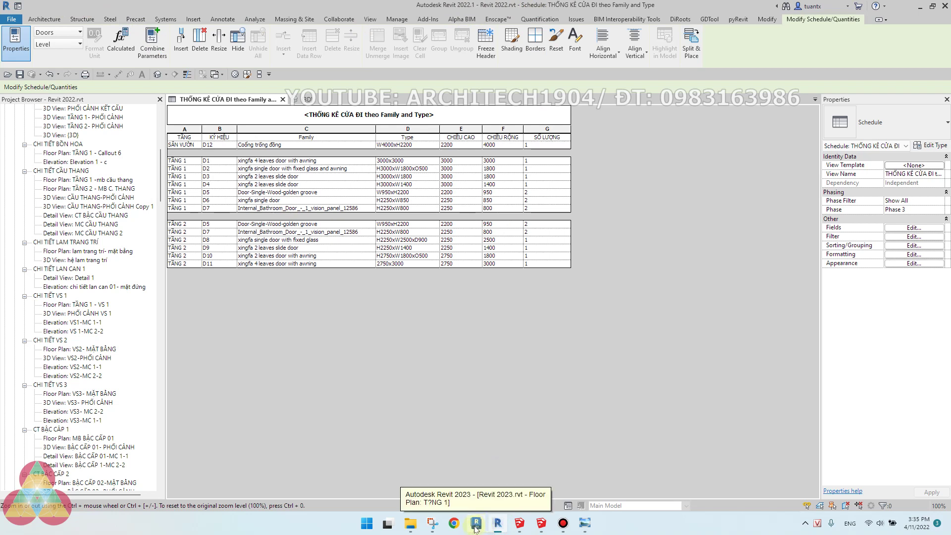
- View the Autodesk products and updates window opened from the system tray, and close it
left_click(804, 524)
left_click(768, 476)
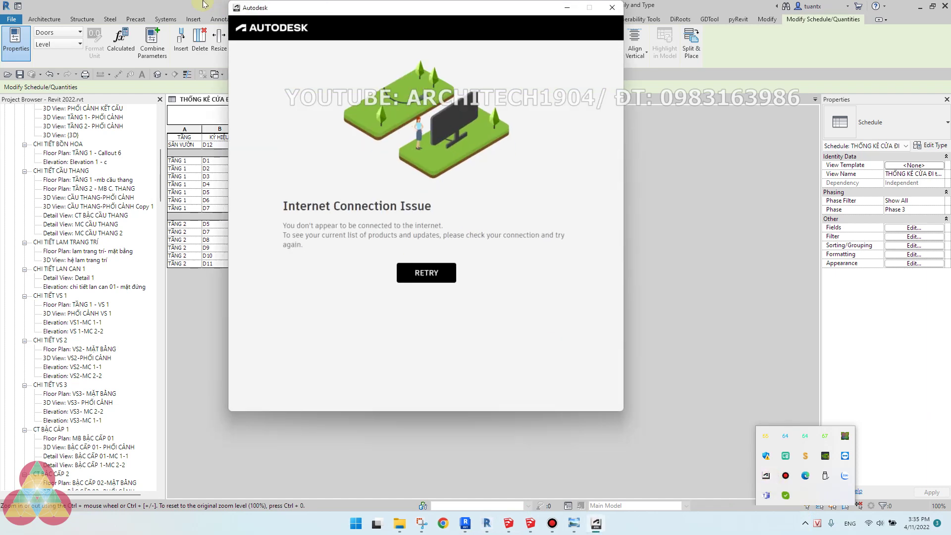
left_click_drag(283, 29, 263, 26)
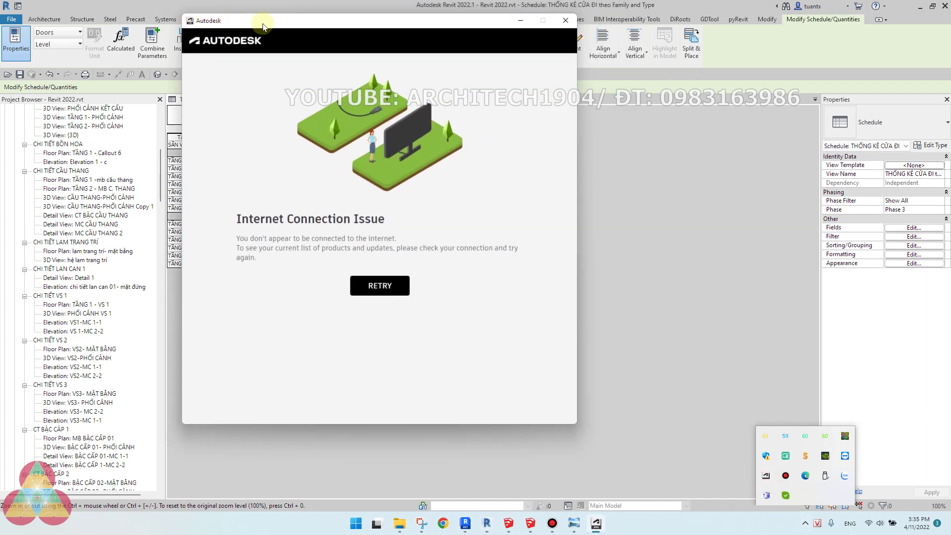
left_click(565, 21)
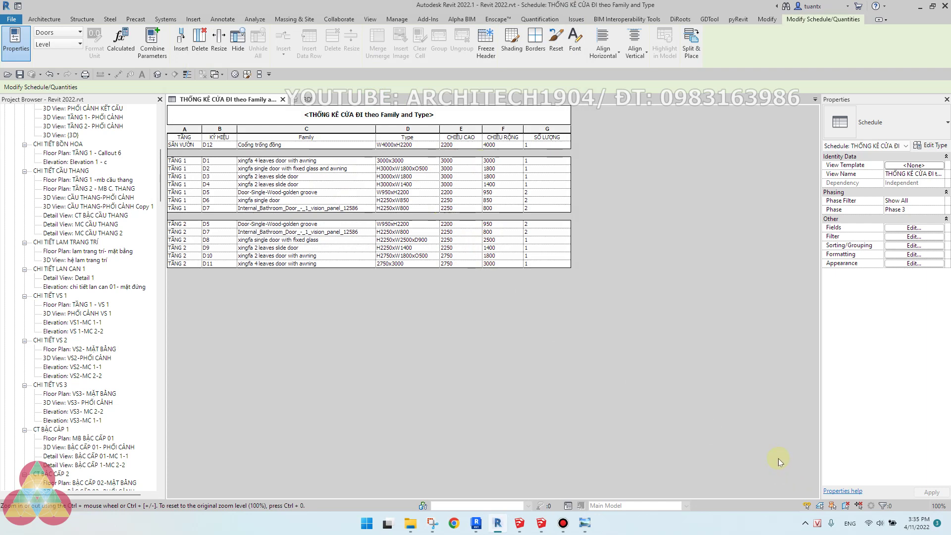
- Switch to the Revit 2023 window, widen the Project Browser and expand its Legends group
left_click(476, 524)
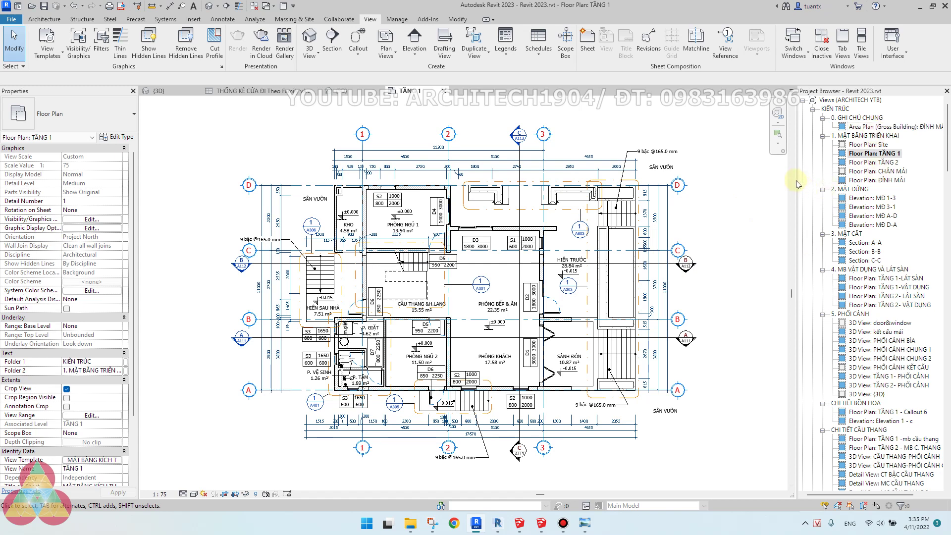
left_click_drag(797, 179, 776, 179)
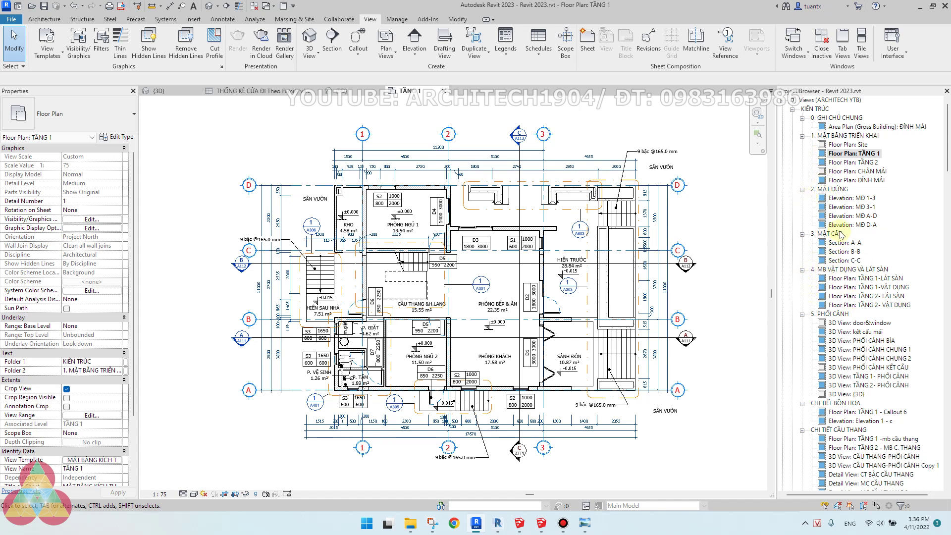
scroll(841, 235, "down", 11)
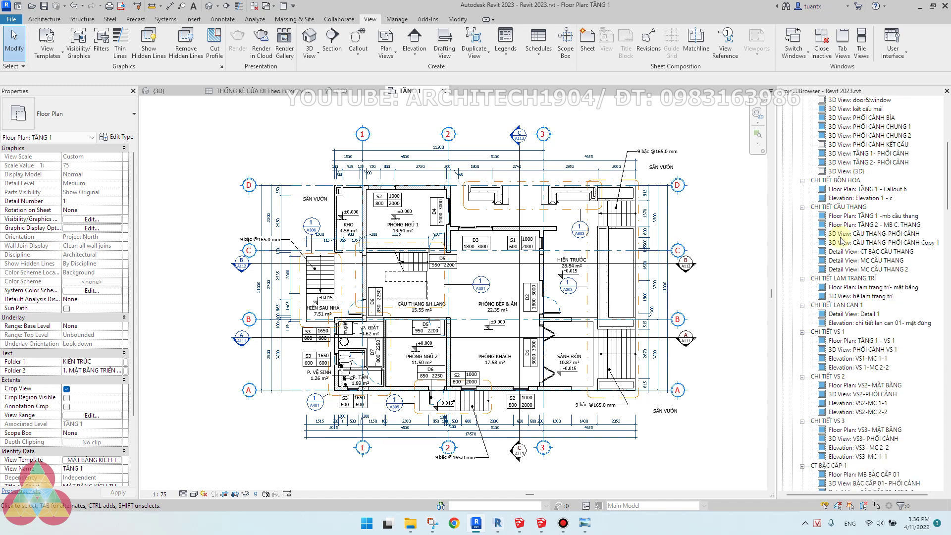
scroll(841, 243, "down", 15)
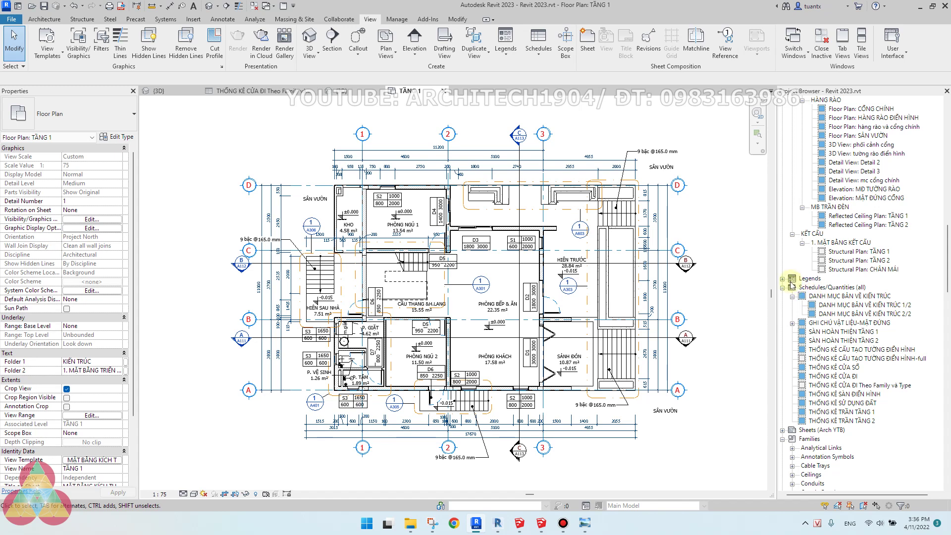
left_click(783, 279)
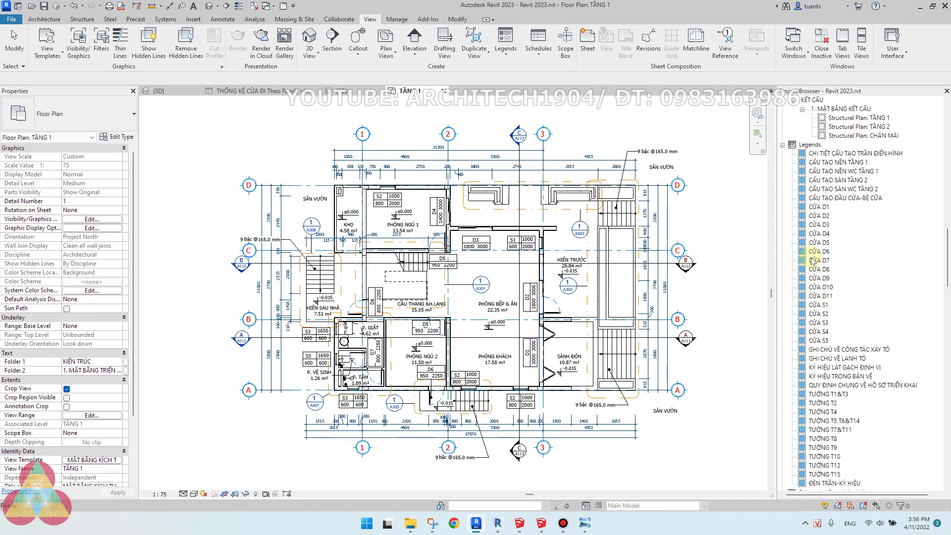
- Examine the sheet placement status icons beside the legends, schedules and views in the Project Browser
scroll(828, 332, "down", 5)
scroll(828, 332, "down", 3)
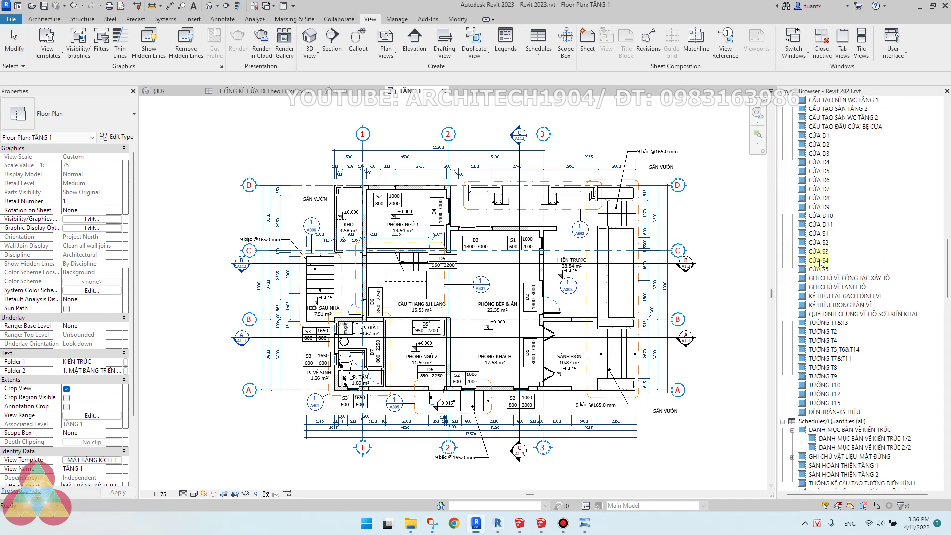
scroll(821, 287, "down", 5)
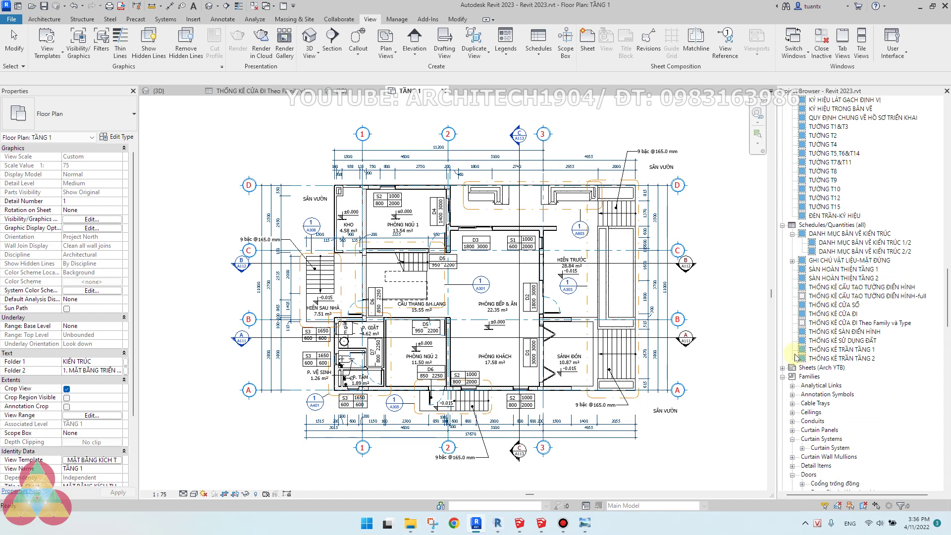
scroll(802, 369, "up", 2)
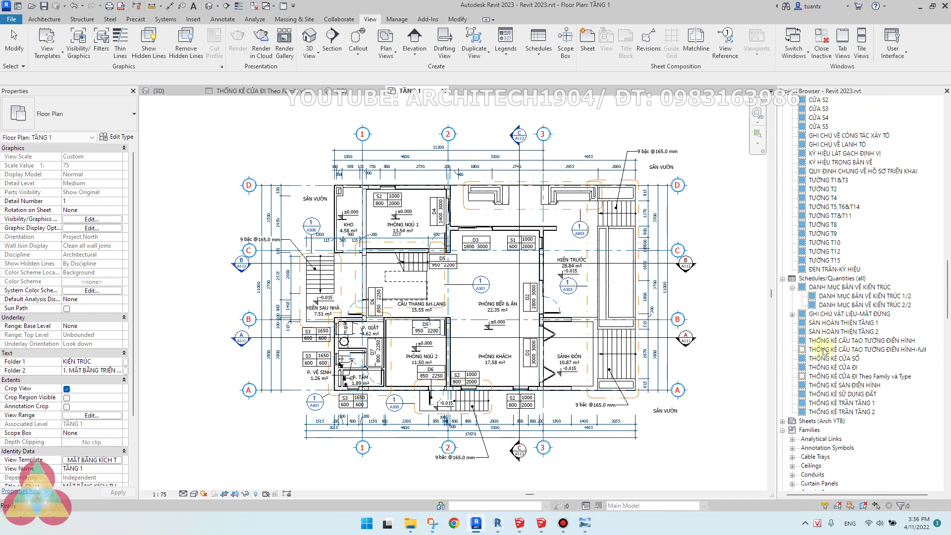
scroll(812, 353, "up", 13)
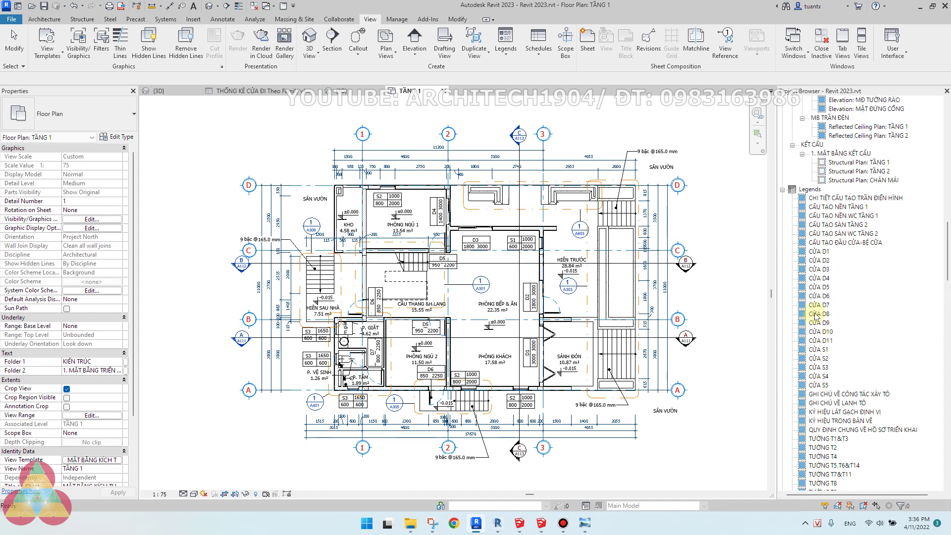
scroll(815, 315, "up", 3)
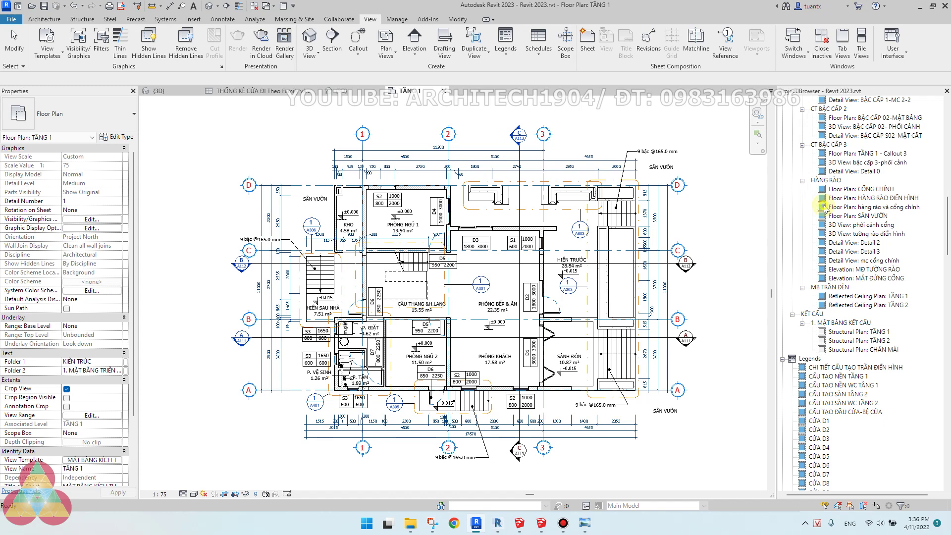
- Turn Show View Placement on Sheet Status Icons off for the Project Browser, and turn it back on
right_click(824, 208)
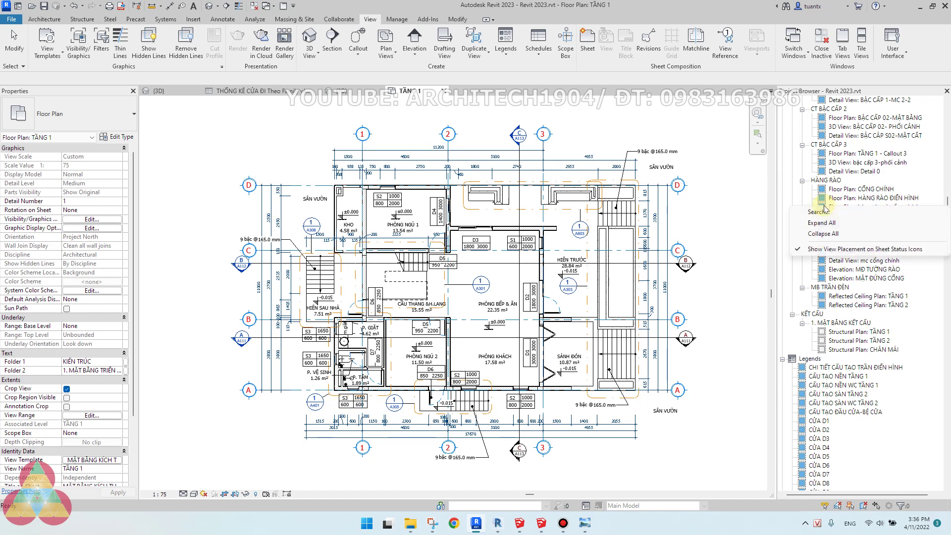
left_click(814, 249)
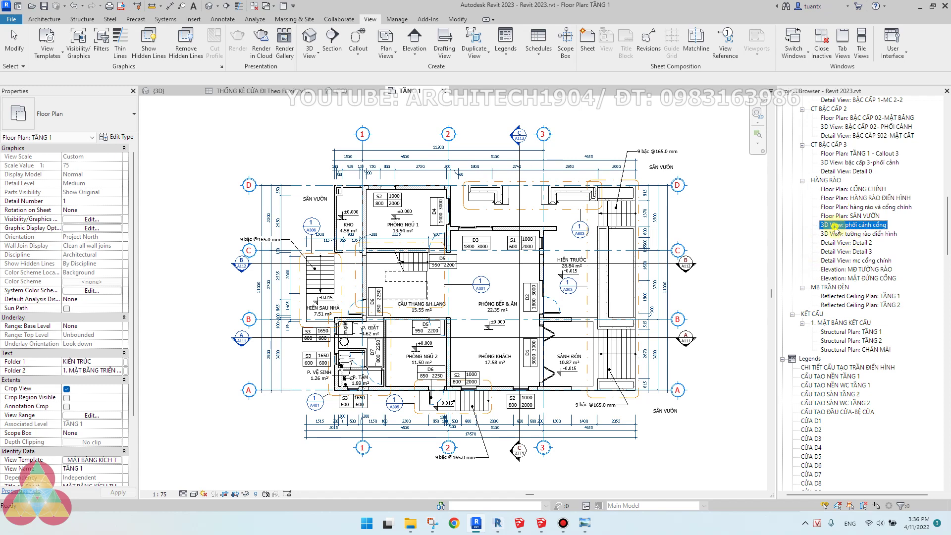
right_click(835, 227)
left_click(846, 484)
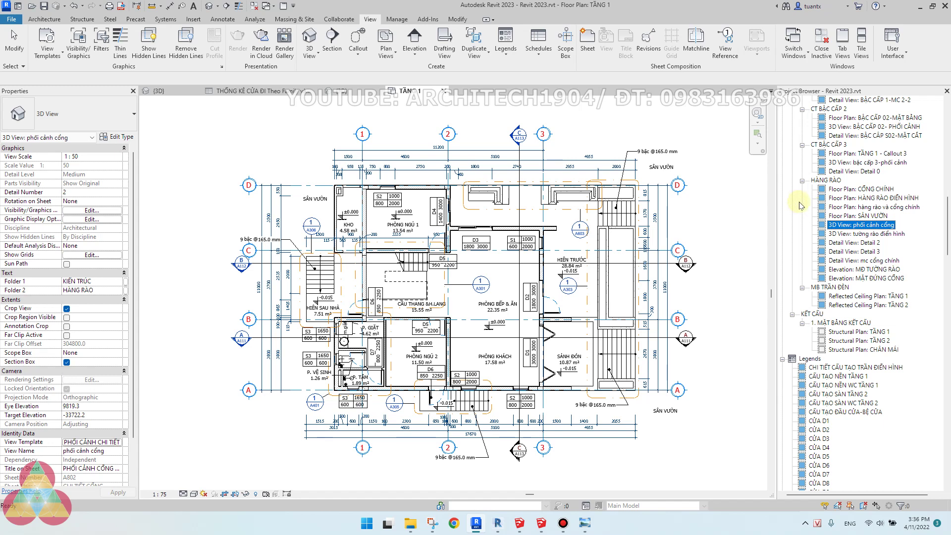
- Switch to Windows Photo Viewer and read the Revit 2023 feature overview down to the Schedule updates
left_click(585, 524)
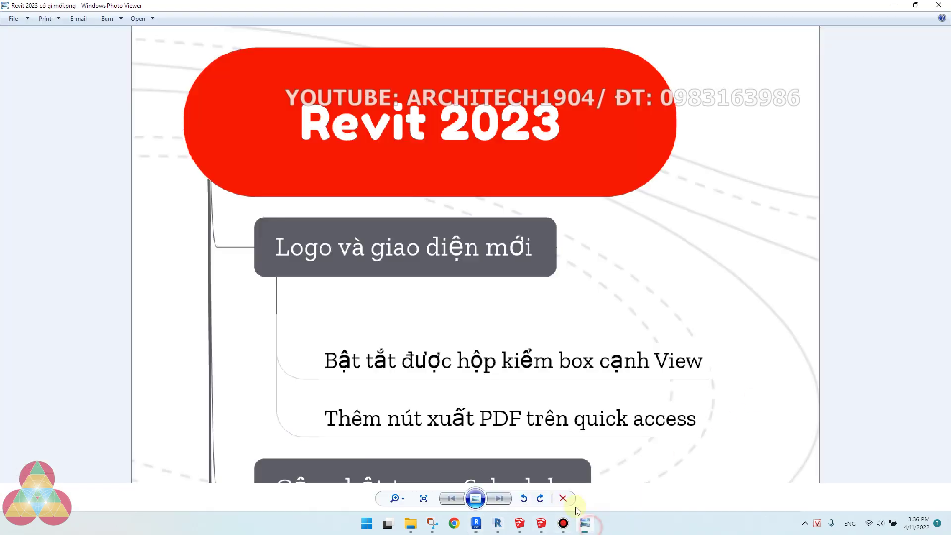
left_click(585, 523)
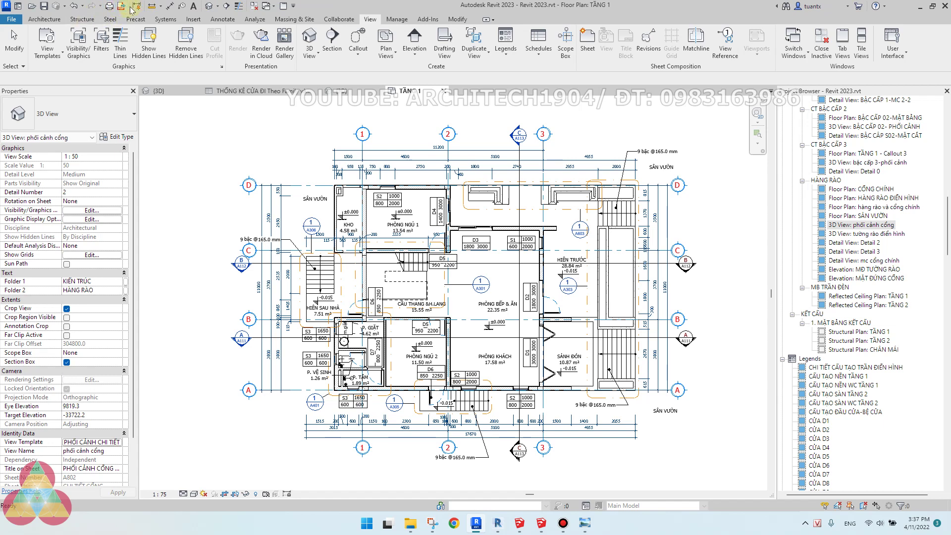
left_click(586, 521)
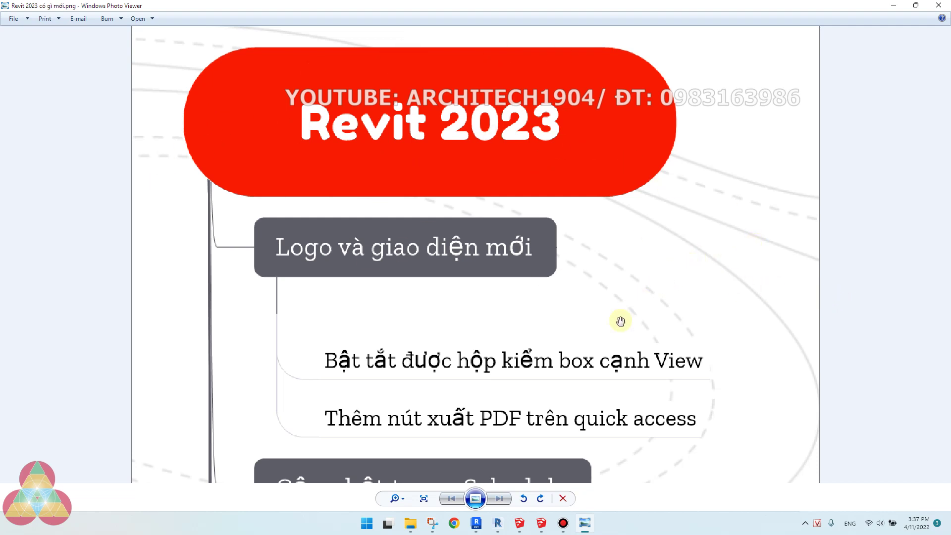
left_click_drag(564, 386, 568, 286)
scroll(568, 287, "down", 5)
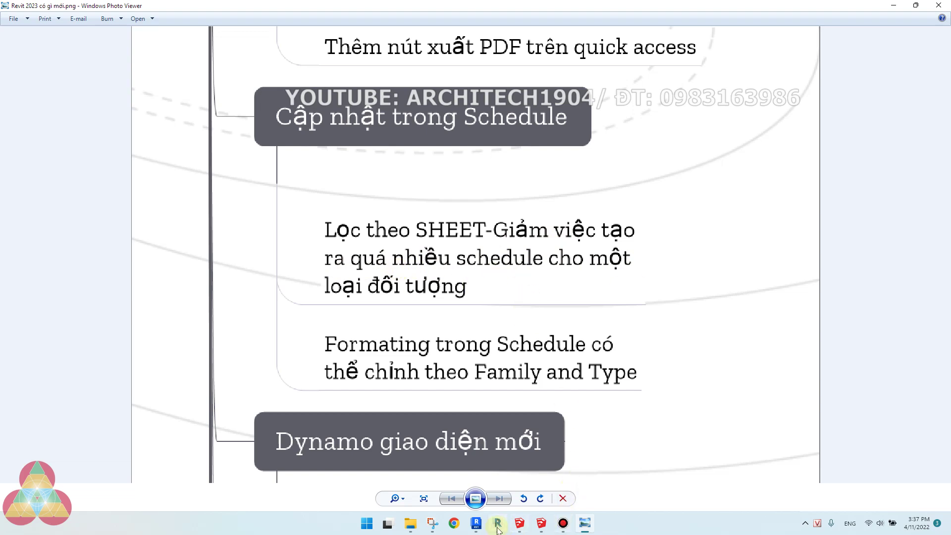
- Return to Revit 2023 and collapse the Legends group in the Project Browser to reach the schedules
mouse_move(499, 530)
left_click(476, 523)
left_click(855, 303)
scroll(856, 317, "down", 5)
scroll(858, 325, "up", 7)
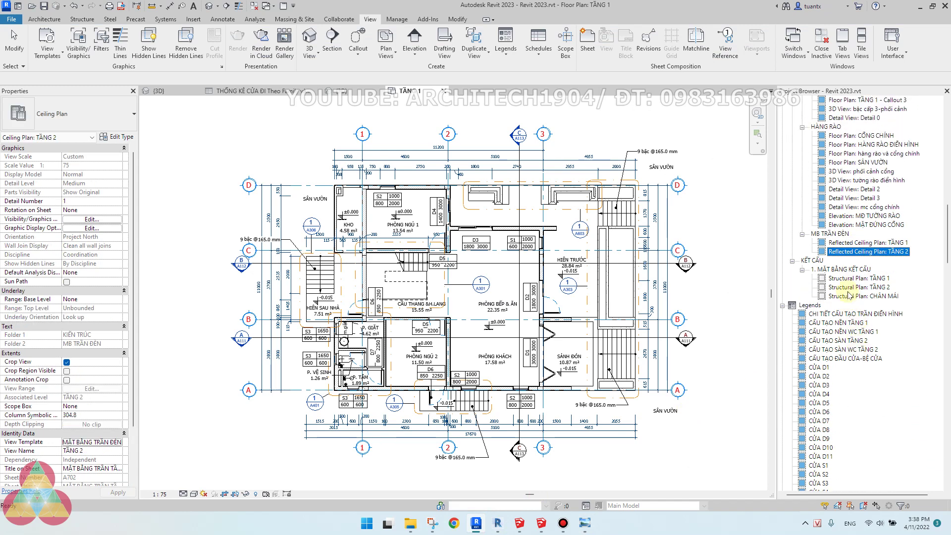
left_click(782, 403)
left_click(783, 412)
scroll(835, 317, "down", 6)
- Go through the schedules in the Project Browser and open THỐNG KÊ CỬA ĐI
left_click(836, 305)
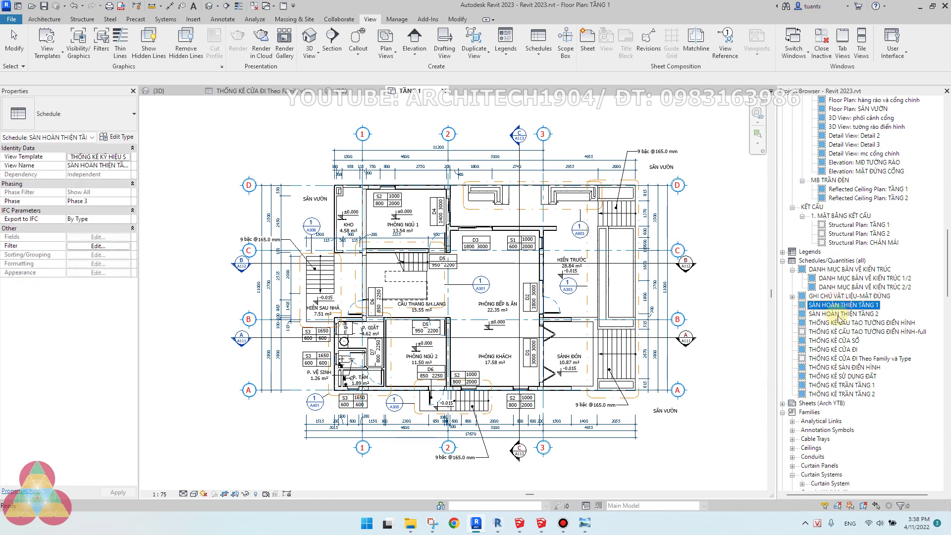
left_click(838, 314)
left_click(835, 322)
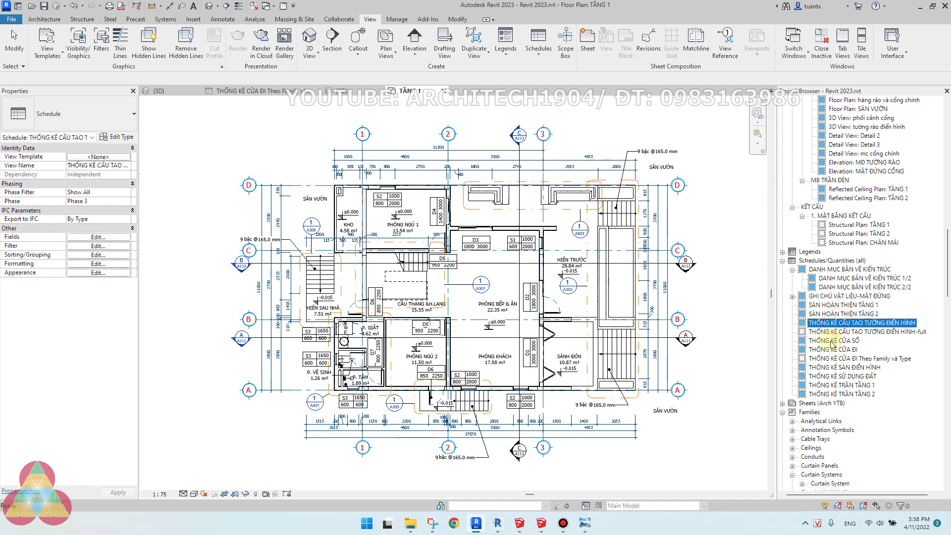
left_click(832, 349)
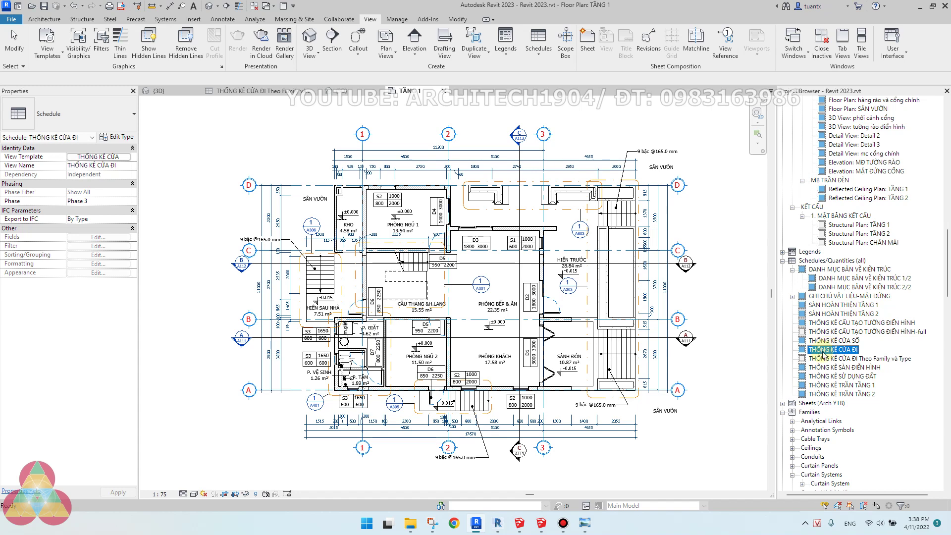
double_click(835, 350)
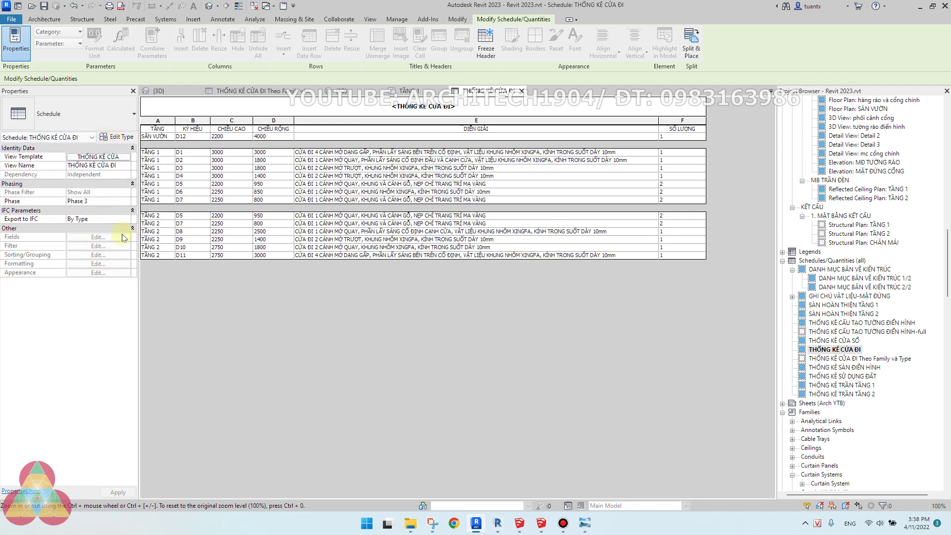
- Remove the view template from the THỐNG KÊ CỬA ĐI schedule by assigning <None>
left_click(109, 155)
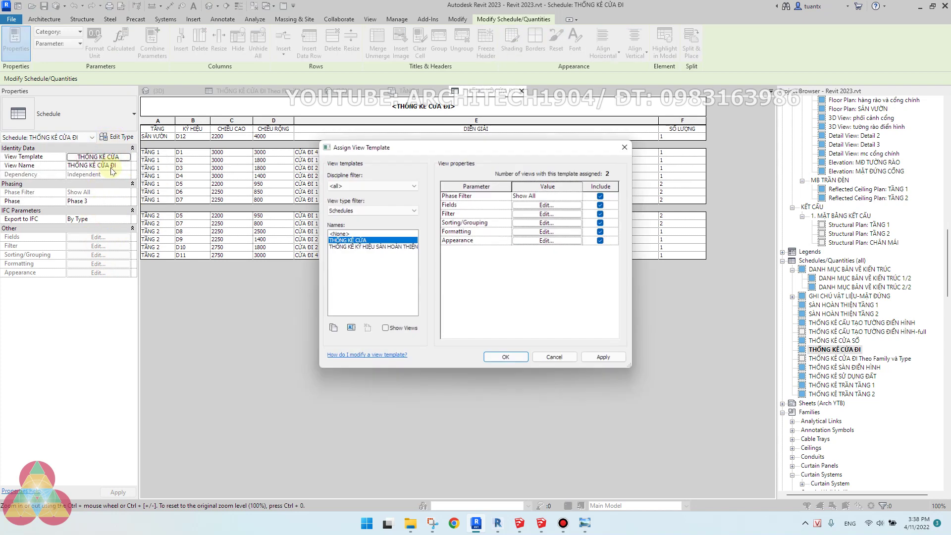
left_click(348, 234)
left_click(501, 357)
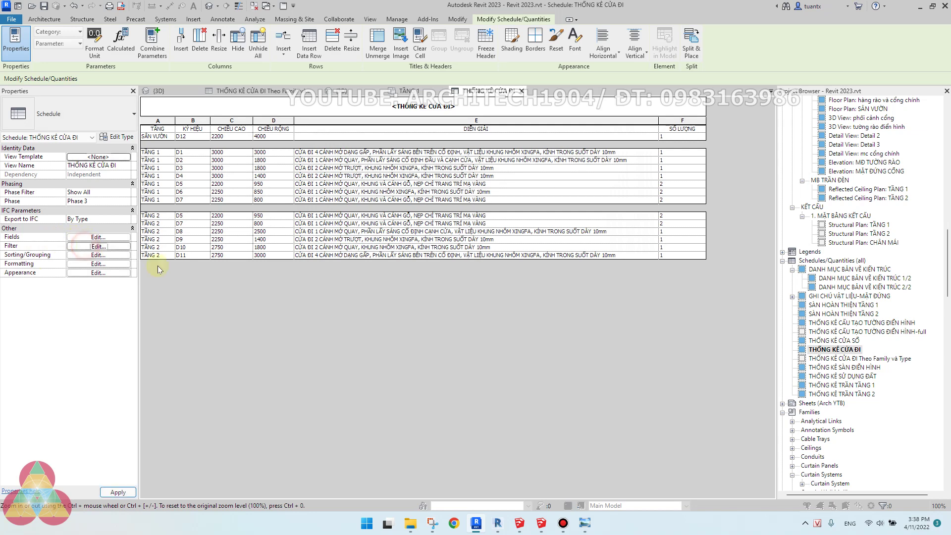
- Inspect the Filter settings of the THỐNG KÊ CỬA ĐI schedule and close them
left_click(88, 246)
left_click(352, 285)
left_click(508, 389)
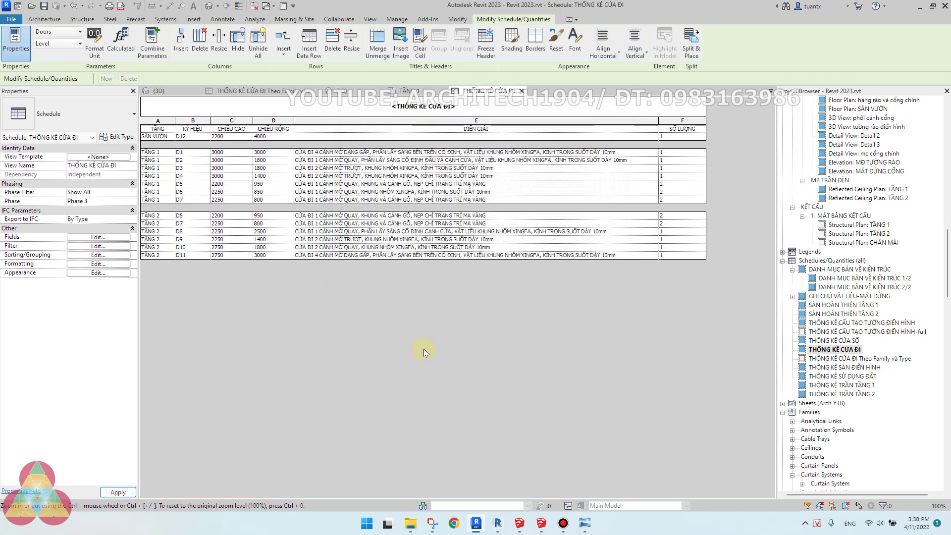
- Duplicate the THỐNG KÊ CỬA ĐI schedule and select the copy in the Project Browser
right_click(819, 352)
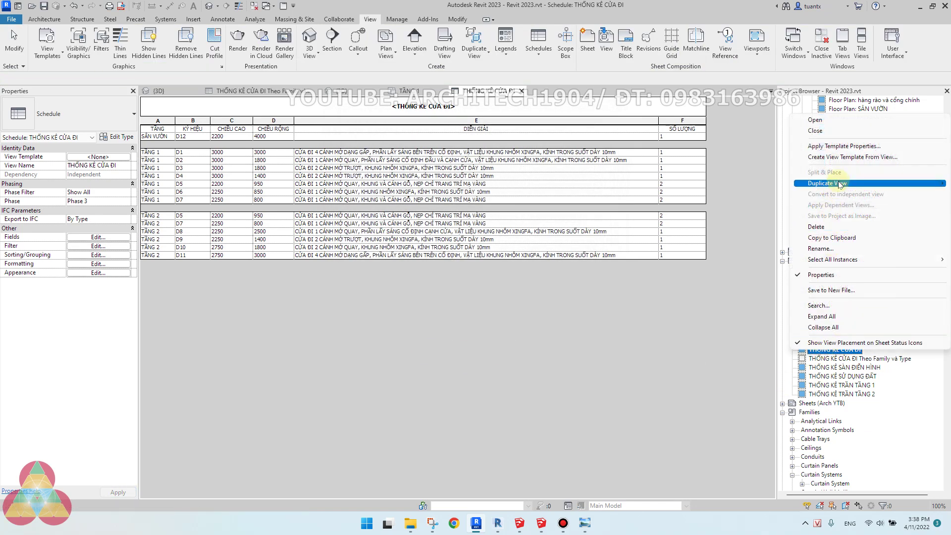
mouse_move(836, 184)
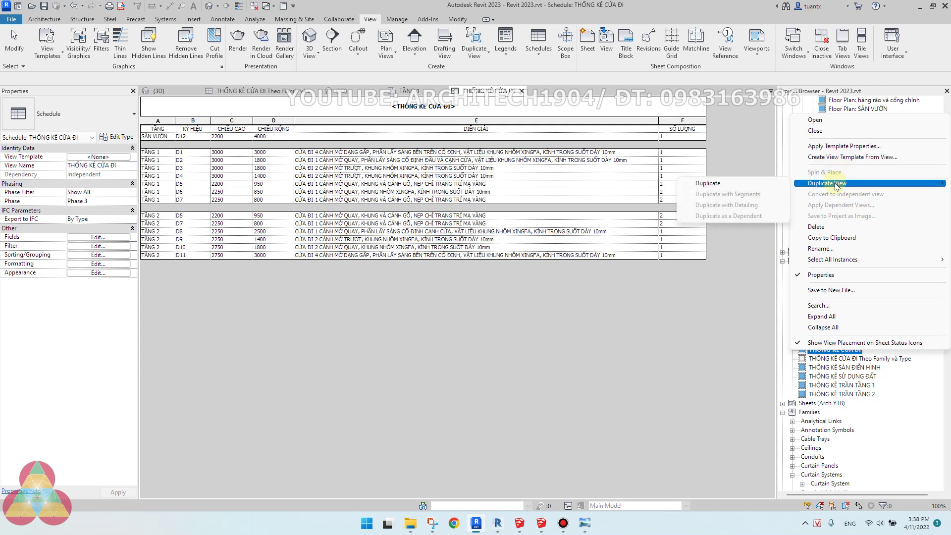
left_click(754, 186)
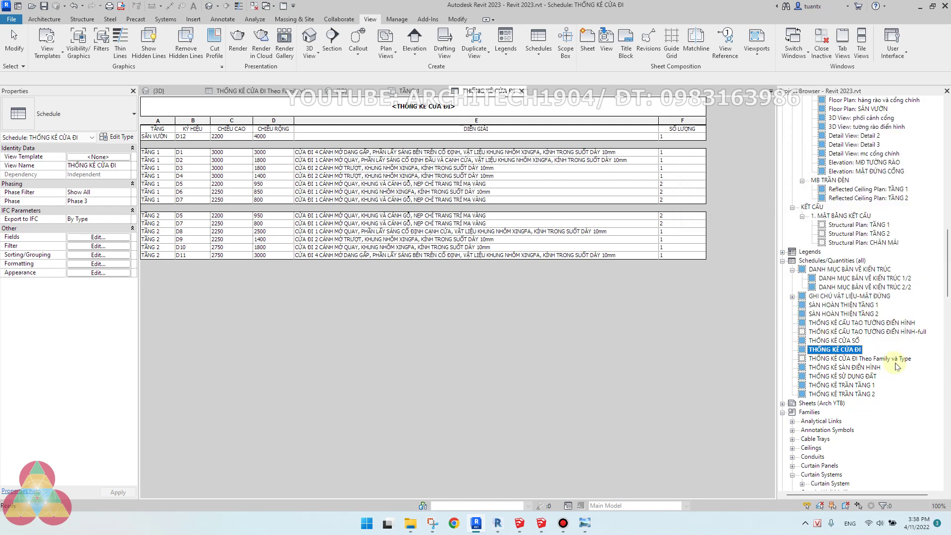
left_click(841, 359)
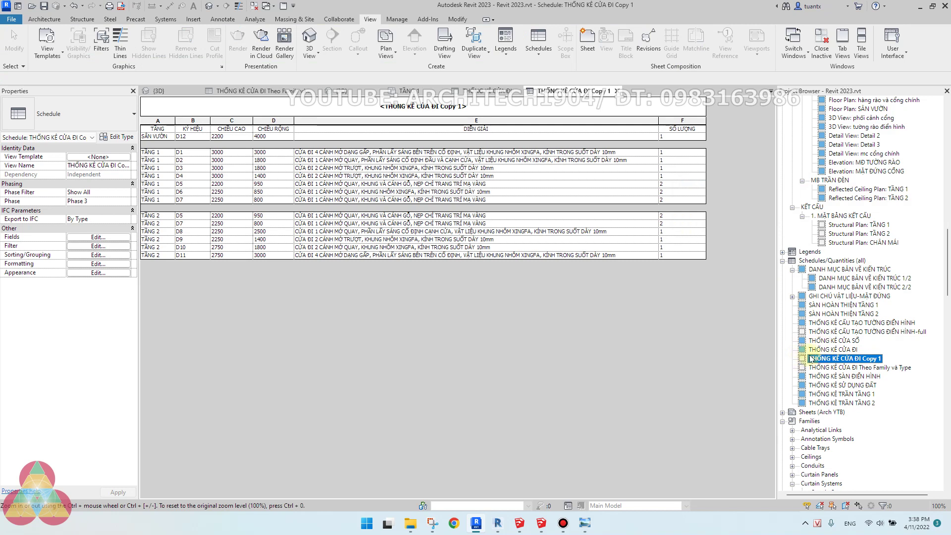
scroll(859, 331, "up", 2)
scroll(864, 313, "down", 15)
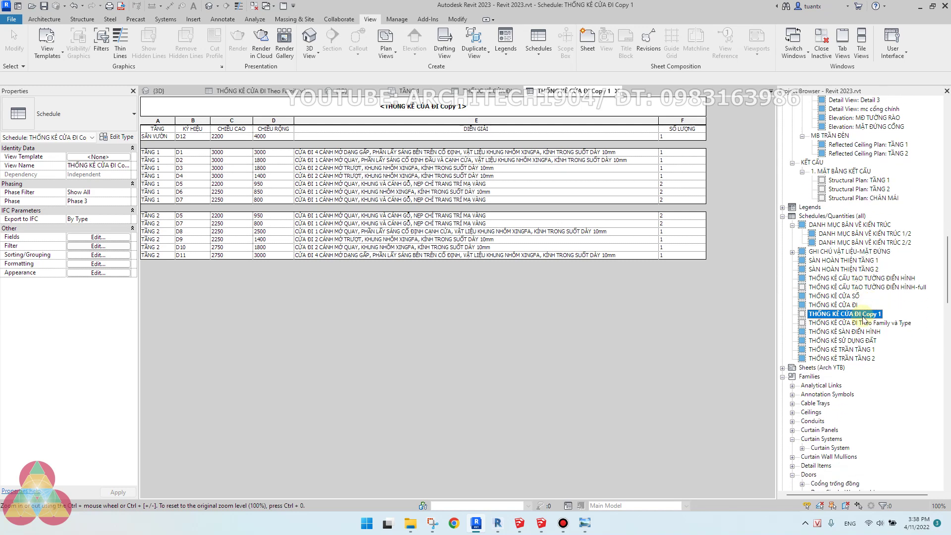
scroll(858, 332, "down", 20)
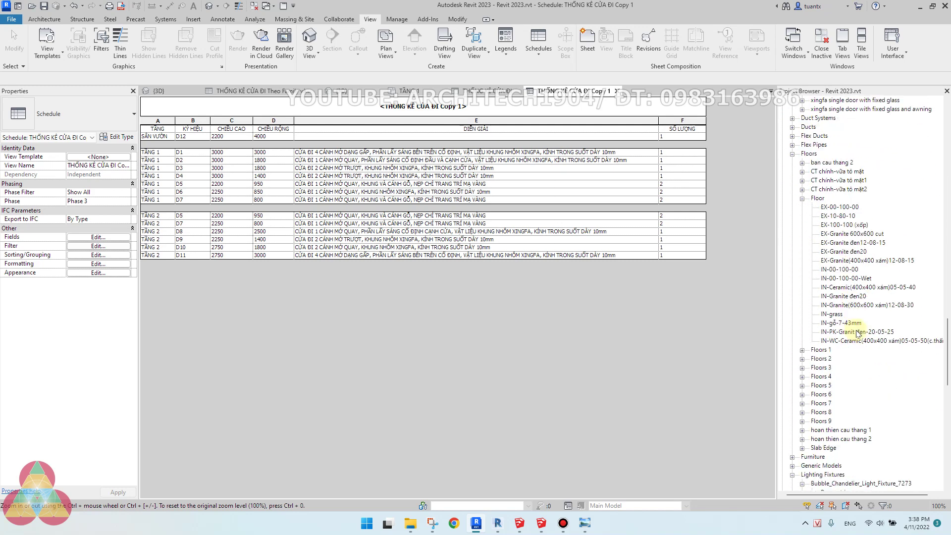
scroll(857, 339, "down", 4)
scroll(864, 340, "up", 13)
scroll(873, 339, "up", 15)
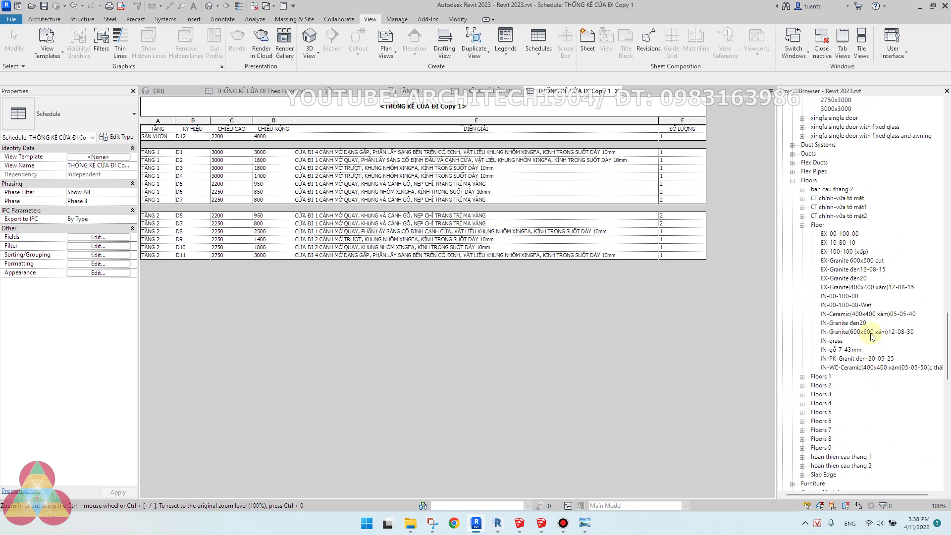
- Expand the Sheets list, go through its sheets and open sheet A101 - MB KÍCH THƯỚC TẦNG 1
scroll(871, 336, "up", 2)
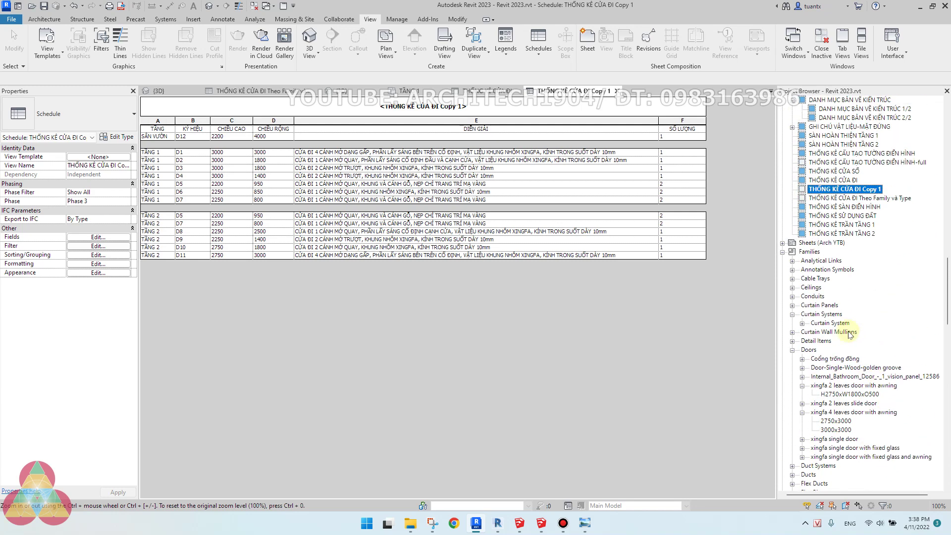
left_click(782, 243)
scroll(853, 332, "down", 3)
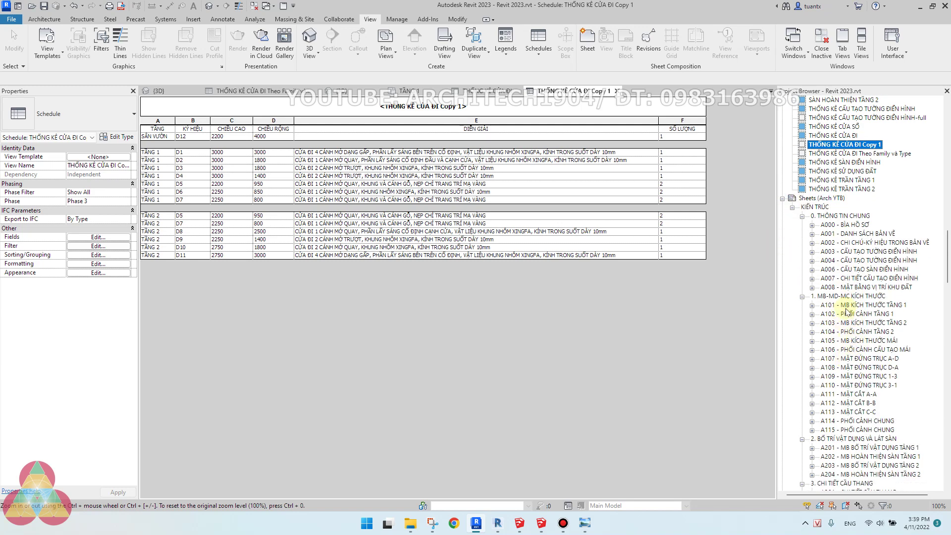
left_click(845, 313)
left_click(874, 350)
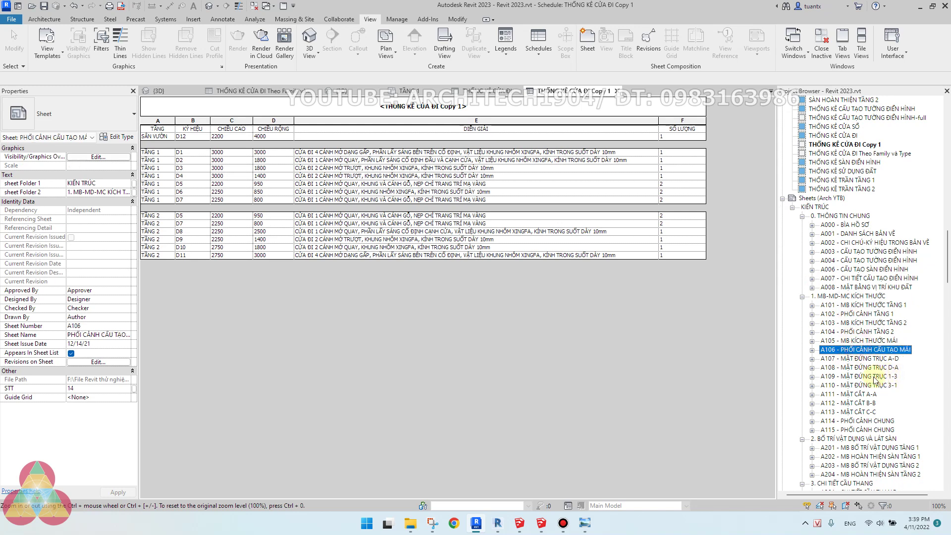
left_click(875, 376)
scroll(883, 426, "down", 1)
left_click(875, 429)
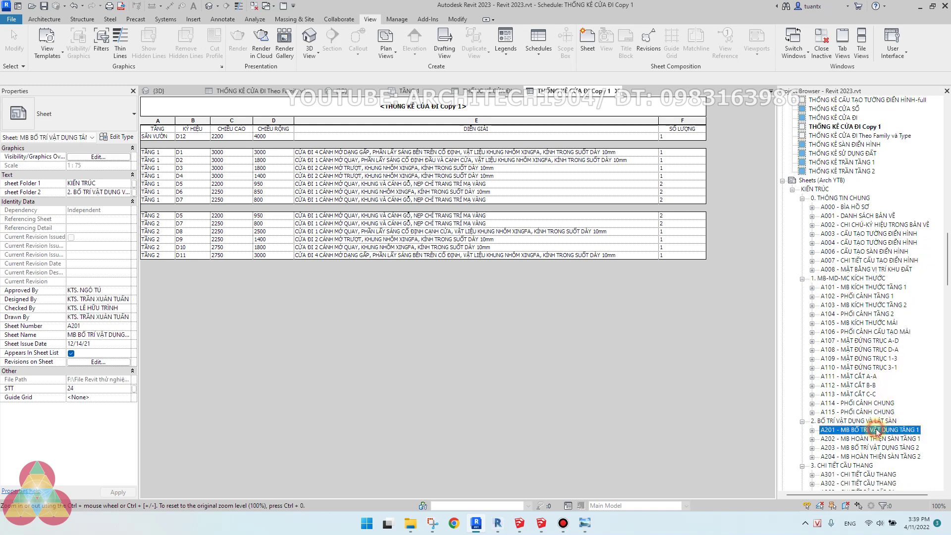
scroll(881, 430, "down", 2)
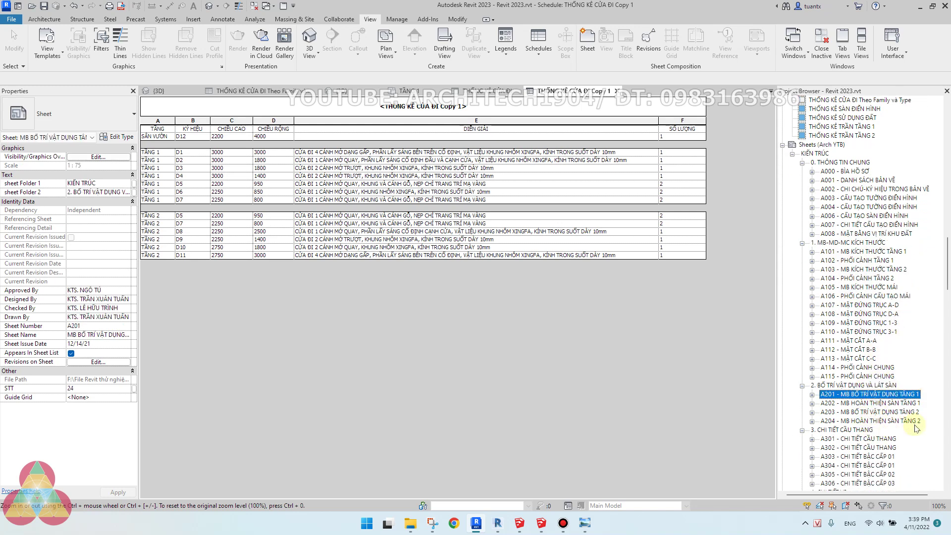
left_click(852, 288)
double_click(861, 251)
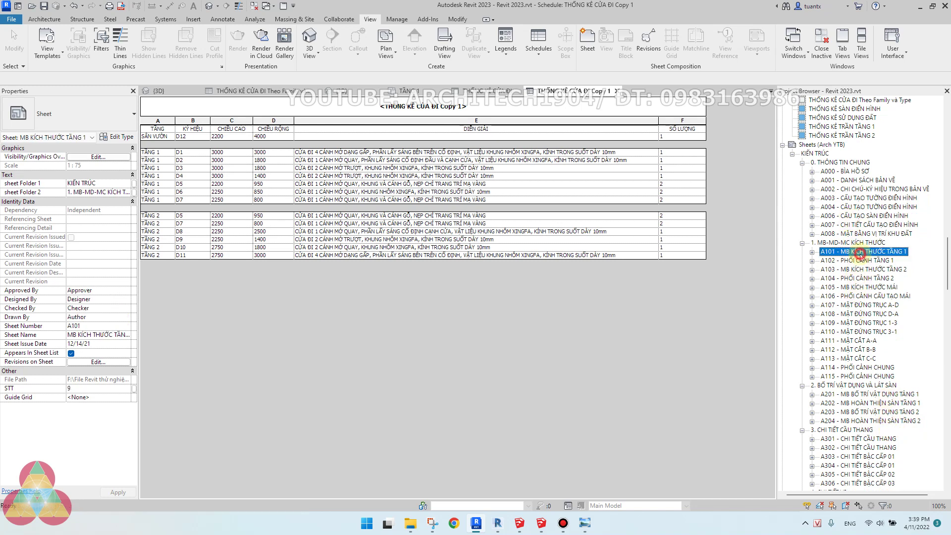
- Place the THỐNG KÊ CỬA ĐI Copy 1 schedule on sheet A101, below the sheet border under the floor plan
scroll(841, 182, "up", 3)
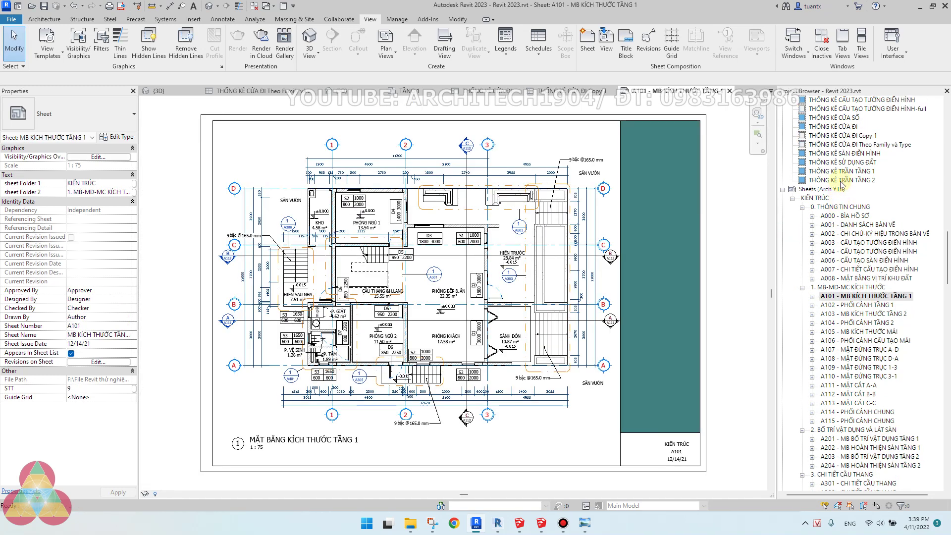
left_click(847, 136)
left_click_drag(210, 178, 221, 150)
scroll(222, 149, "down", 2)
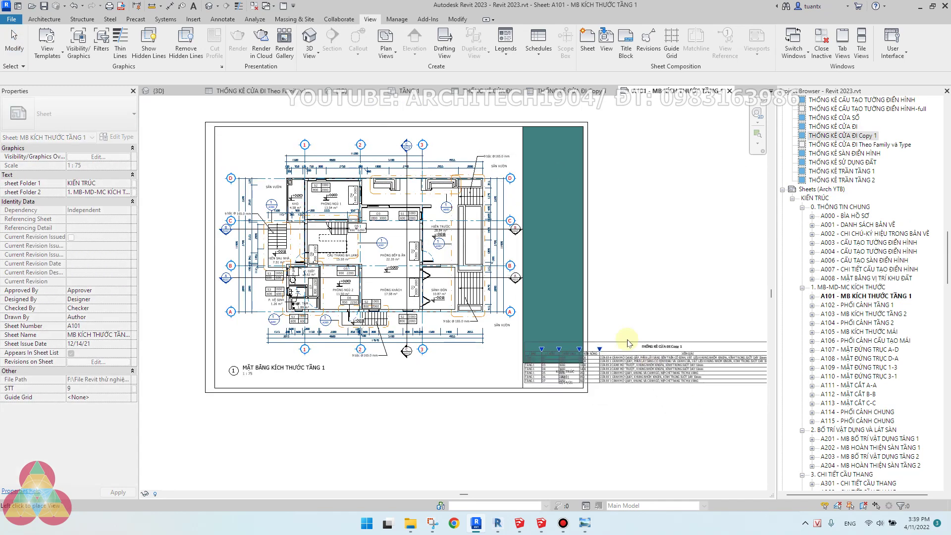
left_click(351, 445)
scroll(282, 455, "up", 3)
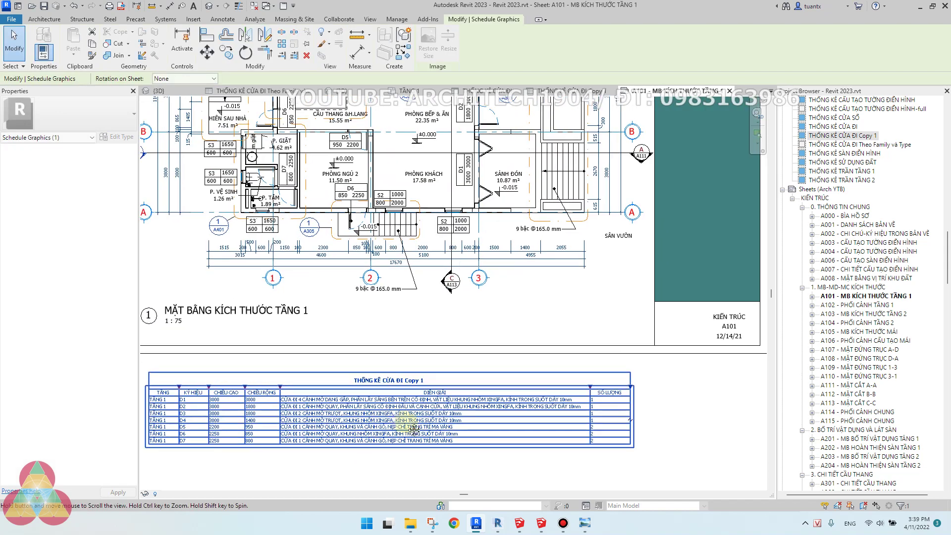
- Compare the full THỐNG KÊ CỬA ĐI Copy 1 schedule with the filtered one placed on sheet A101
left_click(565, 91)
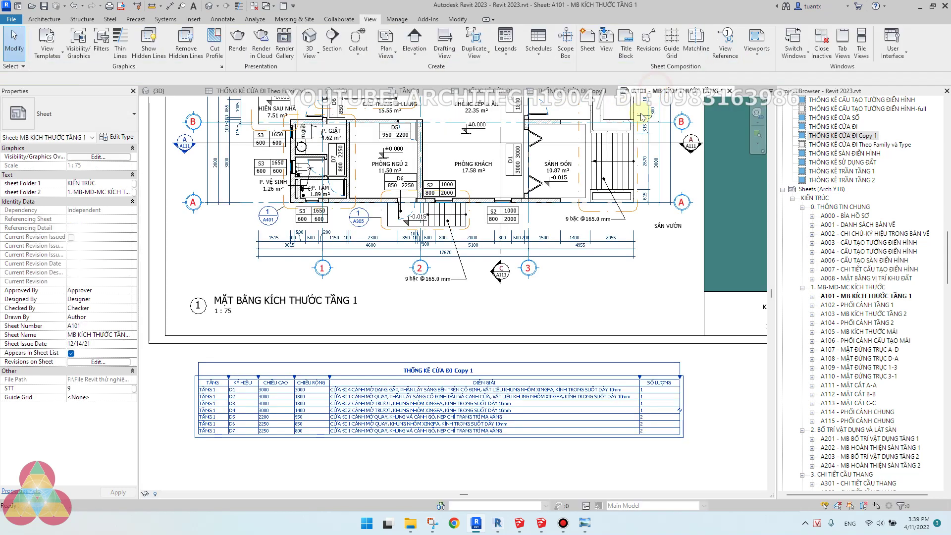
left_click(678, 91)
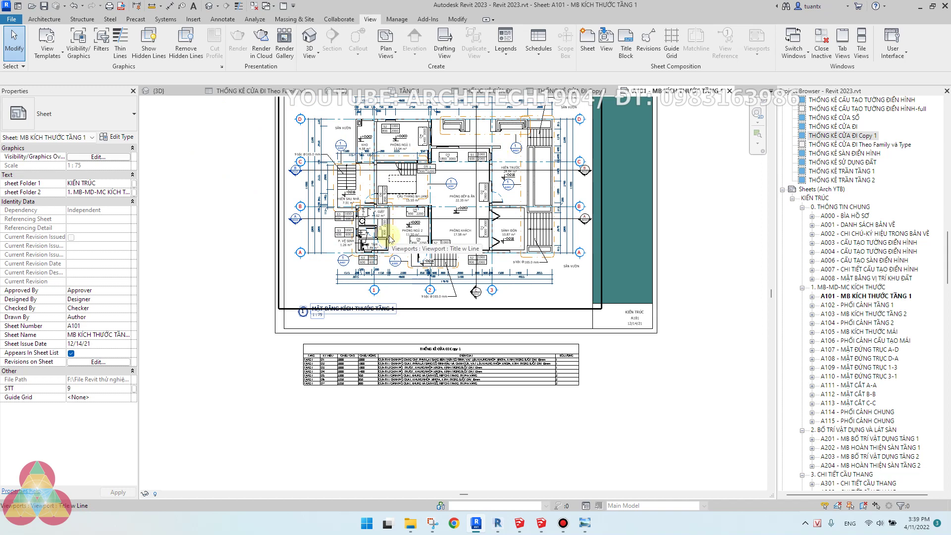
scroll(372, 400, "up", 2)
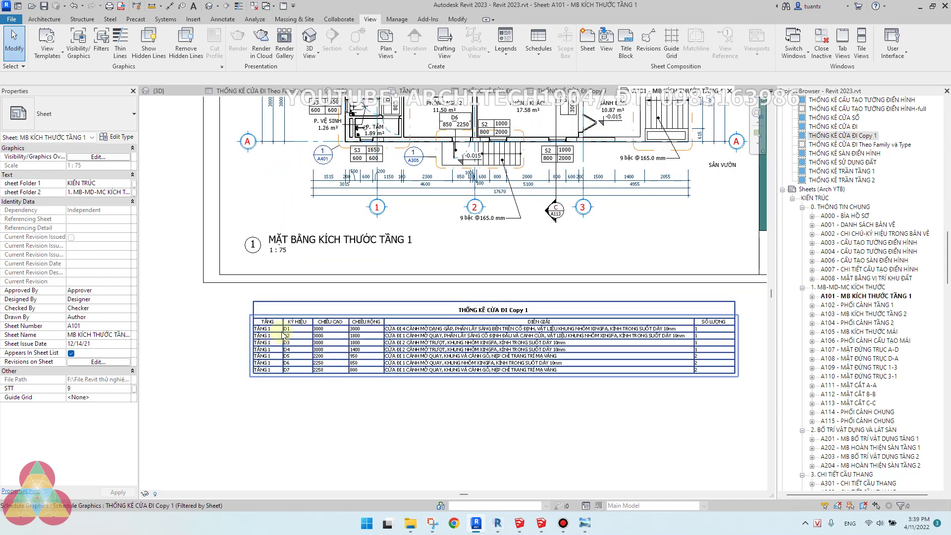
middle_click_drag(453, 383, 387, 473)
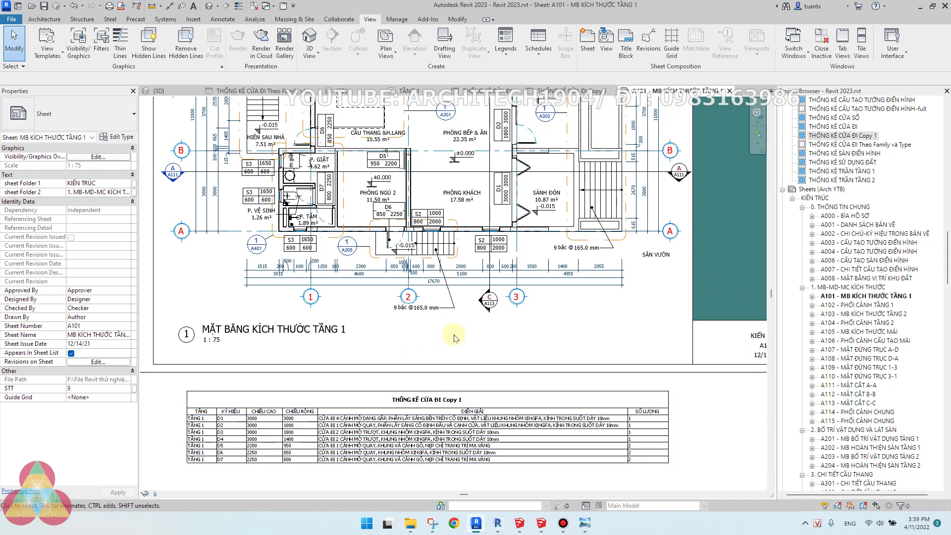
- Activate the TẦNG 1 plan on the sheet, show its crop region, pull its right edge in between grids 2 and 3, and deactivate the view
double_click(467, 260)
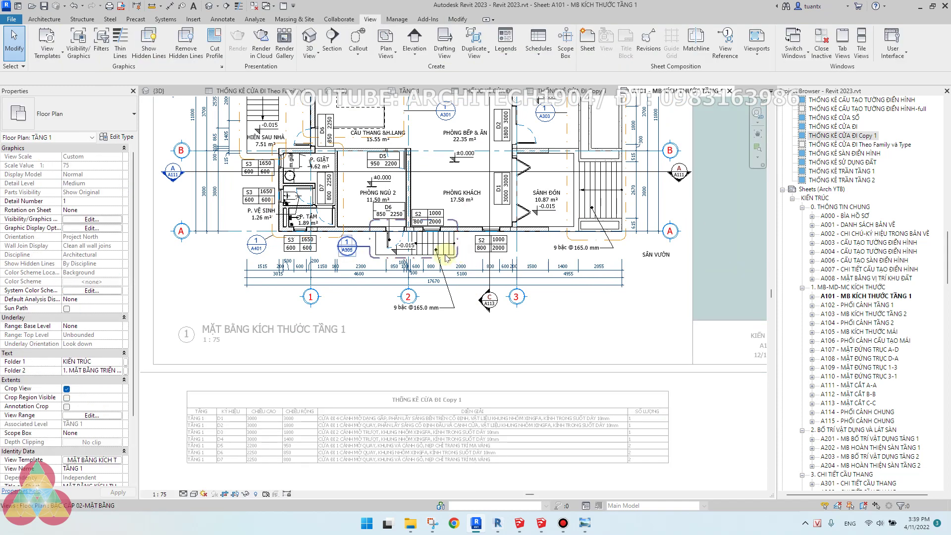
left_click(66, 398)
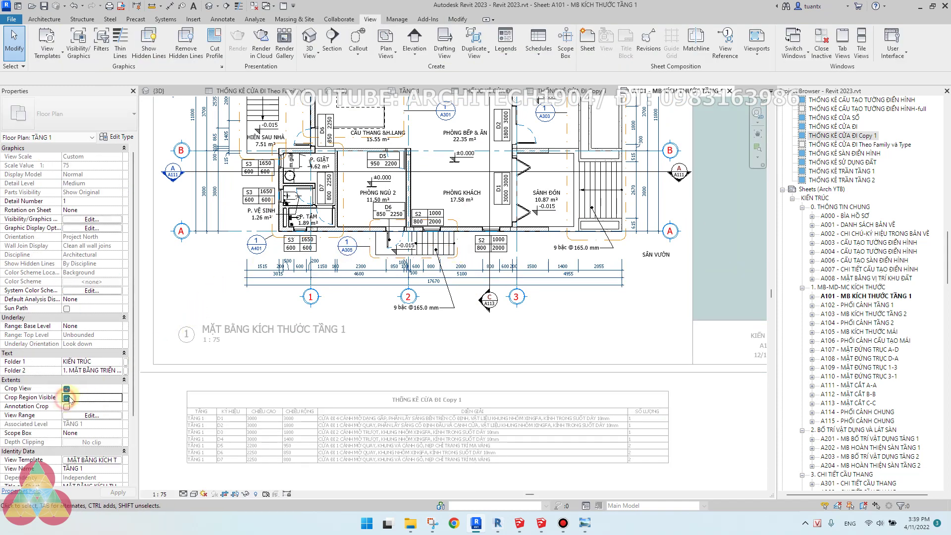
left_click(682, 222)
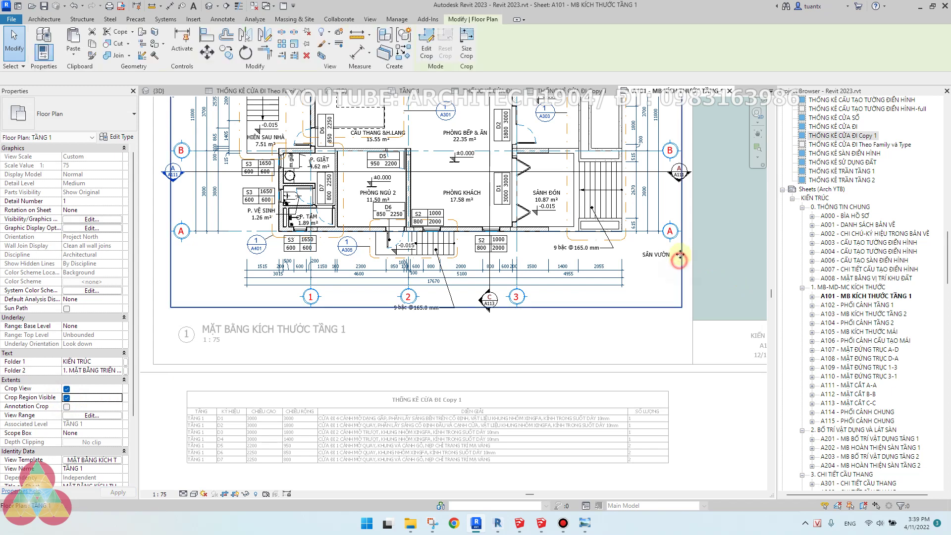
left_click_drag(597, 137, 507, 147)
scroll(470, 347, "down", 3)
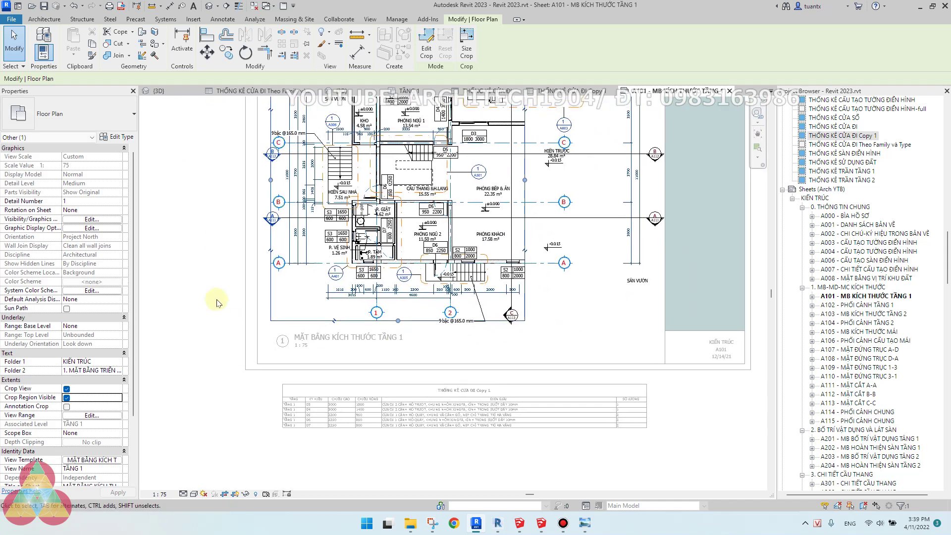
double_click(216, 306)
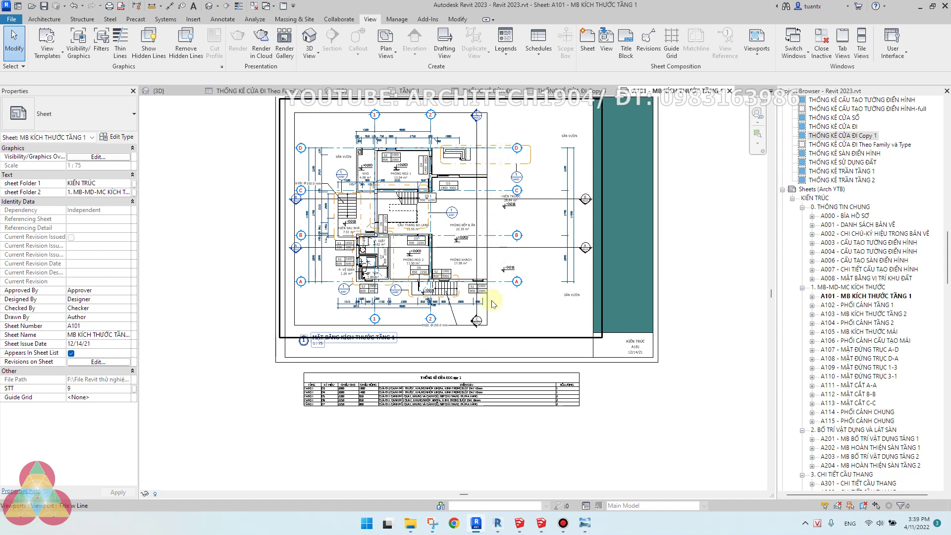
scroll(436, 417, "up", 2)
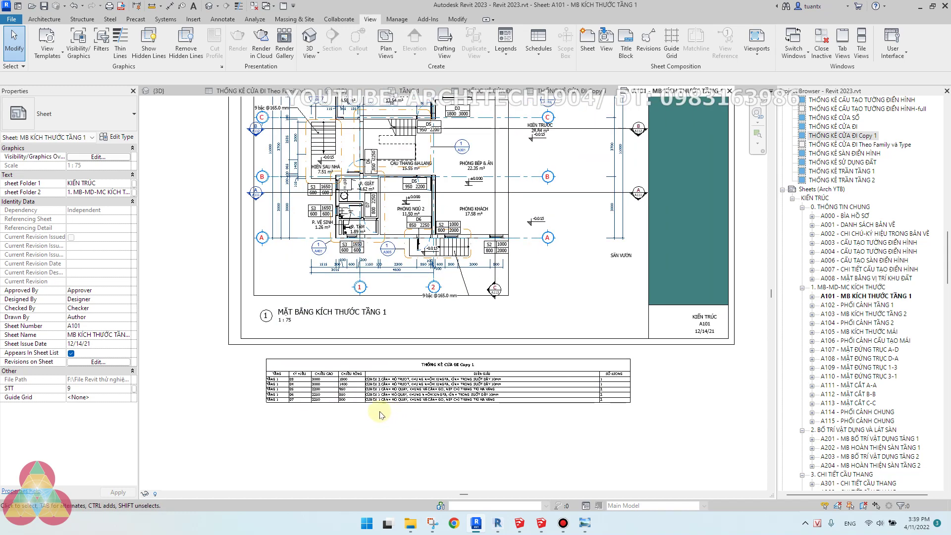
- Reactivate the TẦNG 1 plan, extend the crop region's right edge back out past the grid bubbles, and leave the view
scroll(420, 297, "down", 1)
double_click(515, 122)
middle_click_drag(528, 155, 484, 242)
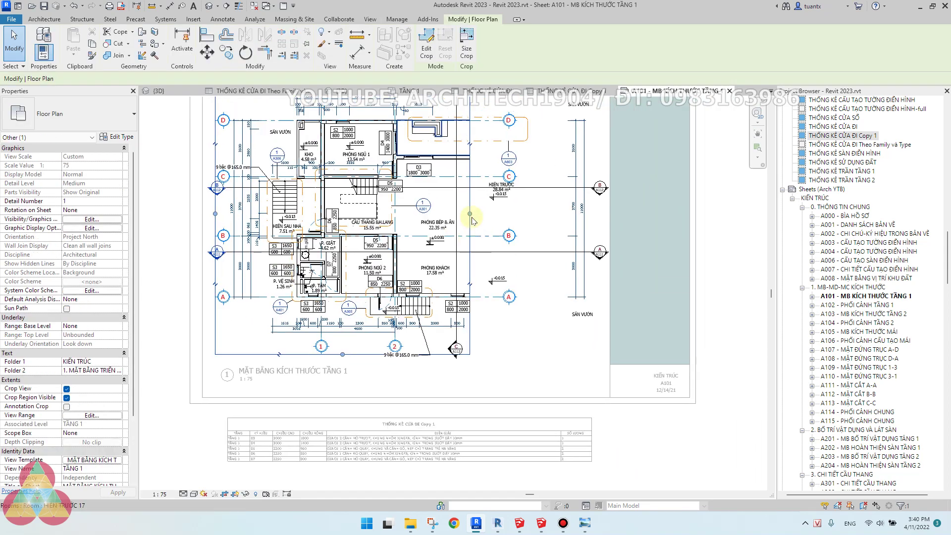
left_click_drag(469, 214, 599, 215)
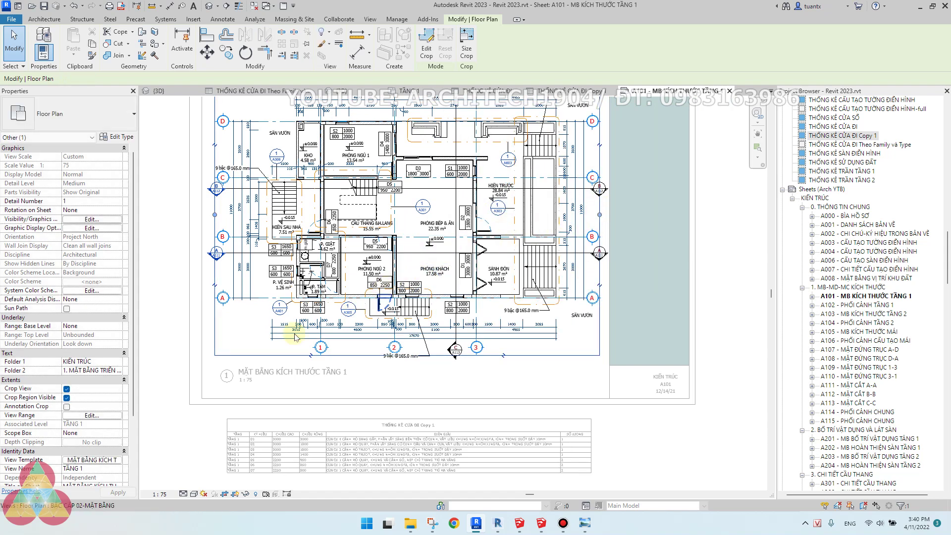
left_click(154, 299)
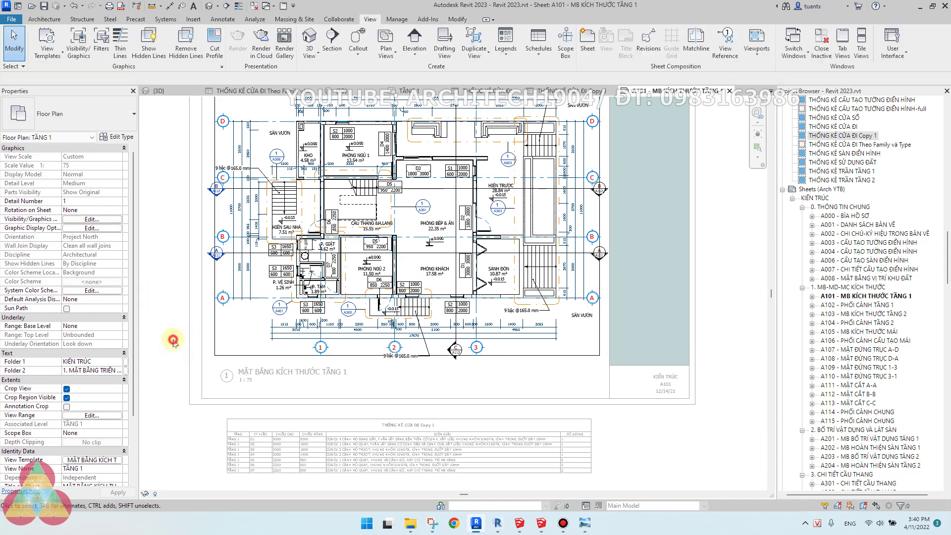
- Review the Schedule updates in the feature list image, then switch to the door schedule in Revit 2022
left_click(476, 525)
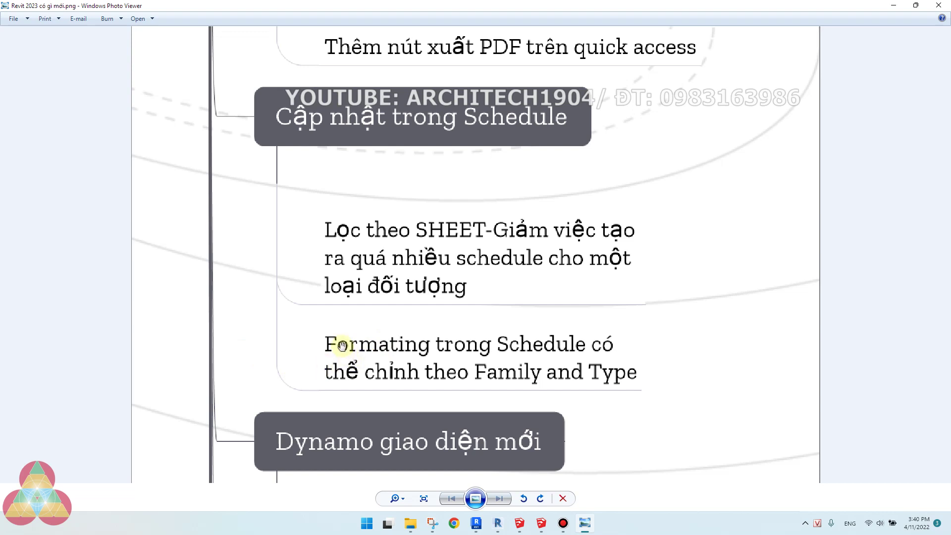
mouse_move(492, 339)
left_mouse_down()
mouse_move(490, 332)
mouse_move(486, 341)
left_mouse_up()
left_click(498, 523)
left_click(328, 405)
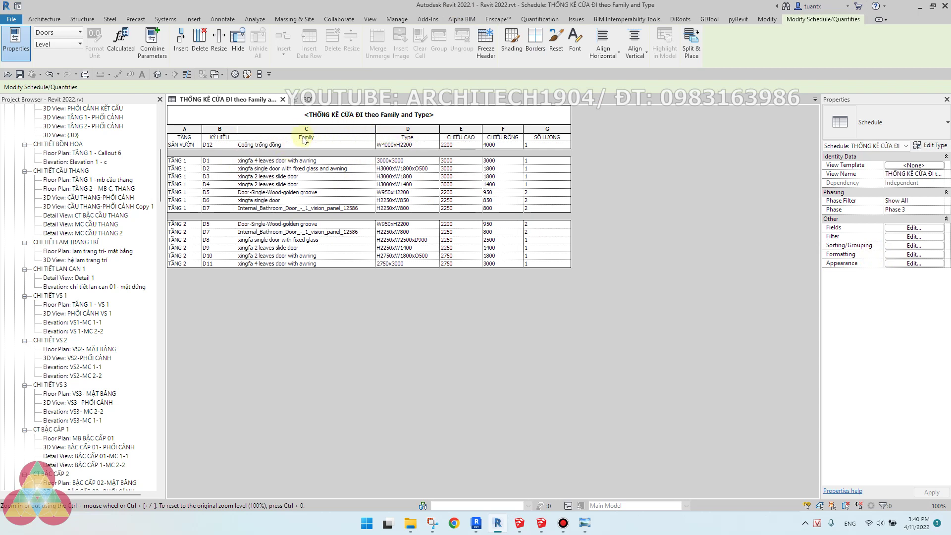
- Inspect the condition fields offered in the Type field's conditional formatting in the Revit 2022 door schedule, and close the settings
left_click(896, 256)
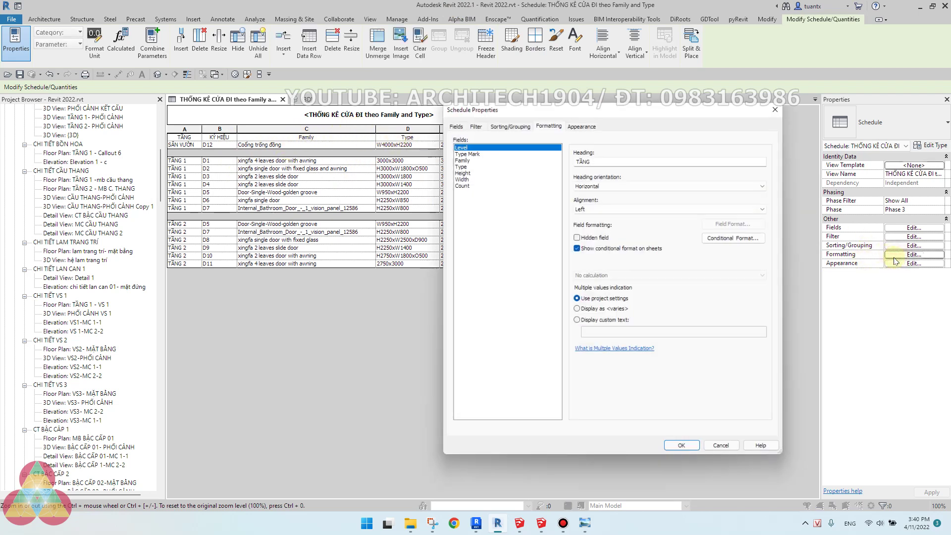
left_click(461, 172)
left_click(460, 165)
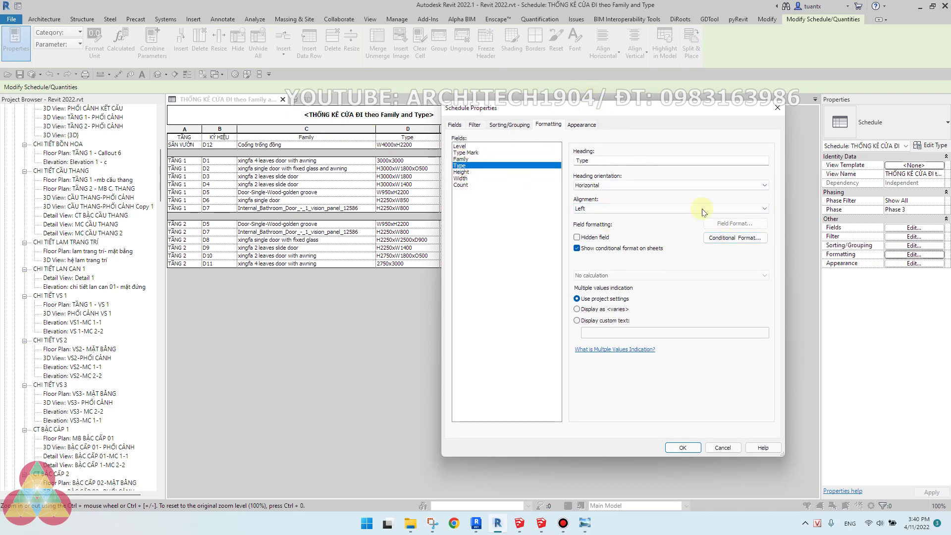
left_click(727, 239)
left_click(207, 151)
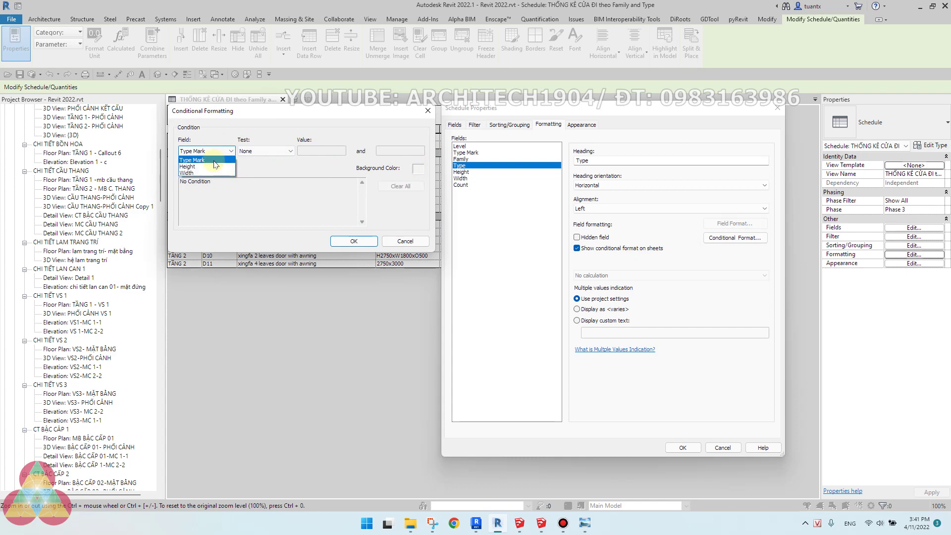
left_click(419, 236)
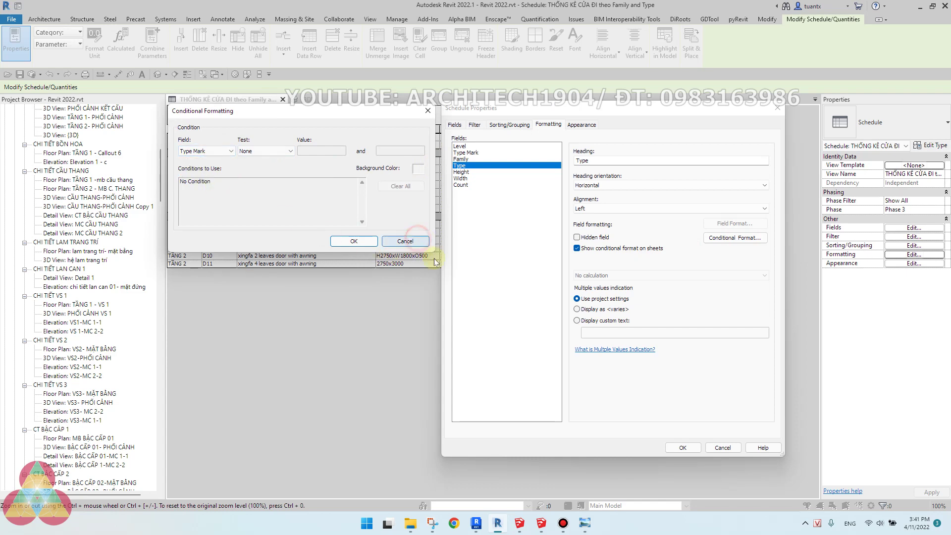
left_click(405, 241)
left_click(682, 447)
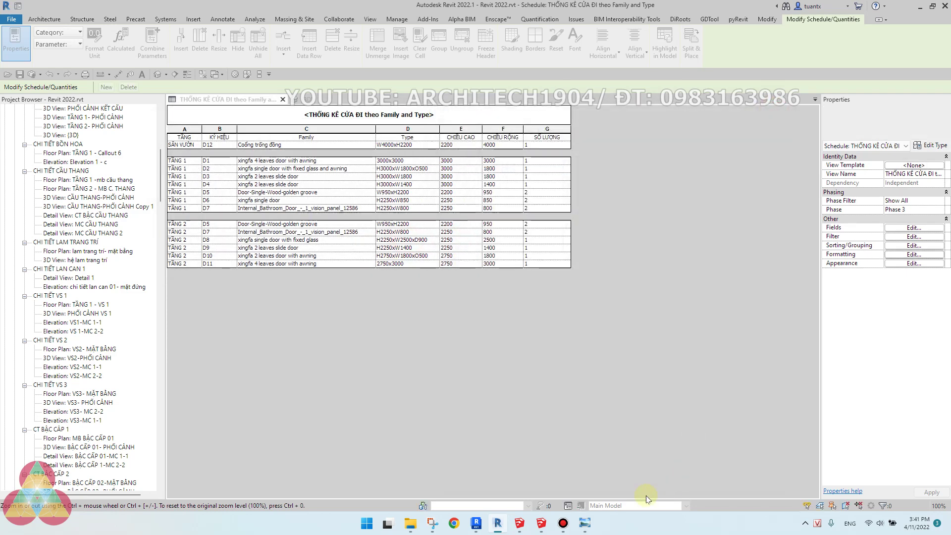
- Switch back to Revit 2023 and show the THỐNG KÊ CỬA ĐI Copy 1 schedule
left_click(496, 525)
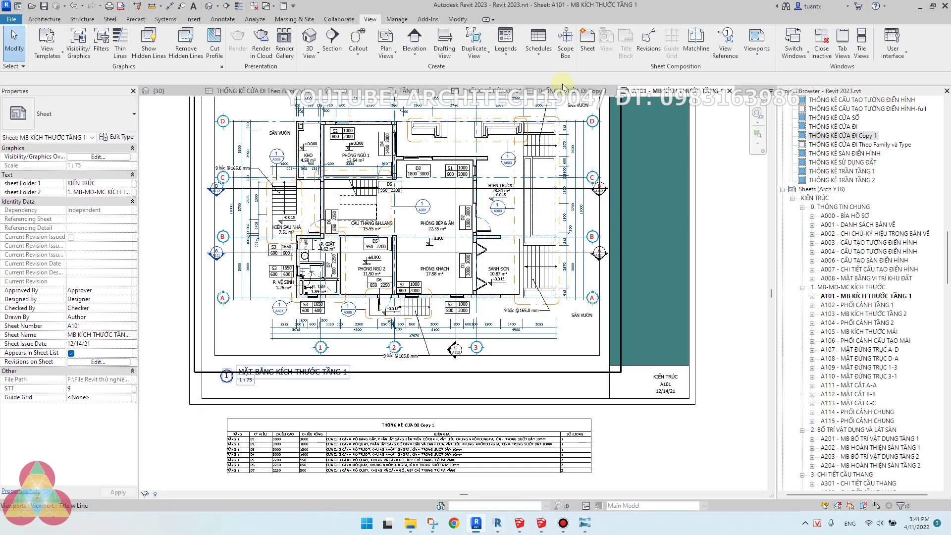
left_click(588, 90)
left_click(666, 305)
- Inspect the condition fields offered in the Height field's conditional formatting of the schedule, and cancel the settings
left_click(98, 264)
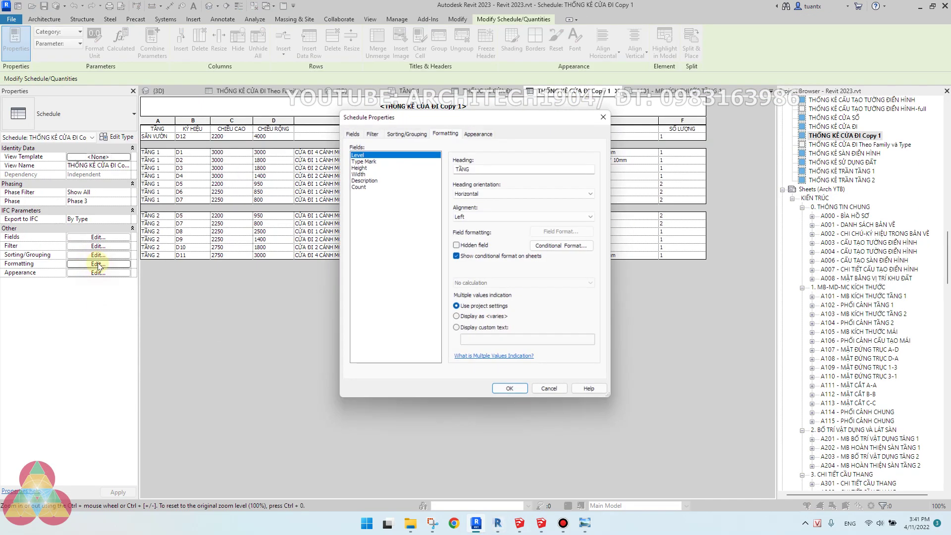
left_click(359, 167)
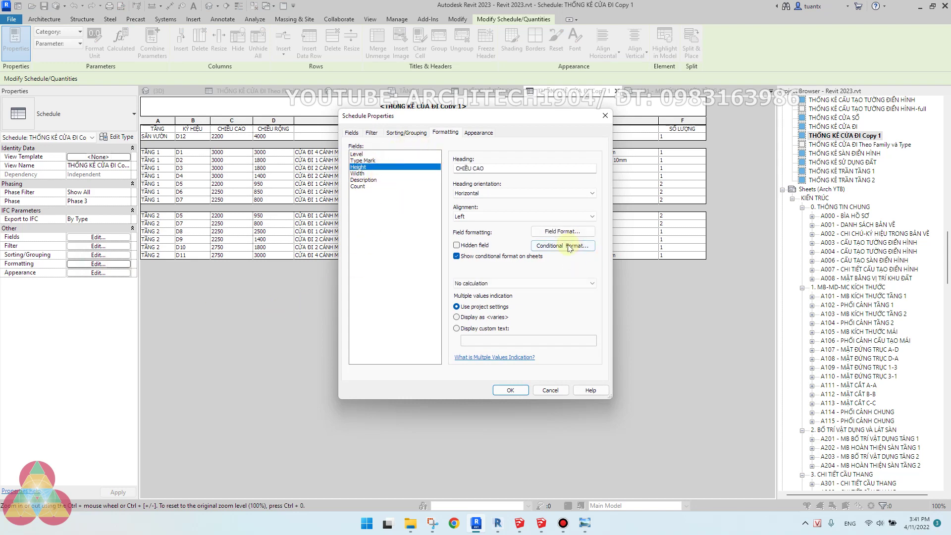
left_click(548, 247)
left_click(377, 227)
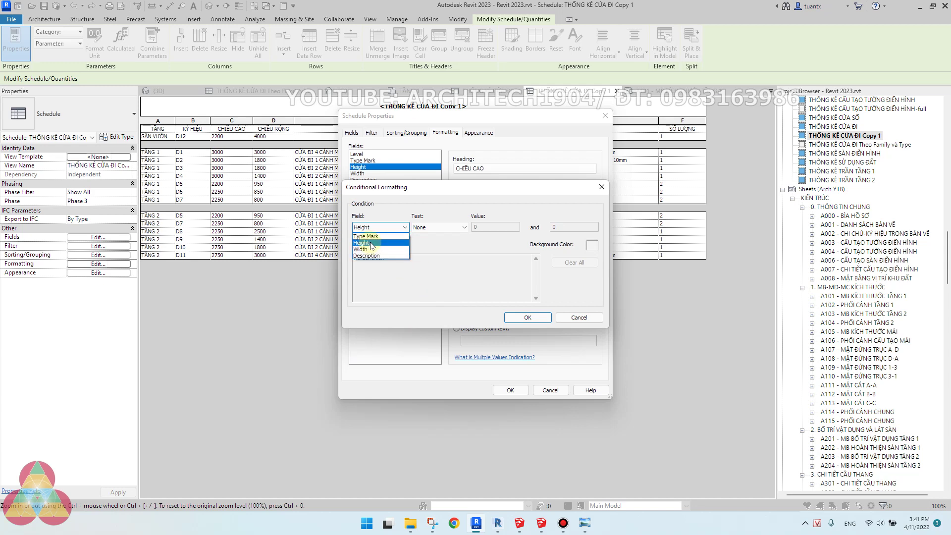
left_click(563, 315)
left_click(563, 315)
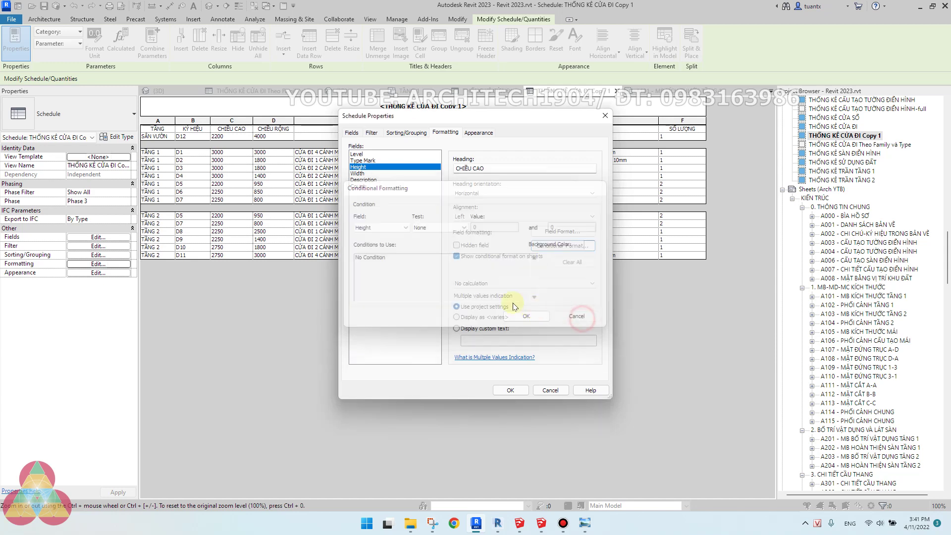
left_click(550, 390)
- Open the THỐNG KÊ CỬA ĐI Theo Family và Type schedule
double_click(873, 145)
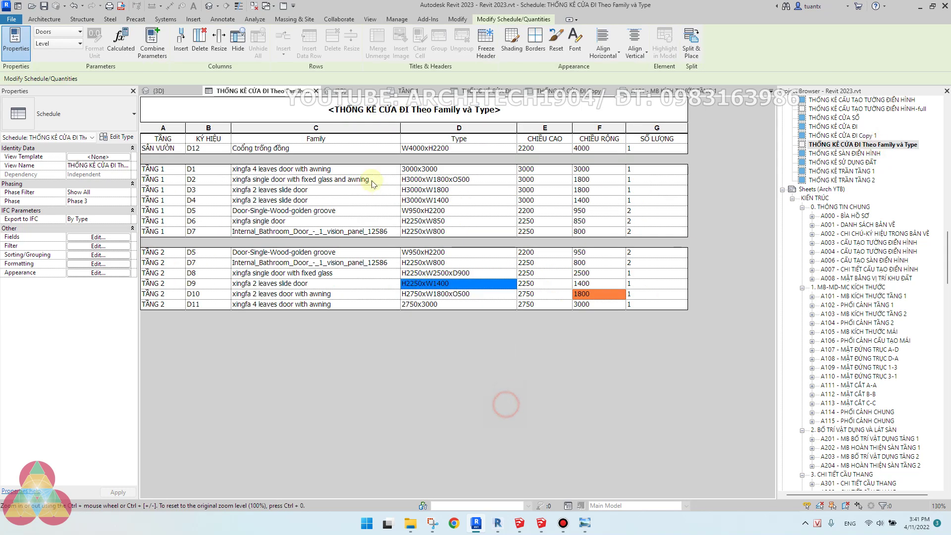
- Inspect the Type field's conditional formatting with Family and Type as condition fields, and cancel the schedule settings
left_click(312, 284)
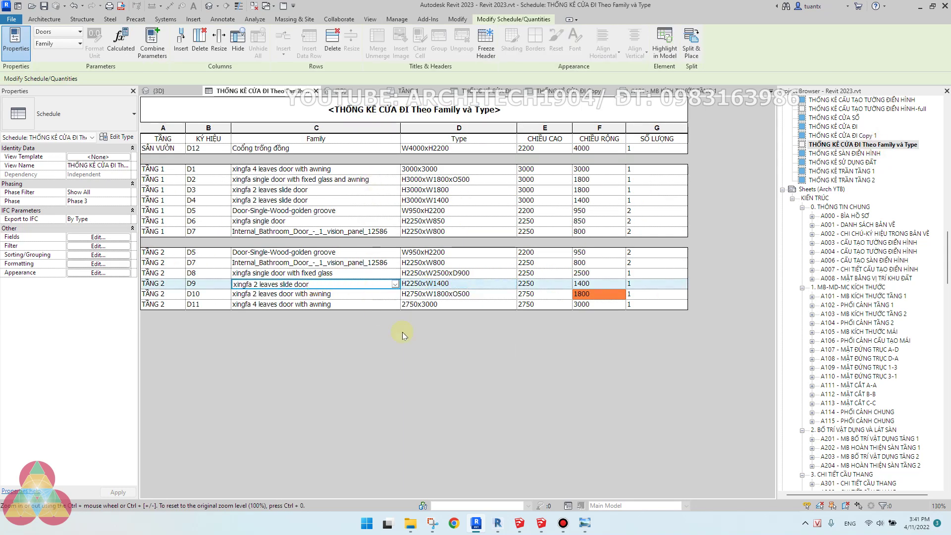
left_click(98, 263)
left_click(361, 179)
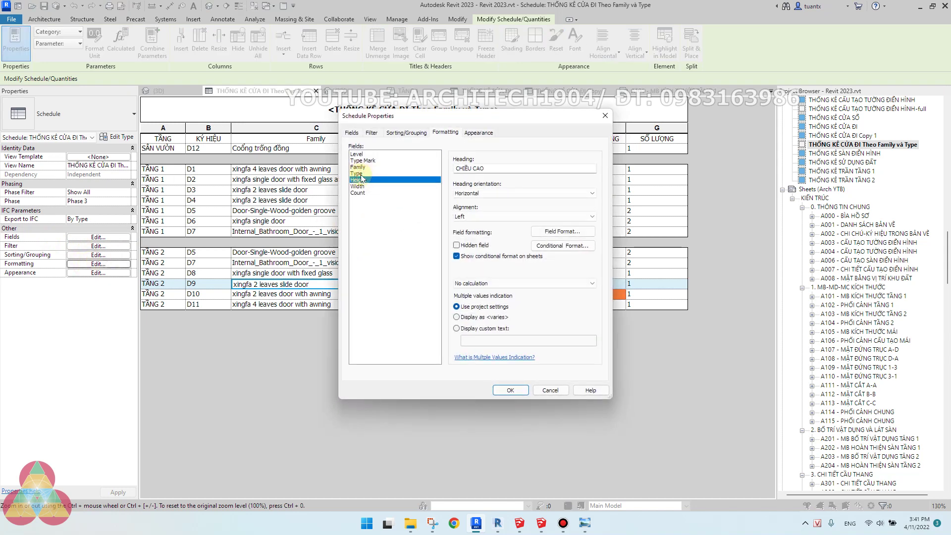
left_click(356, 173)
left_click(562, 246)
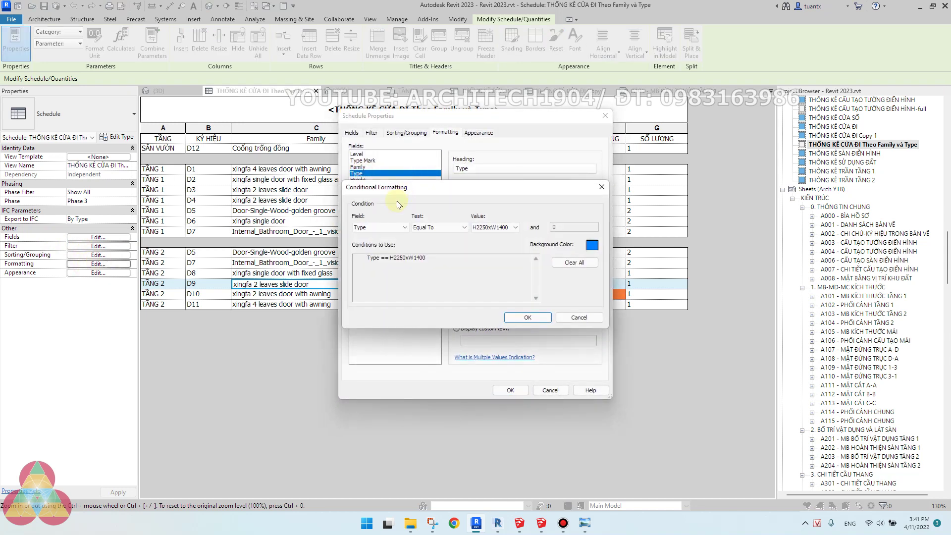
left_click(379, 226)
left_click(369, 240)
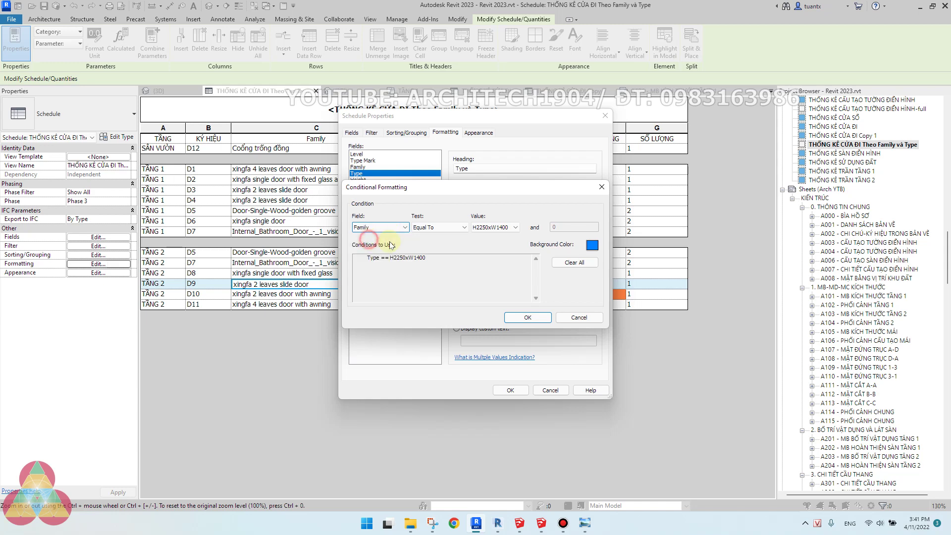
left_click(378, 228)
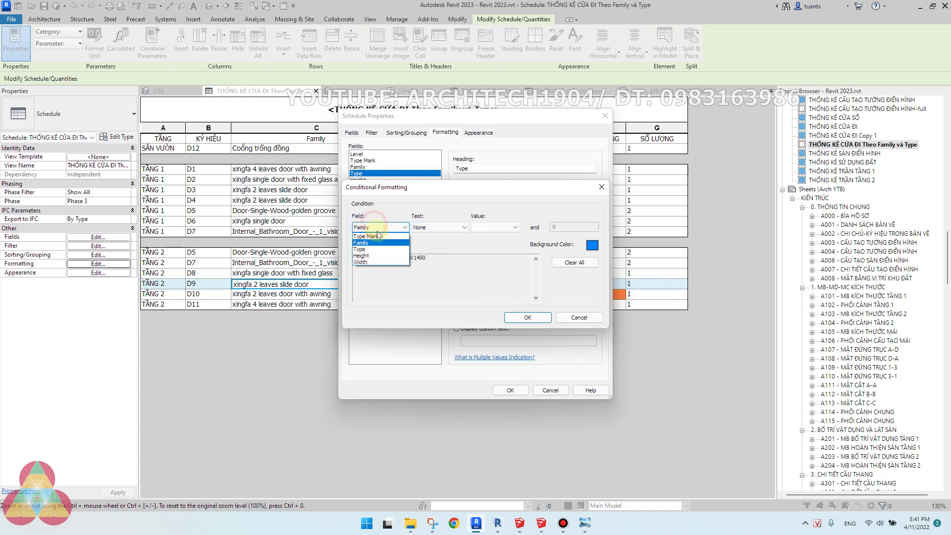
left_click(360, 249)
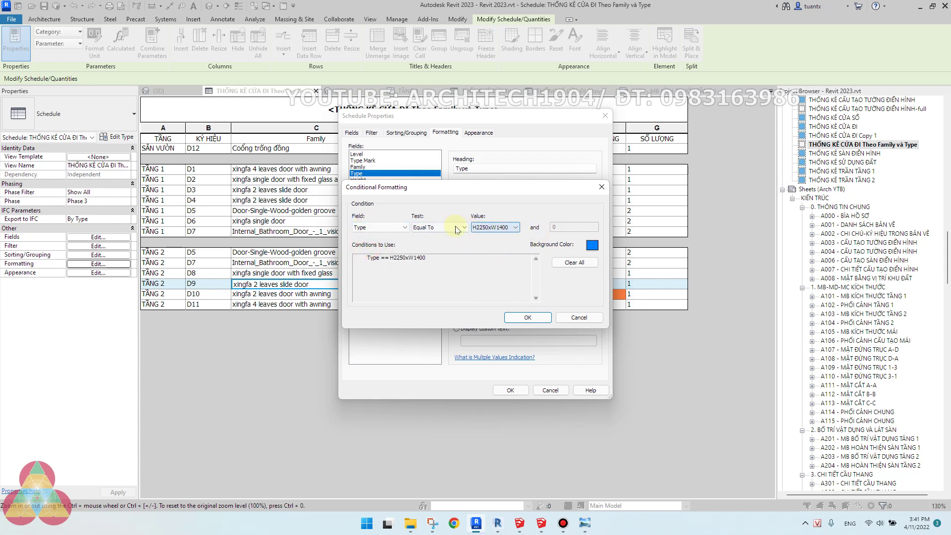
left_click(575, 316)
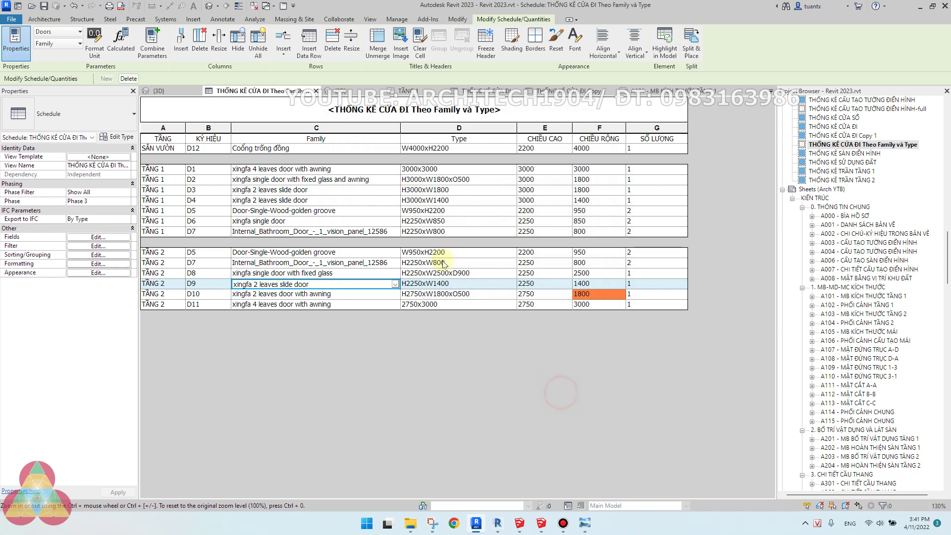
left_click(277, 221)
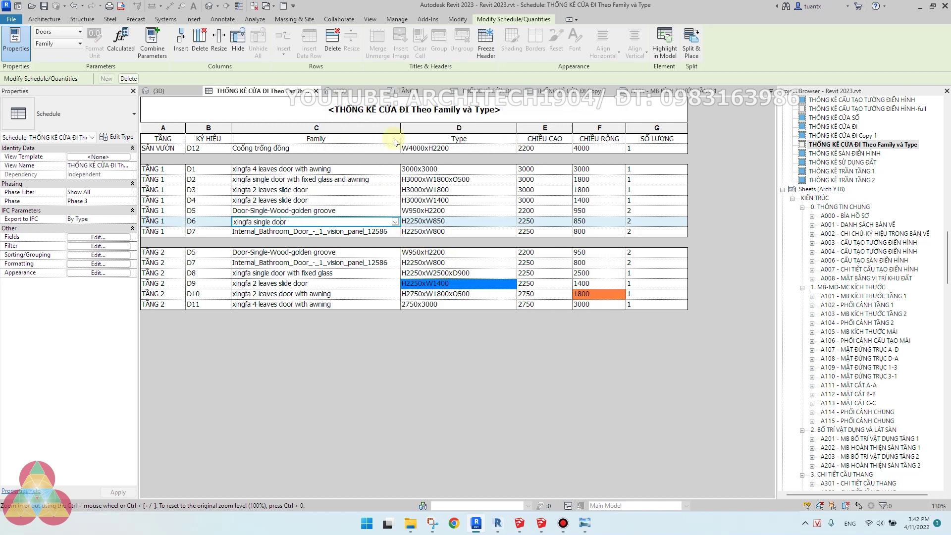
- Switch to Windows Photo Viewer and read the outline of new features from the schedule updates down to the Dynamo section
mouse_move(497, 522)
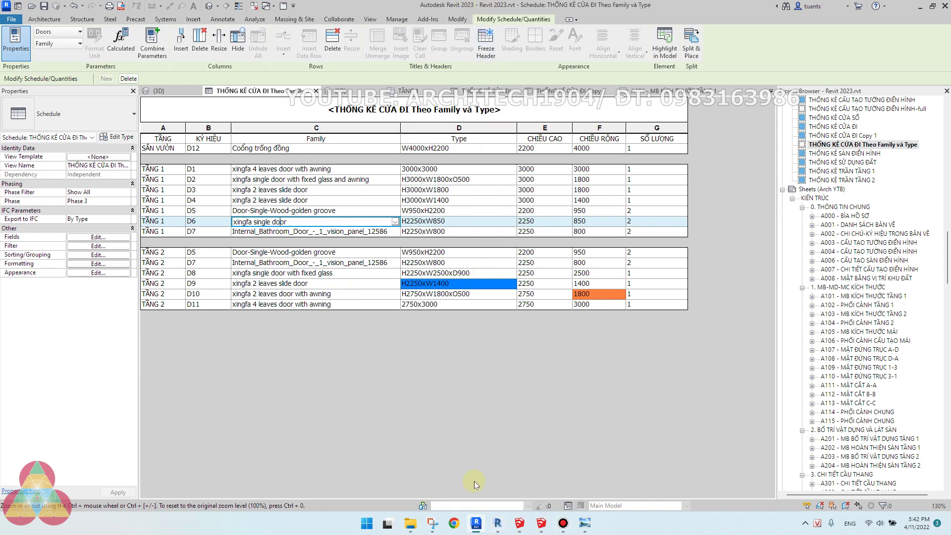
left_click(587, 525)
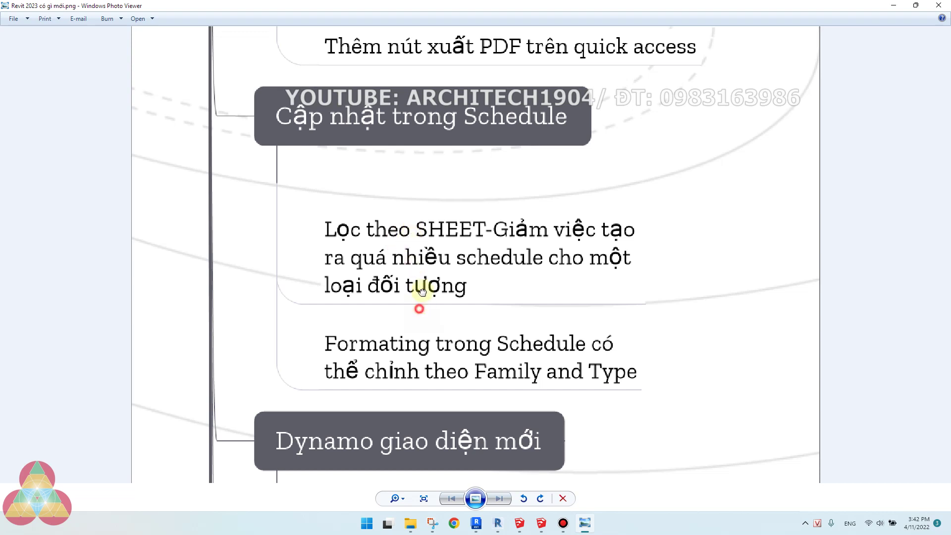
left_click_drag(417, 299, 422, 270)
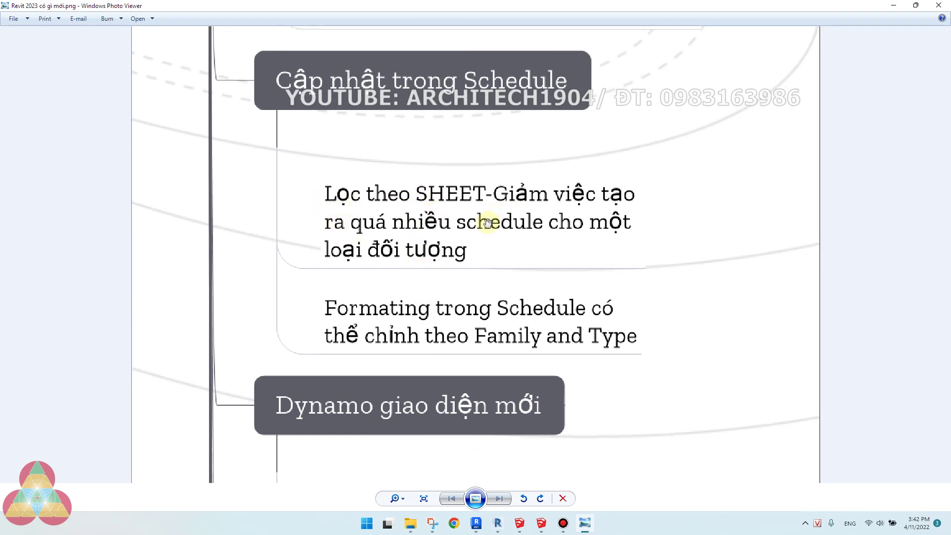
left_click_drag(494, 271, 474, 263)
left_click_drag(380, 269, 397, 223)
left_click_drag(410, 342, 407, 244)
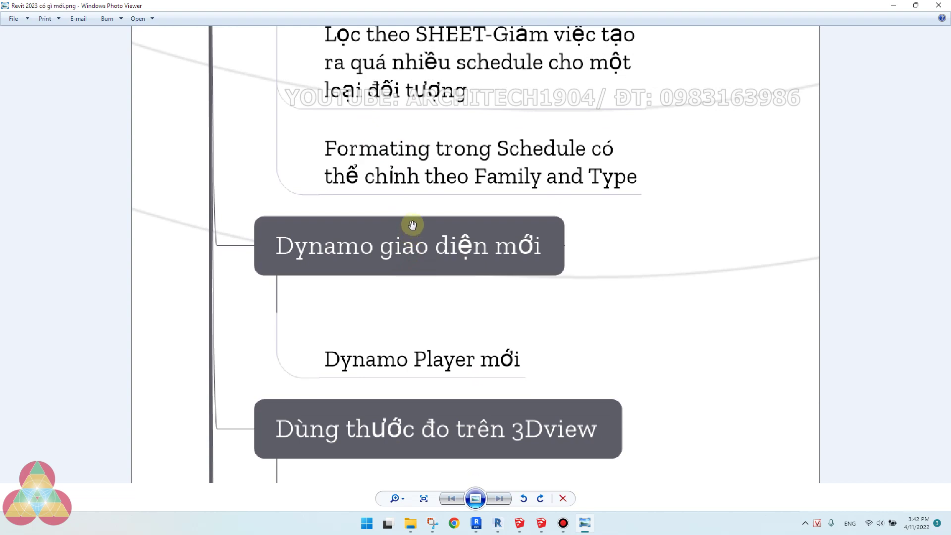
left_click_drag(414, 225, 422, 258)
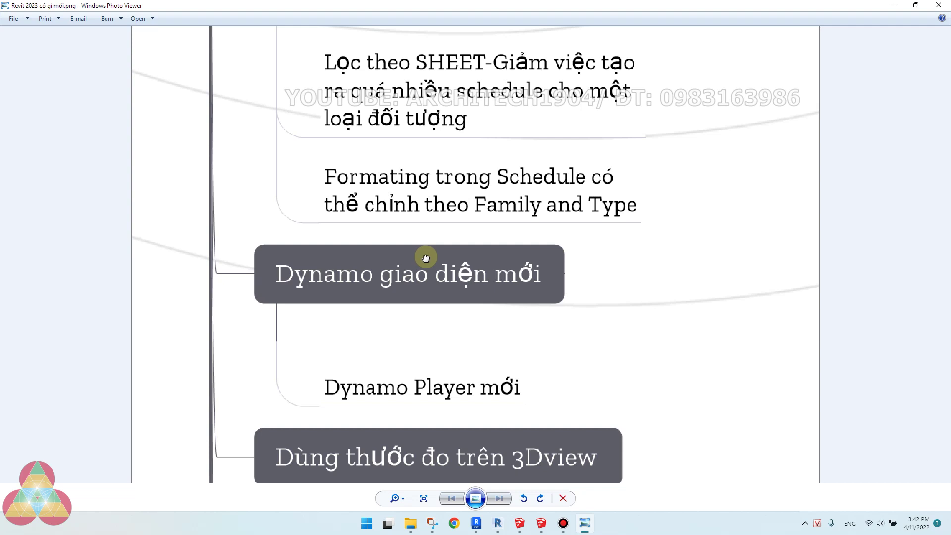
left_click_drag(427, 257, 432, 243)
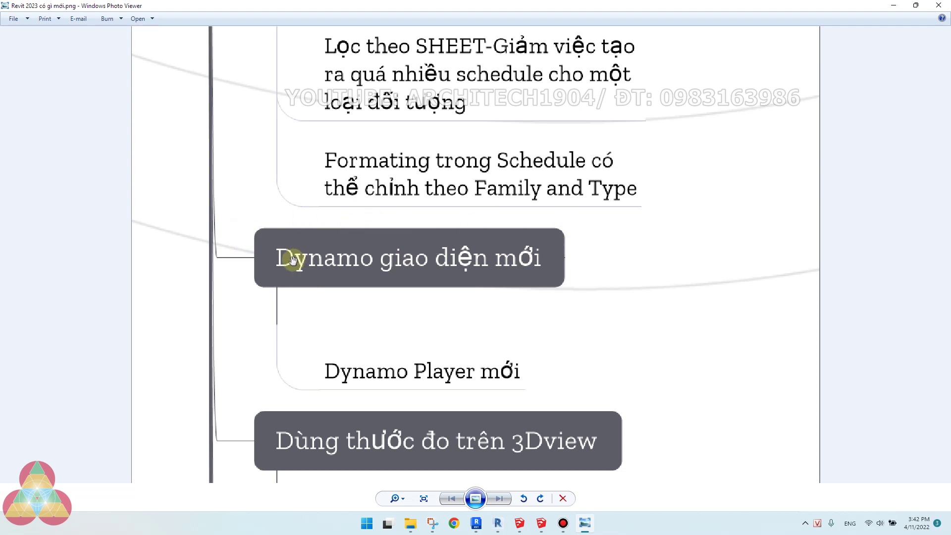
- Switch back to Revit 2023, open Dynamo Player, and move its window over the middle of the schedule
left_click(478, 525)
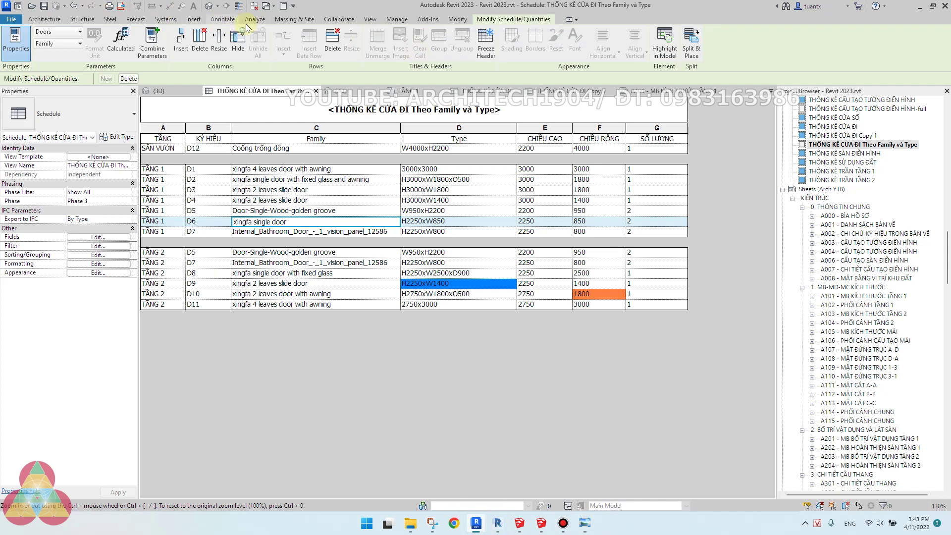
left_click(397, 20)
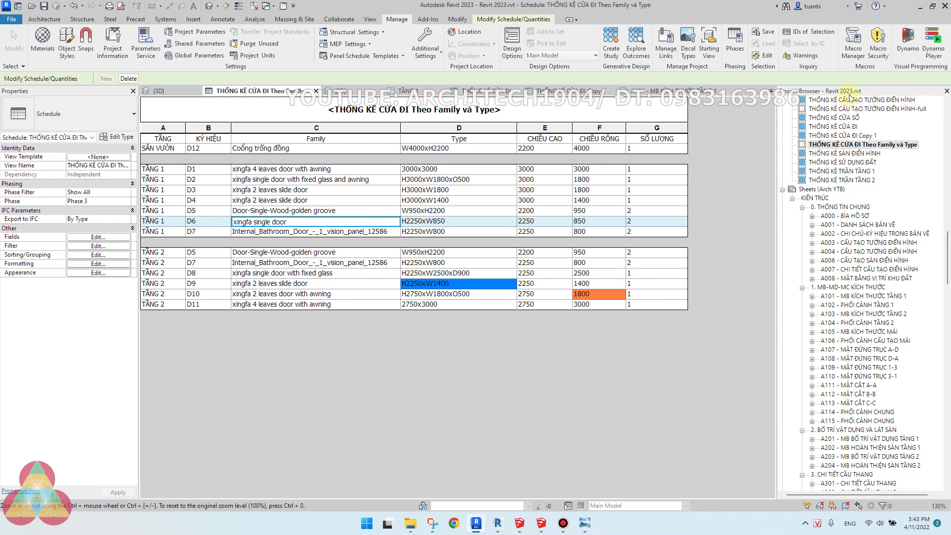
left_click(935, 47)
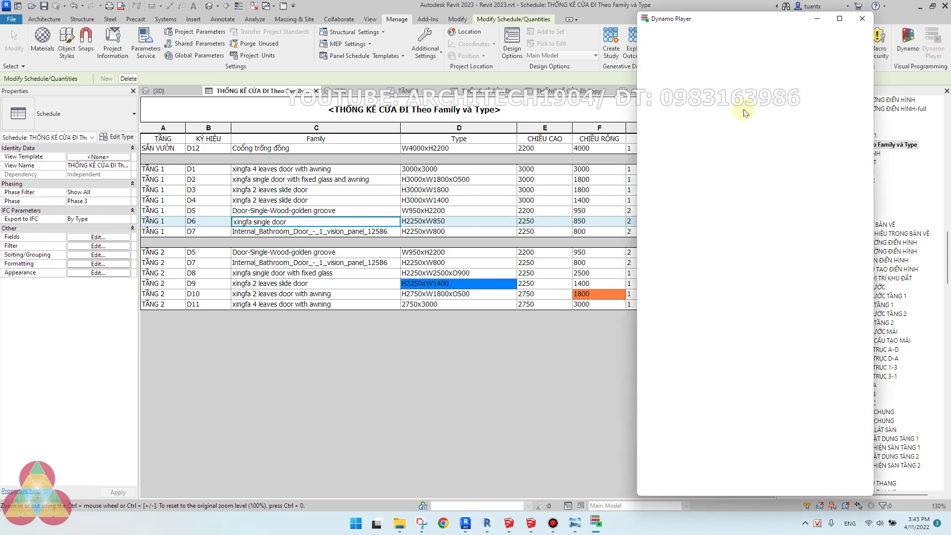
left_click_drag(716, 23, 483, 28)
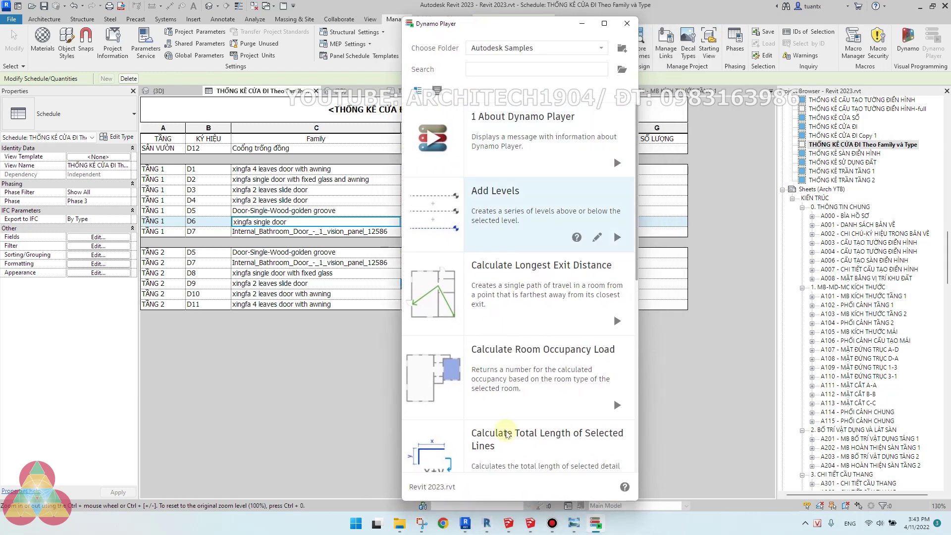
- Switch to Revit 2022 and open its Dynamo Player
left_click(487, 523)
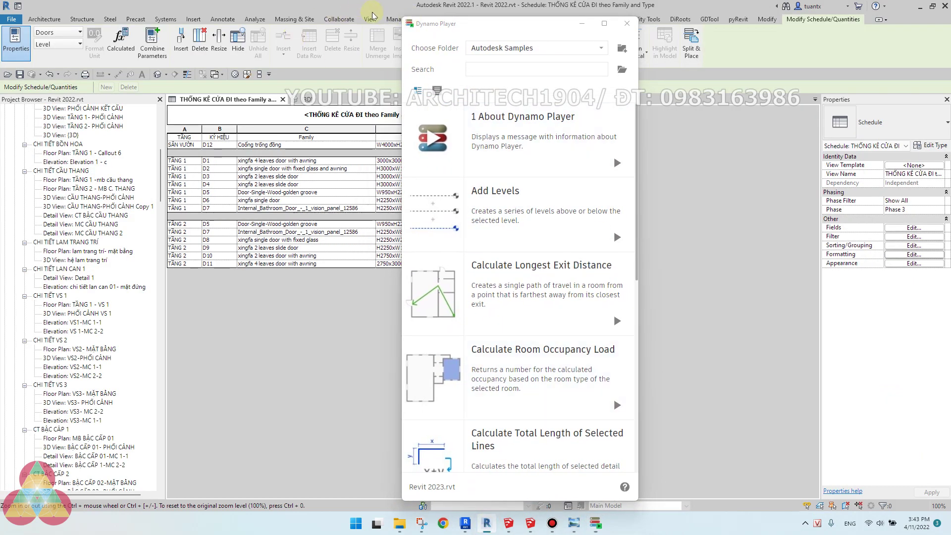
left_click(394, 18)
left_click(932, 46)
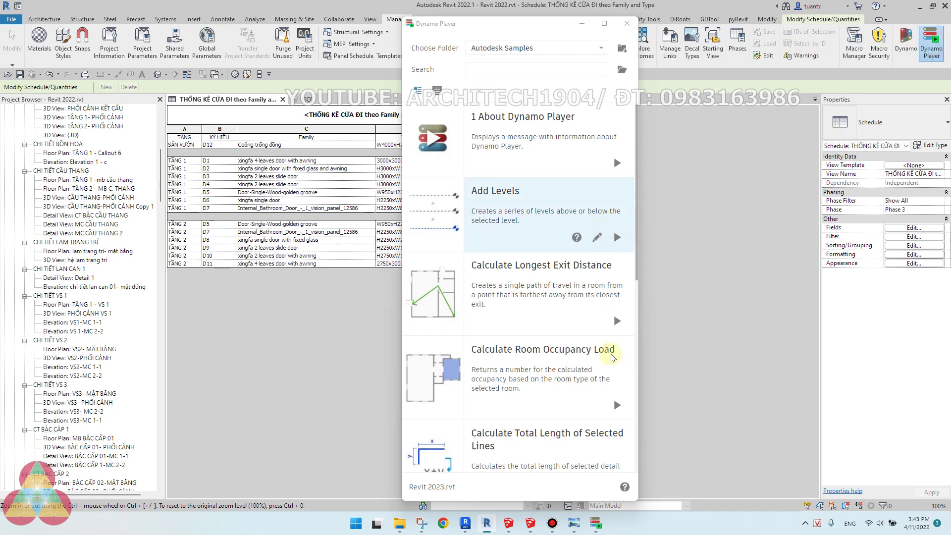
- Compare the Revit 2022 and Revit 2023 Dynamo Player windows side by side over Revit 2023, and close the 2022 one
left_click(465, 523)
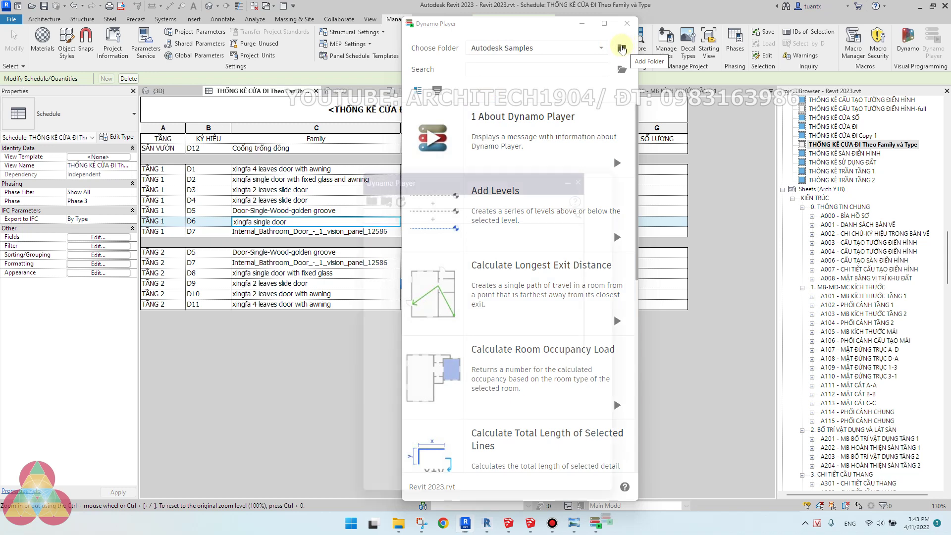
left_click_drag(516, 162, 281, 33)
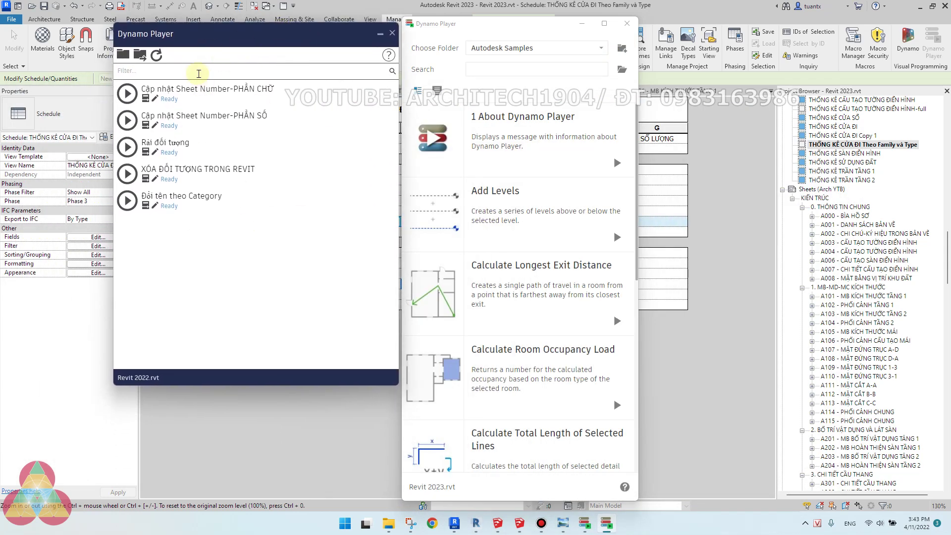
left_click_drag(545, 30, 552, 26)
left_click(392, 34)
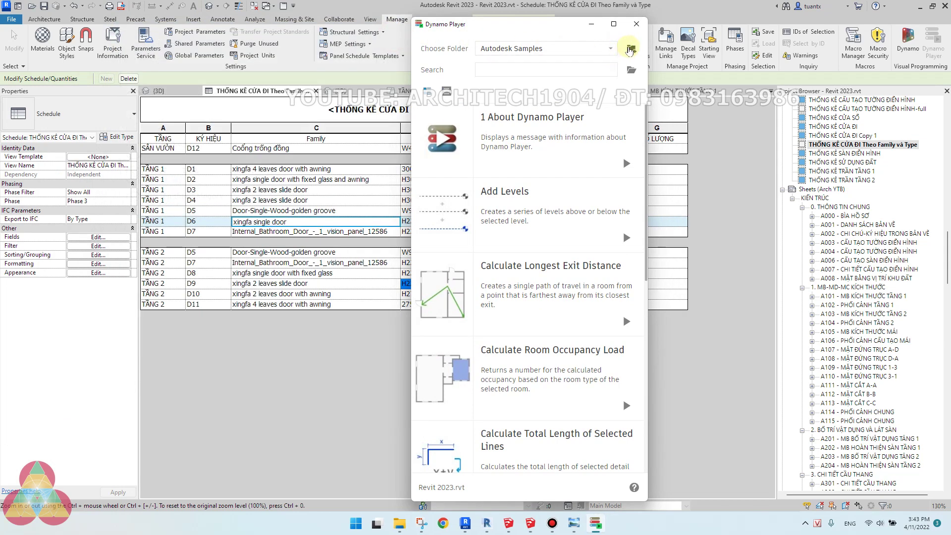
- View the inputs and outputs of the Add Levels sample script in Dynamo Player, and return to the script list
mouse_move(459, 271)
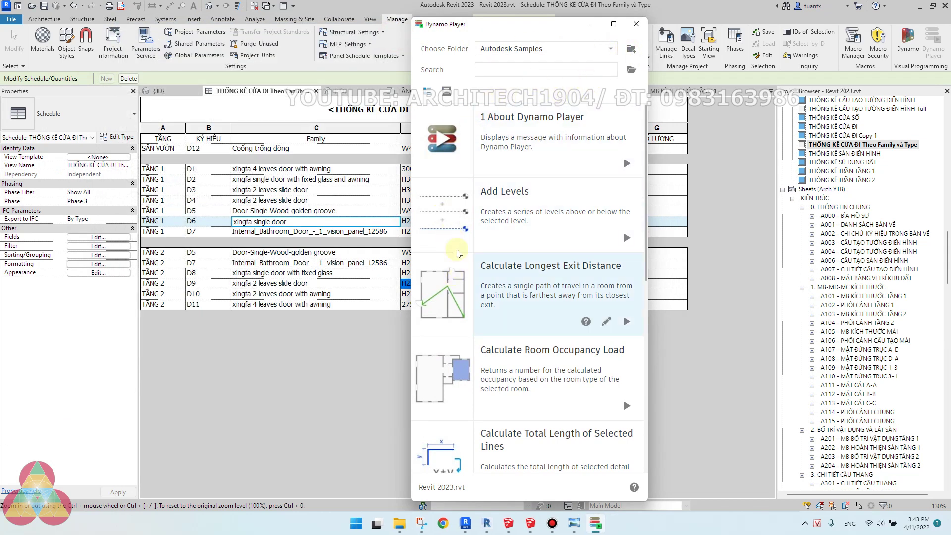
mouse_move(466, 205)
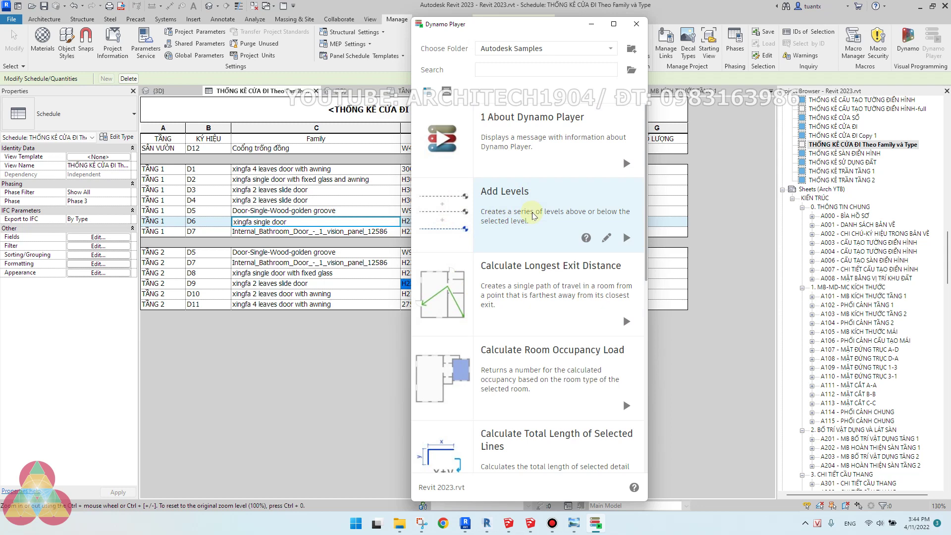
left_click(517, 205)
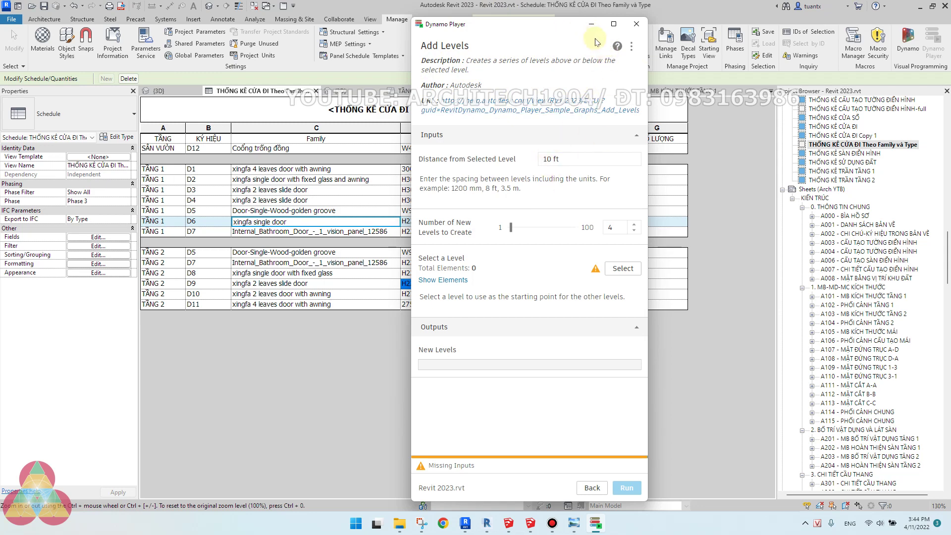
left_click(592, 487)
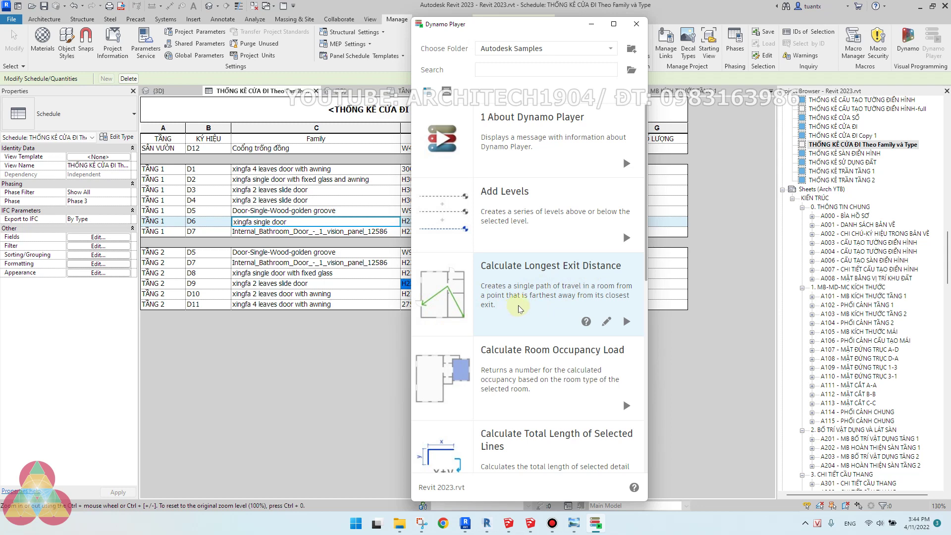
- Browse the remaining Autodesk sample scripts and close Dynamo Player
scroll(520, 305, "down", 3)
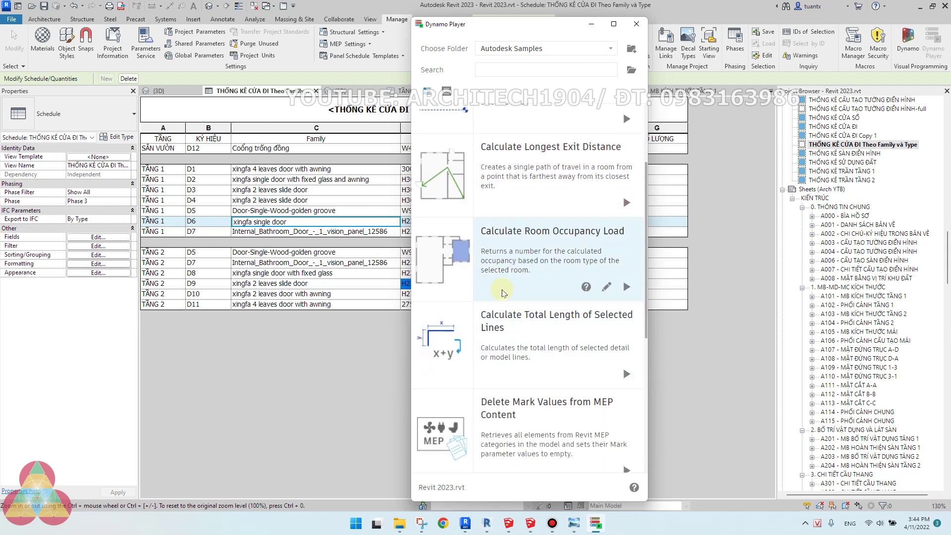
scroll(524, 349, "down", 3)
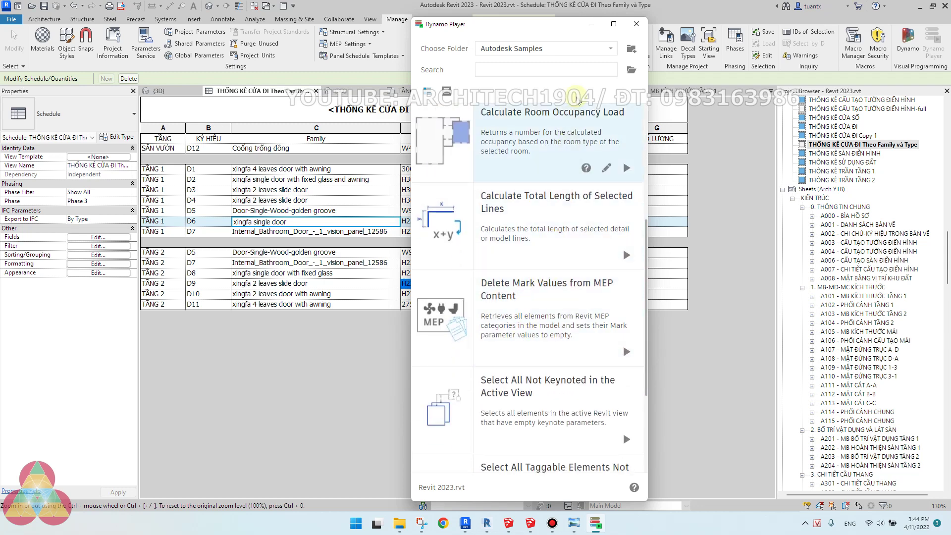
left_click(636, 23)
- Switch to Windows Photo Viewer and read the outline's section on using the measure tool in 3D views
mouse_move(480, 526)
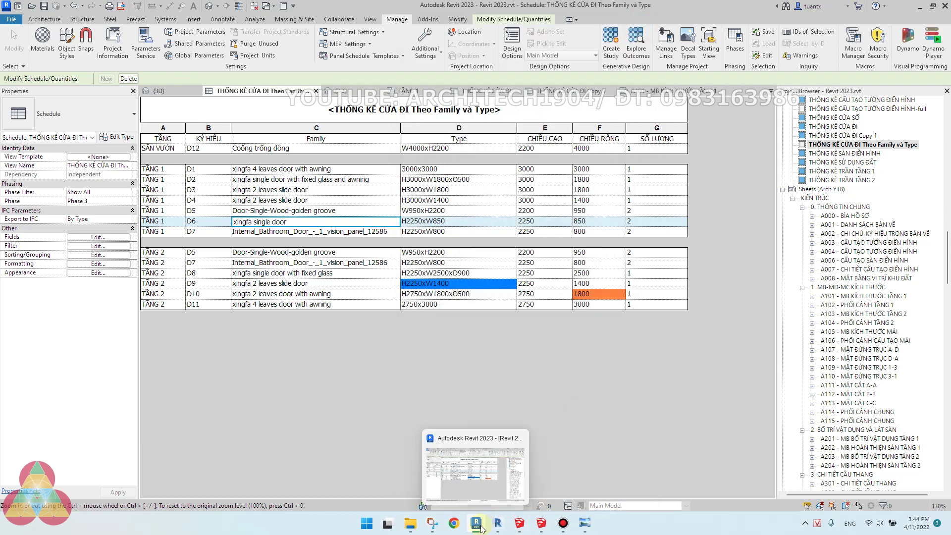
left_click(585, 523)
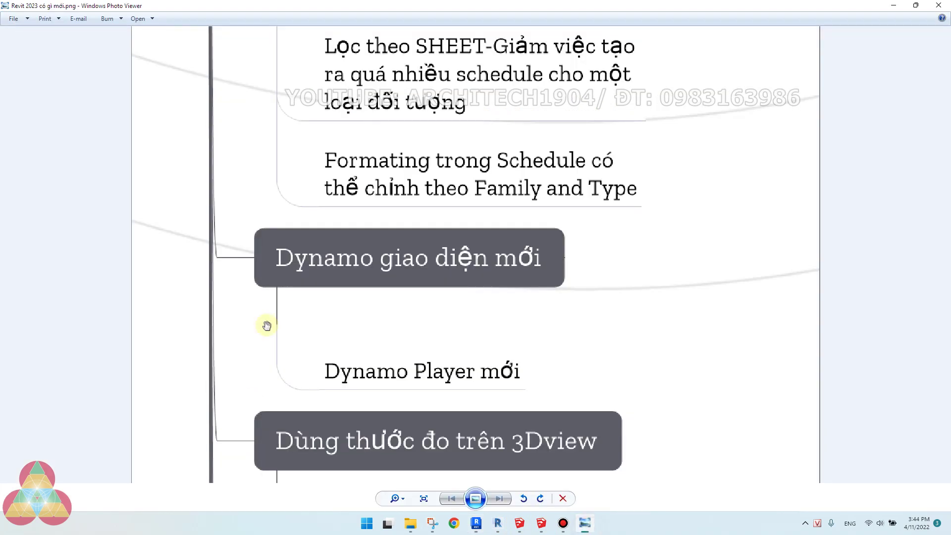
mouse_move(373, 291)
left_mouse_down()
mouse_move(365, 254)
mouse_move(378, 243)
mouse_move(388, 403)
mouse_move(416, 388)
mouse_move(429, 203)
left_mouse_up()
left_click_drag(440, 347, 428, 215)
left_click_drag(427, 315, 388, 212)
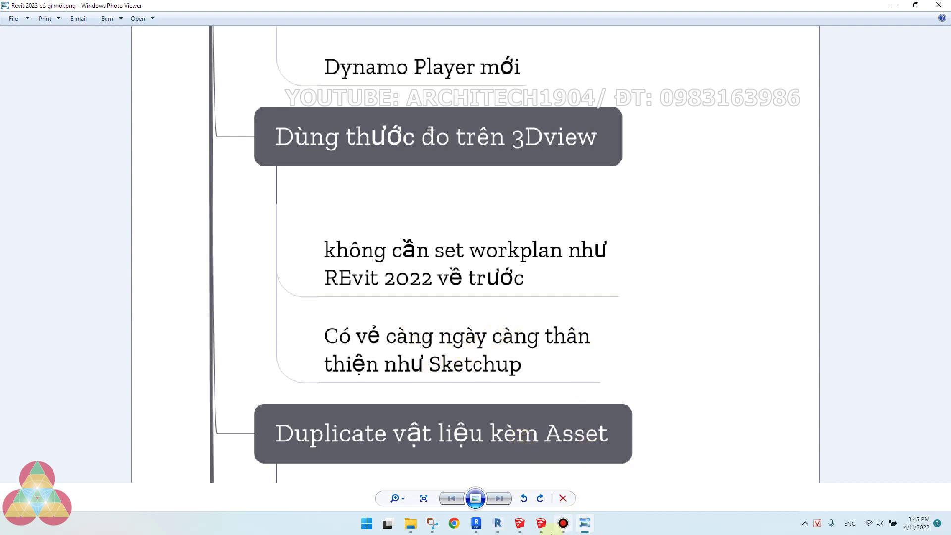
- Switch to Revit 2022 and open the default 3D view, focused on the house
left_click(498, 523)
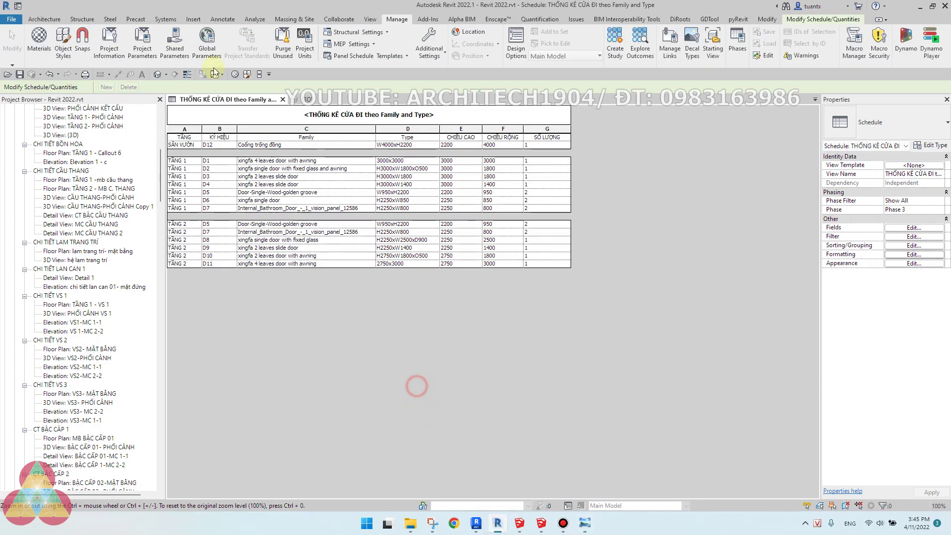
left_click(158, 74)
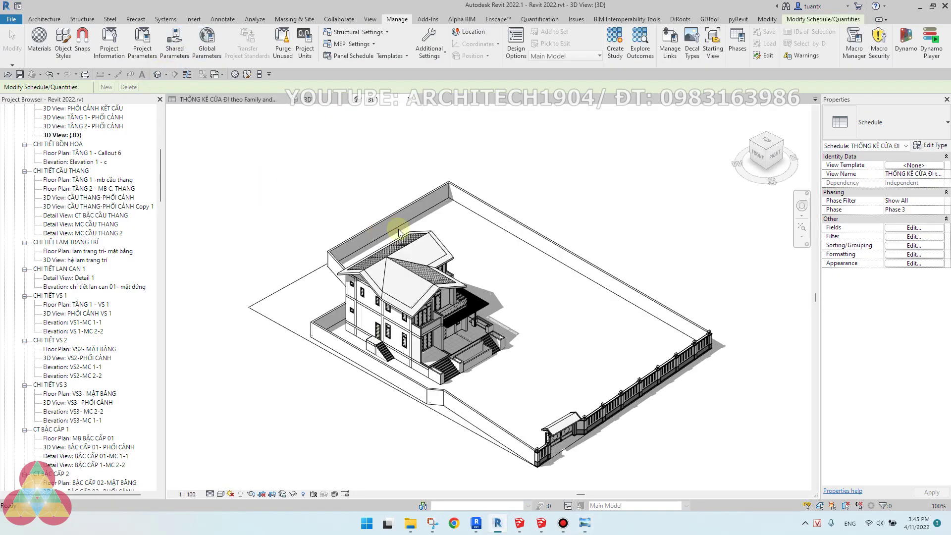
scroll(304, 153, "up", 8)
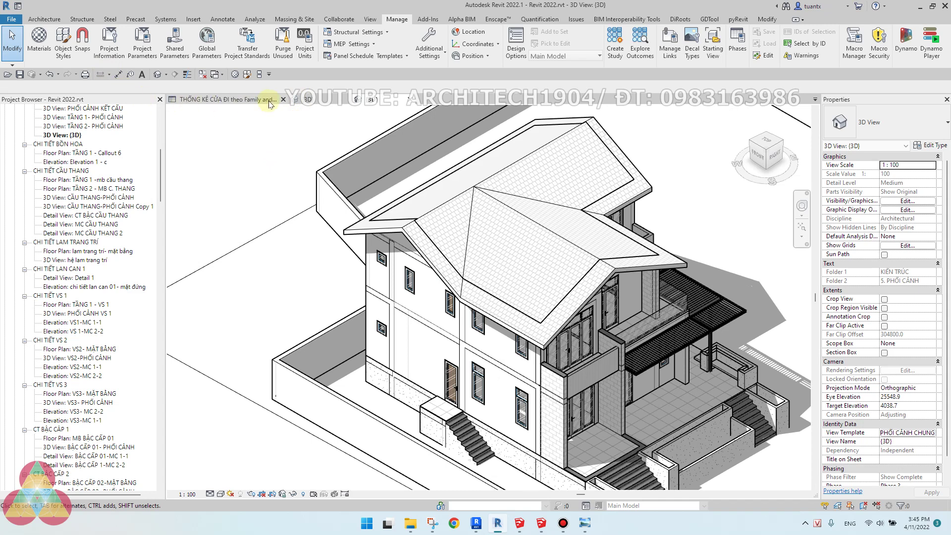
- Switch to Revit 2023 and open the default 3D view, focused on the side wall with the entrance door
left_click(476, 522)
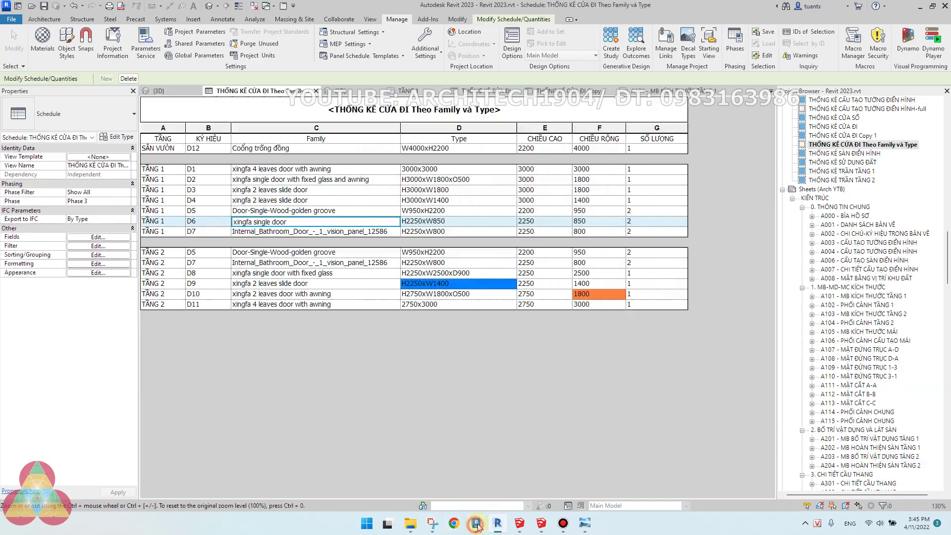
left_click(210, 7)
scroll(277, 297, "up", 3)
middle_click_drag(277, 298, 280, 187)
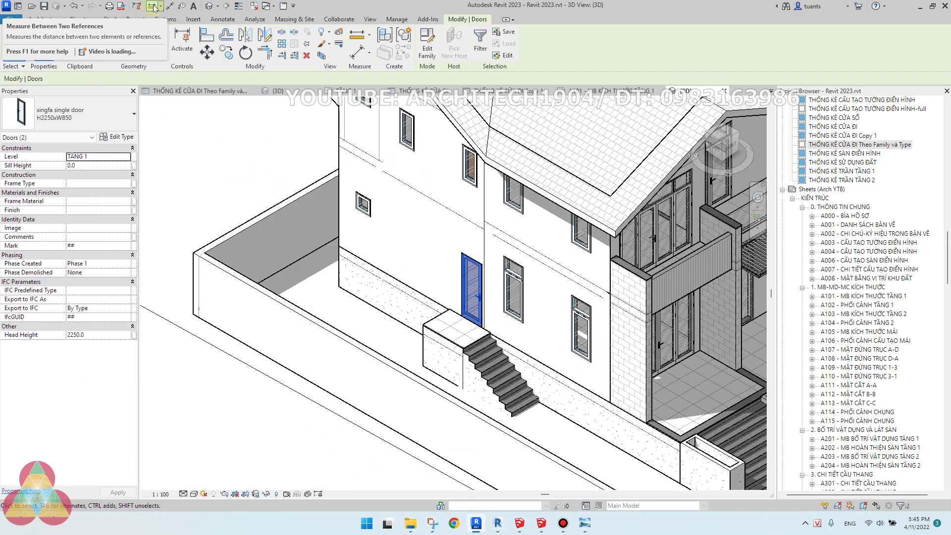
- Measure the bottom width of the narrow upper-floor window in the 3D view using Measure Between Two References
left_click(154, 8)
scroll(451, 349, "up", 2)
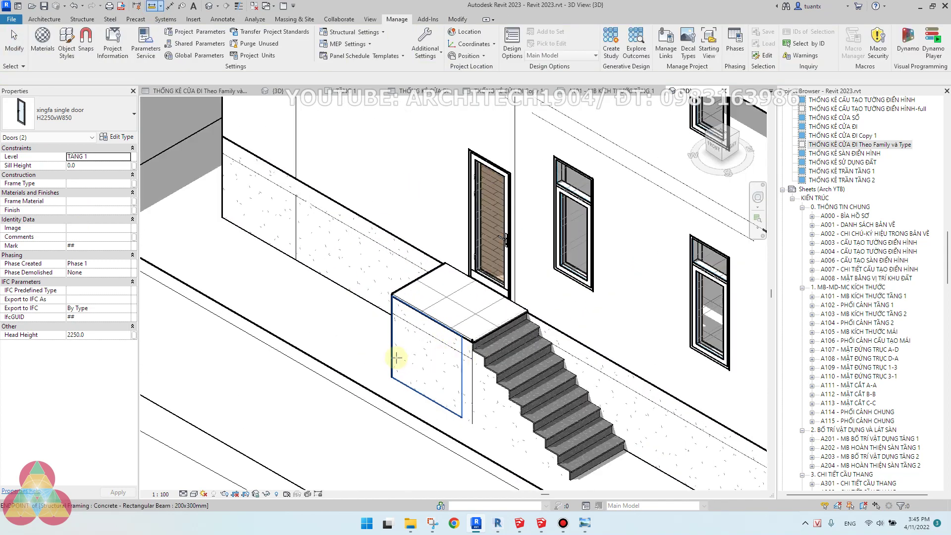
scroll(398, 362, "down", 3)
middle_click_drag(463, 322, 463, 371)
scroll(441, 229, "up", 2)
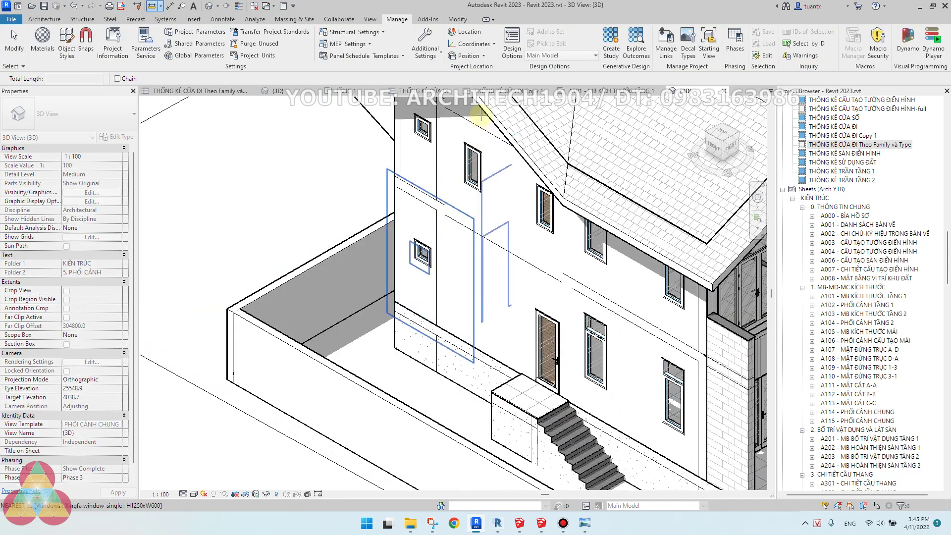
scroll(478, 128, "up", 5)
left_click(468, 233)
left_click(545, 278)
scroll(544, 280, "up", 3)
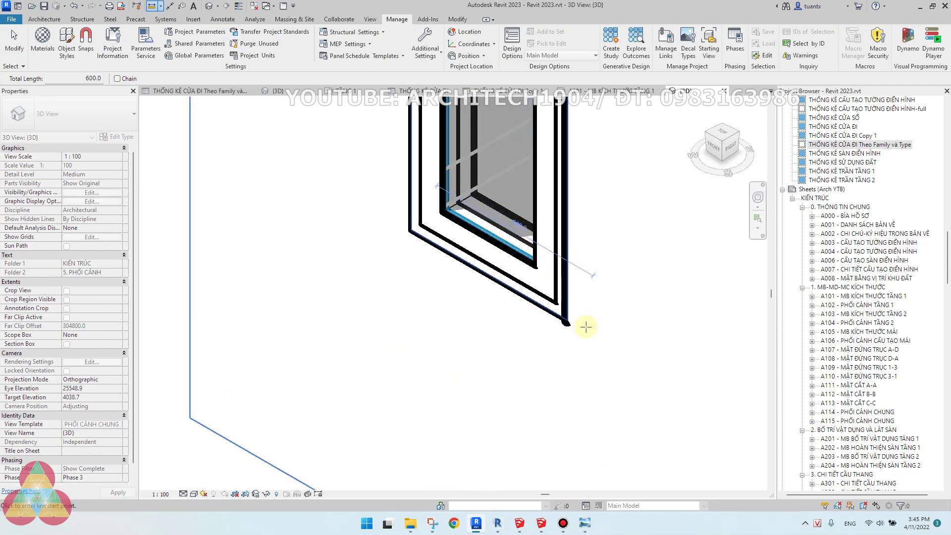
scroll(585, 327, "down", 3)
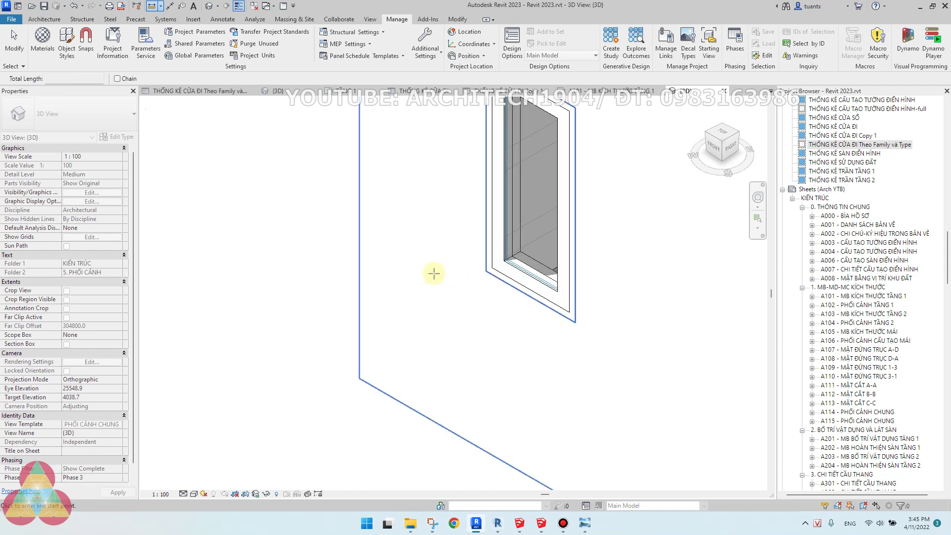
scroll(437, 274, "down", 1)
scroll(373, 300, "down", 1)
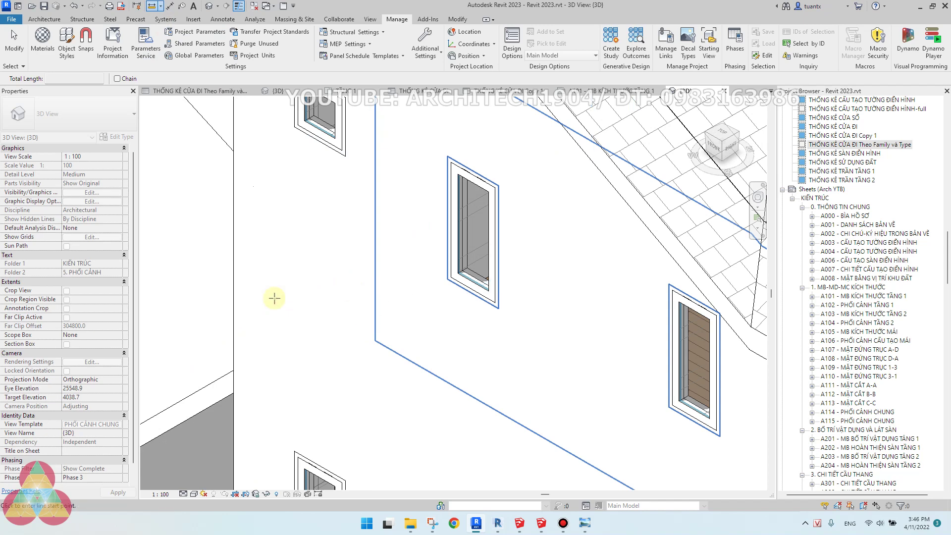
scroll(236, 247, "down", 2)
scroll(238, 250, "up", 1)
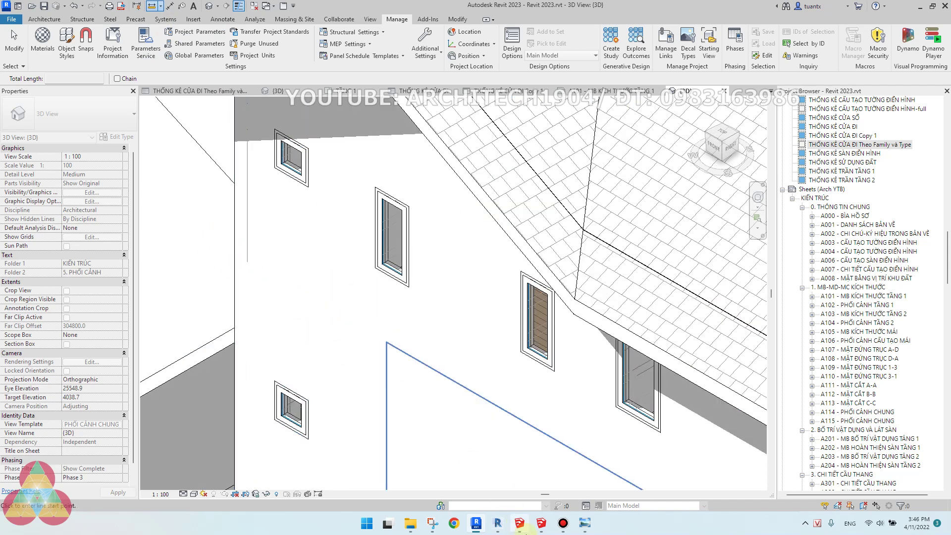
- Switch to Windows Photo Viewer and read the outline's sections on measuring in 3D views and duplicating materials with their assets
mouse_move(519, 526)
mouse_move(477, 528)
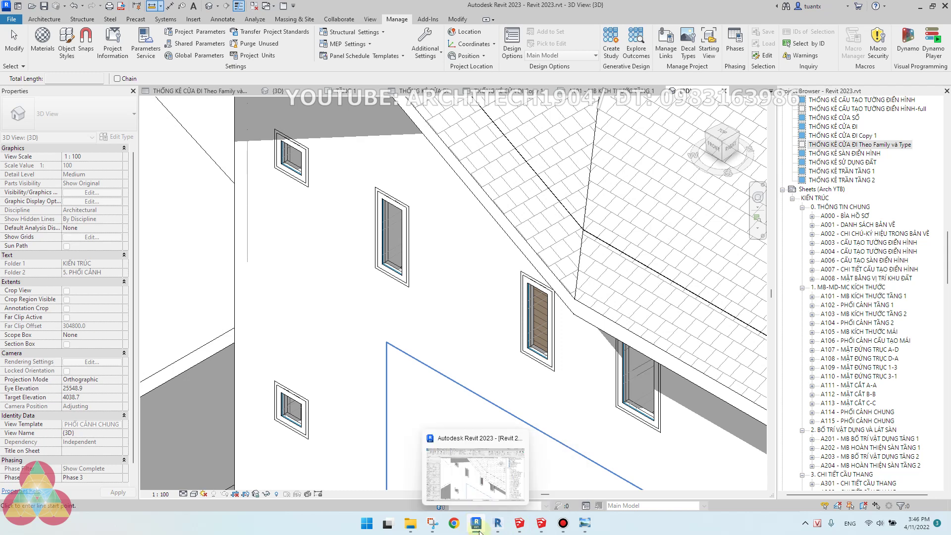
left_click(587, 524)
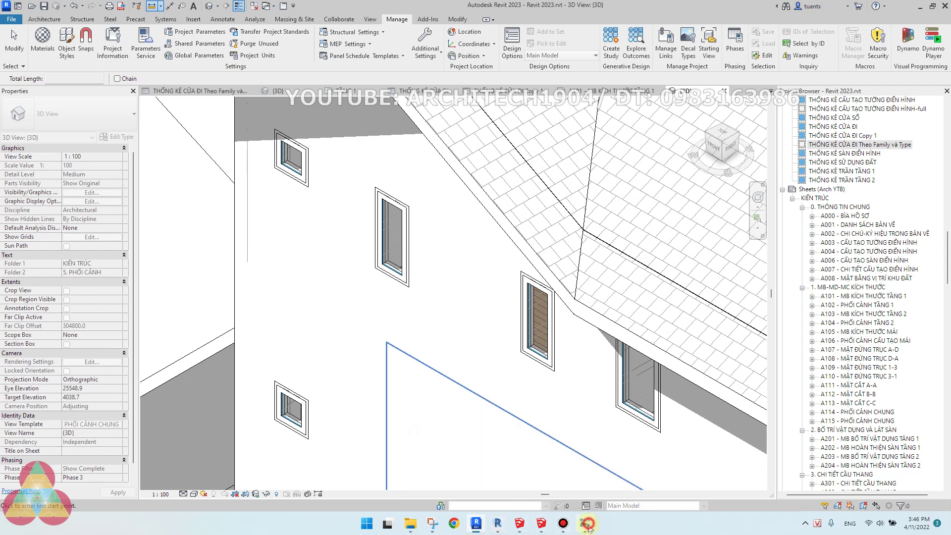
left_click_drag(356, 183, 340, 145)
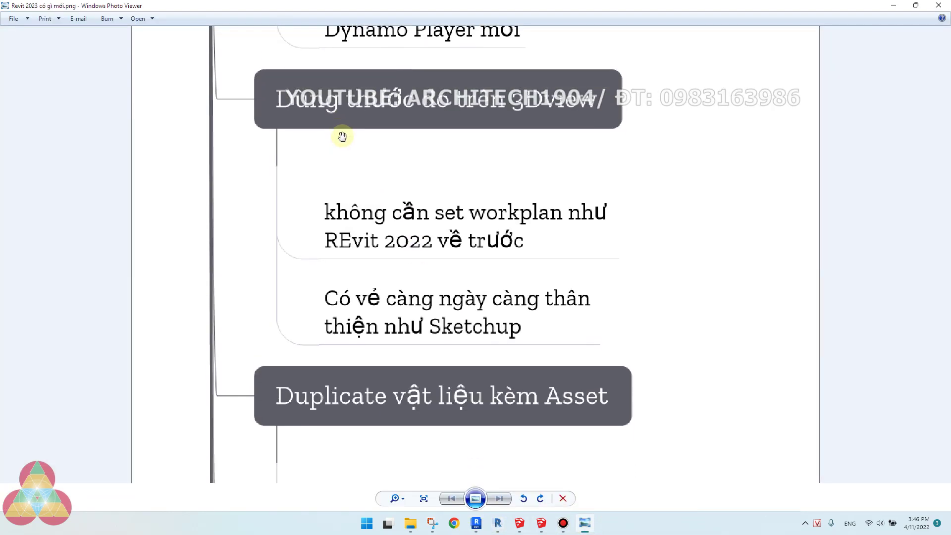
left_click_drag(344, 183, 354, 208)
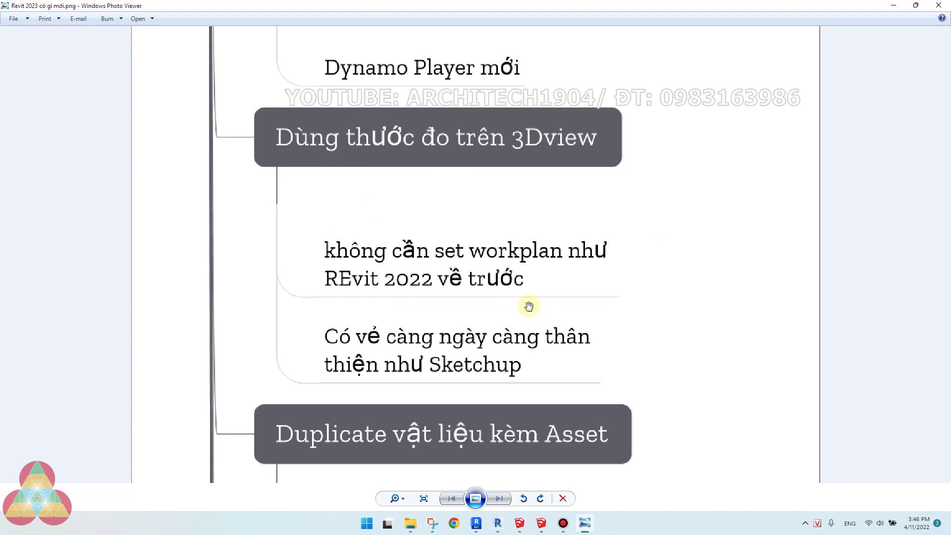
left_click_drag(496, 315, 494, 192)
left_click_drag(438, 476, 435, 317)
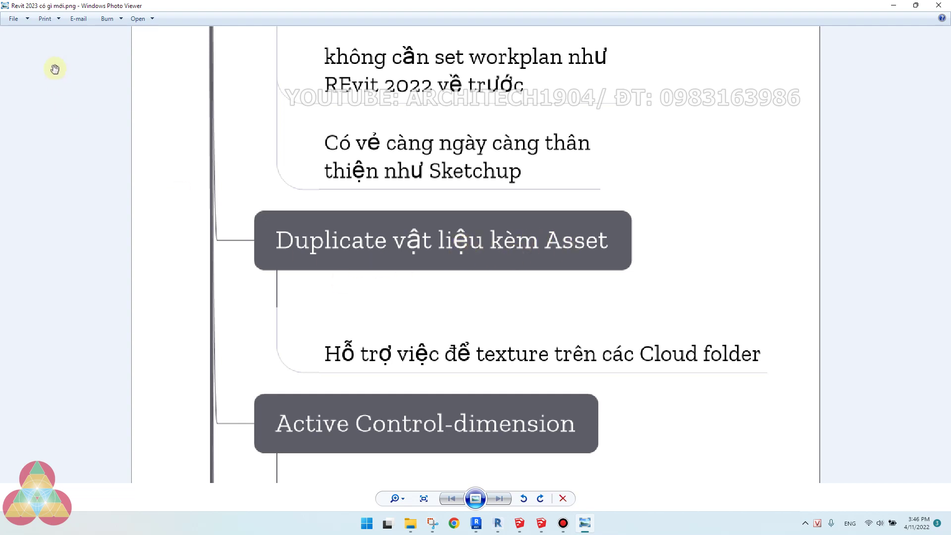
- Switch to Revit 2023, duplicate the material 1. THÉP SƠN ĐEN together with its assets, and check the original's appearance asset
left_click(476, 523)
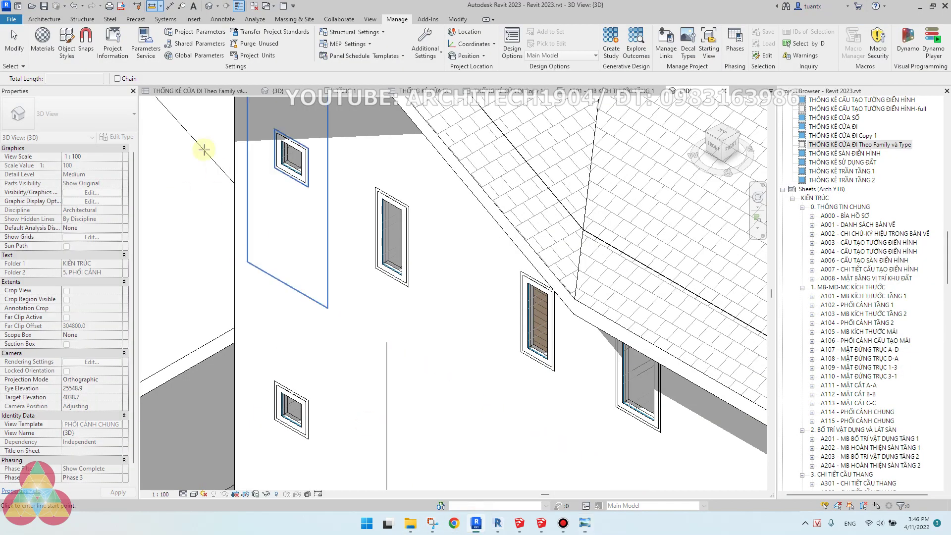
left_click(36, 44)
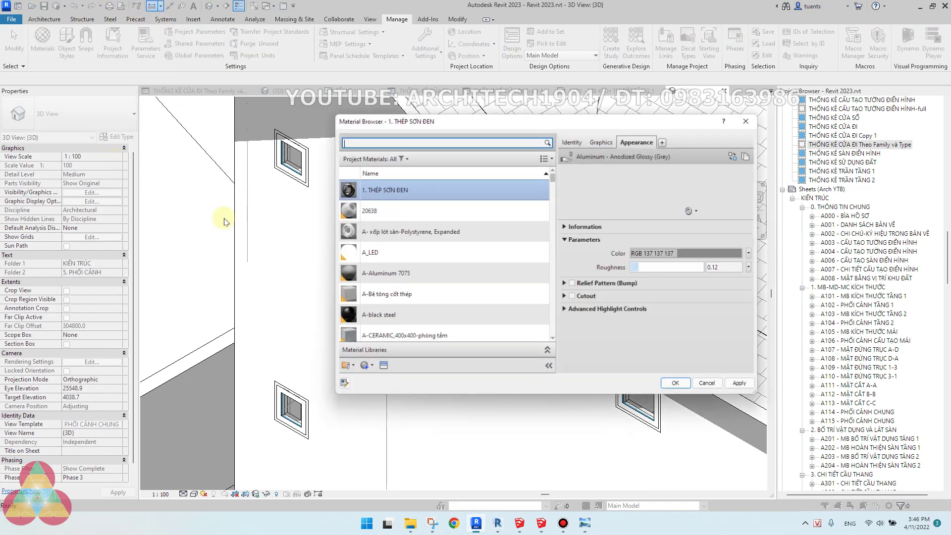
right_click(382, 192)
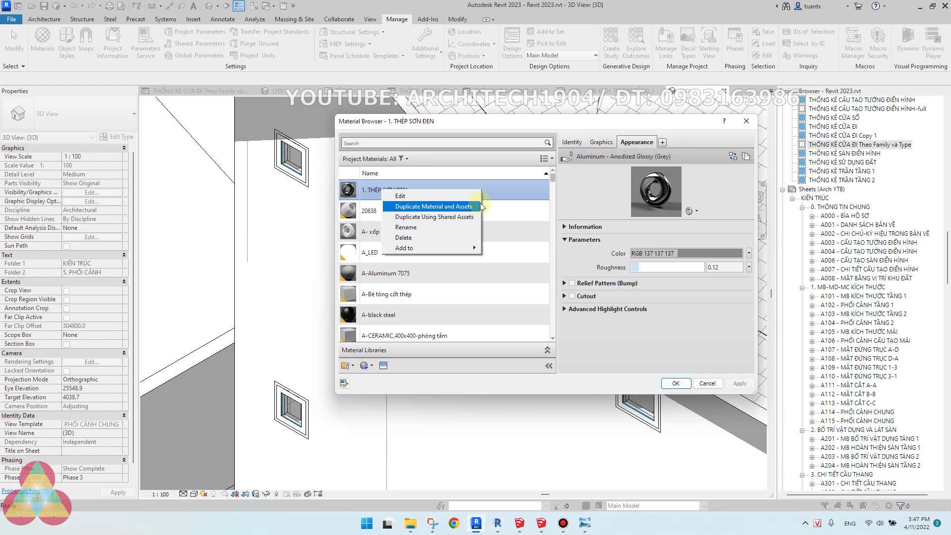
left_click(429, 206)
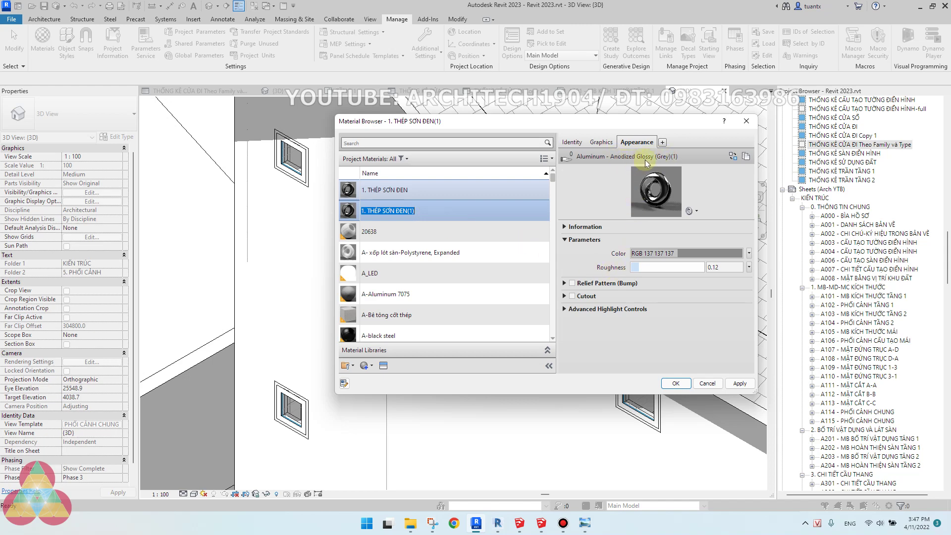
left_click(488, 187)
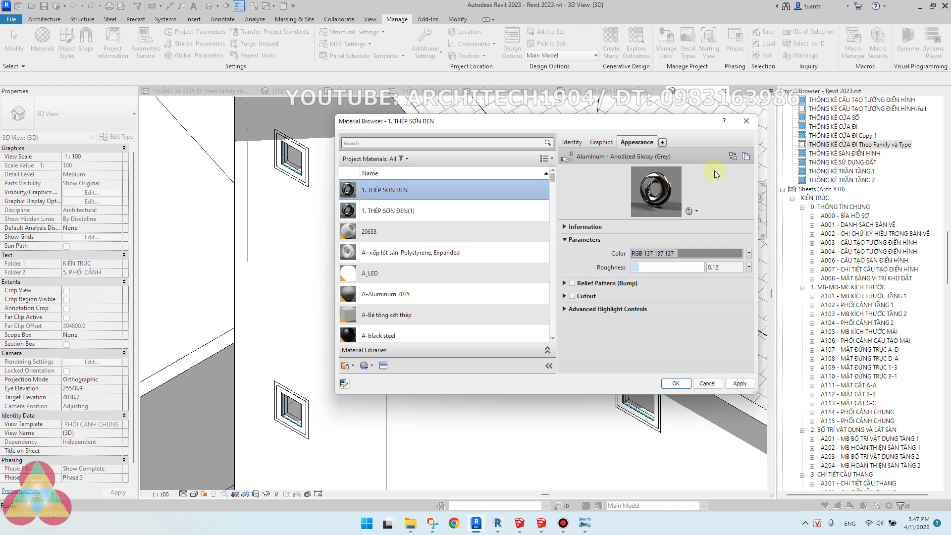
left_click(750, 125)
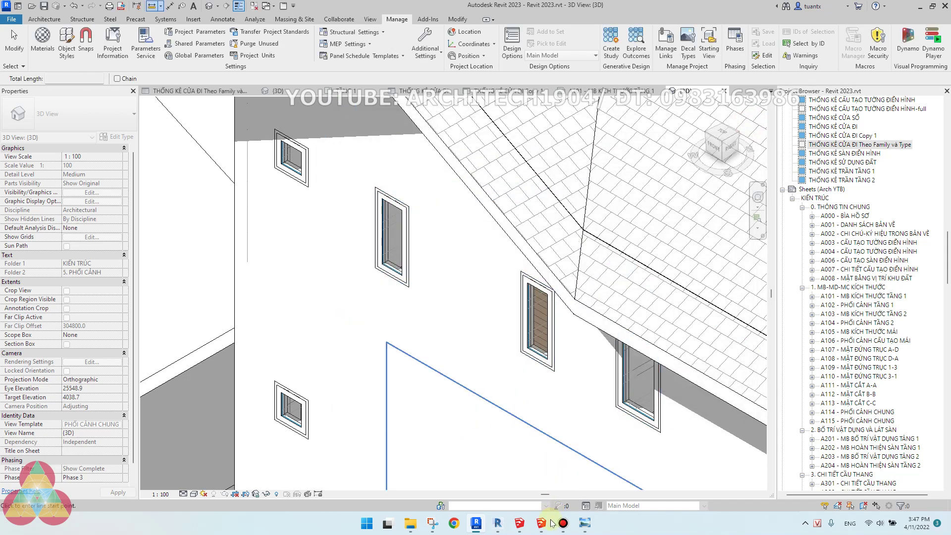
- Switch to Windows Photo Viewer and read the outline's notes on textures in cloud folders and the Active Control-dimension section
left_click(584, 529)
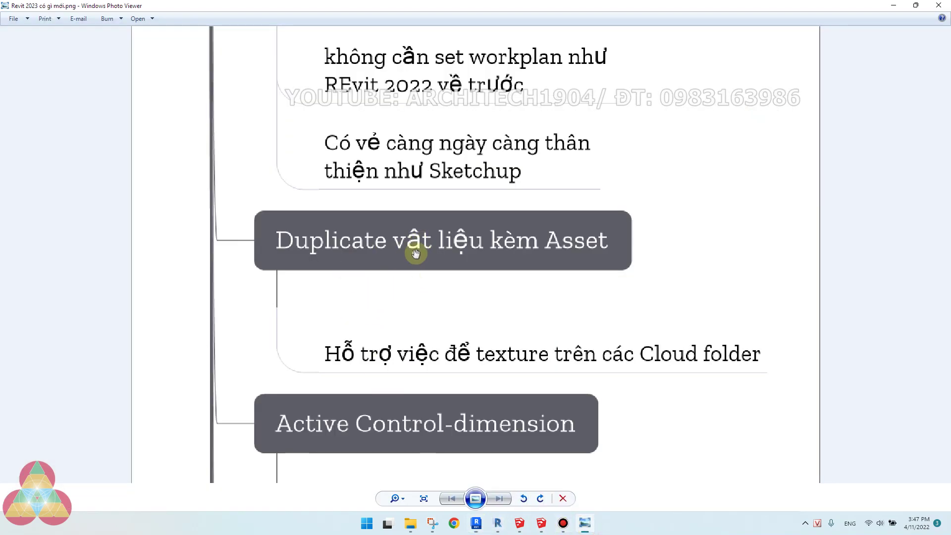
left_click_drag(361, 365, 354, 347)
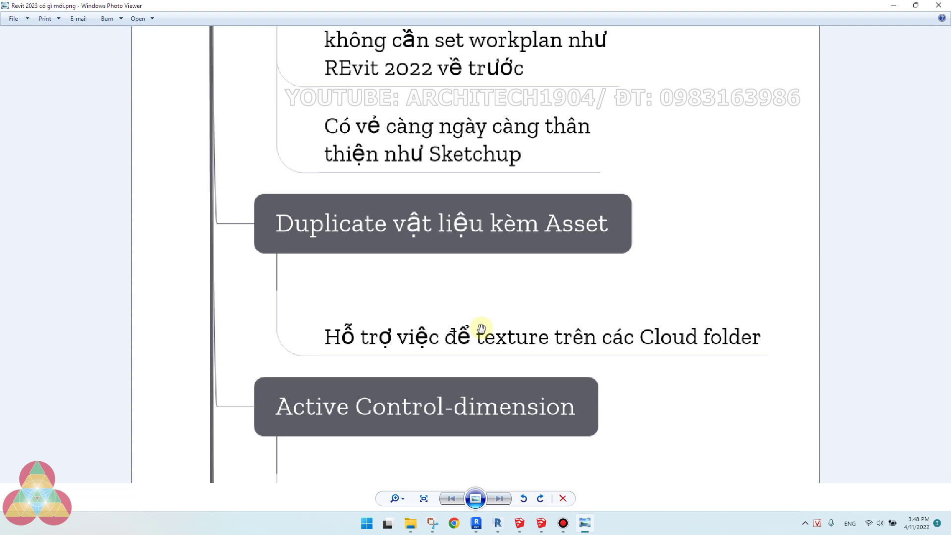
left_click_drag(623, 337, 621, 394)
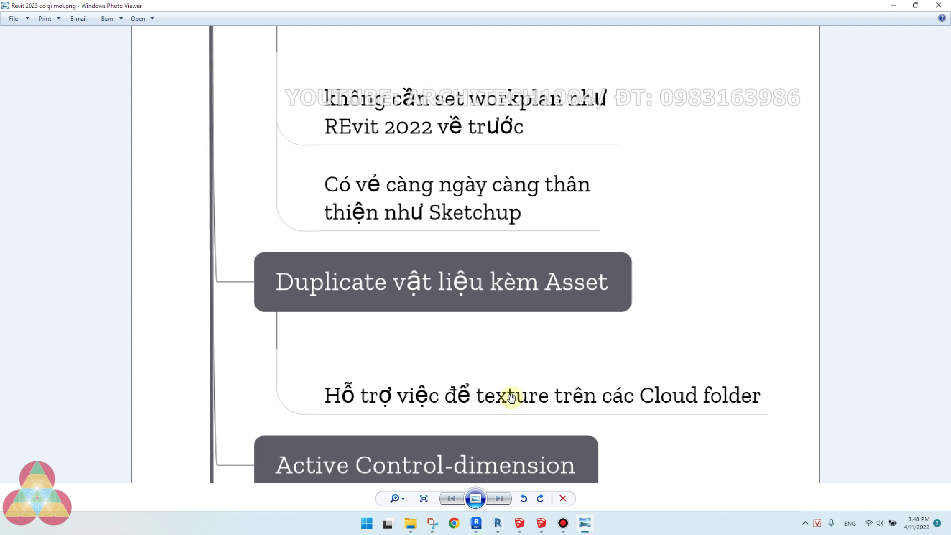
left_click_drag(477, 382, 501, 296)
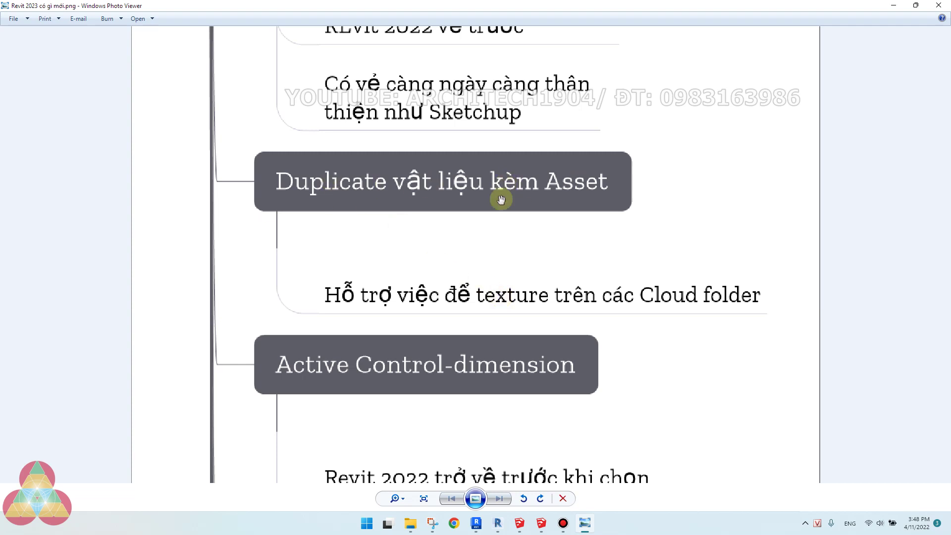
left_click_drag(552, 321, 588, 137)
mouse_move(532, 184)
left_mouse_down()
mouse_move(537, 159)
mouse_move(525, 173)
left_mouse_up()
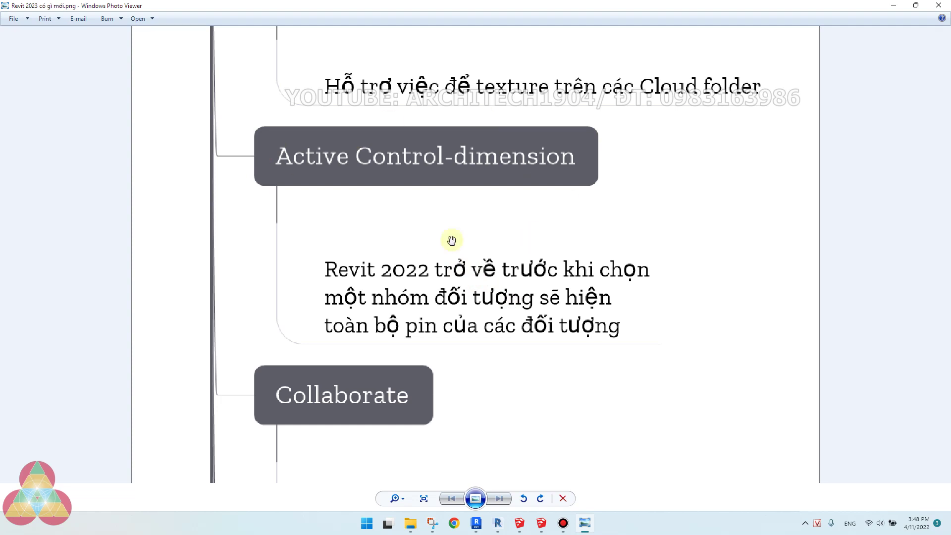
- Switch to Revit 2022 and select the roof, pergola and front part of the house with a crossing window
mouse_move(496, 524)
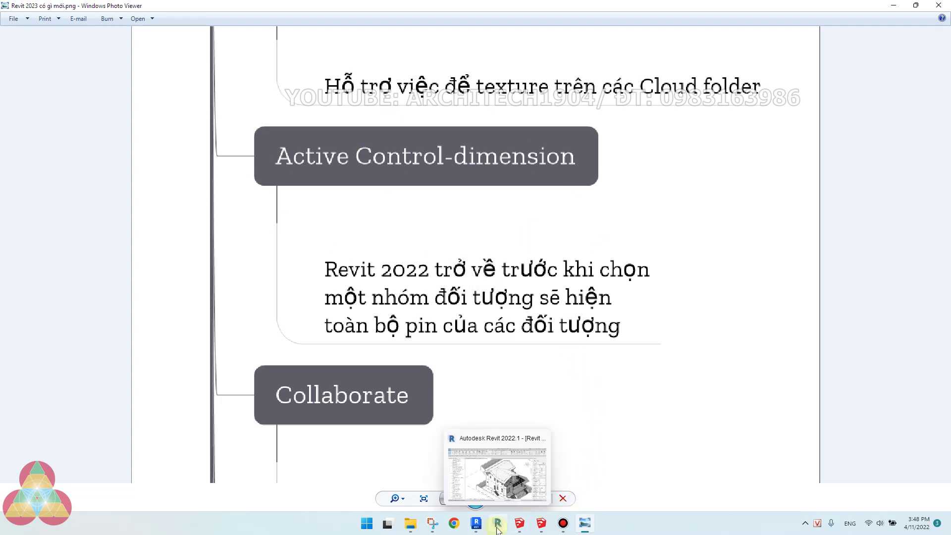
left_click(493, 465)
scroll(567, 323, "up", 6)
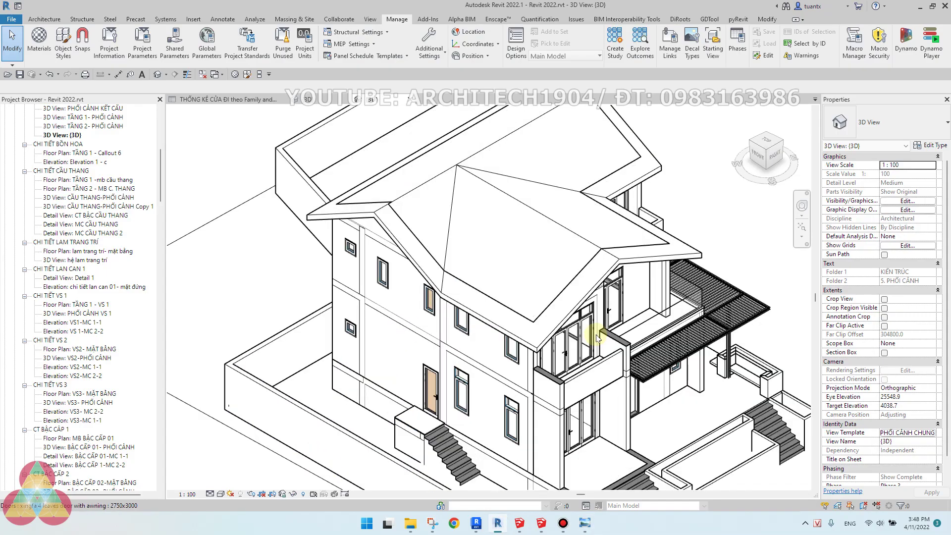
left_click_drag(688, 218, 495, 386)
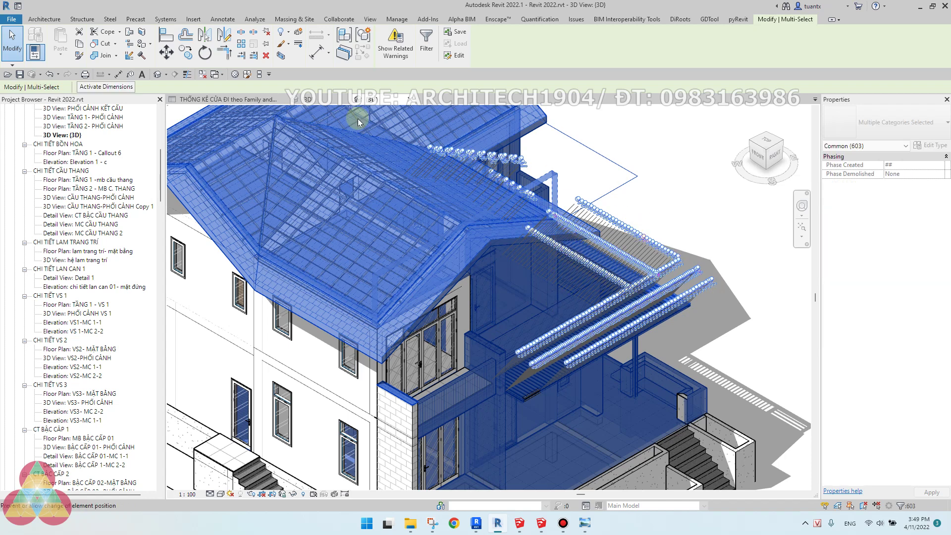
- Switch to Revit 2023, leave the measure tool, and select the house's roof, pergola and front part with a crossing window
left_click(476, 523)
scroll(250, 307, "down", 3)
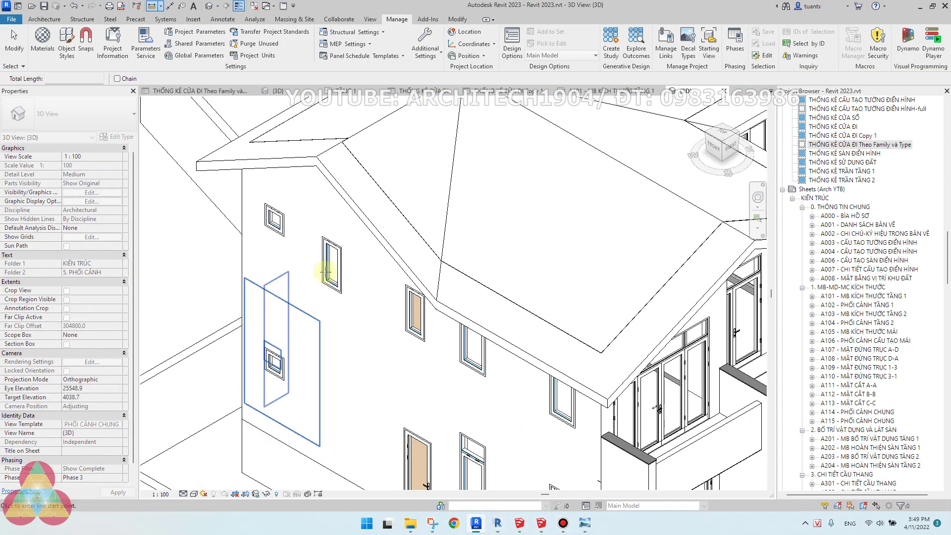
scroll(187, 274, "down", 3)
left_click(658, 195)
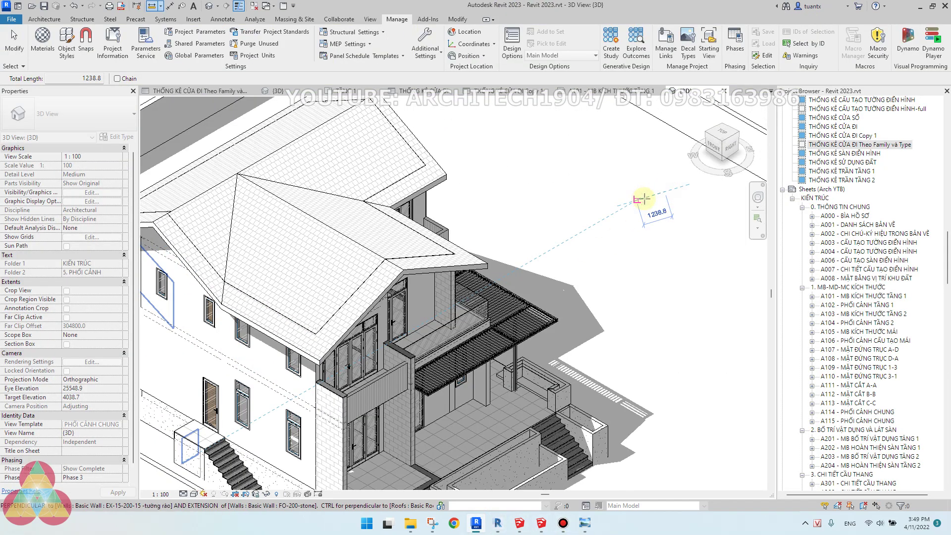
key("Escape")
scroll(650, 197, "up", 5)
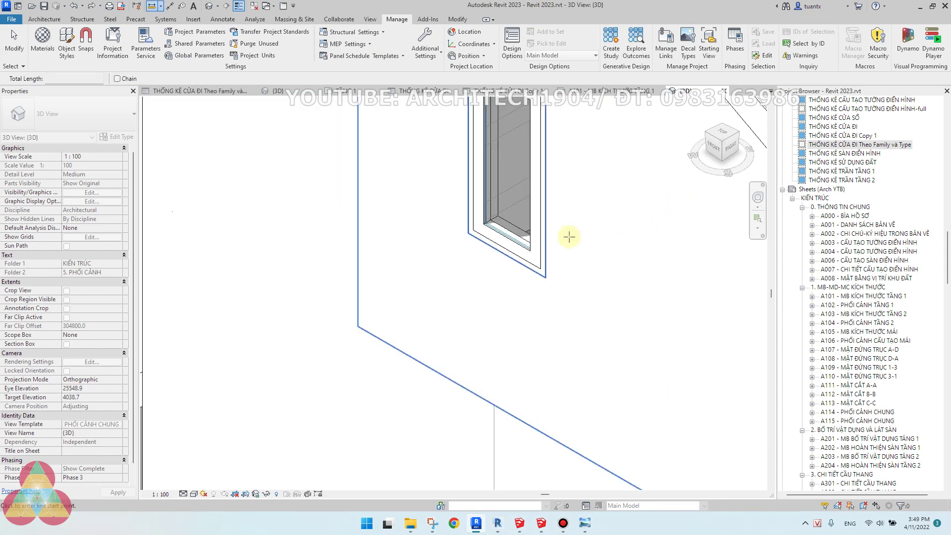
scroll(569, 236, "down", 5)
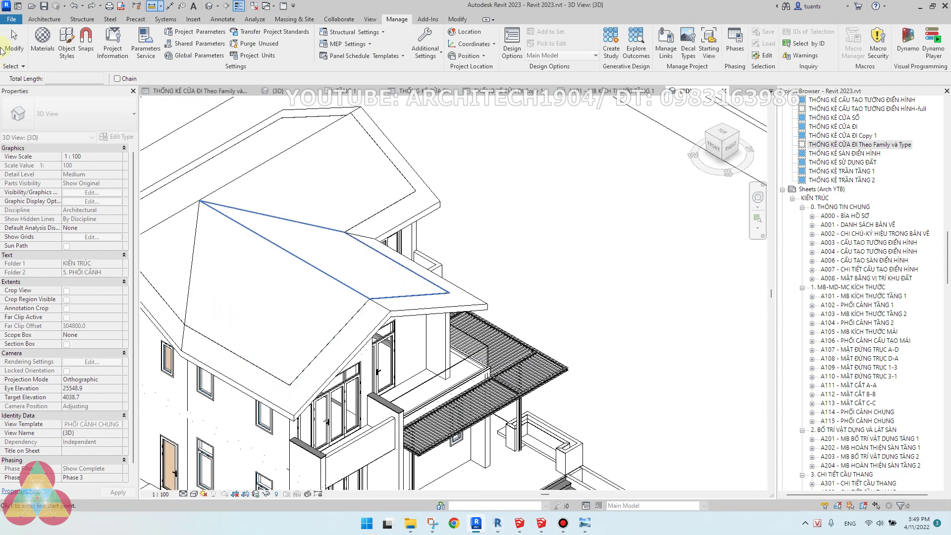
left_click(7, 49)
left_click_drag(616, 244, 358, 445)
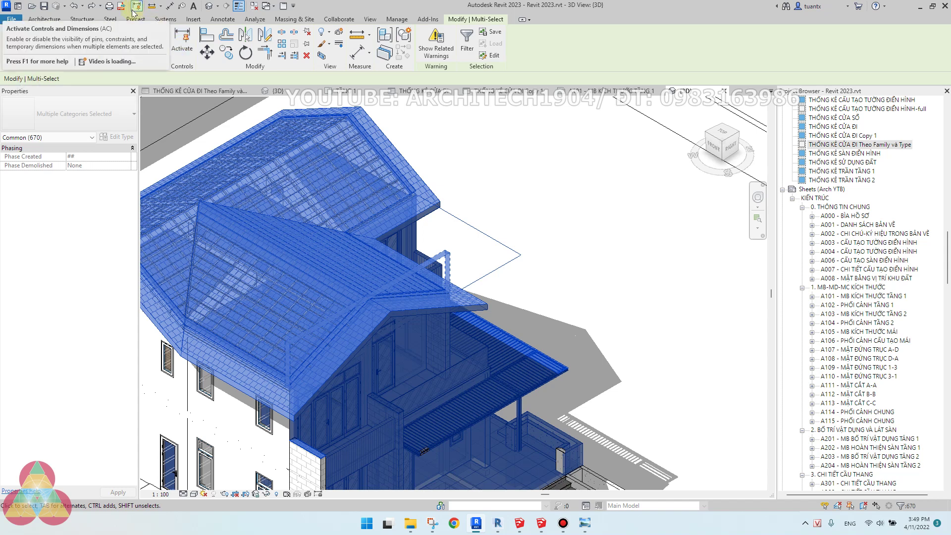
- Activate the controls and dimensions of the selected house elements to view their pins and constraints, and deactivate them again
left_click(181, 49)
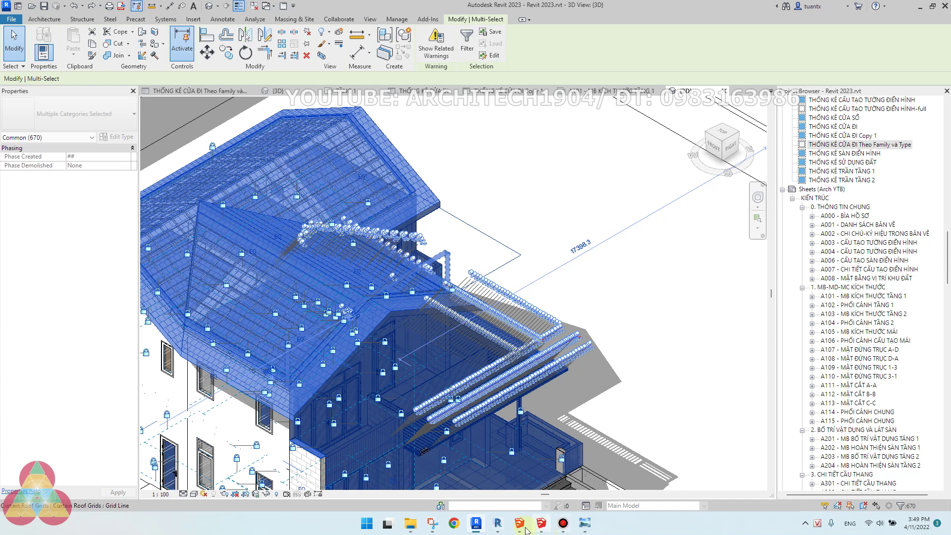
left_click(182, 40)
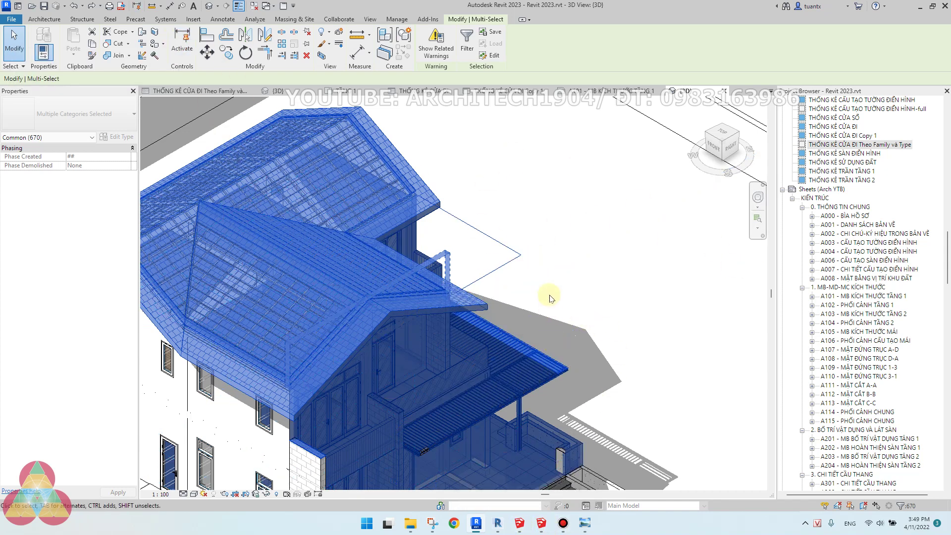
scroll(505, 287, "down", 3)
scroll(484, 342, "up", 5)
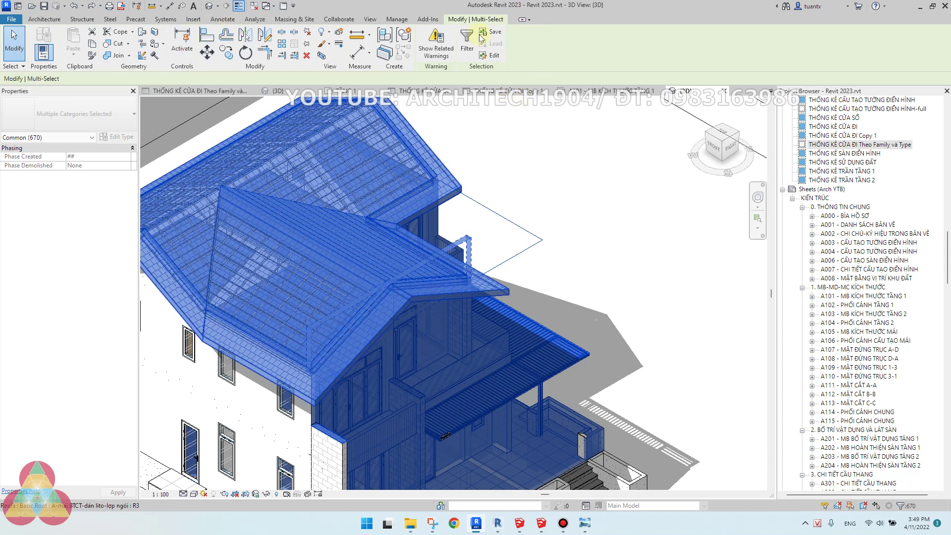
- Clear the selection of the house's roof, pergola and front part in the Revit 2023 3D view
scroll(530, 250, "down", 4)
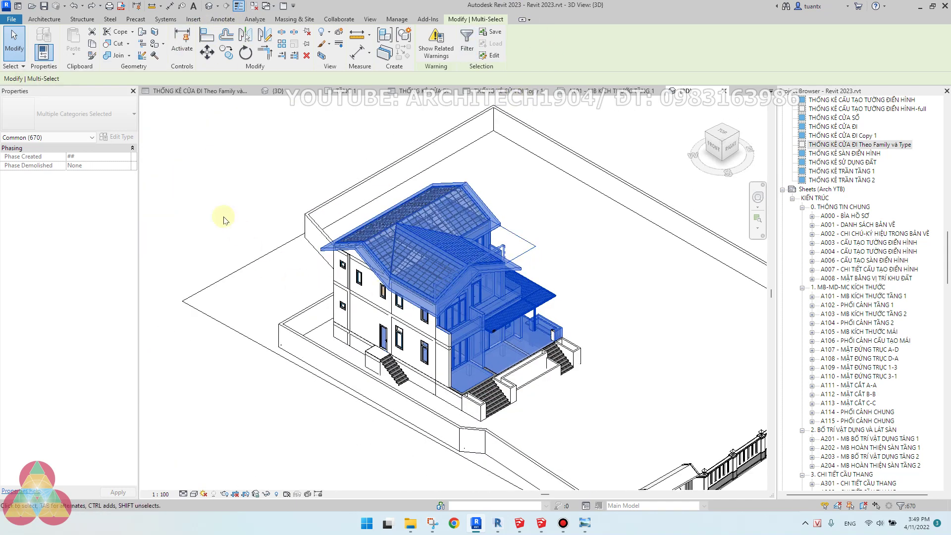
left_click(230, 196)
scroll(662, 329, "up", 3)
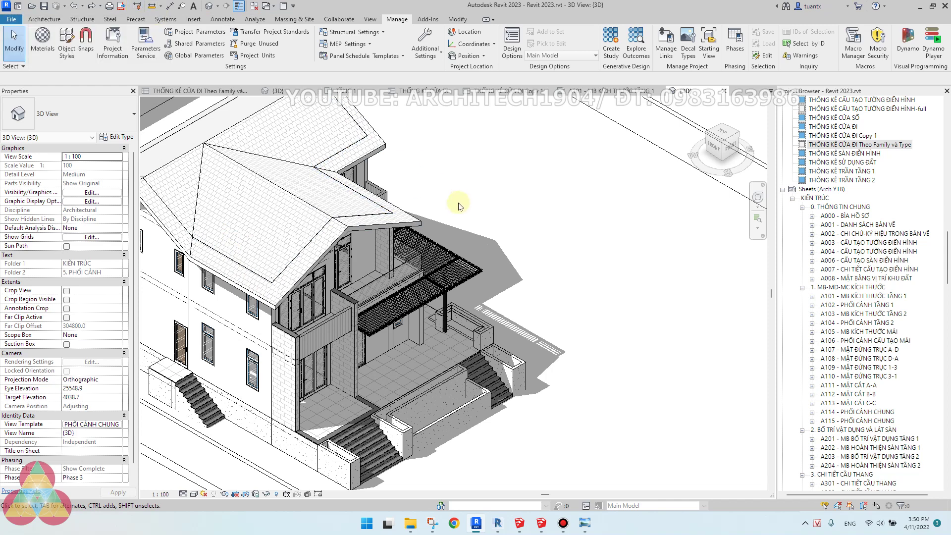
scroll(225, 188, "up", 1)
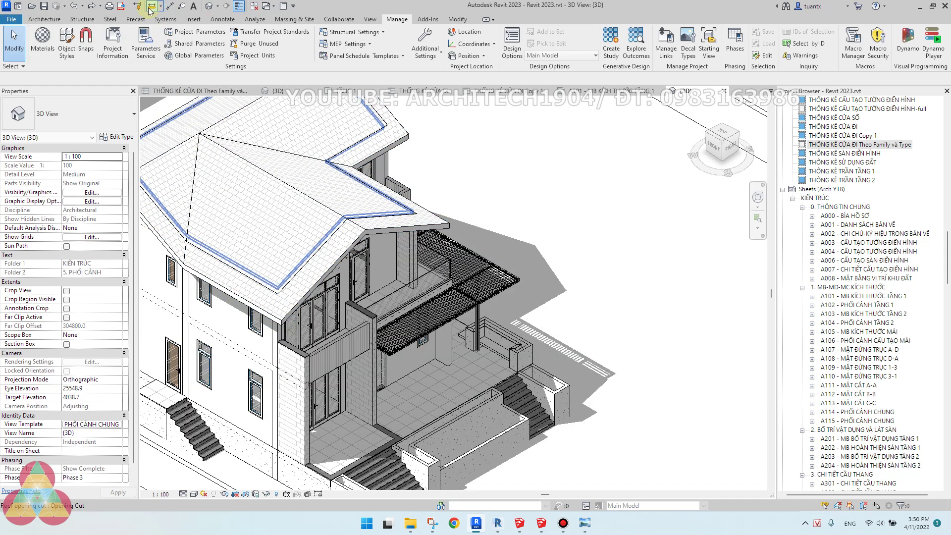
left_click(560, 174)
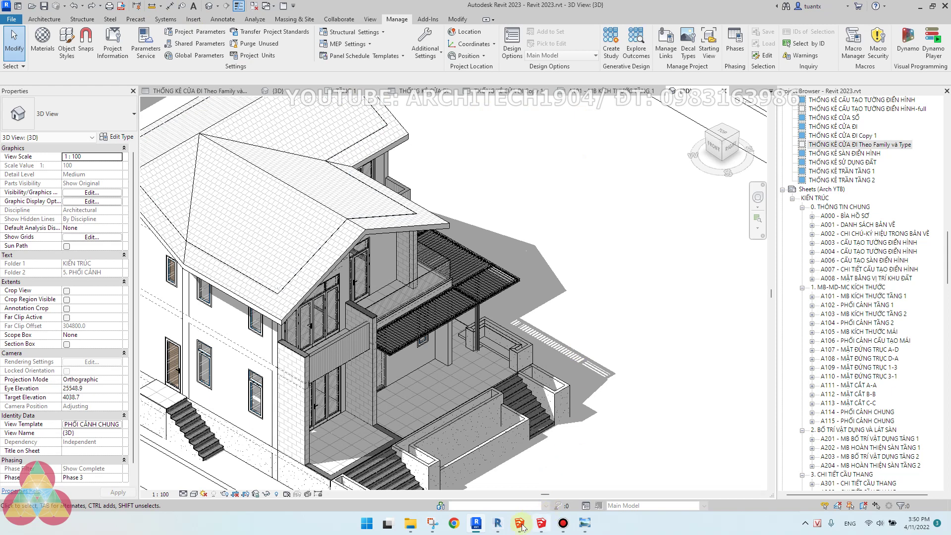
- Switch to Revit 2022 and clear the selection of the house elements there as well
left_click(499, 523)
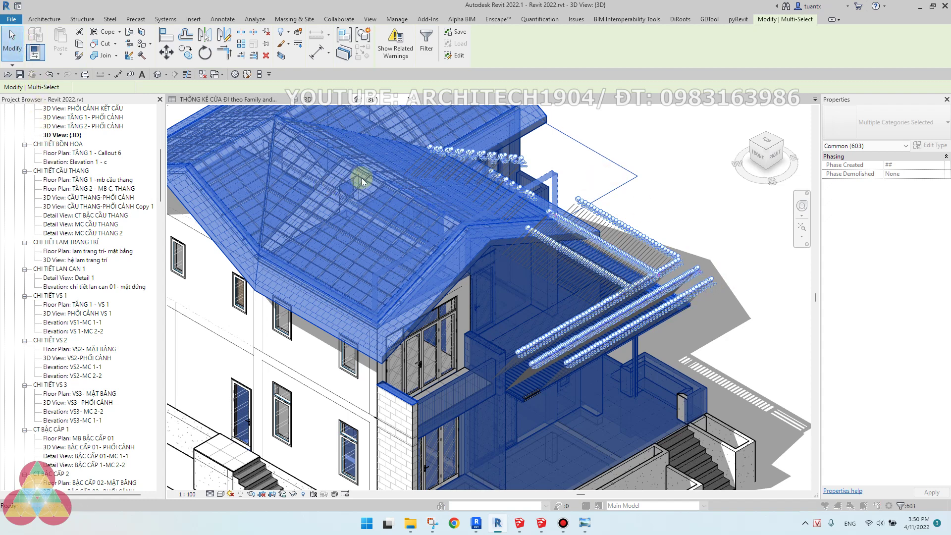
left_click(554, 179)
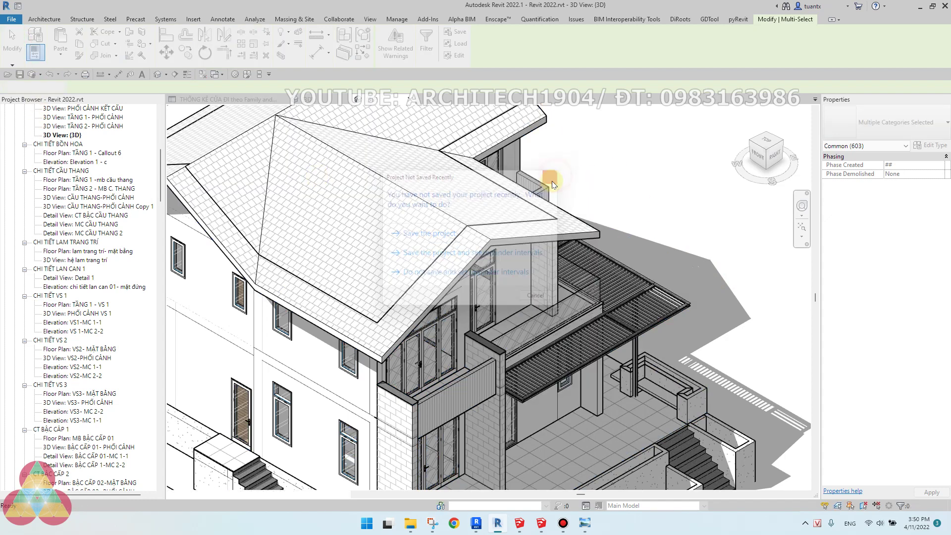
scroll(551, 185, "down", 2)
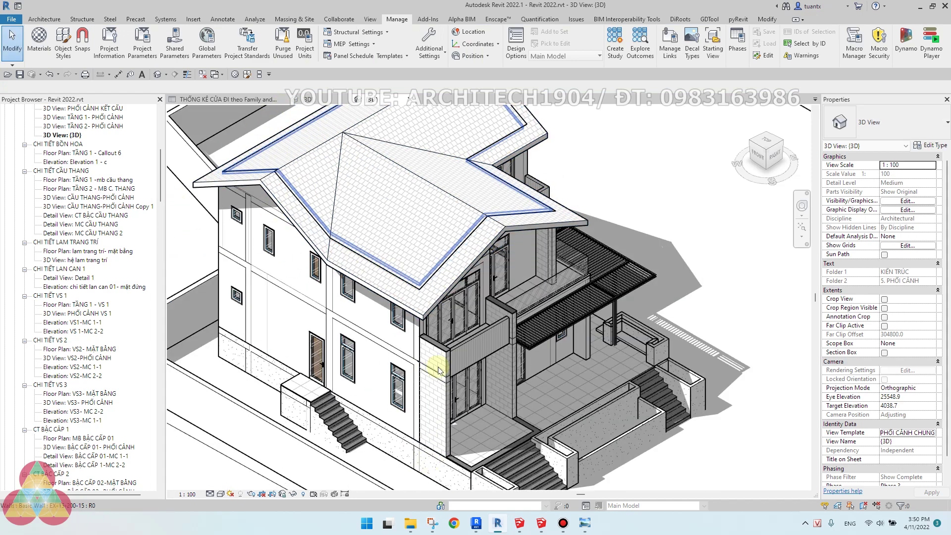
- Switch to Windows Photo Viewer and read the outline's Active Control-dimension and Collaborate notes
left_click(475, 526)
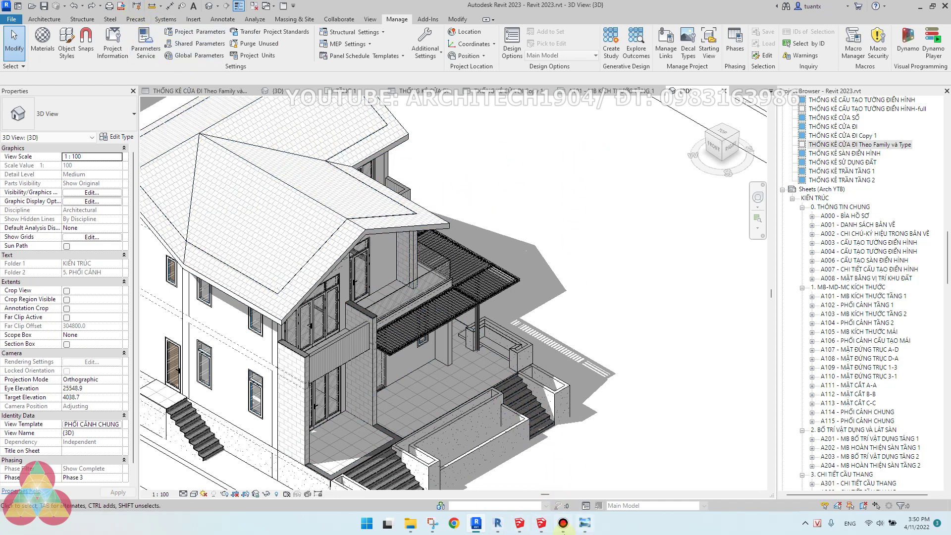
left_click(585, 527)
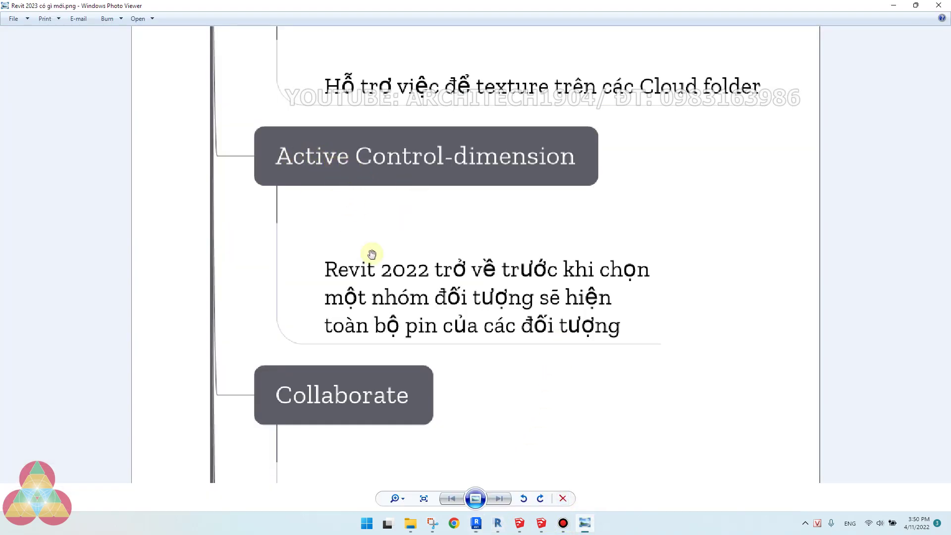
left_click_drag(384, 331, 389, 255)
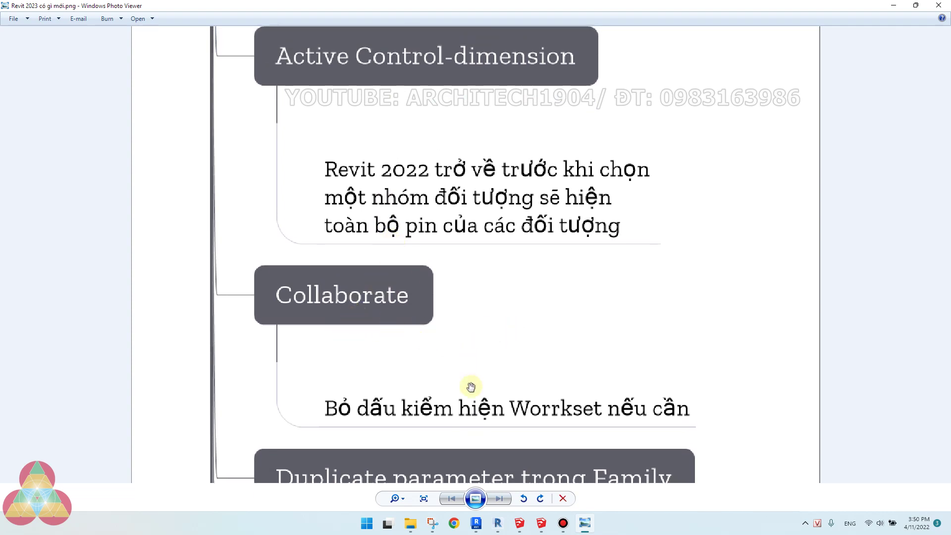
left_click_drag(436, 403, 429, 406)
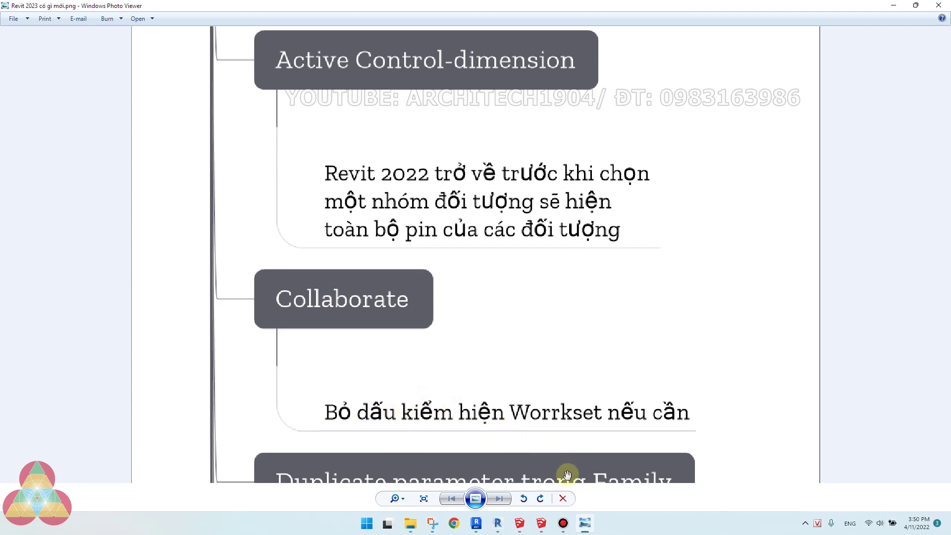
- Compare the Collaborate tools in Revit 2022 and Revit 2023, revealing the 2023 option Show Worksharing Make Editable Controls
left_click(505, 531)
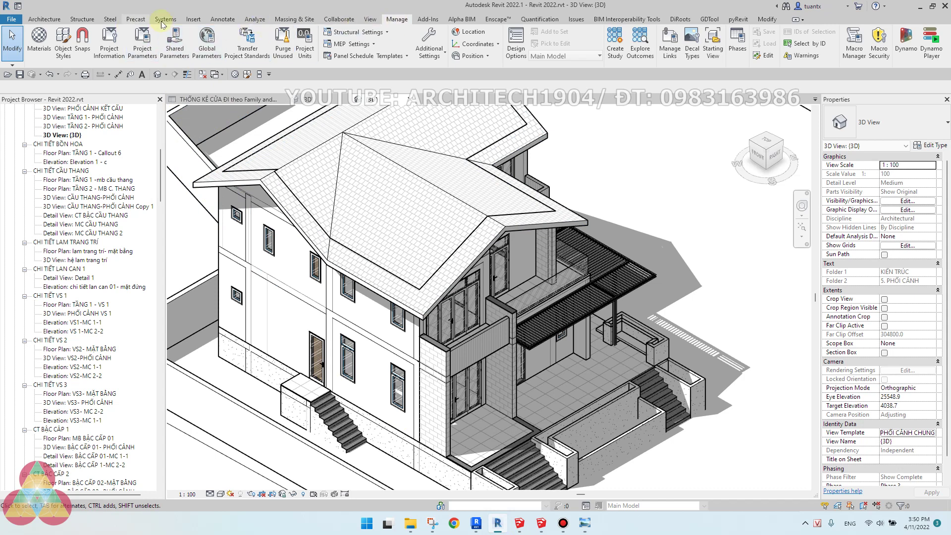
left_click(349, 21)
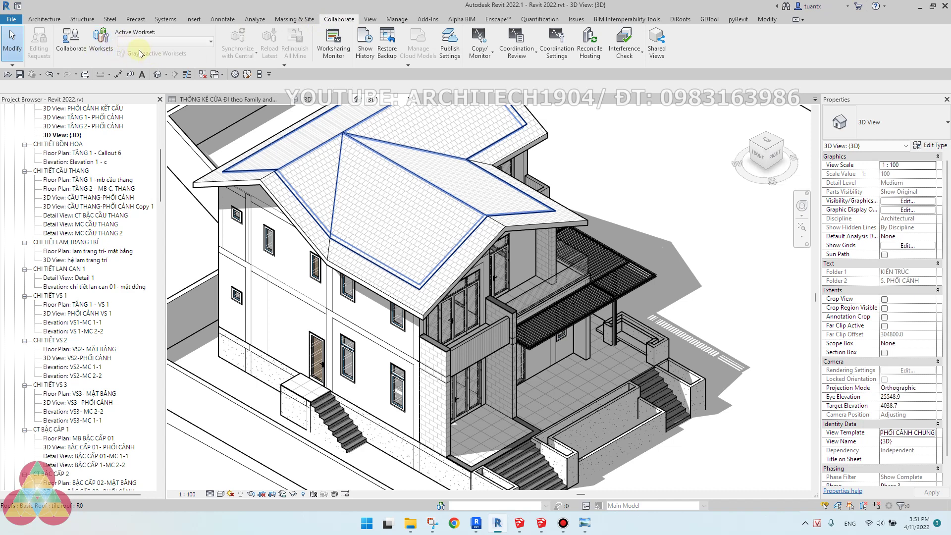
left_click(476, 523)
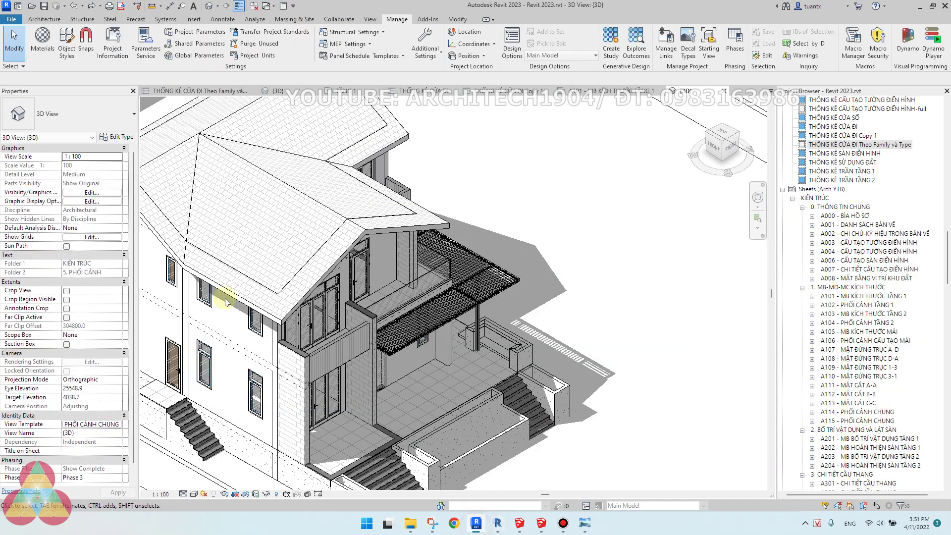
left_click(338, 18)
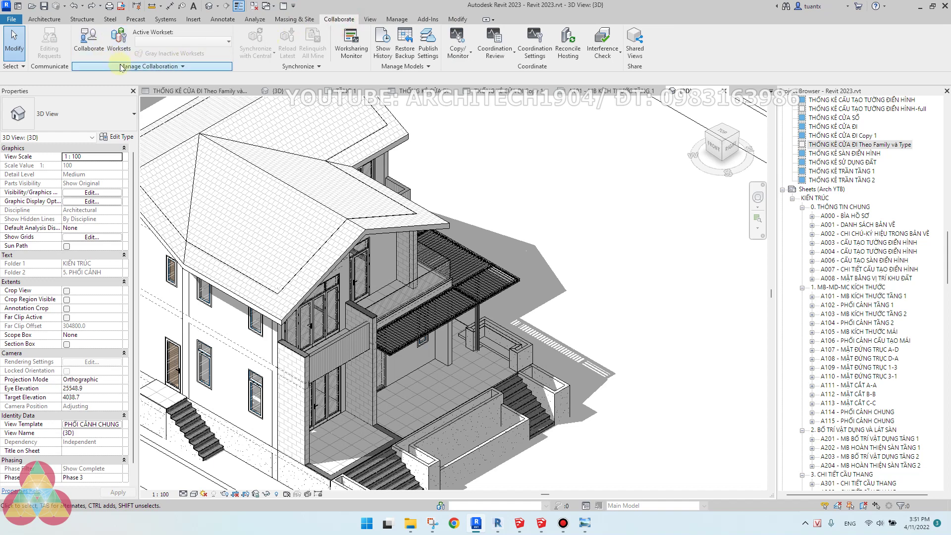
left_click(168, 68)
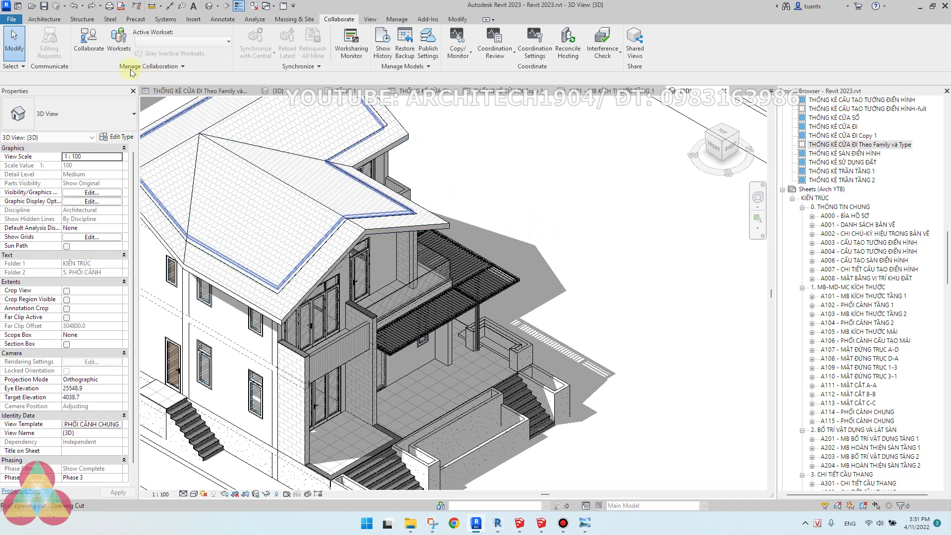
left_click(170, 66)
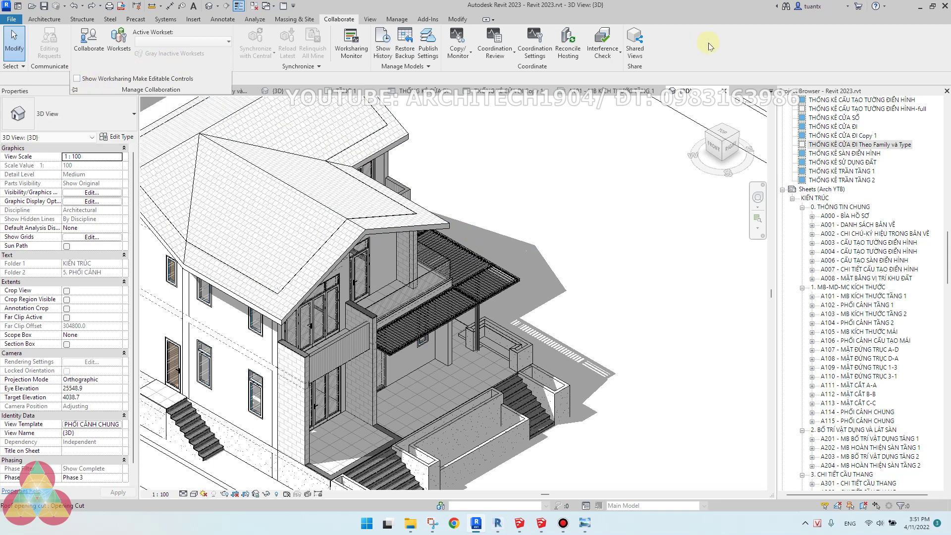
left_click(476, 524)
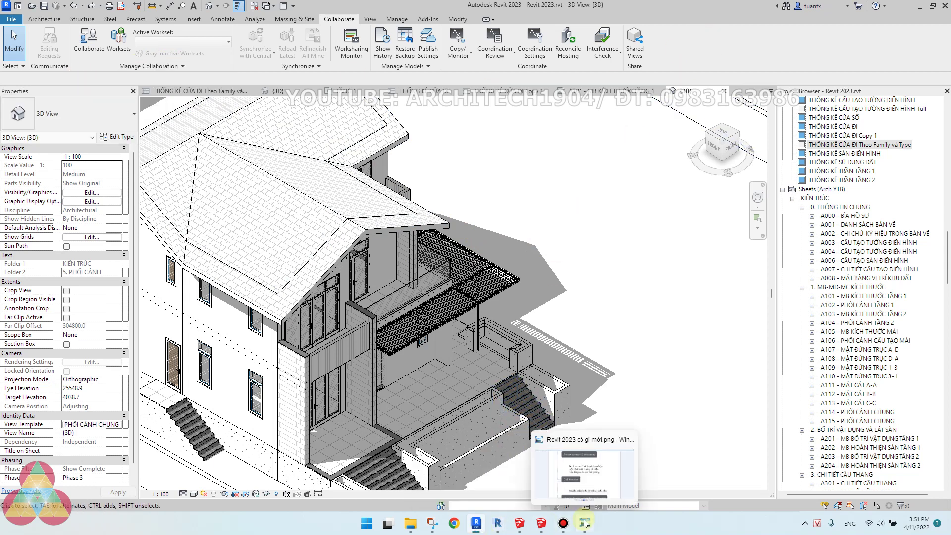
- Switch to Windows Photo Viewer and read the outline's section on duplicating parameters in a family
scroll(482, 310, "down", 2)
left_click_drag(458, 436, 376, 329)
scroll(438, 286, "up", 3)
scroll(438, 286, "up", 1)
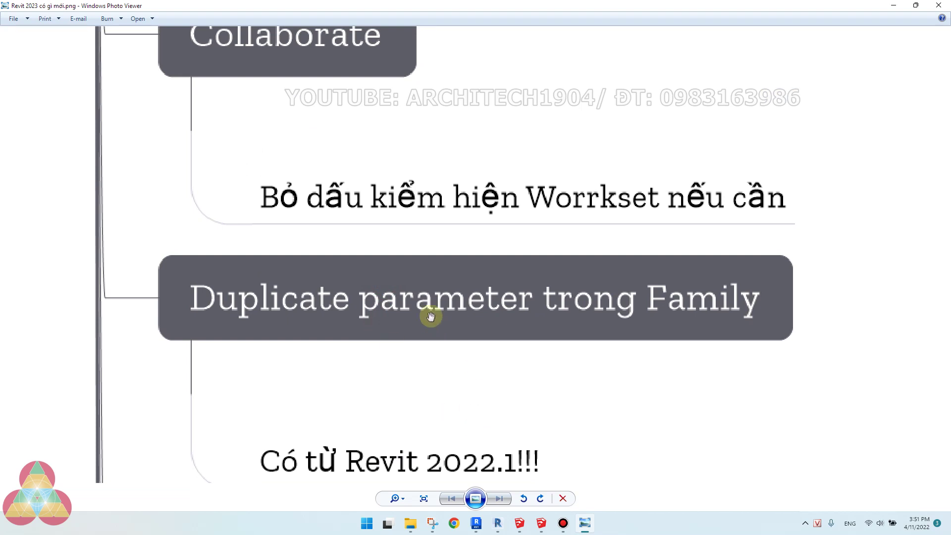
- Switch to Revit 2022 and open the Xingfa window-single family of an upper side-wall window for editing
left_click(496, 523)
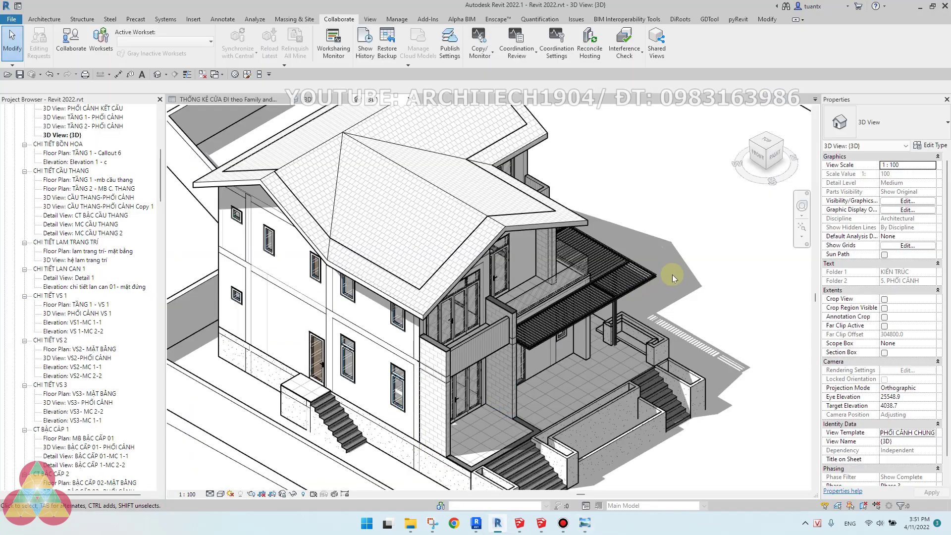
scroll(319, 332, "up", 1)
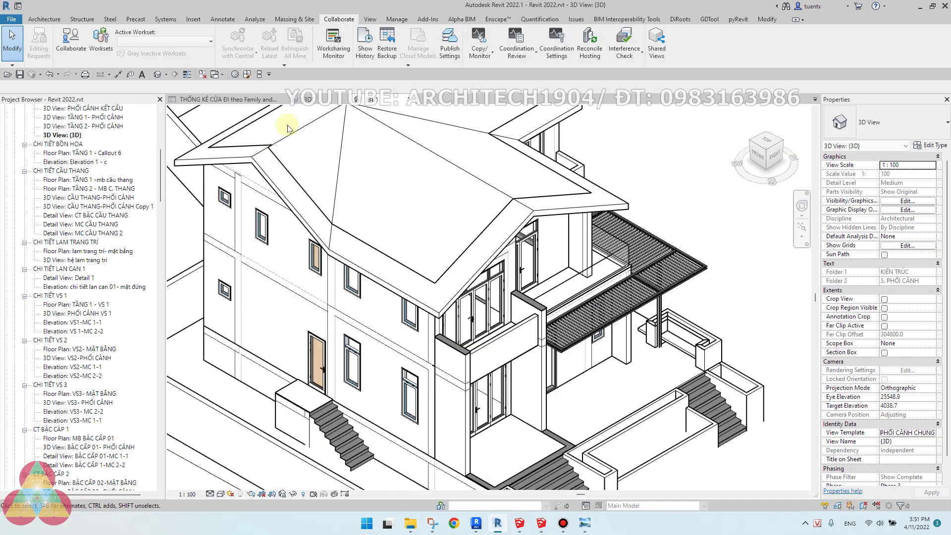
left_click(266, 223)
left_click(382, 49)
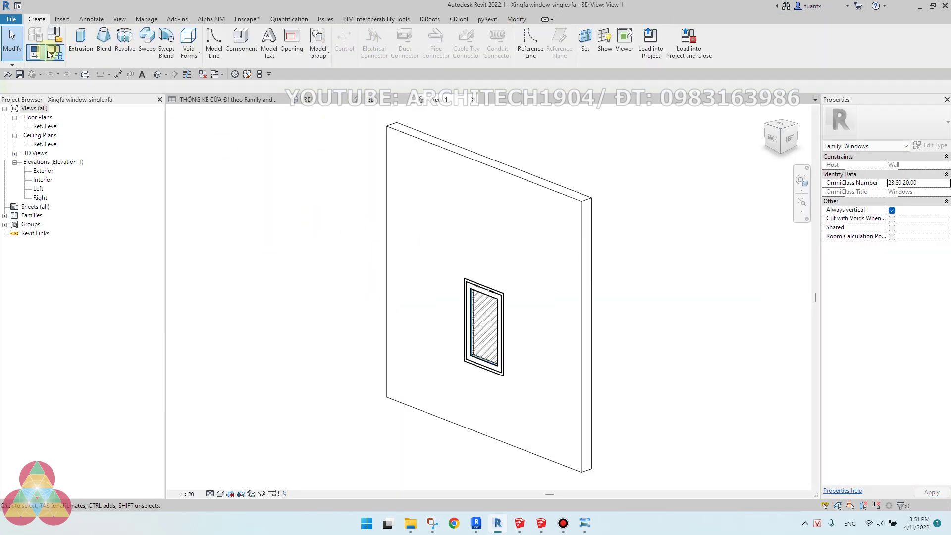
- Examine the Default Sill Height and Height parameters in the window's family types, and close the dialog
left_click(49, 54)
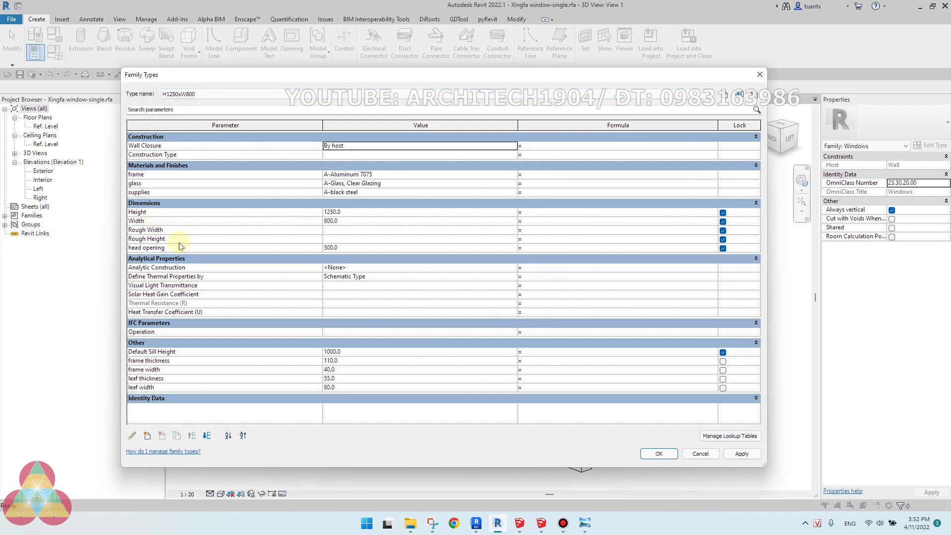
left_click(164, 352)
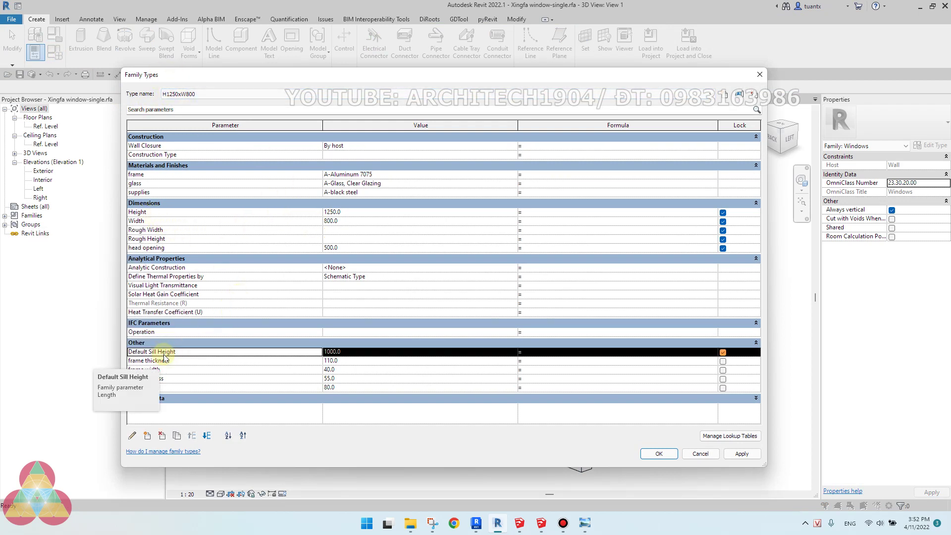
left_click(150, 213)
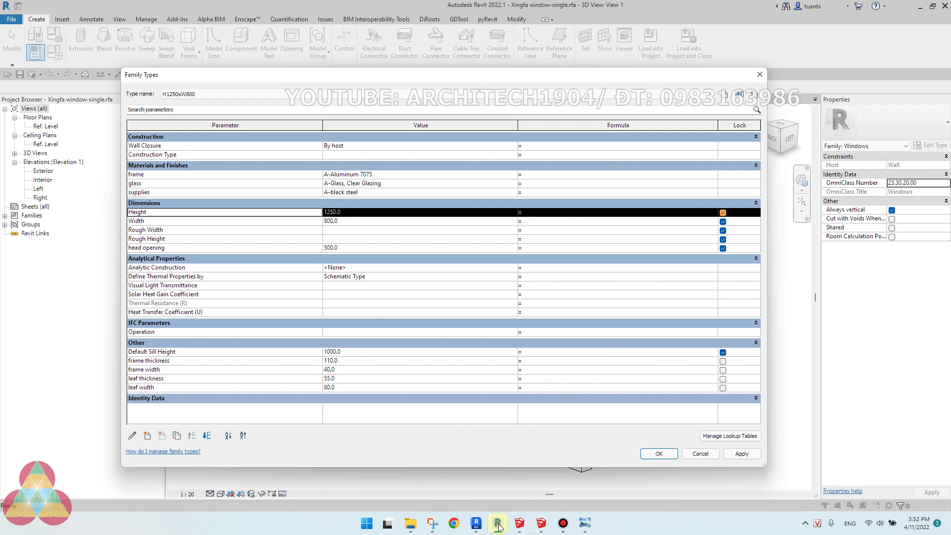
left_click(760, 74)
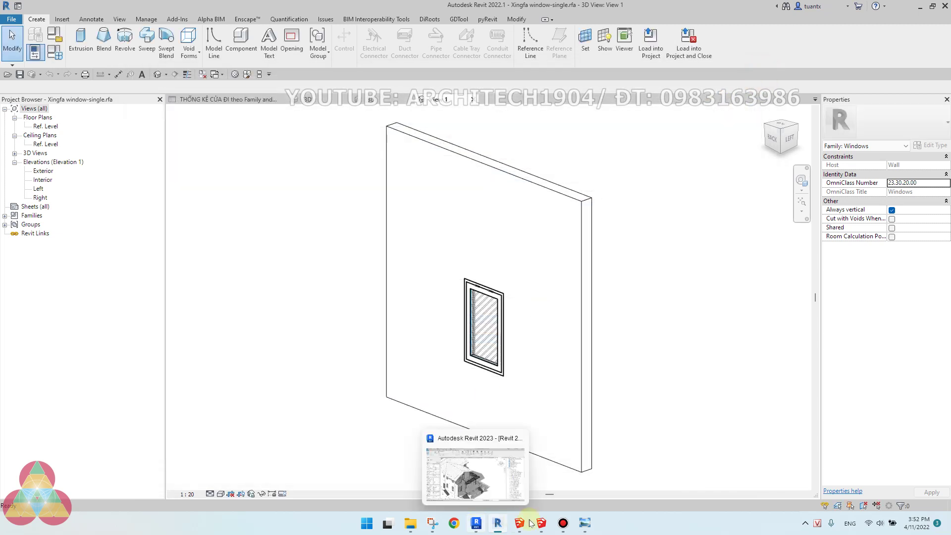
- Recheck the outline's parameter duplication note in Windows Photo Viewer, and inspect the Default Sill Height parameter's duplicate option in Revit 2022's family types
left_click(585, 523)
left_click_drag(378, 375, 353, 320)
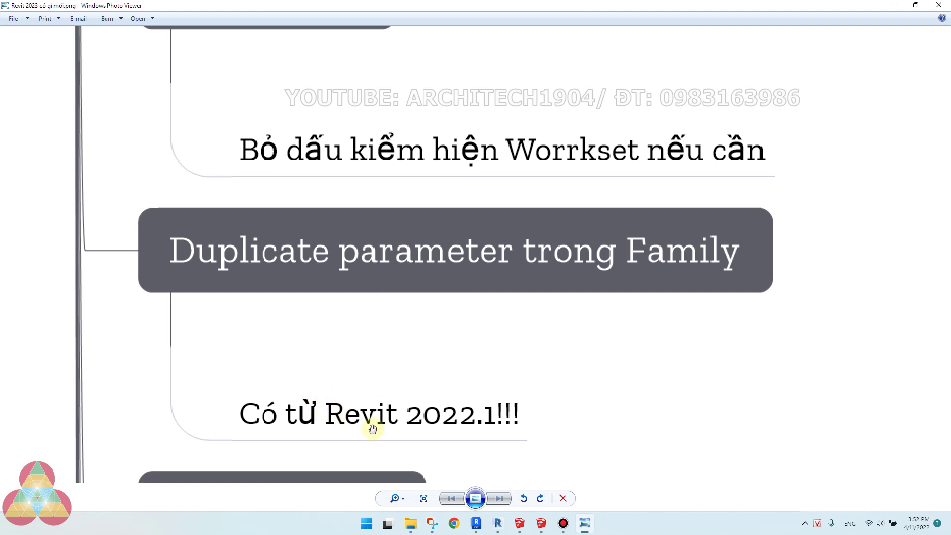
left_click(498, 523)
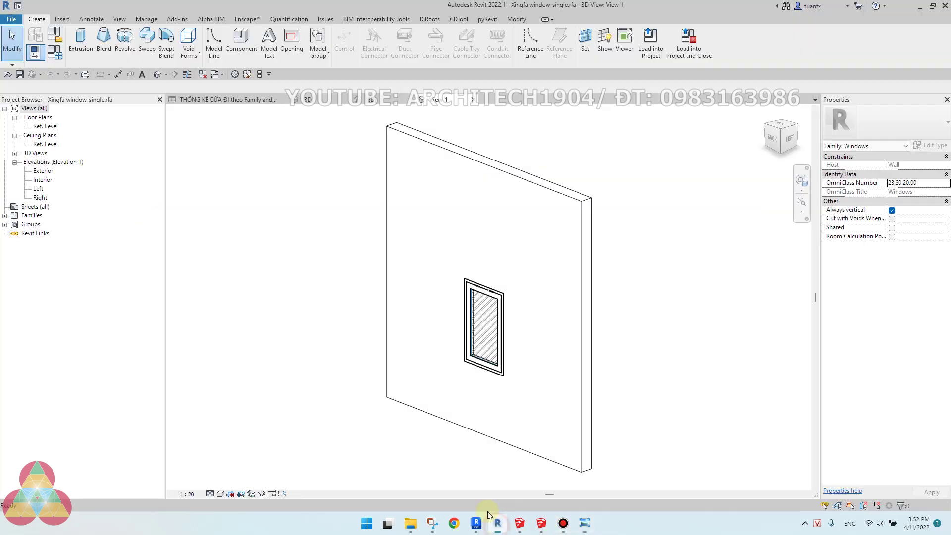
left_click(55, 52)
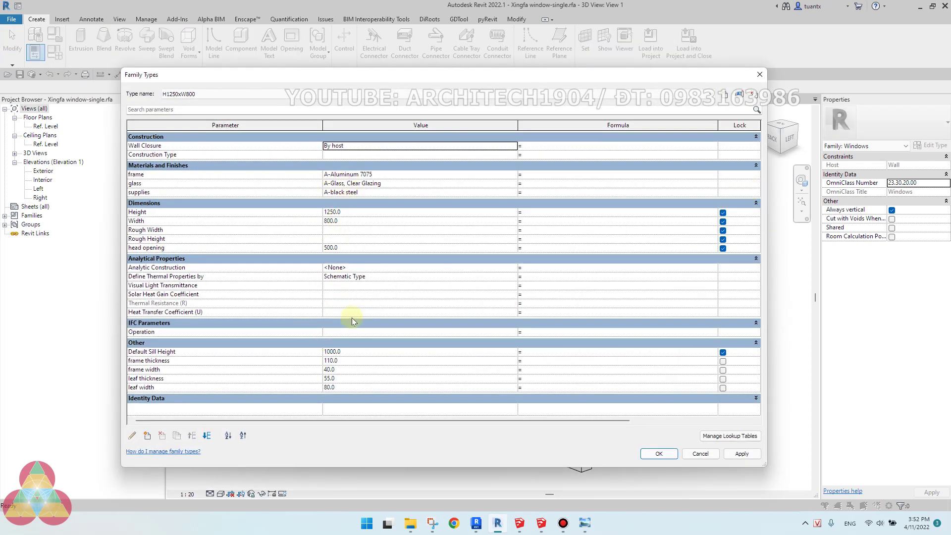
left_click(196, 277)
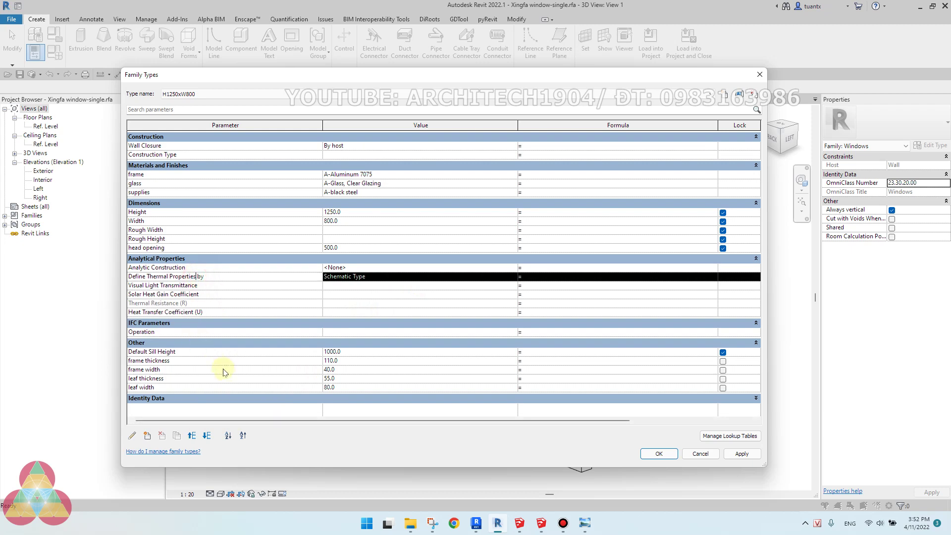
left_click(201, 352)
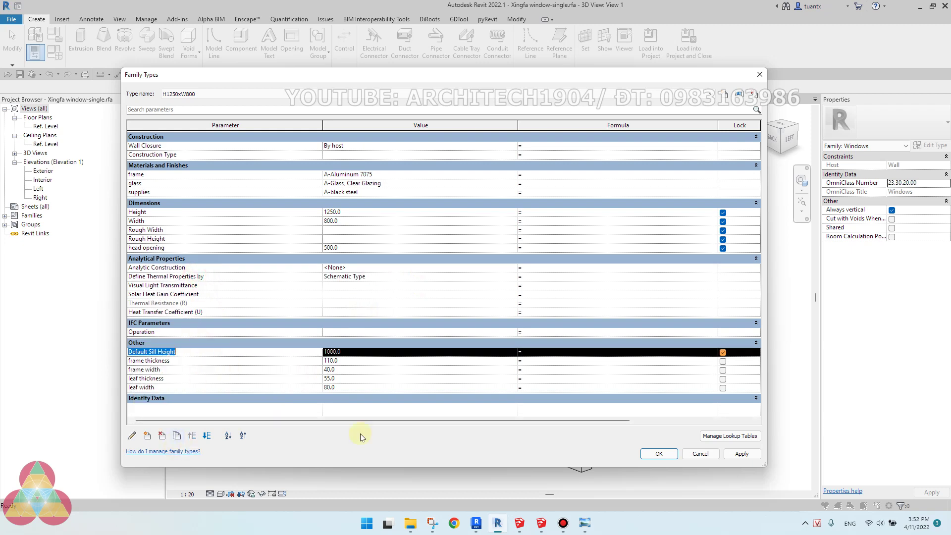
left_click(759, 74)
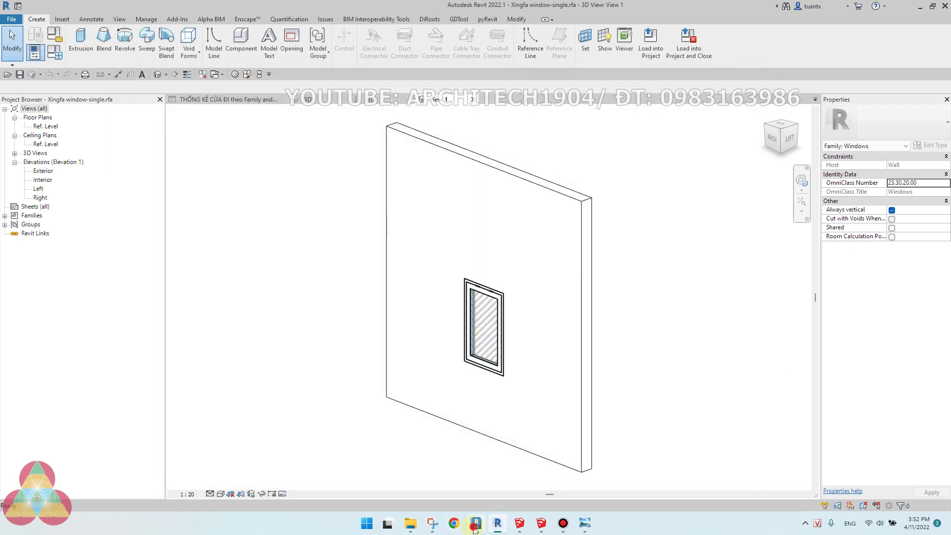
- Switch to Revit 2023 and open the family of a ground-floor side window, Xingfa window-single-with head openning, for editing
left_click(475, 523)
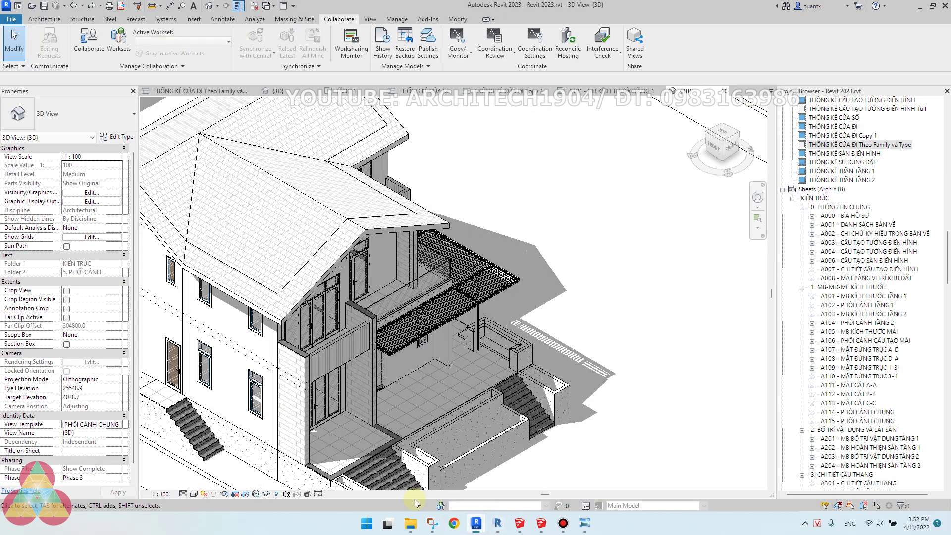
left_click(212, 366)
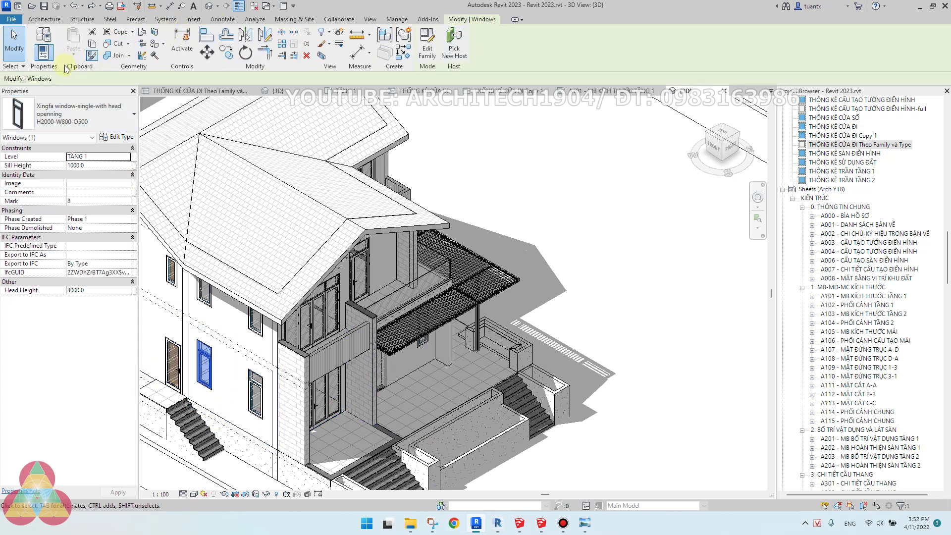
left_click(427, 48)
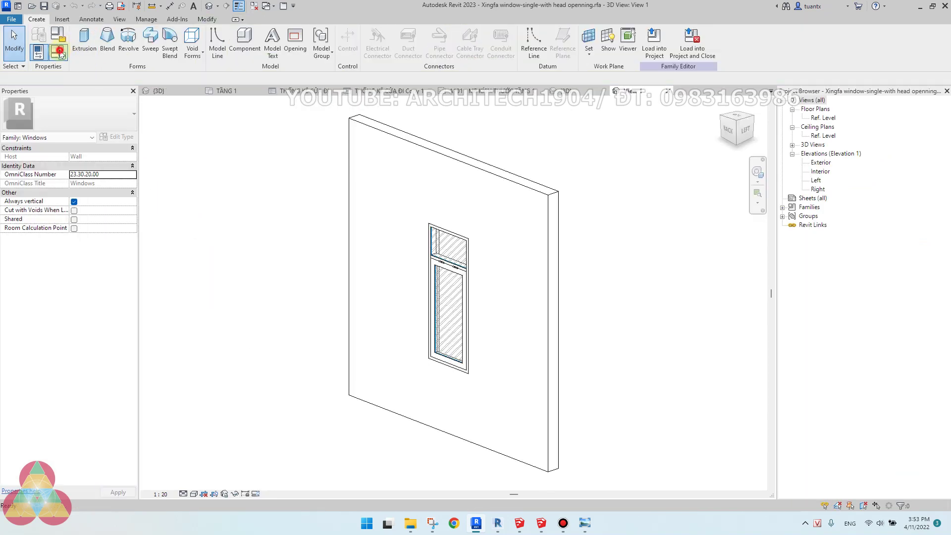
- Inspect the window's family types and the Parameters Service (Tech Preview) dialog, close both dialogs, and close the family
left_click(127, 137)
left_click(382, 328)
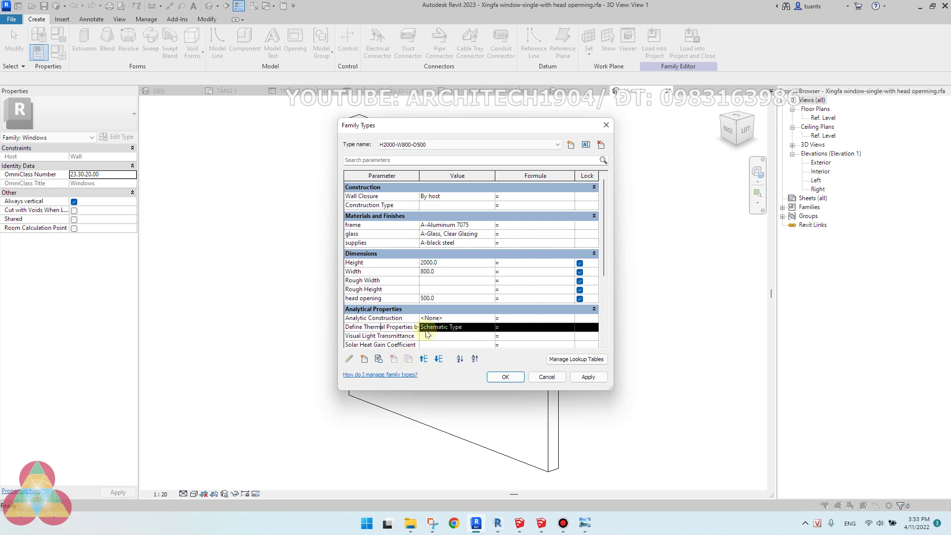
left_click(379, 360)
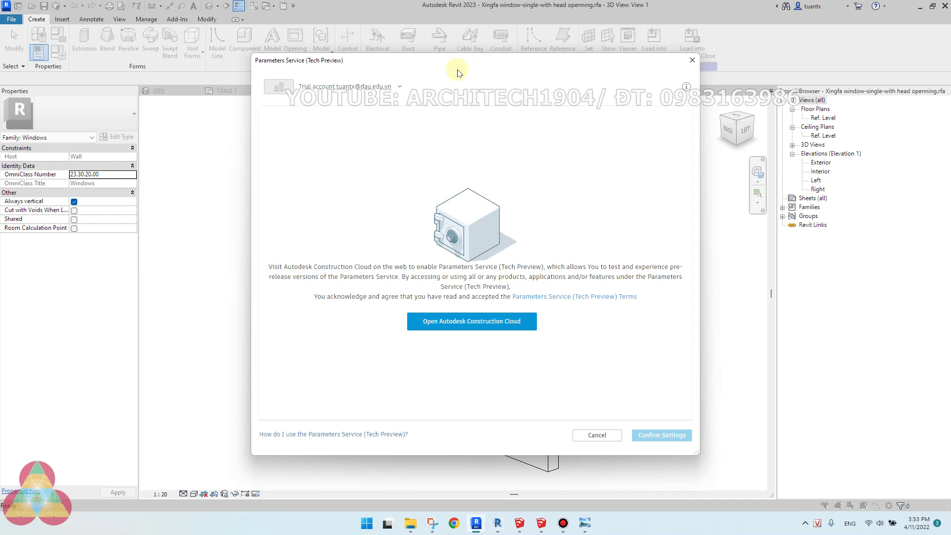
left_click(695, 61)
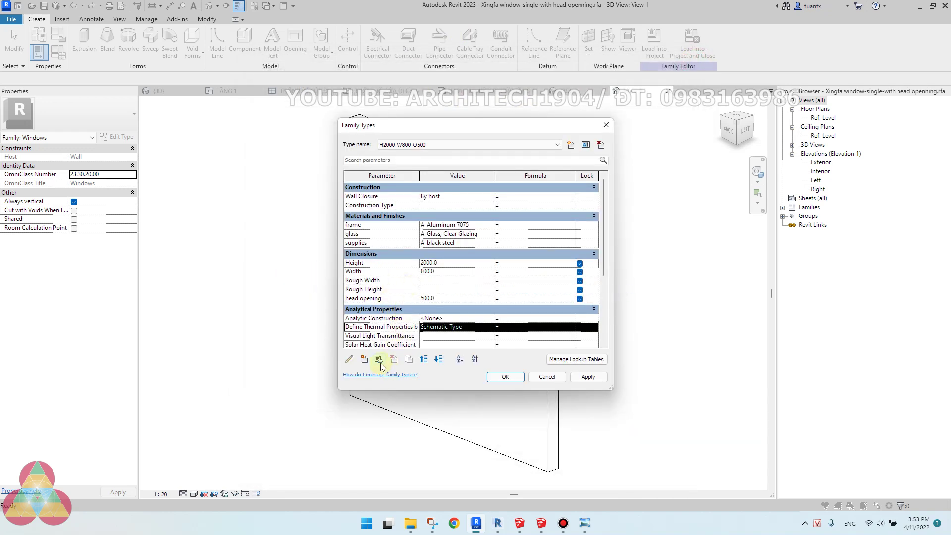
left_click(606, 125)
left_click(668, 91)
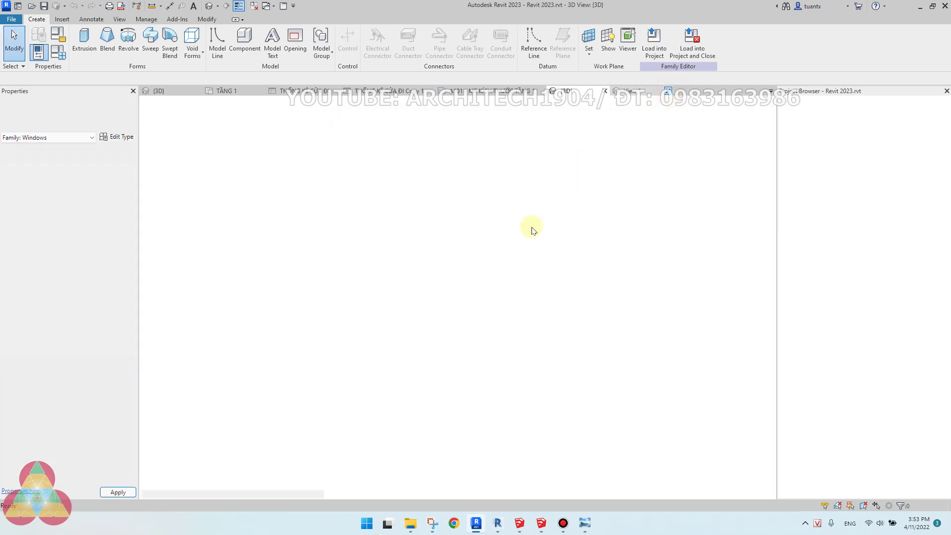
left_click(556, 175)
- Read the outline's "IFC export as" section in Windows Photo Viewer, including its SU and 3Dsmax notes
left_click(585, 523)
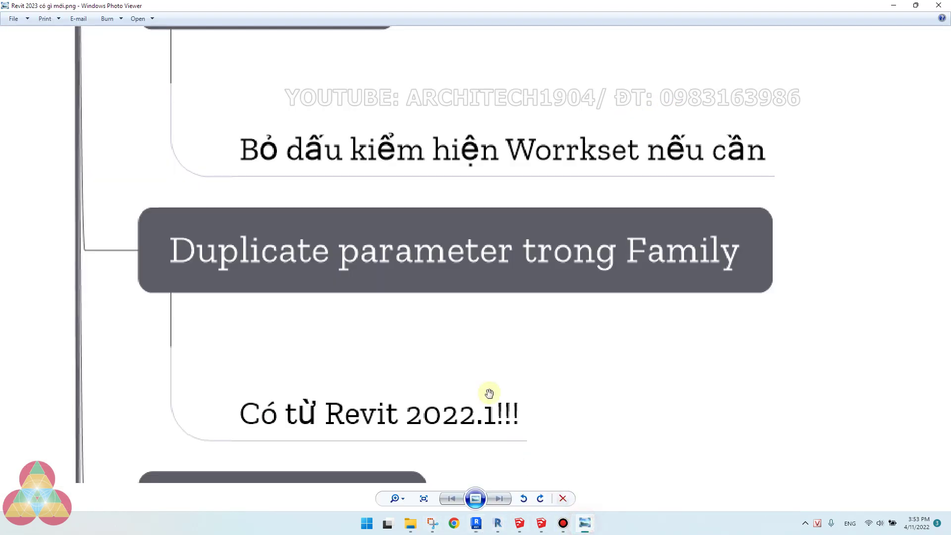
scroll(451, 350, "down", 3)
scroll(451, 350, "down", 5)
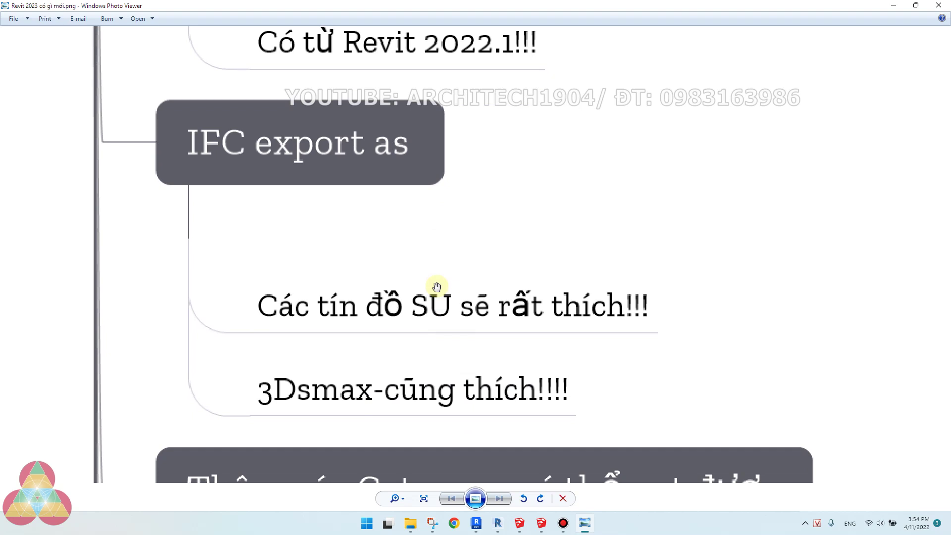
left_click_drag(367, 304, 347, 306)
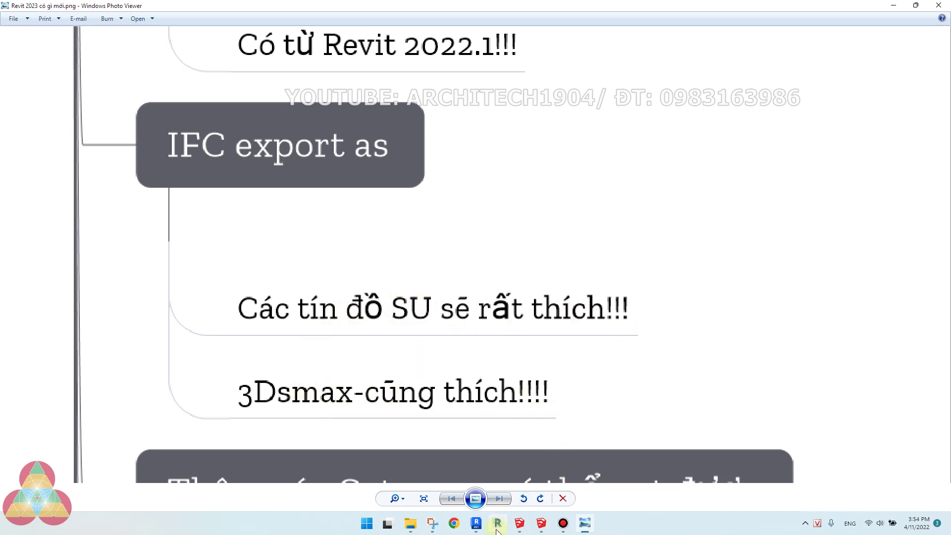
- Switch to Revit 2023 and select the ground-floor stone-clad wall at the terrace corner in the 3D view
left_click(479, 527)
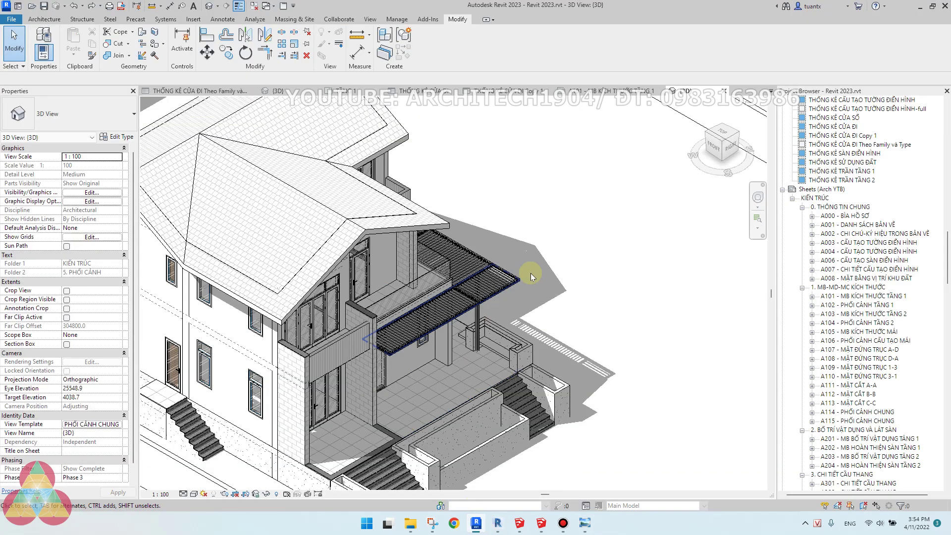
scroll(556, 258, "down", 3)
scroll(273, 356, "up", 5)
scroll(273, 357, "up", 2)
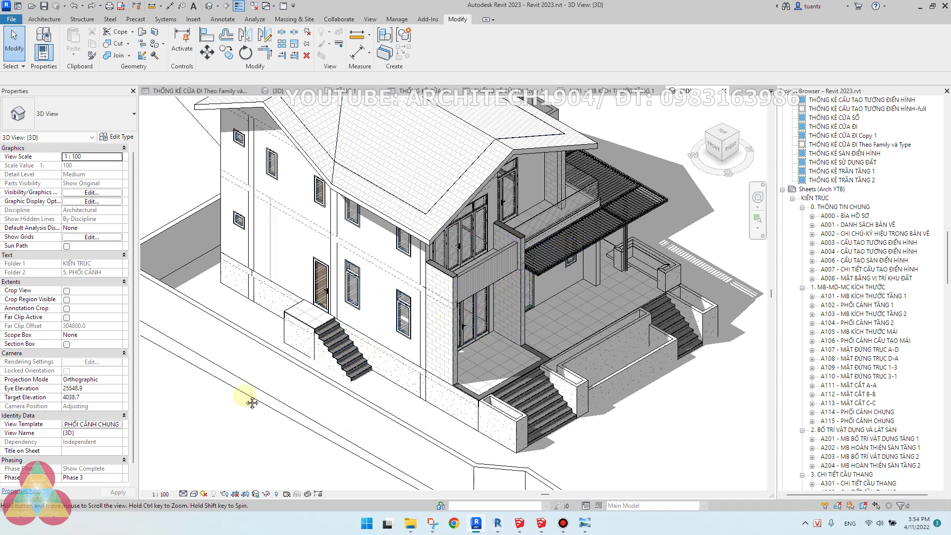
middle_click_drag(248, 403, 235, 340)
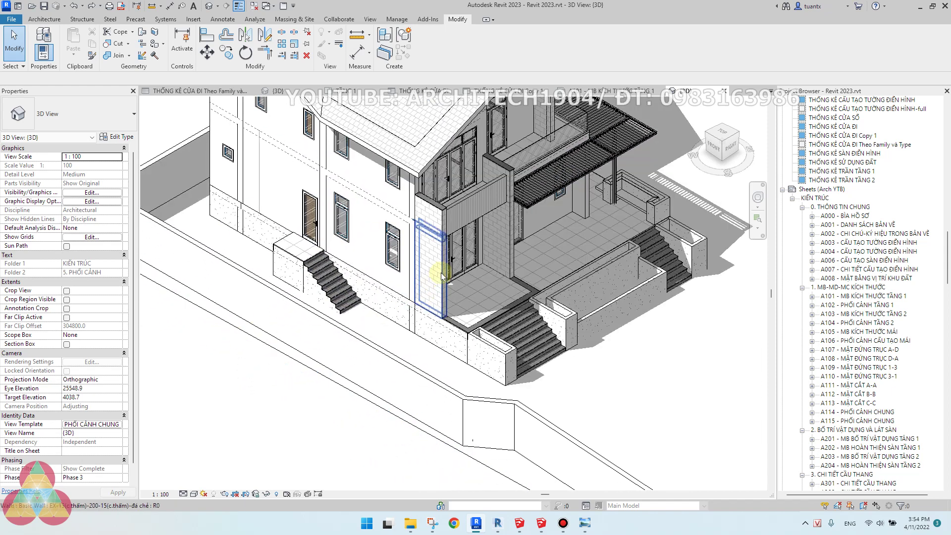
left_click(441, 273)
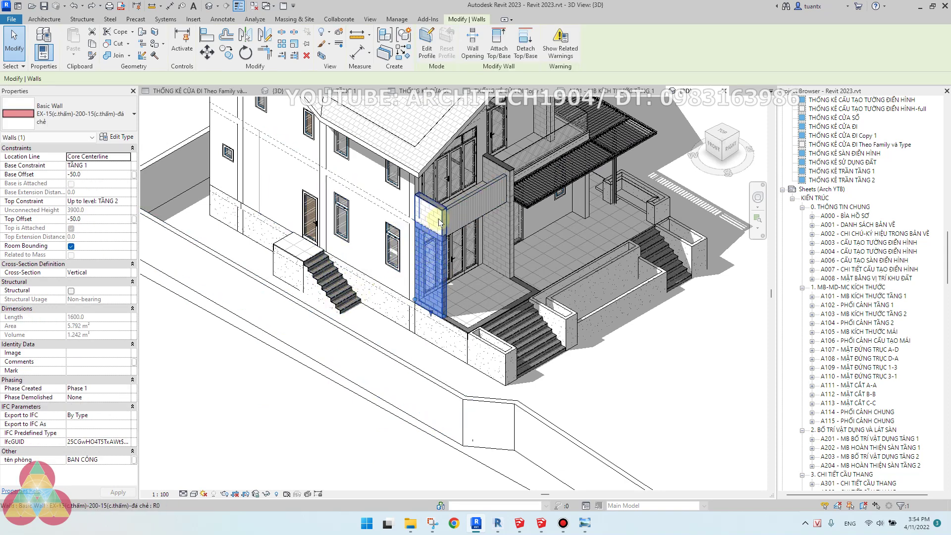
scroll(329, 174, "up", 1)
scroll(289, 190, "up", 1)
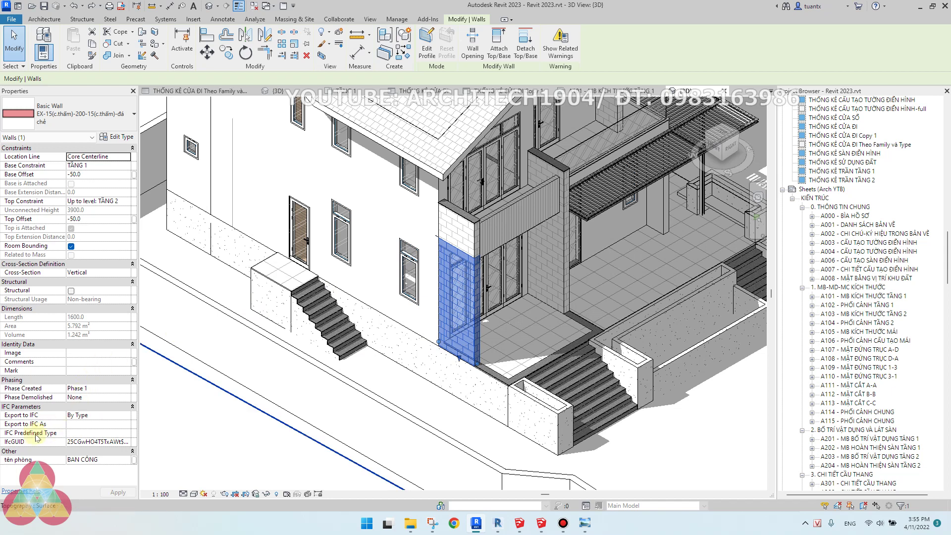
- Open the wall's Export to IFC As entity list and examine the available IFC schema versions and building elements
left_click(124, 425)
left_click(130, 426)
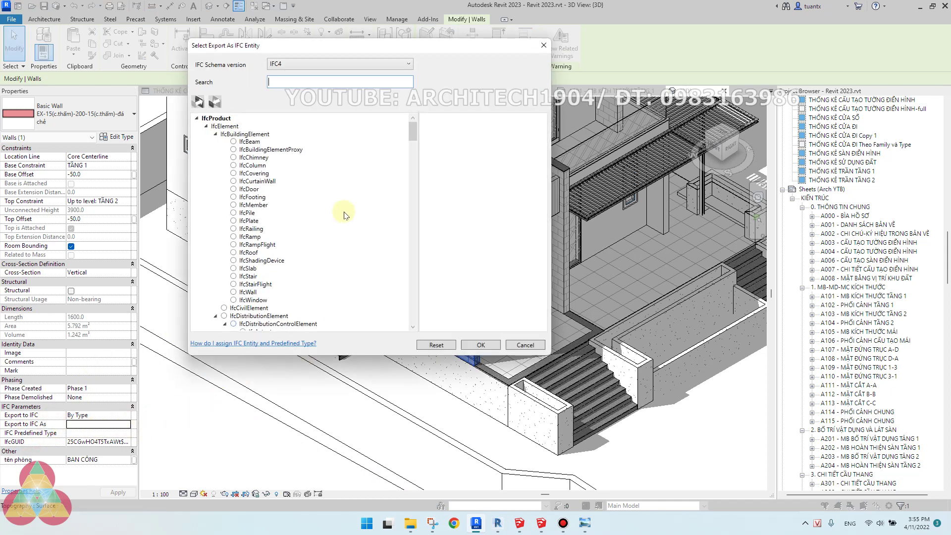
left_click(346, 63)
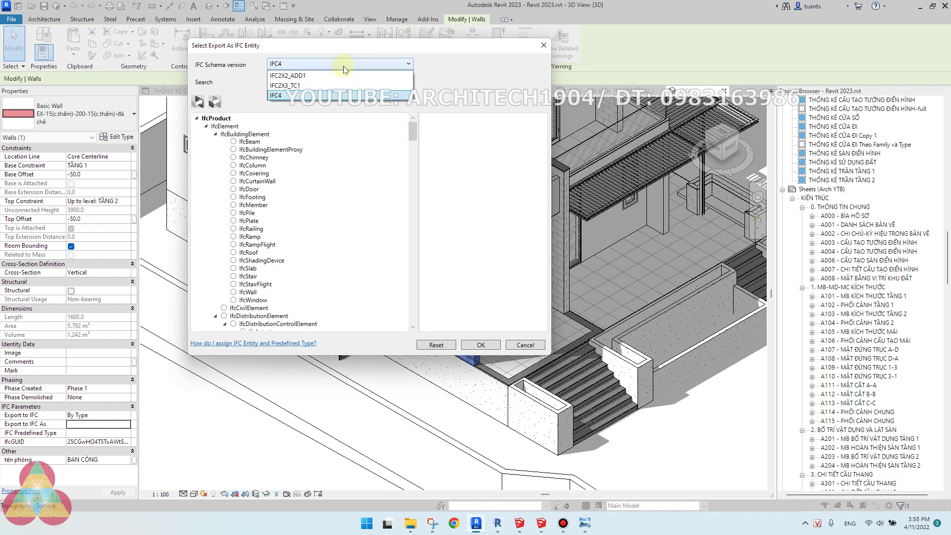
left_click(344, 65)
mouse_move(410, 132)
left_mouse_down()
mouse_move(414, 171)
mouse_move(421, 133)
left_mouse_up()
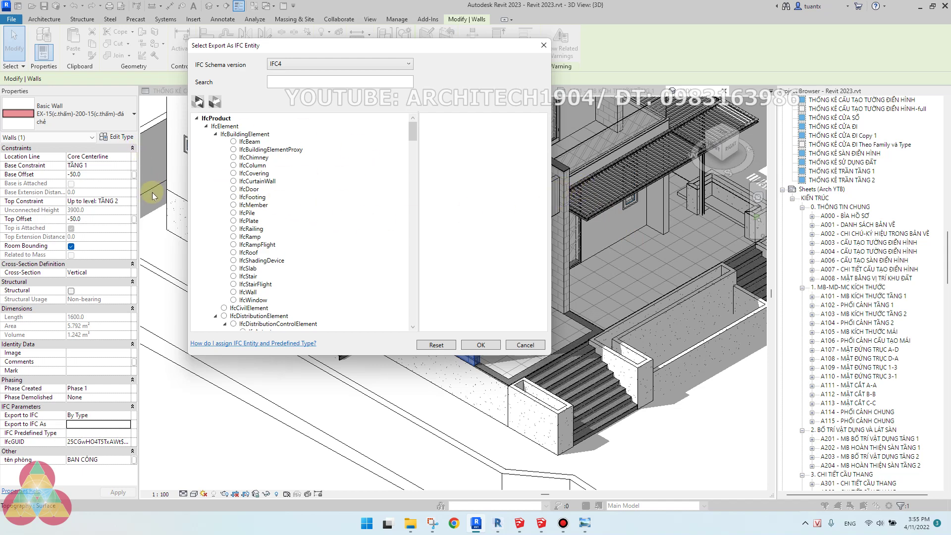
- Switch to SketchUp and examine the tags and façades of the SU trial 1 model, selecting and deselecting all its geometry
left_click(520, 523)
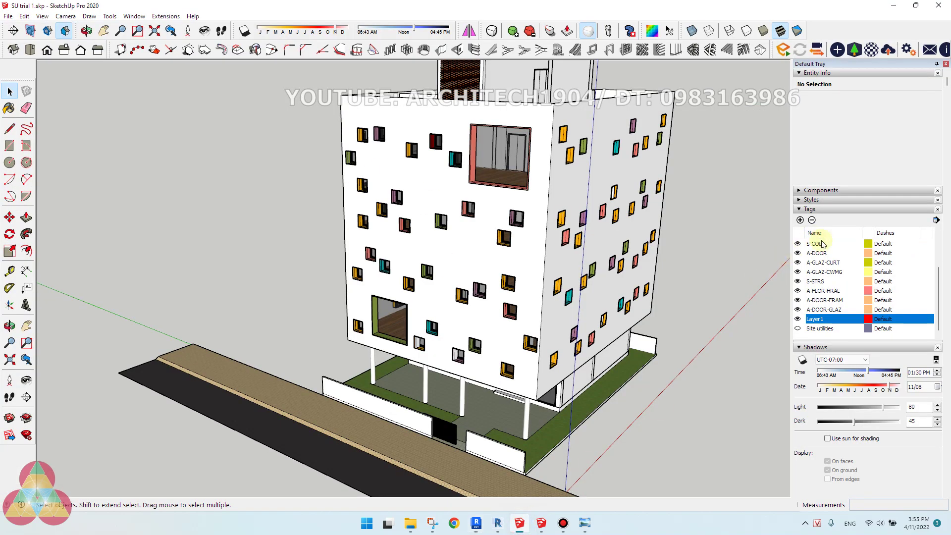
scroll(820, 258, "down", 3)
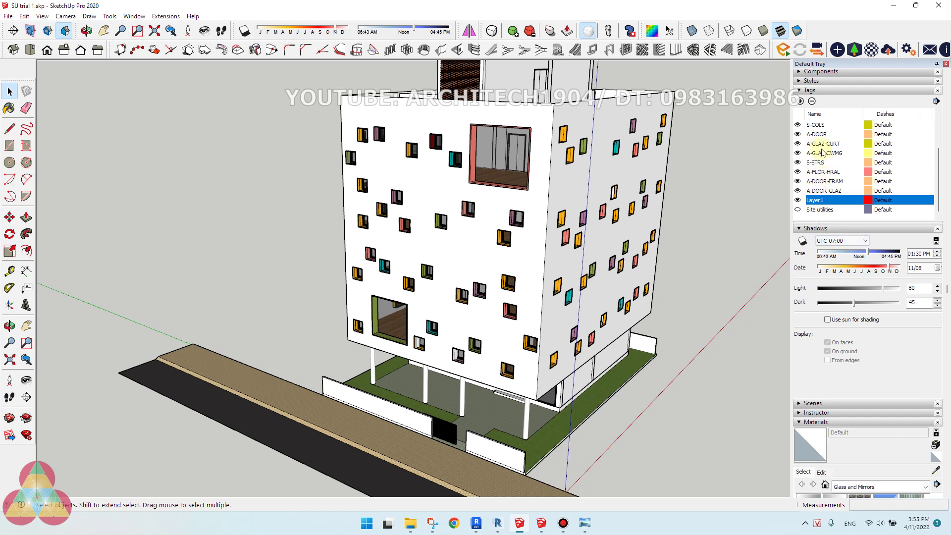
scroll(575, 143, "up", 4)
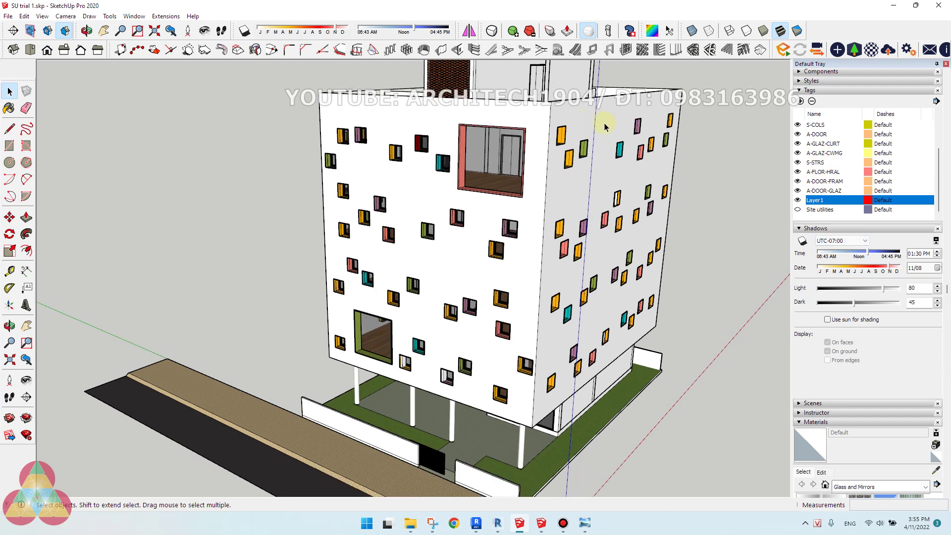
middle_click_drag(615, 132, 592, 193)
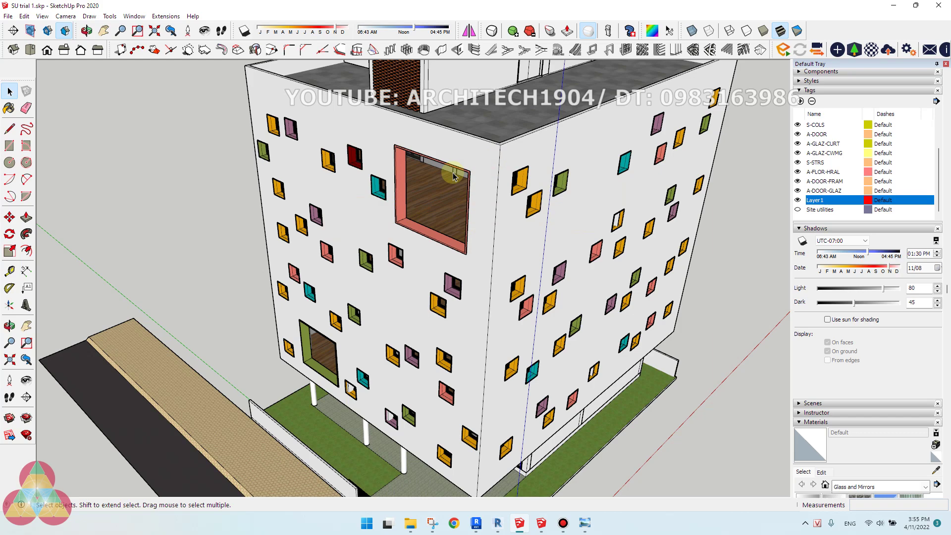
scroll(453, 173, "up", 4)
middle_click_drag(528, 238, 453, 270)
scroll(399, 388, "up", 3)
middle_click_drag(399, 388, 455, 389)
scroll(469, 312, "down", 3)
middle_click_drag(629, 173, 613, 230)
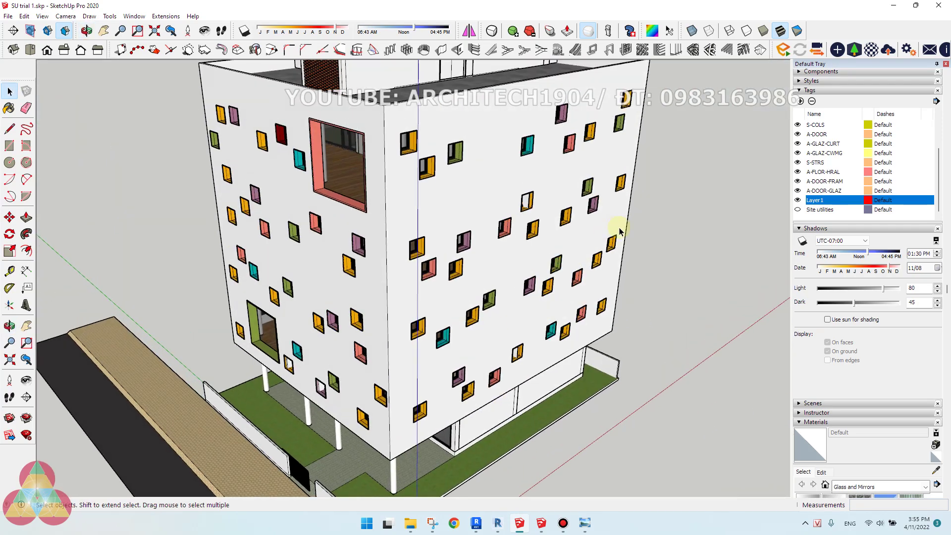
key("ctrl+a")
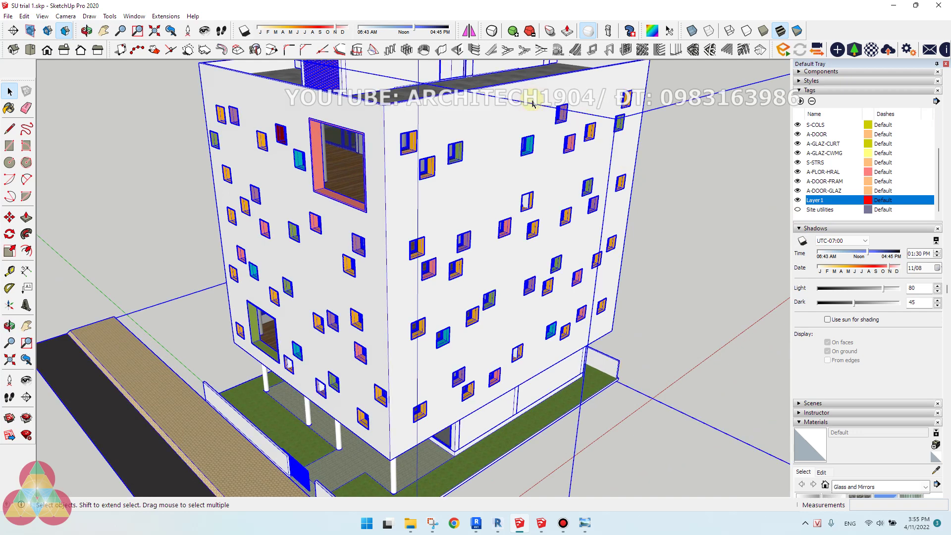
left_click(703, 178)
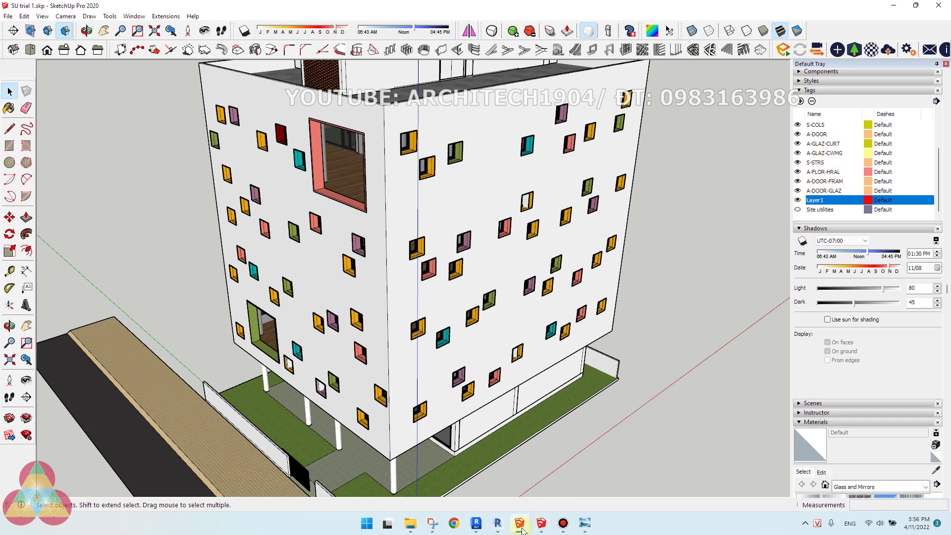
- Switch between Revit 2022 and Revit 2023, and recheck the outline's IFC export note in Windows Photo Viewer
left_click(498, 523)
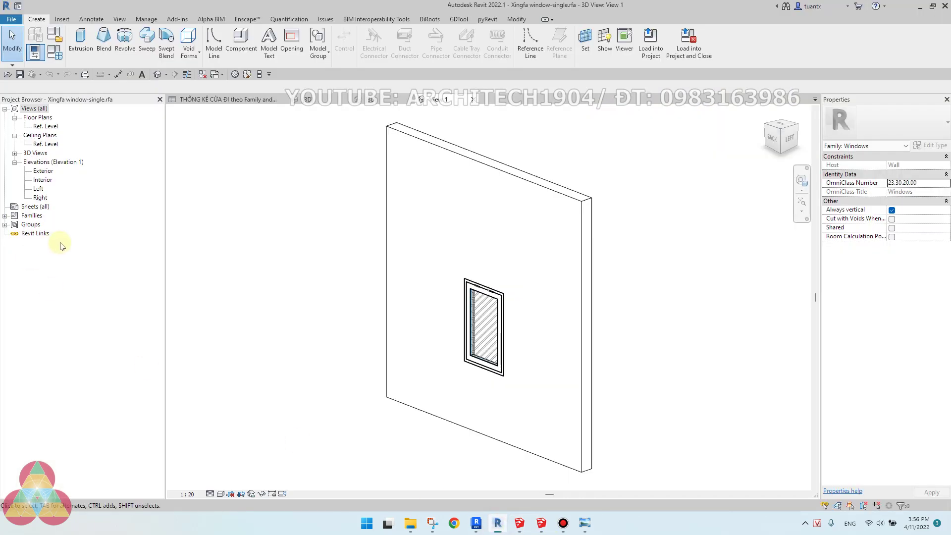
left_click(476, 523)
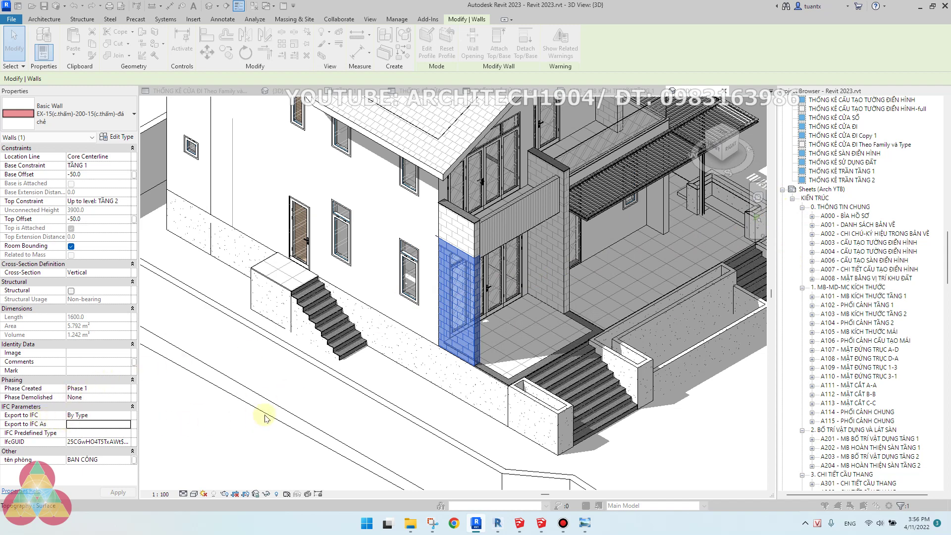
left_click(584, 524)
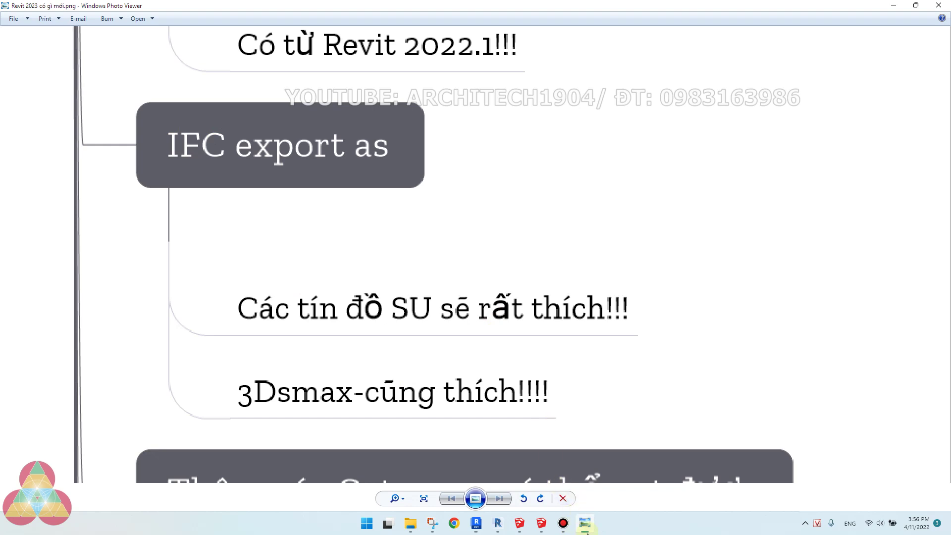
left_click(584, 524)
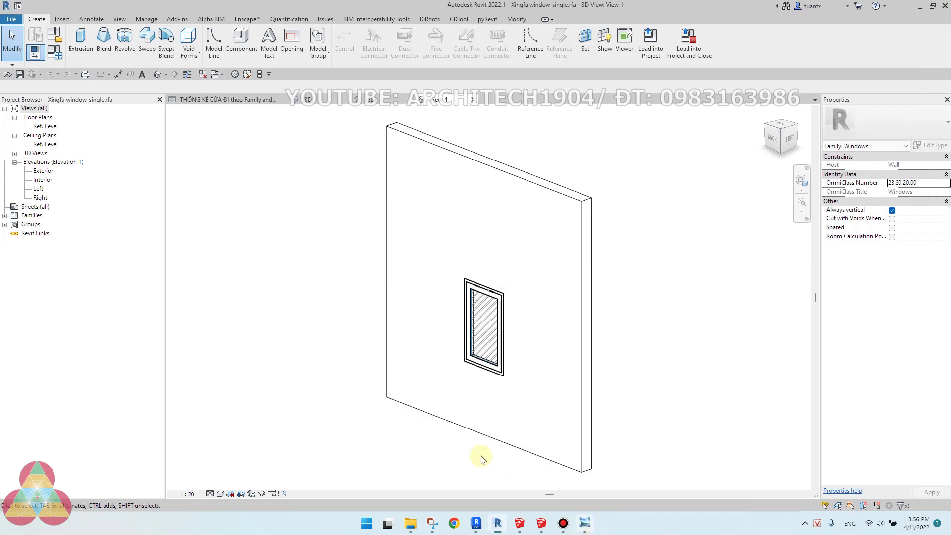
left_click(476, 523)
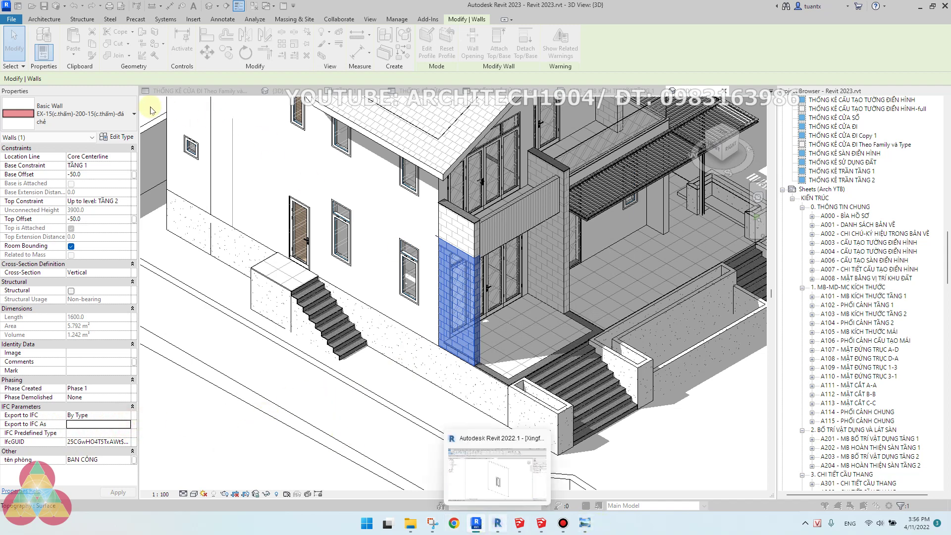
- Return to Revit 2022, close the Xingfa window family, and select the same ground-floor stone wall to check its IFC properties
left_click(484, 463)
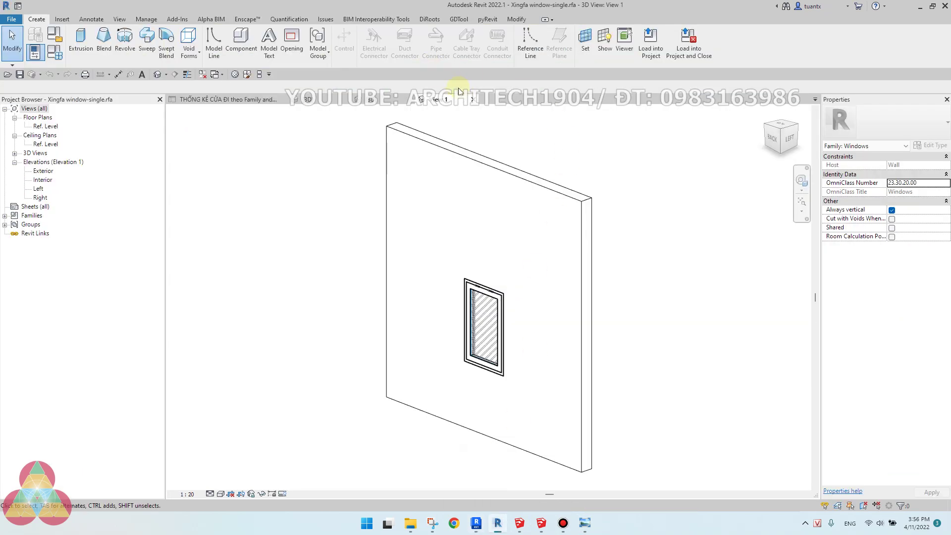
left_click(472, 100)
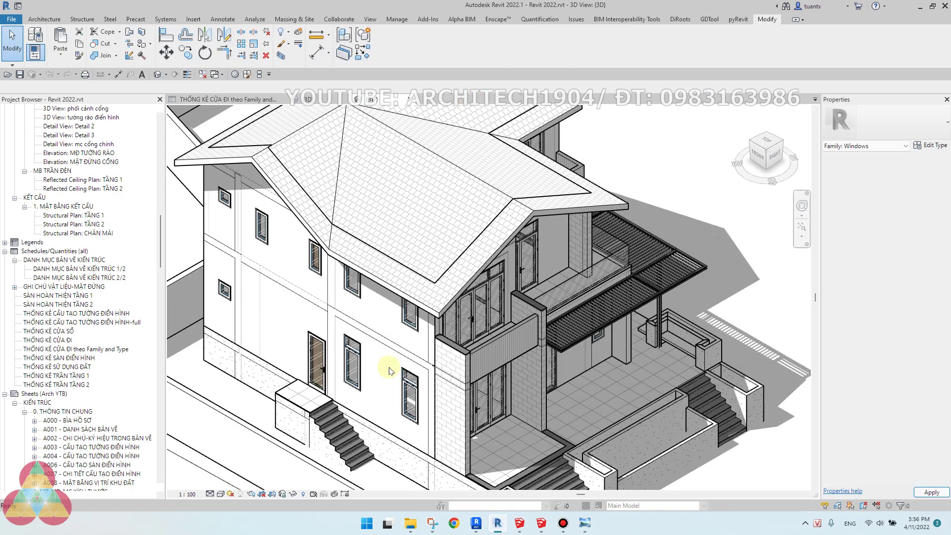
left_click(458, 421)
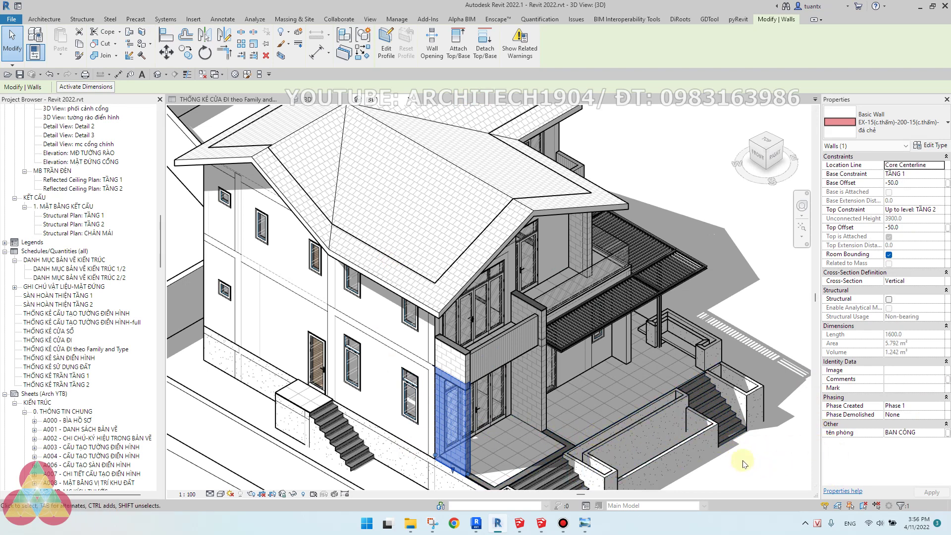
- Return to Revit 2023 and dismiss the pending Select Export As IFC Entity dialog for the stone wall
left_click(475, 523)
left_click(113, 439)
left_click(104, 433)
left_click(236, 417)
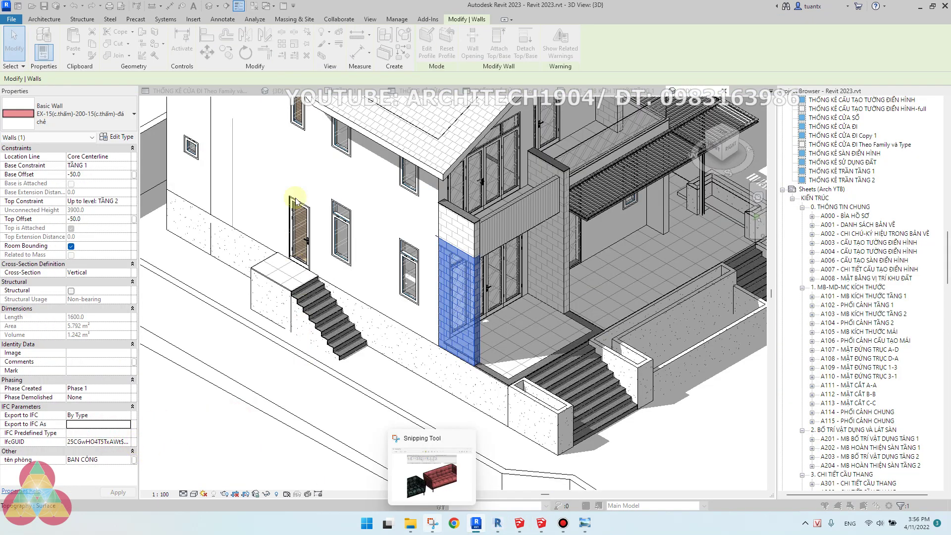
left_click(649, 5)
left_click(661, 304)
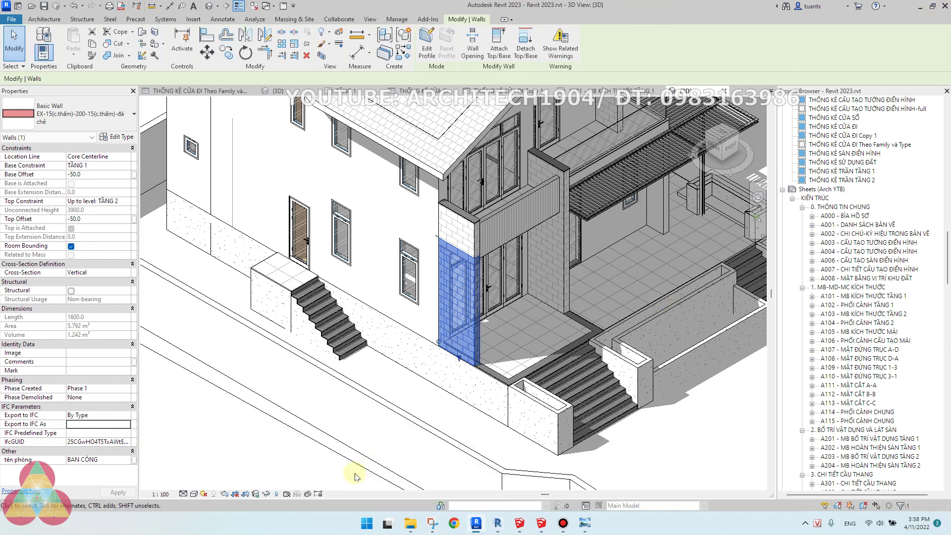
- Reopen the Export to IFC As entity list for the ground-floor stone wall and reposition the dialog clear of that wall
left_click(284, 470)
left_click(477, 311)
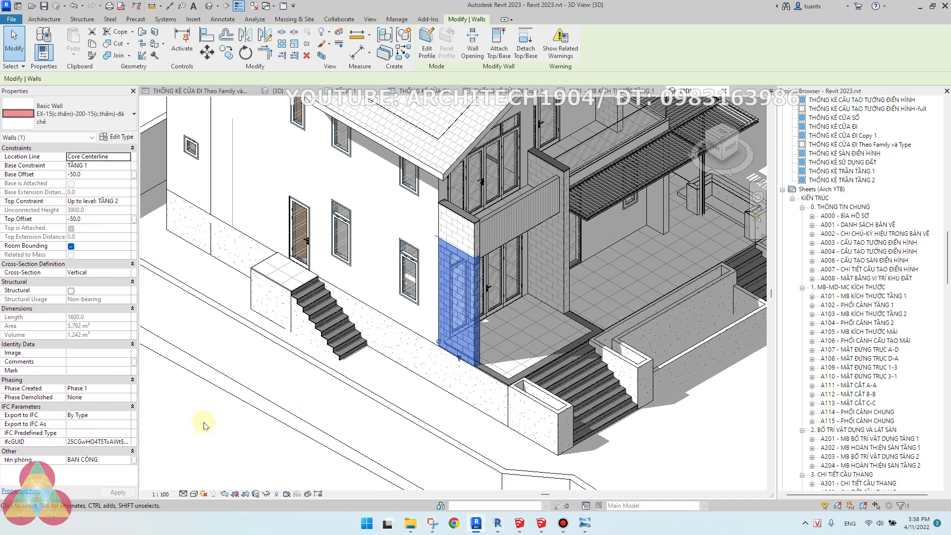
left_click(125, 425)
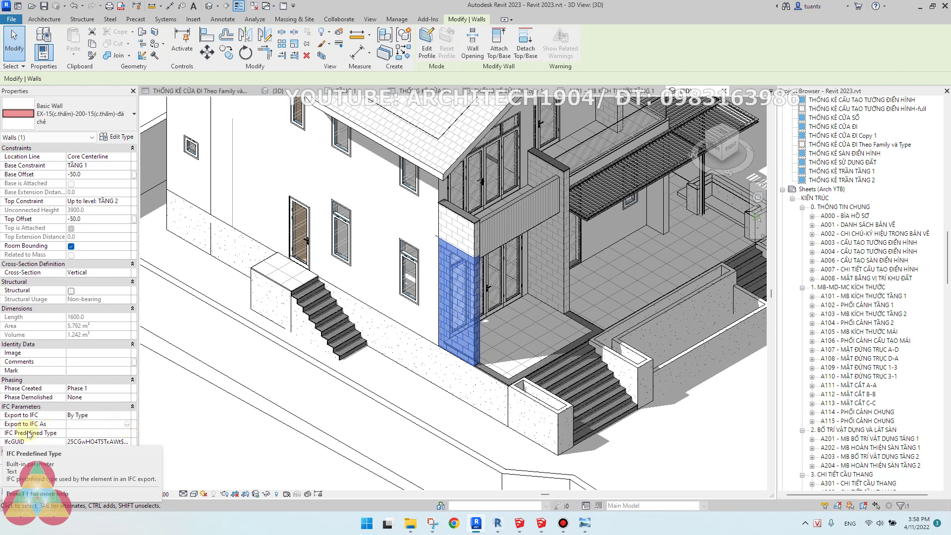
left_click(127, 425)
left_click_drag(311, 69, 339, 64)
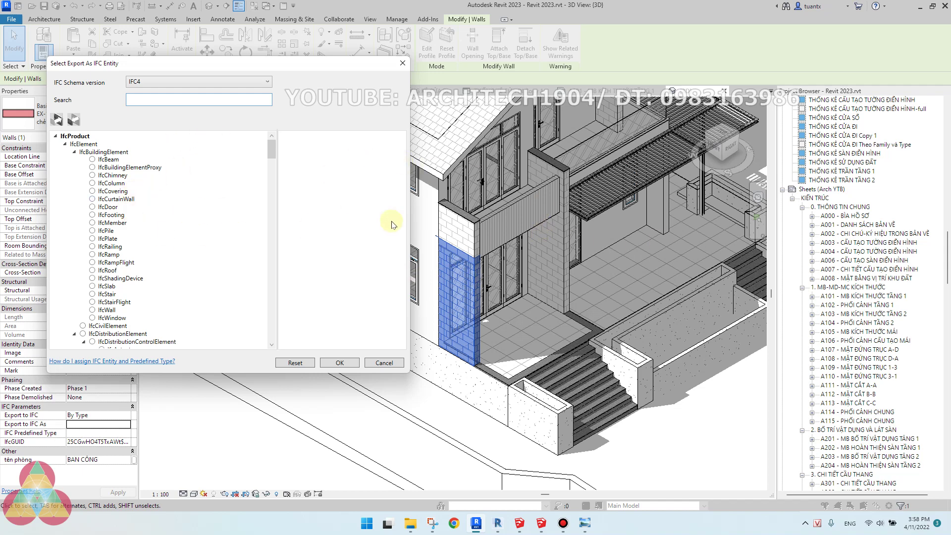
- Dismiss the Select Export As IFC Entity dialog and read the outline's IFC export and cuttable-category notes in Windows Photo Viewer
left_click(403, 64)
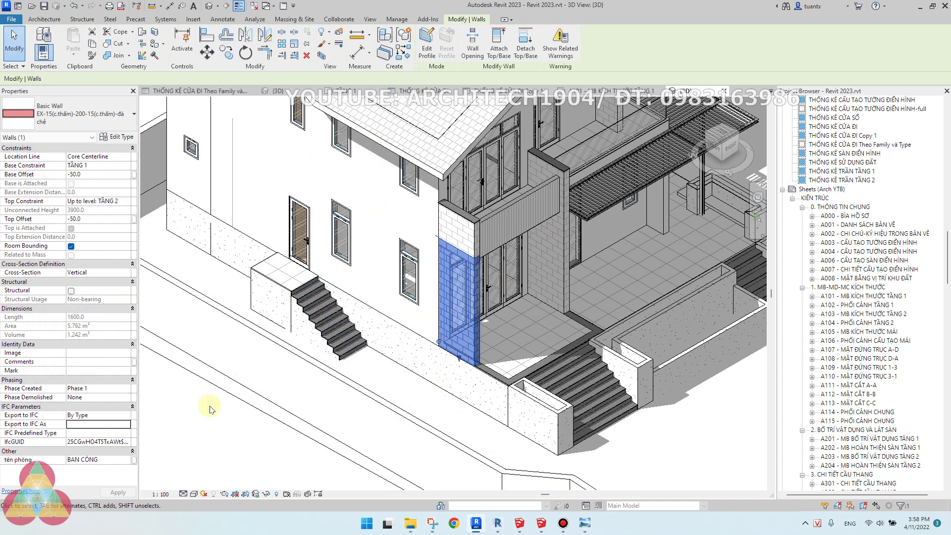
left_click(584, 526)
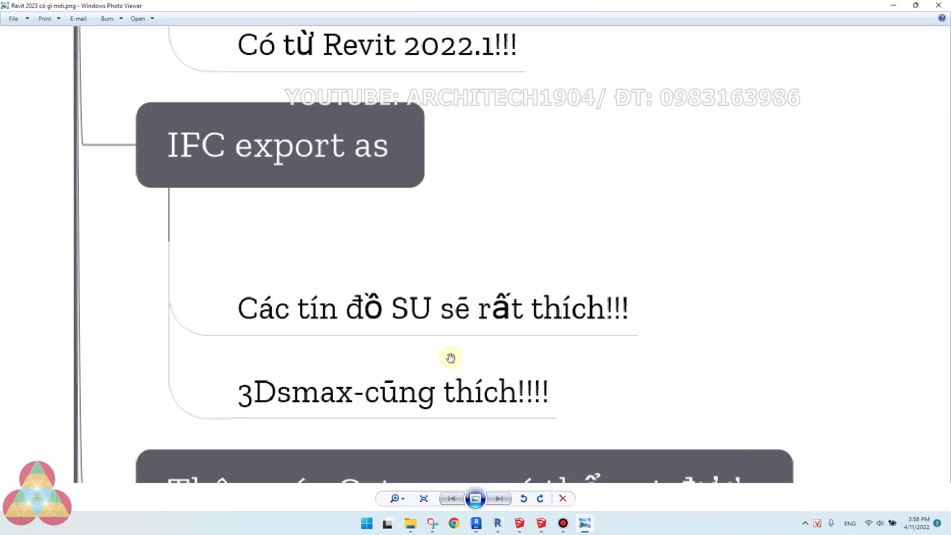
left_click_drag(310, 290, 318, 308)
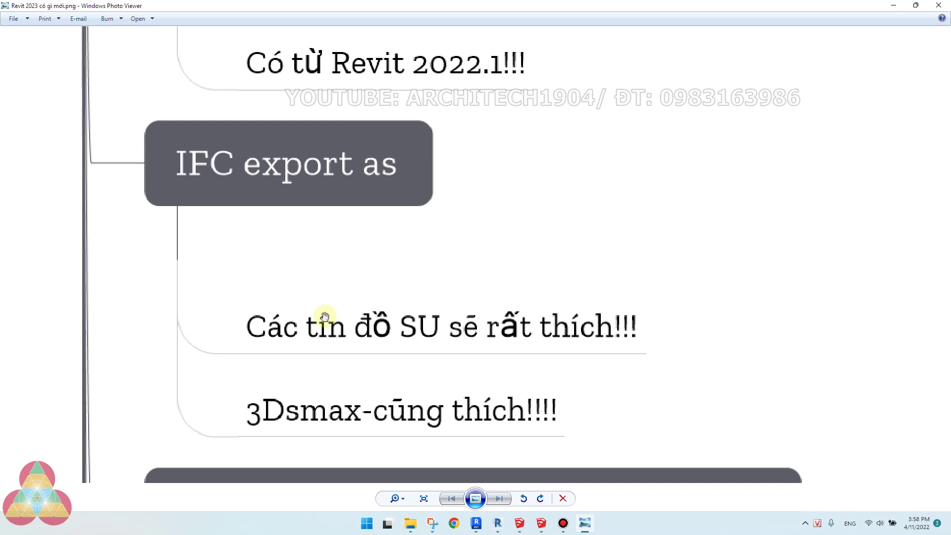
mouse_move(471, 315)
left_mouse_down()
mouse_move(482, 238)
mouse_move(406, 305)
mouse_move(415, 373)
left_mouse_up()
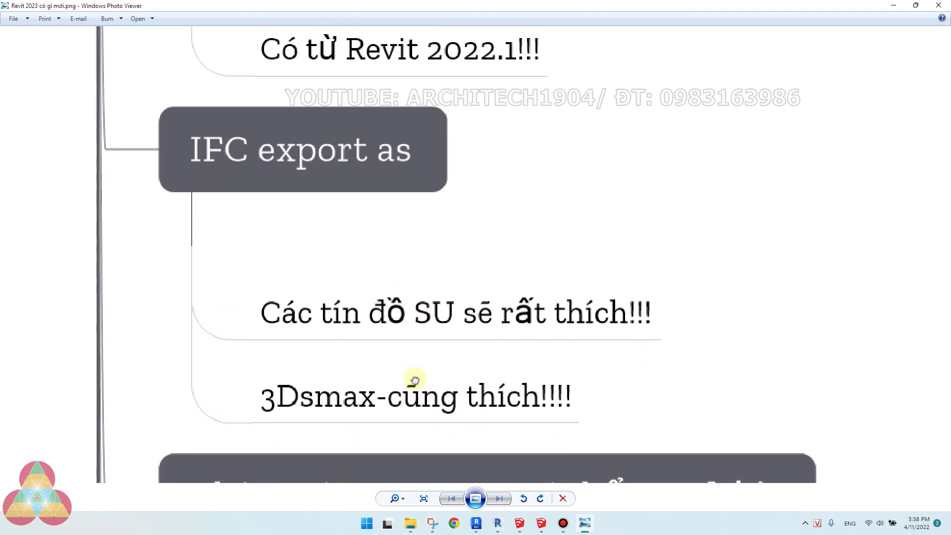
left_click_drag(415, 380, 460, 145)
left_click_drag(471, 299, 460, 142)
left_click_drag(454, 228, 453, 181)
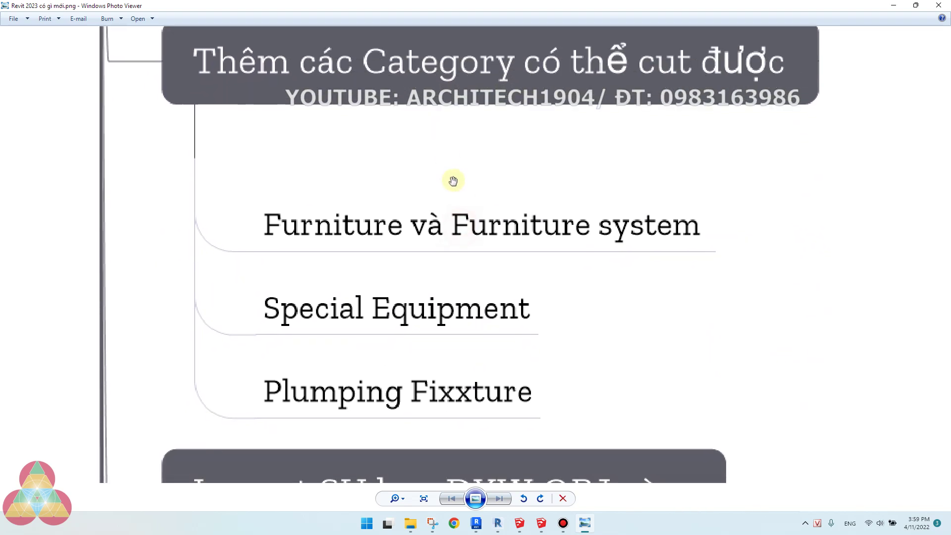
left_click_drag(458, 287, 423, 319)
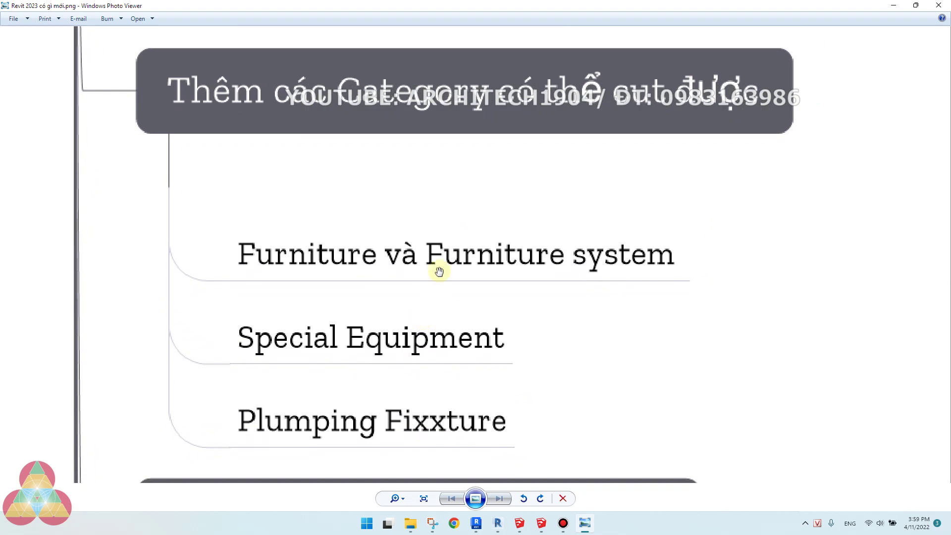
- Switch to Revit 2022 and examine the Object Styles cut line weights for Furniture, Furniture Systems, Plumbing Fixtures and Specialty Equipment
left_click(501, 524)
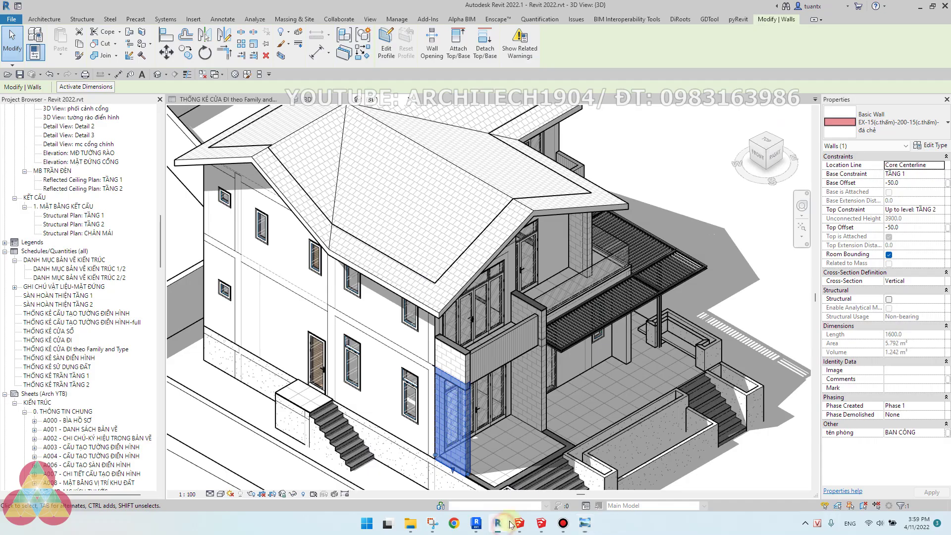
left_click(247, 73)
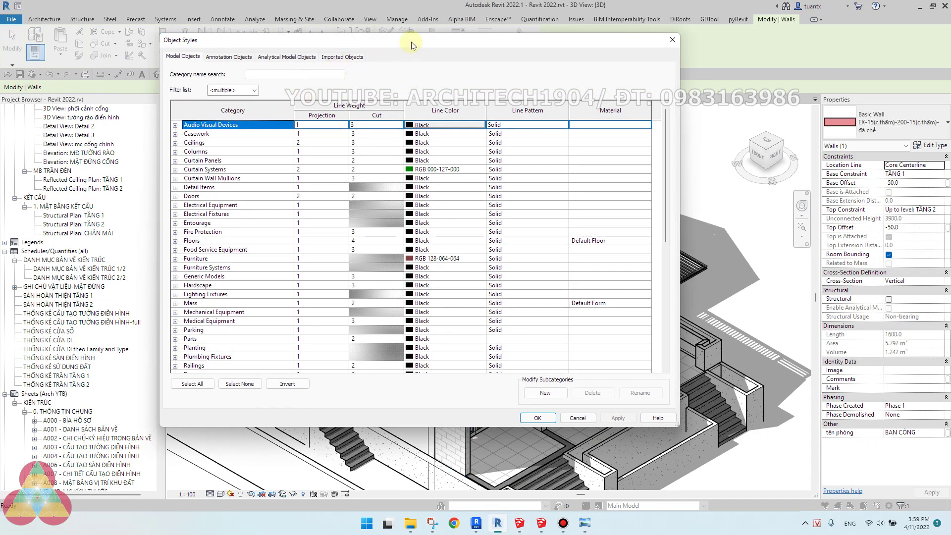
left_click_drag(411, 43, 522, 45)
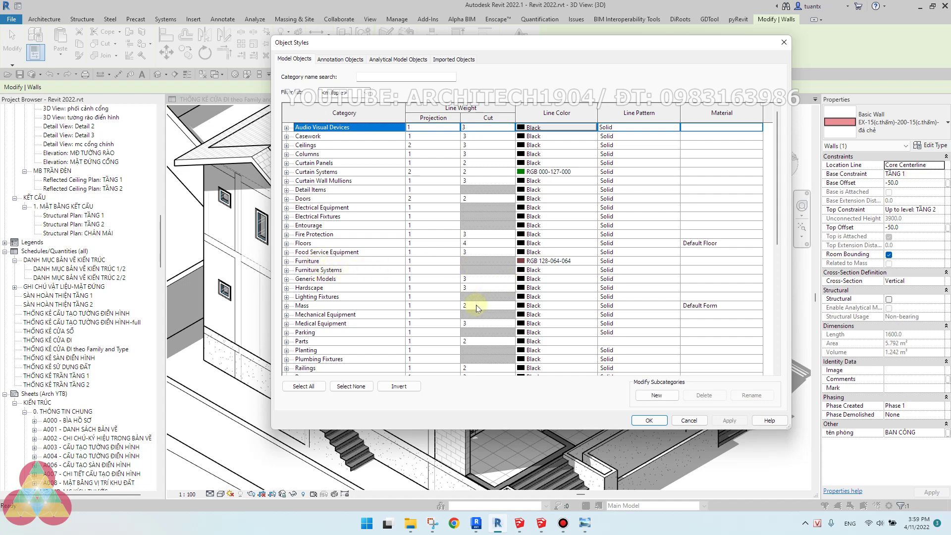
scroll(476, 304, "down", 1)
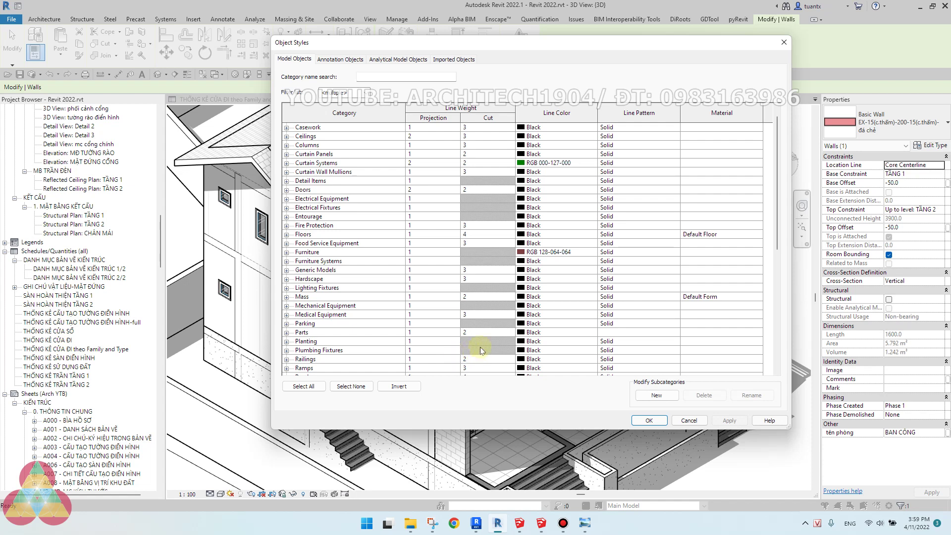
scroll(480, 343, "down", 5)
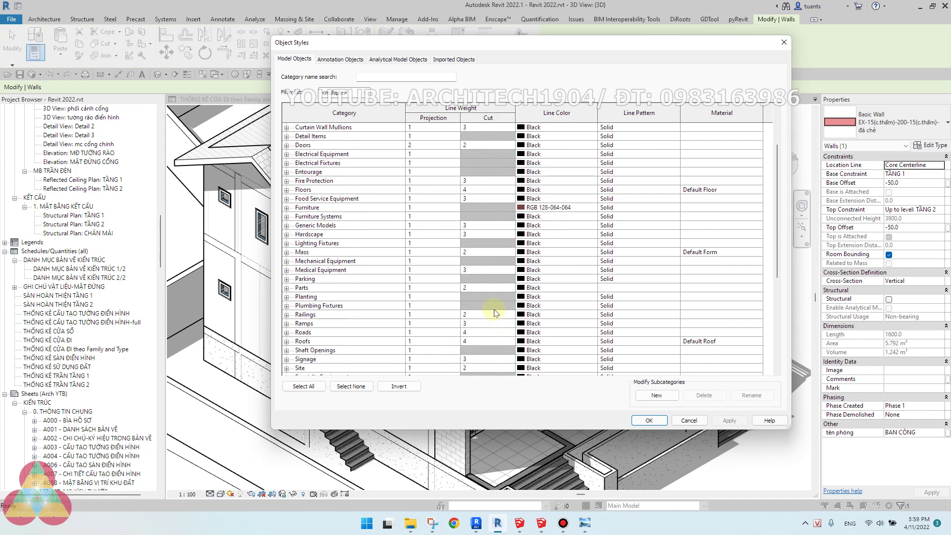
scroll(485, 346, "down", 2)
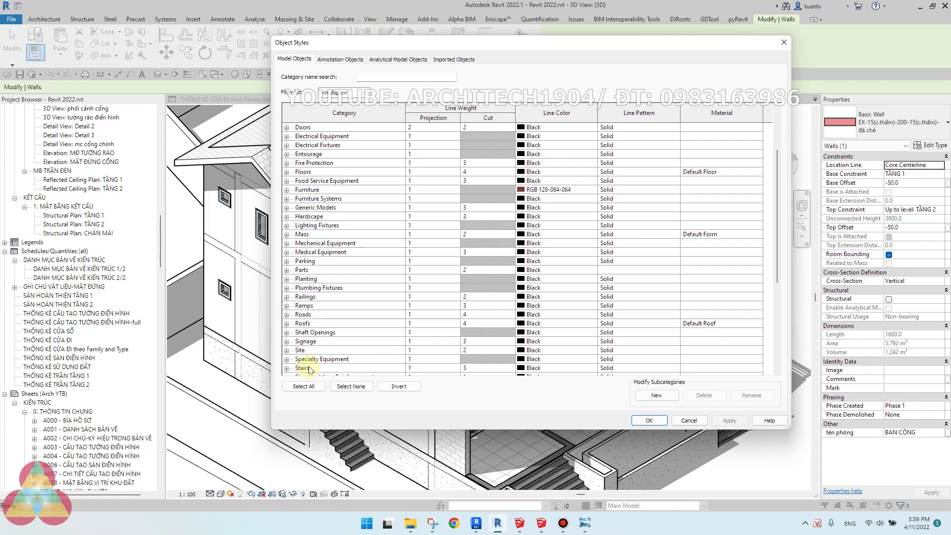
scroll(444, 319, "up", 4)
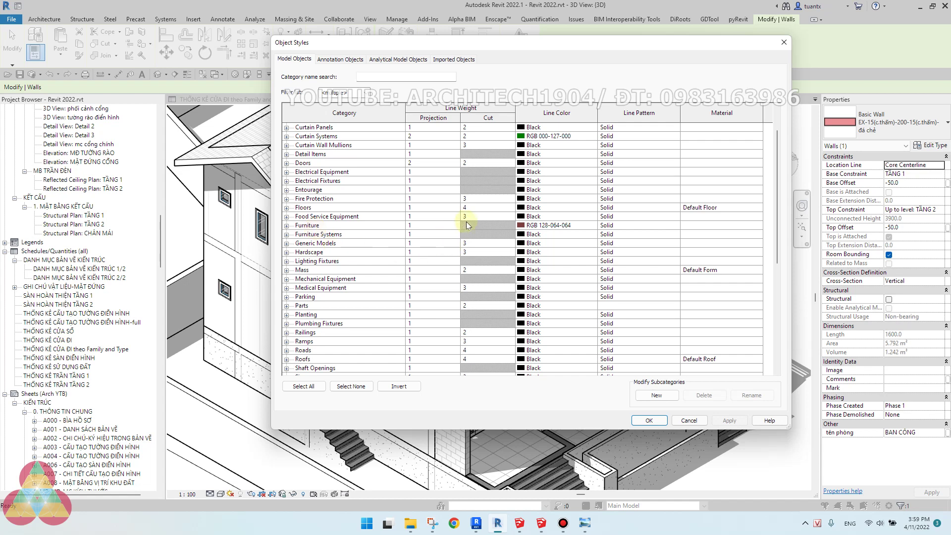
scroll(471, 229, "up", 2)
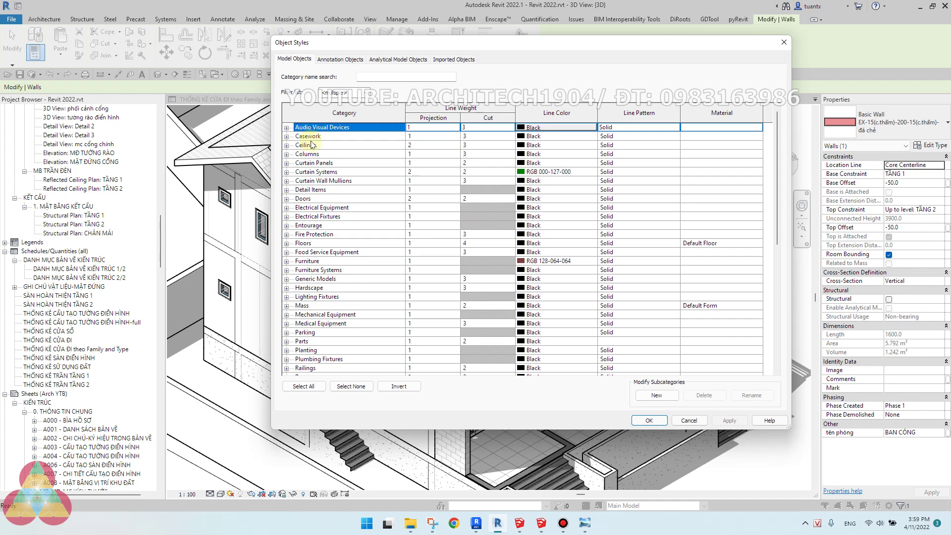
key("Escape")
- Switch to Revit 2023, review the same categories' cut line weights in Object Styles, and clear the wall selection
key("alt+Tab")
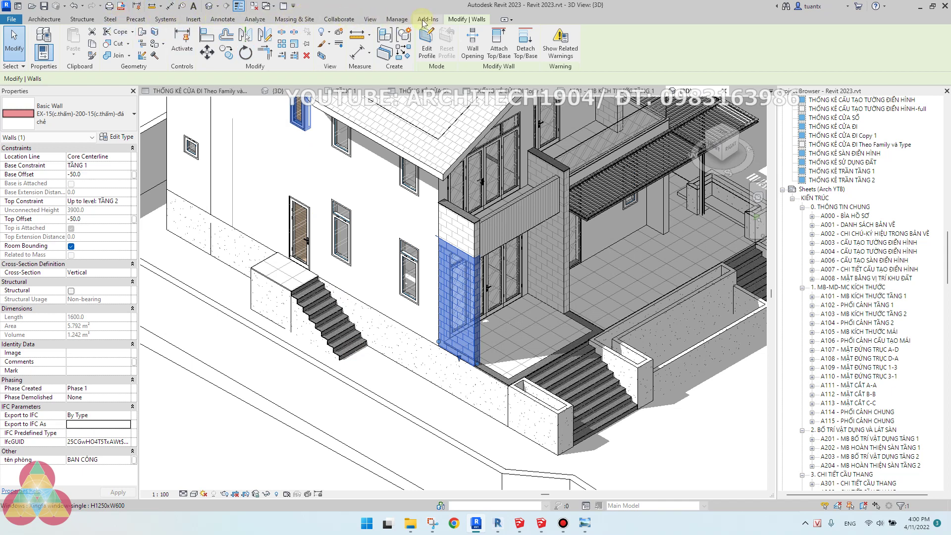
left_click(397, 20)
left_click(66, 42)
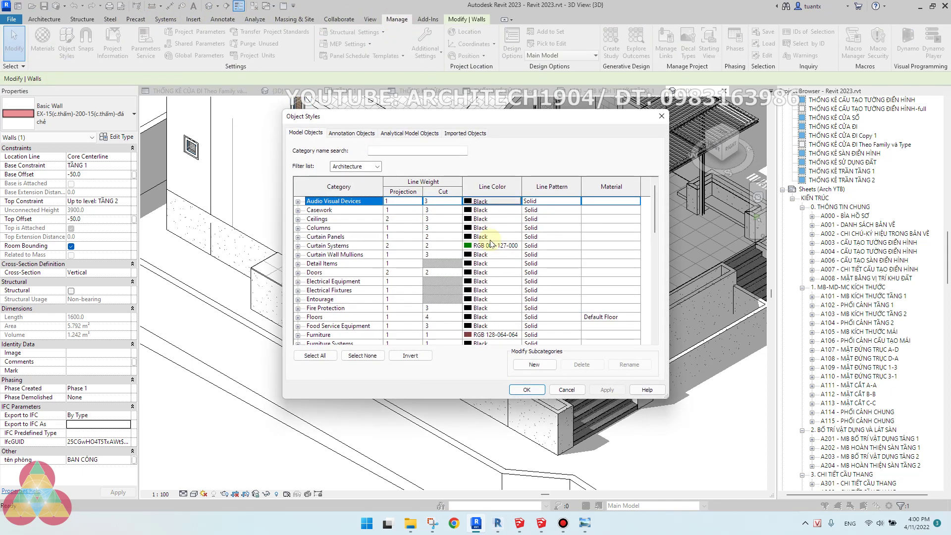
scroll(383, 292, "down", 1)
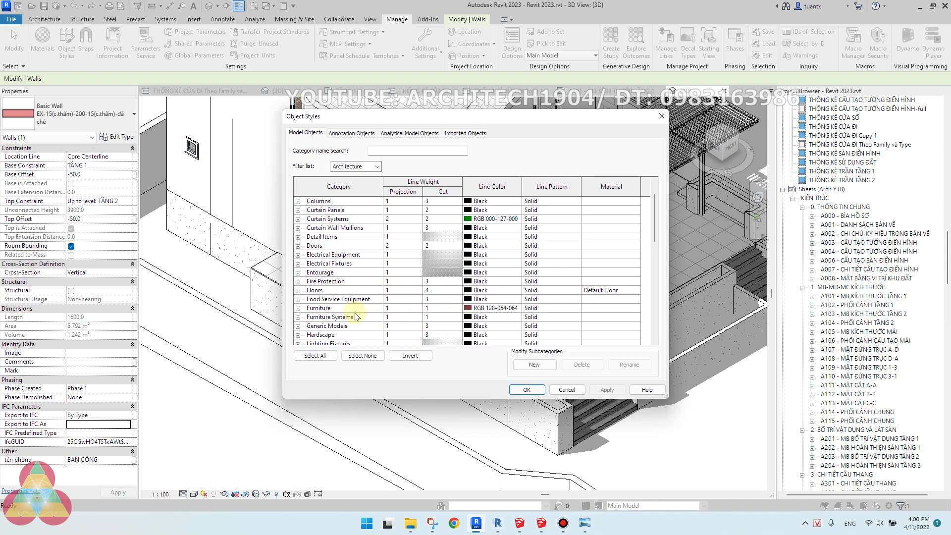
scroll(357, 317, "down", 1)
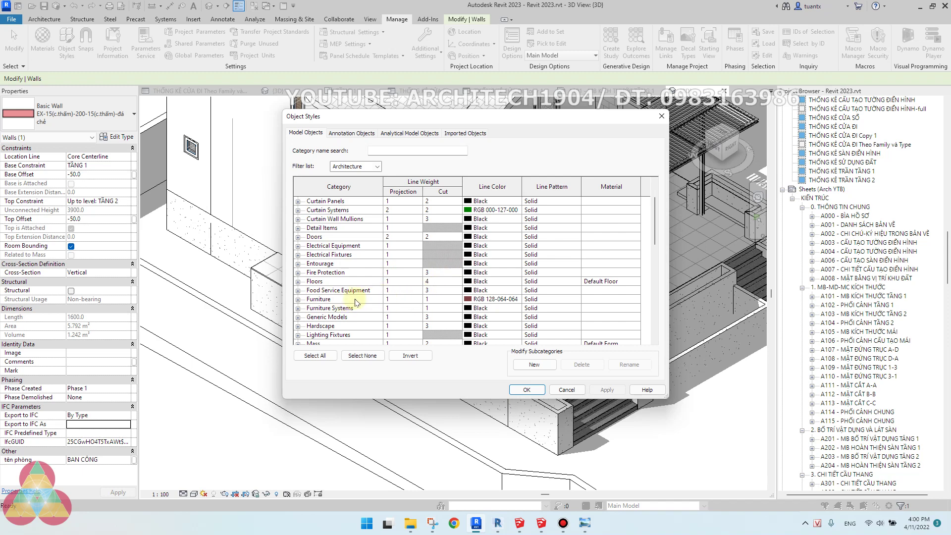
scroll(354, 303, "down", 4)
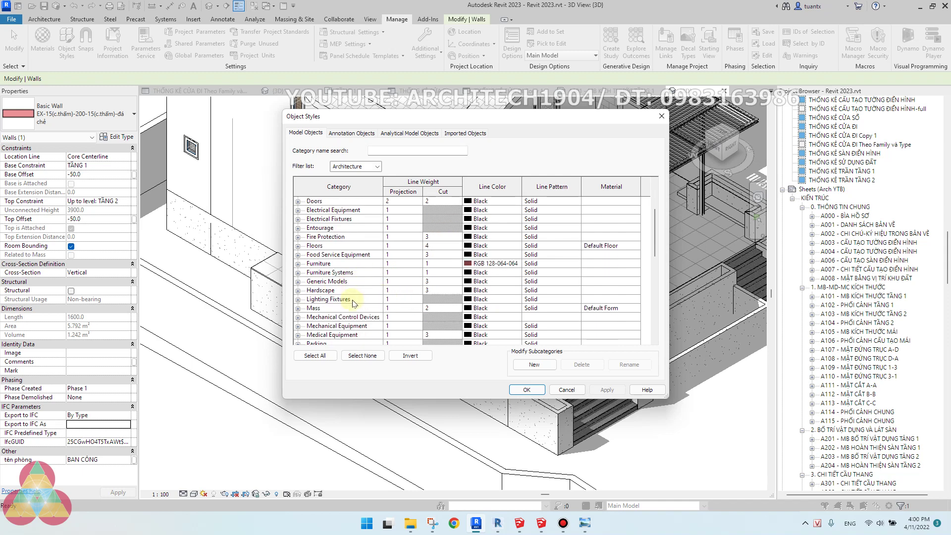
scroll(354, 303, "down", 4)
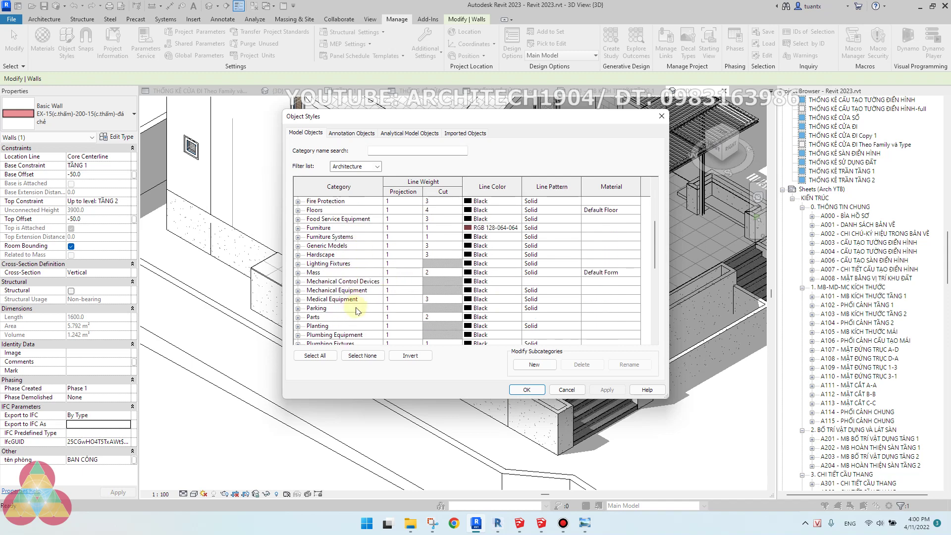
scroll(386, 310, "down", 1)
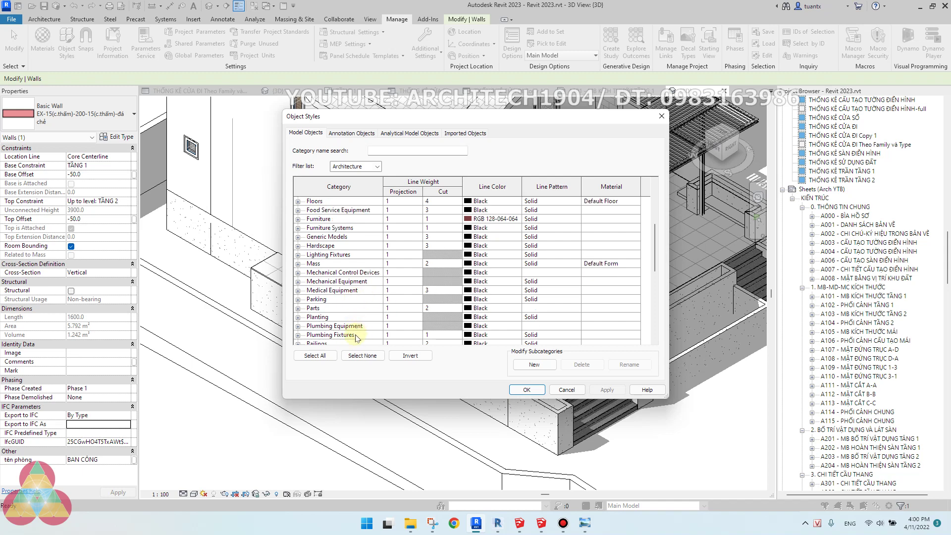
scroll(356, 338, "down", 10)
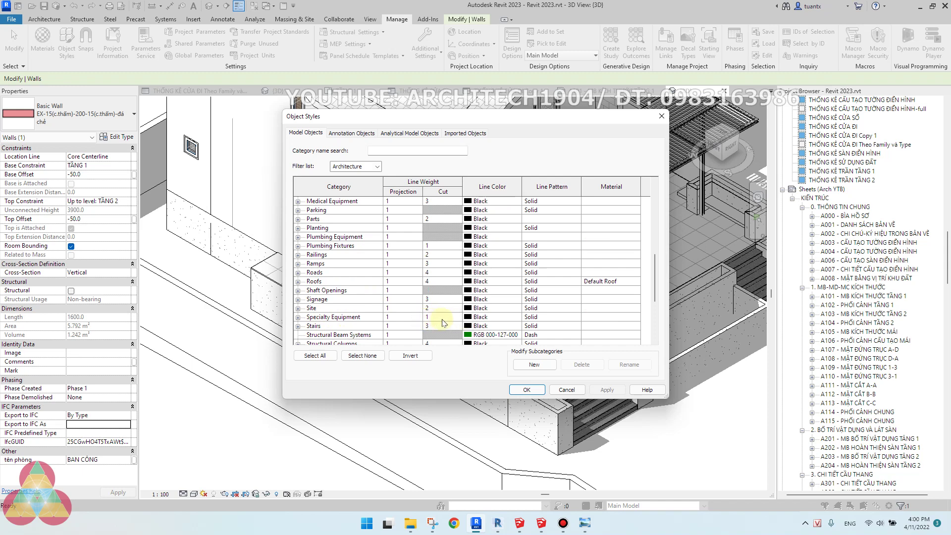
left_click(573, 392)
left_click(435, 420)
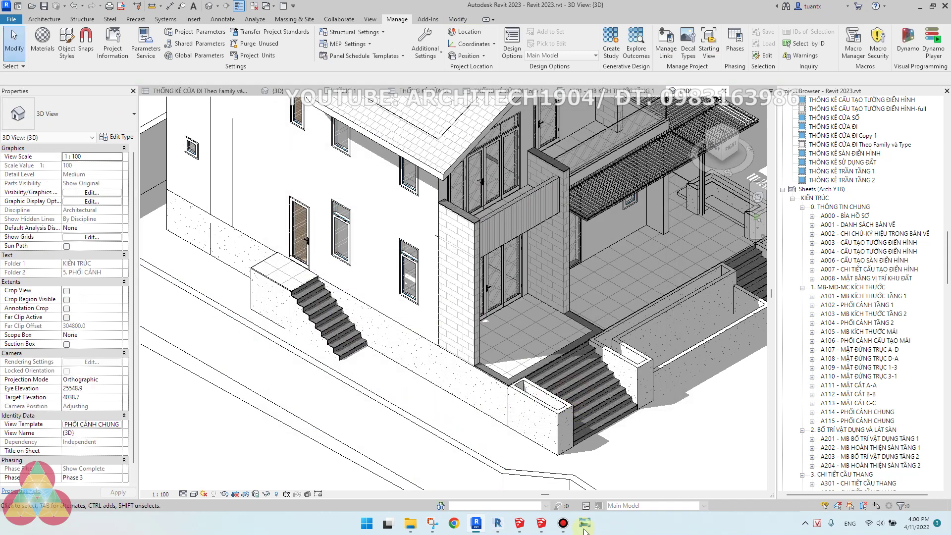
- Return to the outline in Windows Photo Viewer and read the topic on cut display of imported SU, DXW and OBJ models
left_click(583, 524)
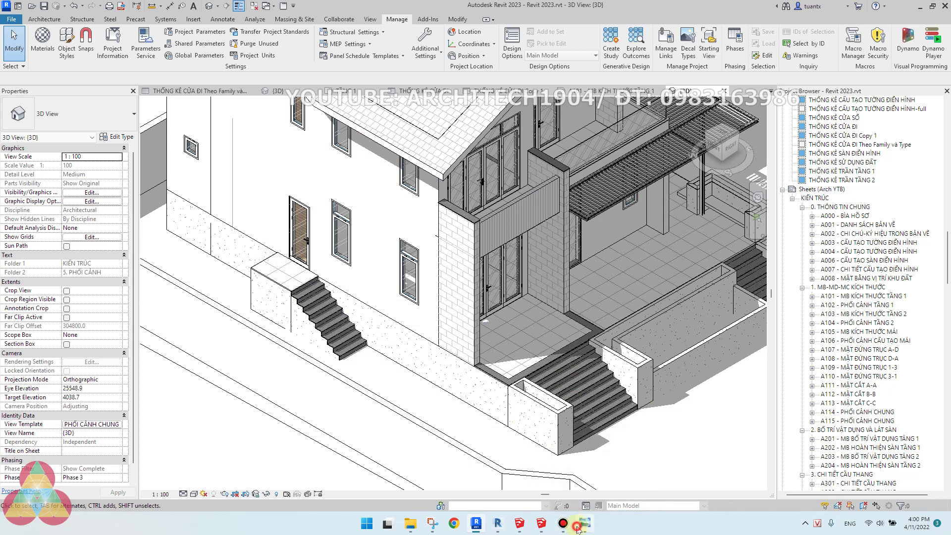
scroll(389, 356, "down", 1)
scroll(389, 356, "down", 1)
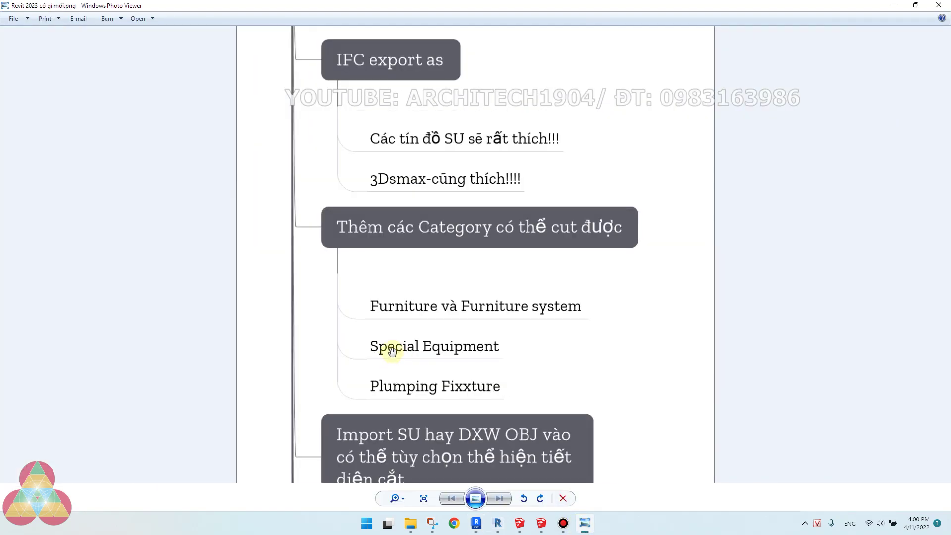
scroll(418, 240, "up", 1)
left_click_drag(448, 248, 406, 164)
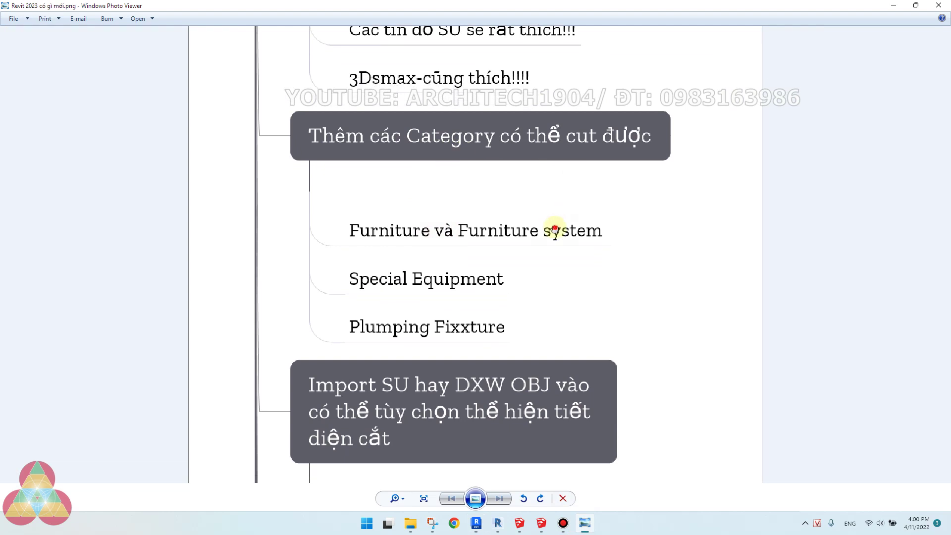
left_click_drag(555, 228, 534, 191)
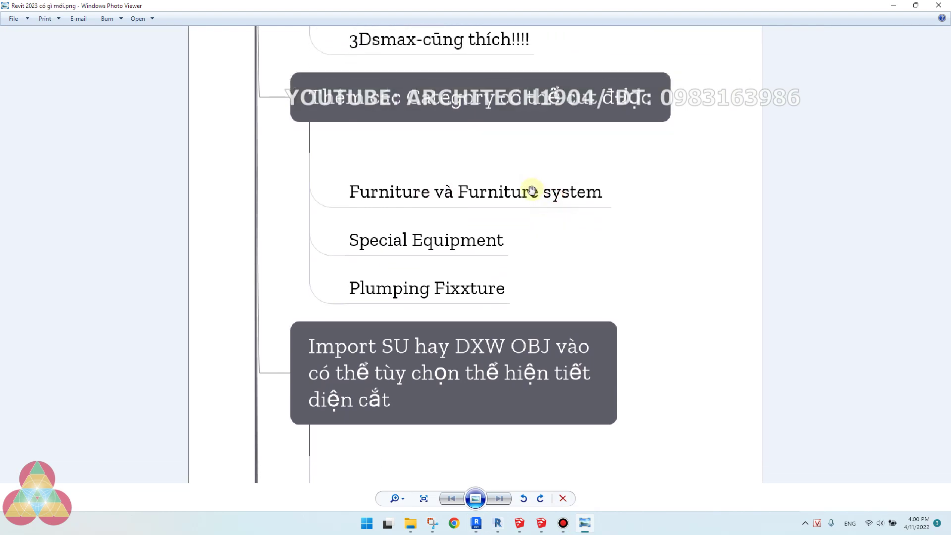
left_click_drag(476, 275, 431, 199)
left_click_drag(478, 329, 472, 224)
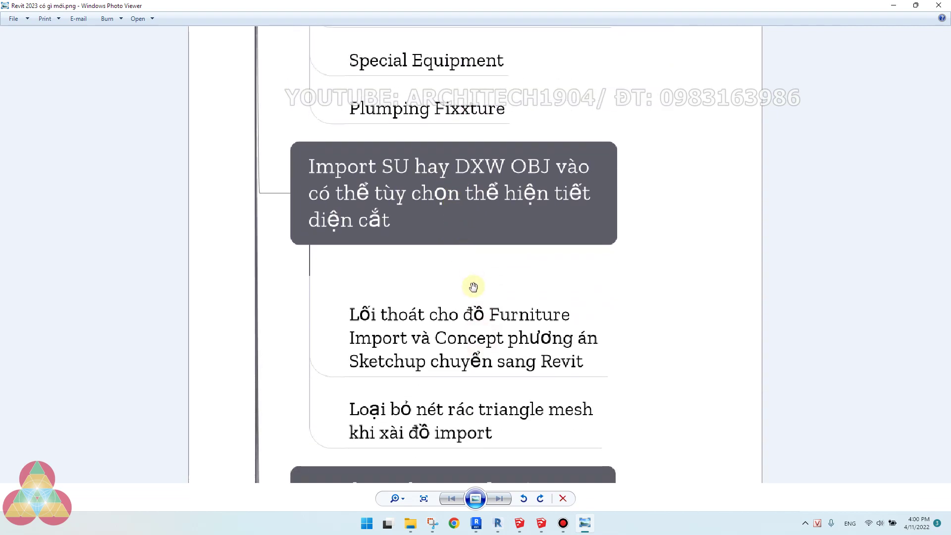
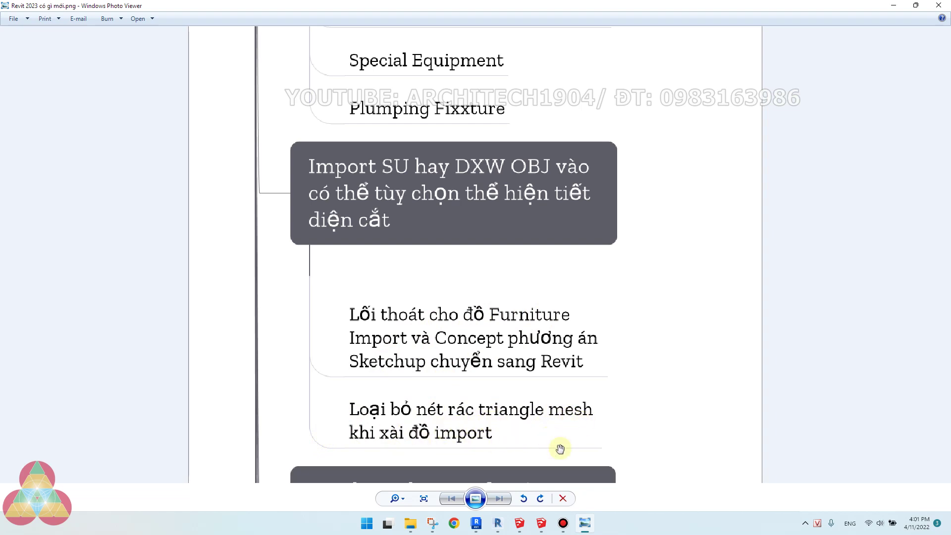
- Switch to SketchUp and inspect the tufted sofa model in S25.skp up close from another angle
left_click(540, 523)
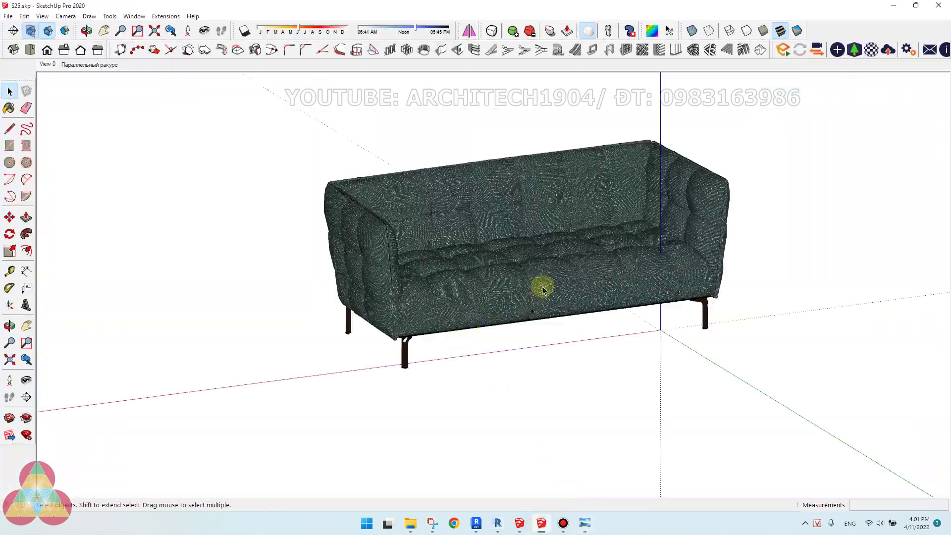
scroll(537, 290, "up", 3)
middle_click_drag(543, 314, 644, 347)
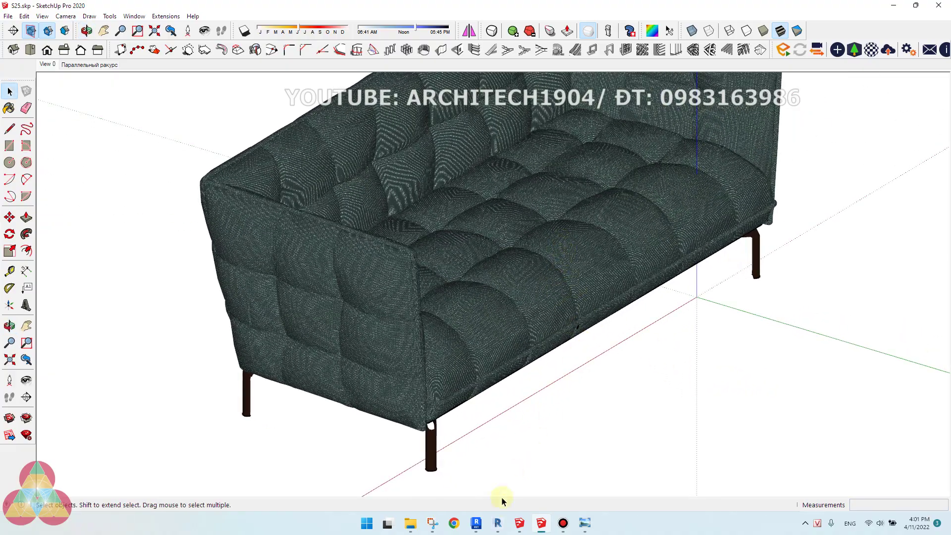
- Switch to Project1 in Revit 2022, dismiss the save reminder, and select the imported S25.skp sofa to examine its mesh and the Import CAD command
left_click(498, 523)
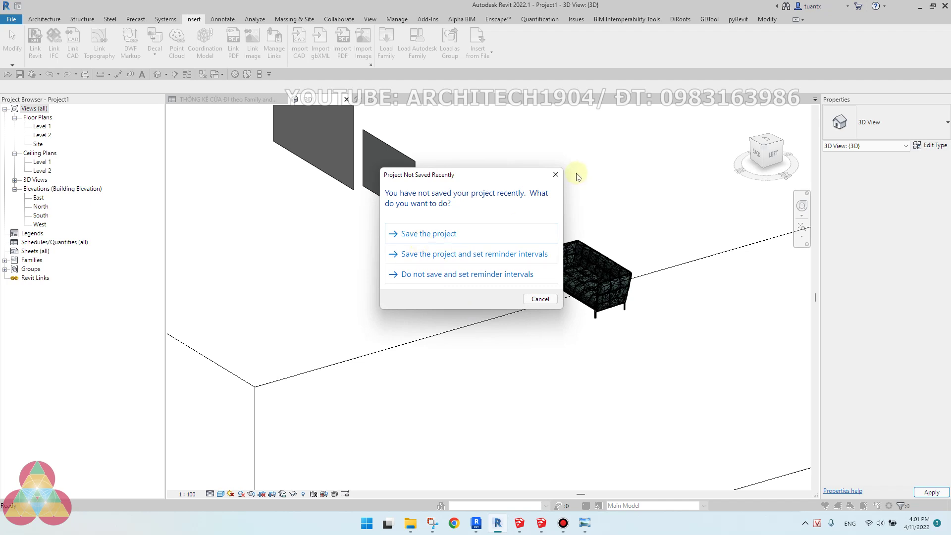
left_click(556, 175)
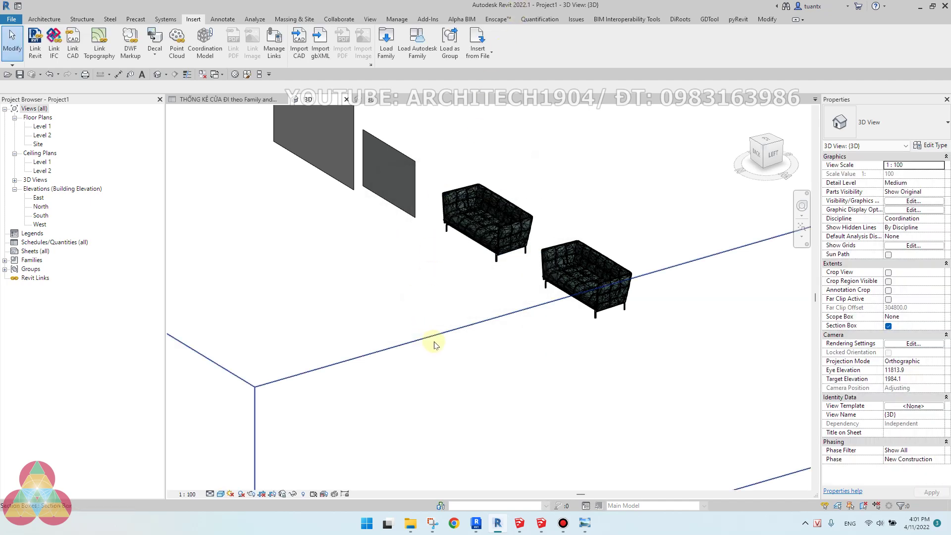
middle_click_drag(467, 397, 468, 329, "shift")
scroll(433, 266, "up", 3)
left_click(432, 266)
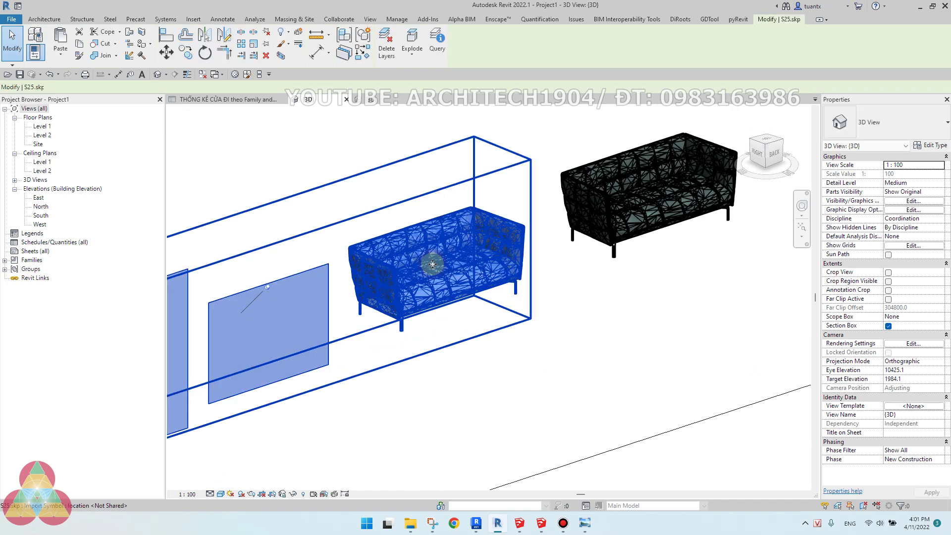
left_click(193, 19)
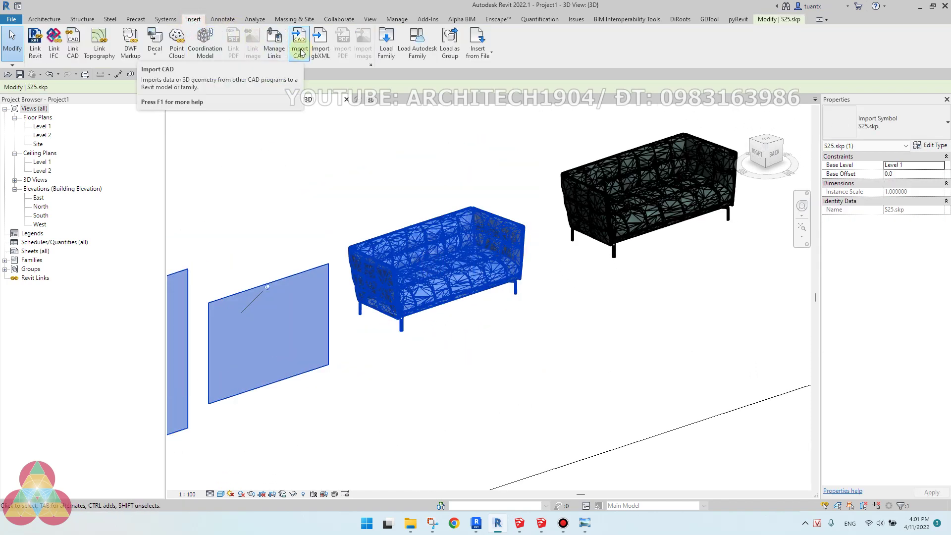
- Clear the imported S25.skp selection and select the neighbouring S25 furniture family sofa to compare its mesh
left_click(601, 326)
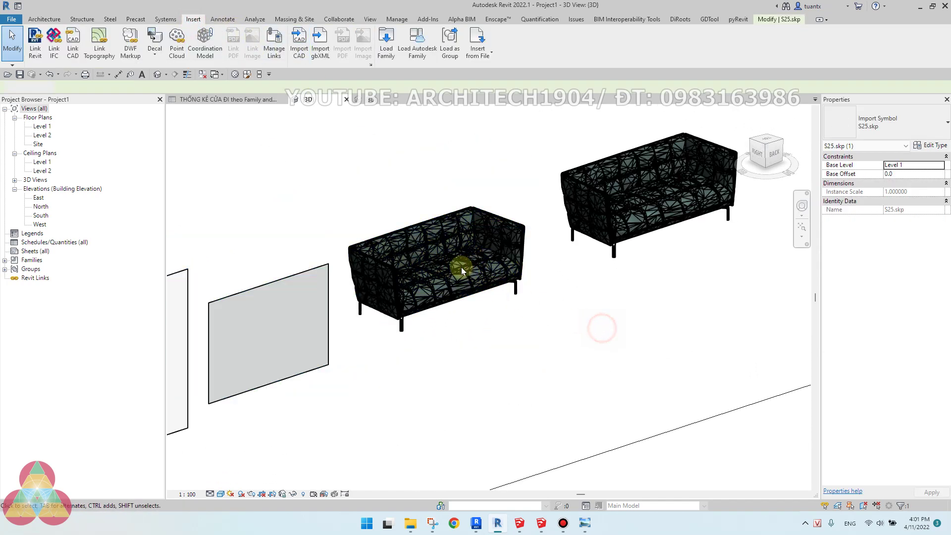
scroll(462, 268, "up", 2)
scroll(496, 265, "down", 3)
left_click(548, 191)
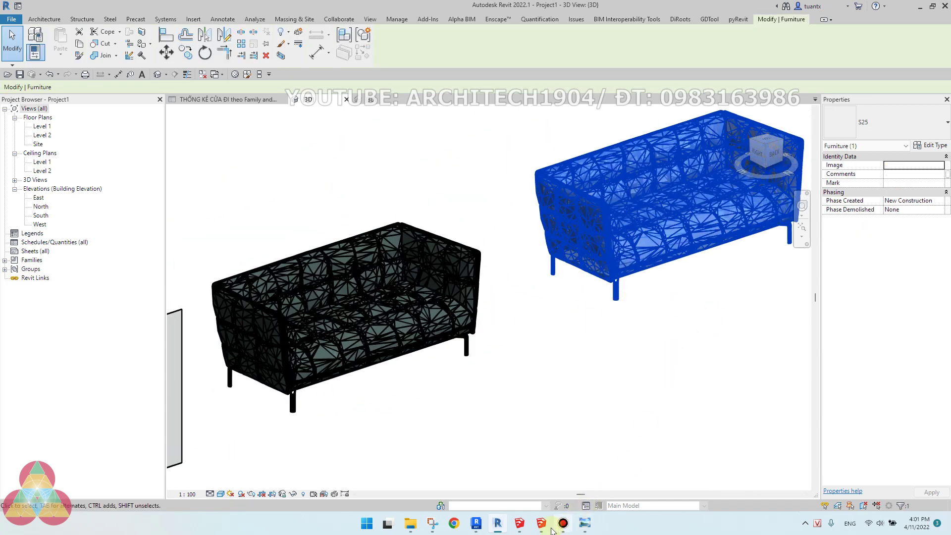
- Switch to File Explorer to view the S25.skp source file in the Sketchup library folder, and return to Revit 2022
mouse_move(545, 529)
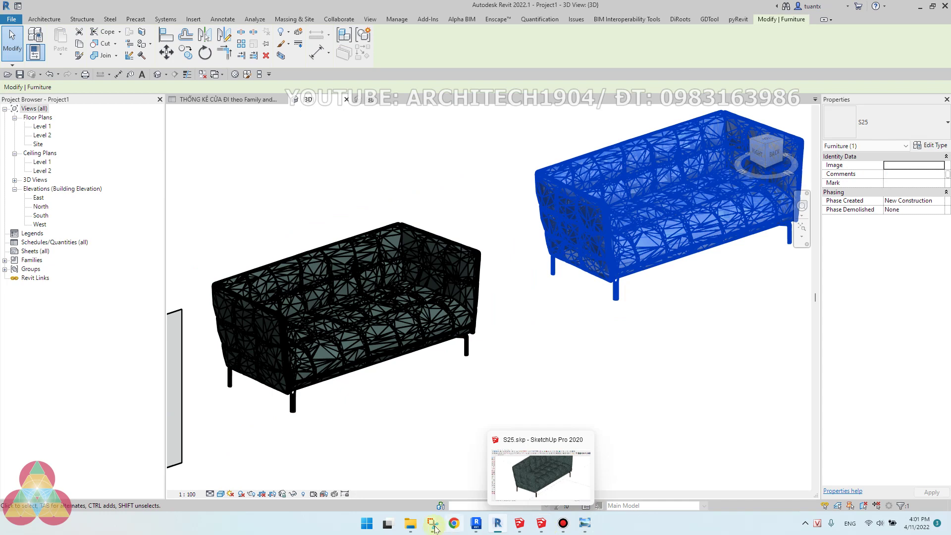
left_click(411, 525)
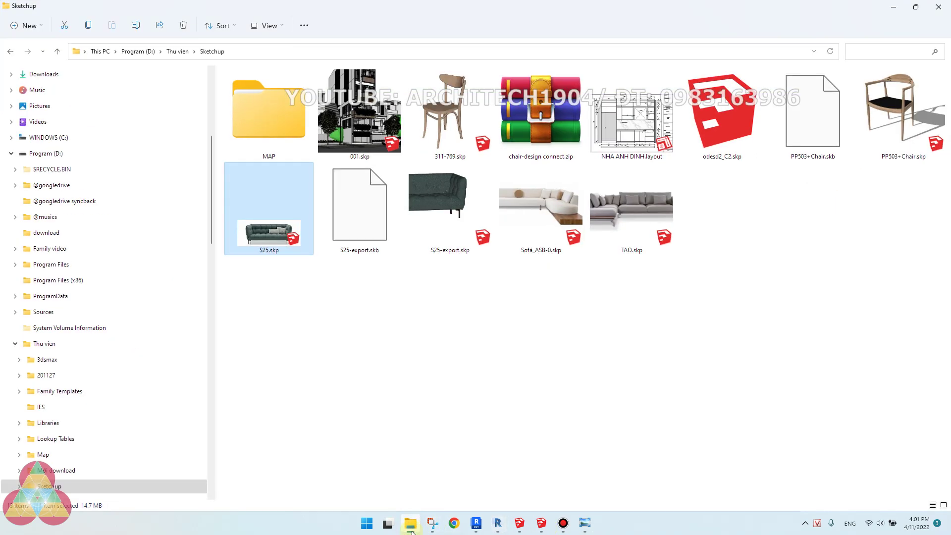
left_click(410, 526)
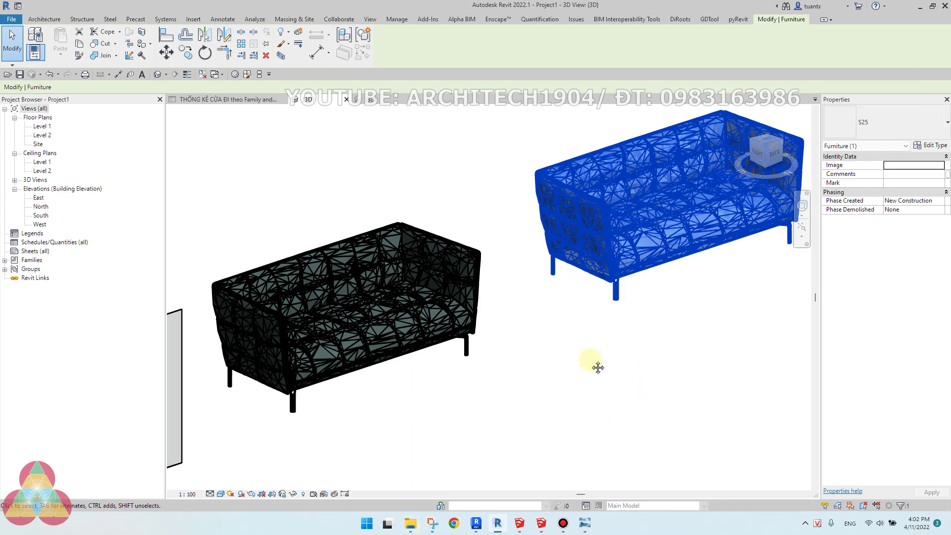
- Clear the S25 furniture sofa selection and examine its mesh lines up close
scroll(606, 331, "up", 3)
left_click(605, 331)
scroll(484, 297, "down", 3)
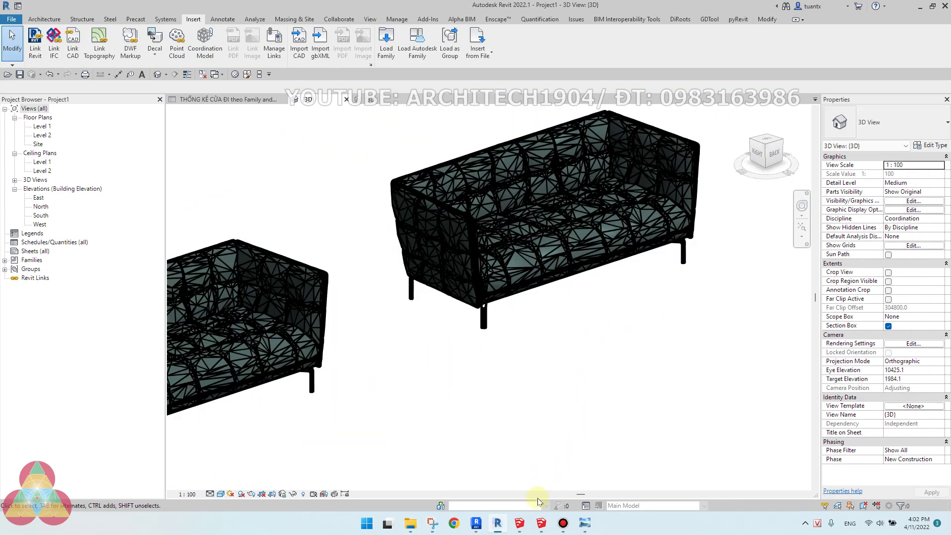
- Switch to Revit 2023, close the inactive views, and bring up Project2's 3D view, dismissing the save reminder
left_click(476, 523)
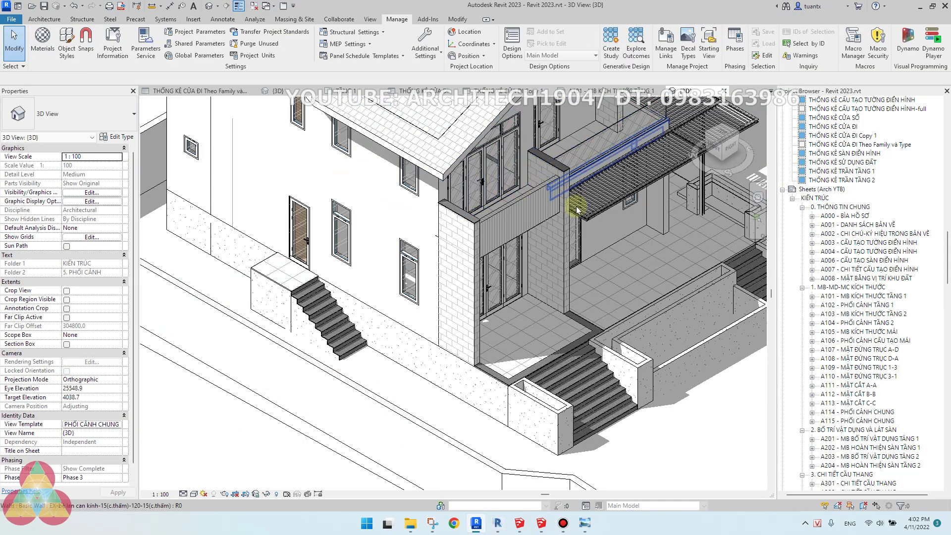
left_click(252, 6)
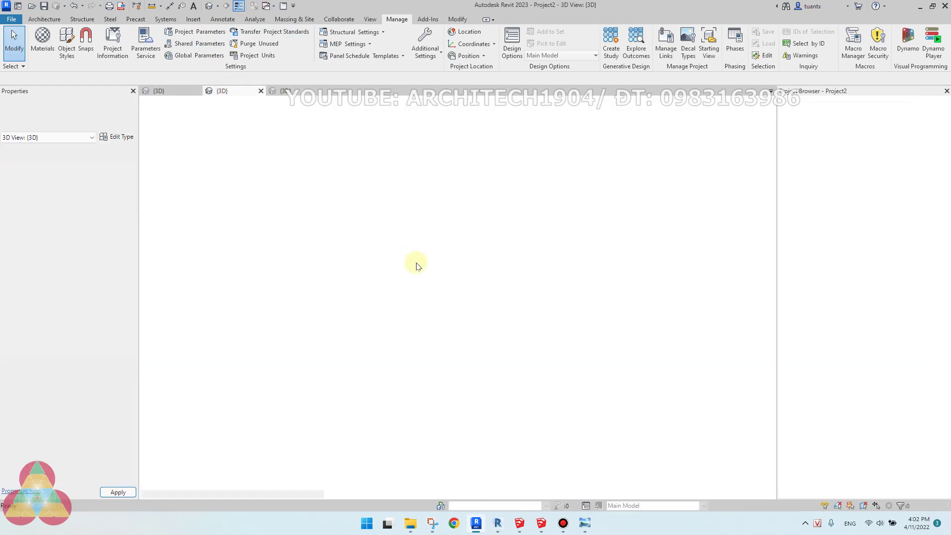
left_click(548, 177)
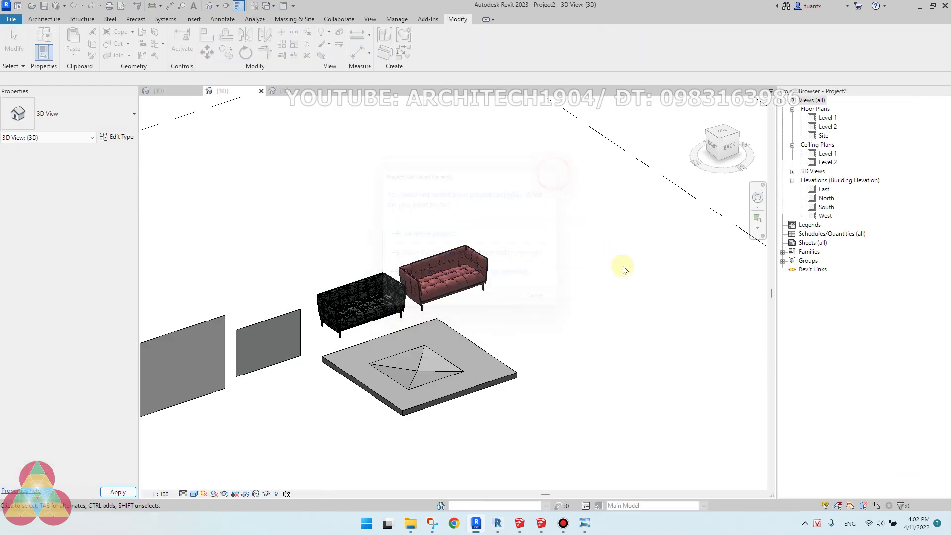
- Select the imported S25.skp sofa in Project2 to examine its mesh, and show the Import CAD command
scroll(257, 343, "up", 4)
left_click(426, 258)
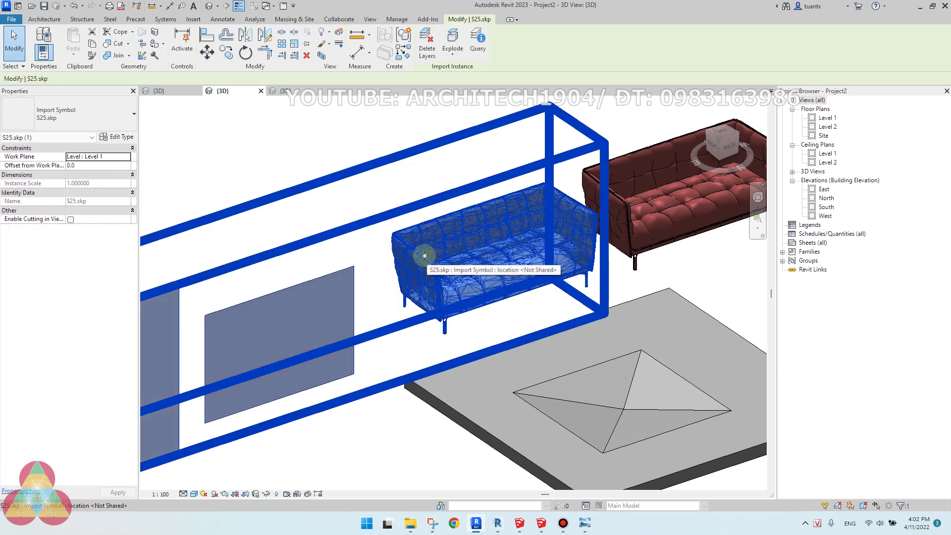
left_click(193, 18)
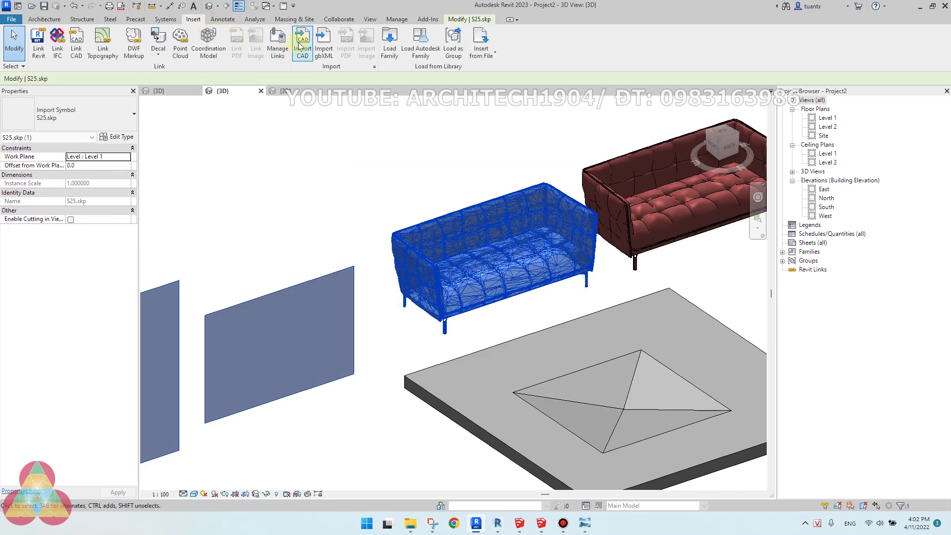
- Review the CAD import options for SketchUp (*.skp) files and close the import without loading anything
left_click(298, 43)
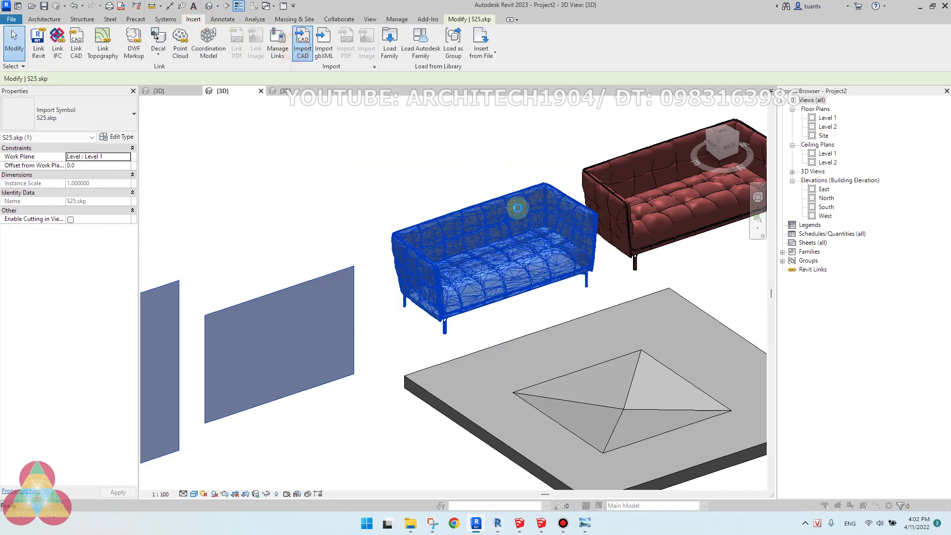
left_click(317, 275)
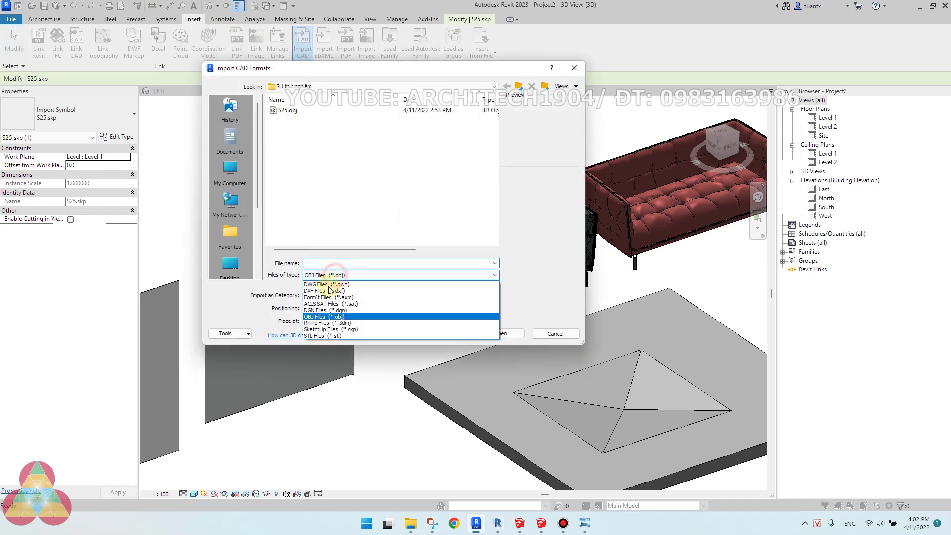
left_click(342, 329)
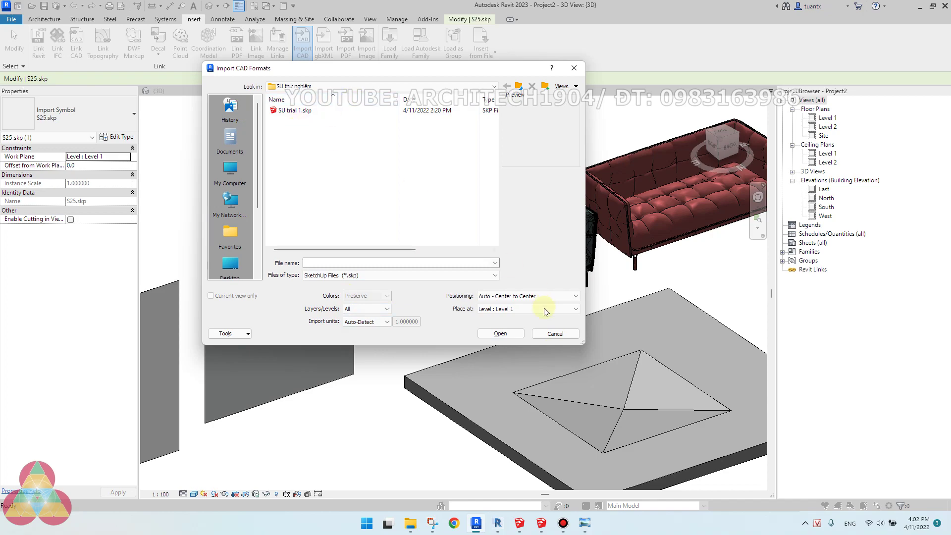
left_click(551, 333)
- Examine the red imported sofa's surfaces and edges up close in the 3D view
scroll(418, 253, "up", 4)
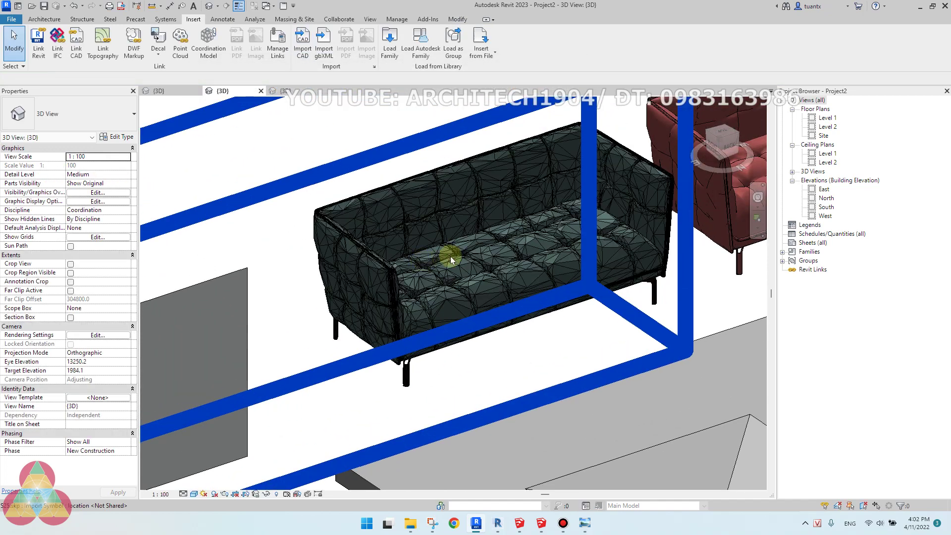
middle_click_drag(743, 198, 418, 319)
scroll(523, 345, "up", 1)
scroll(492, 308, "up", 1)
scroll(473, 316, "up", 1)
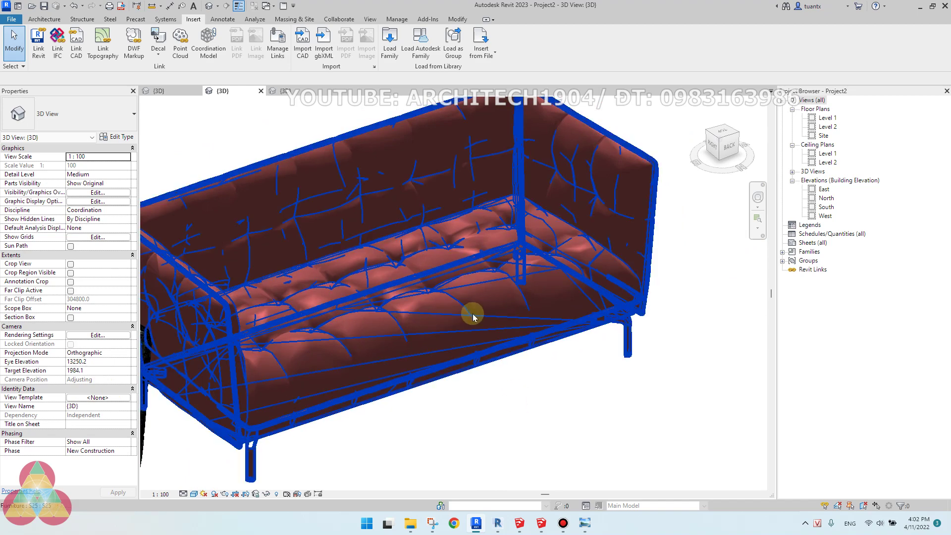
left_click(473, 317)
left_click(255, 134)
- Review the CAD import options for OBJ files with the Furniture category, without importing anything
left_click(299, 40)
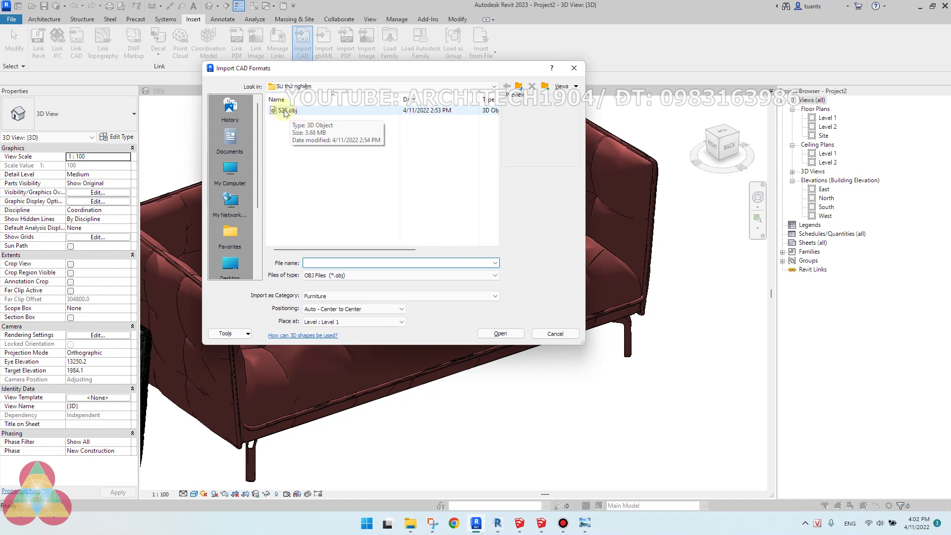
left_click(556, 333)
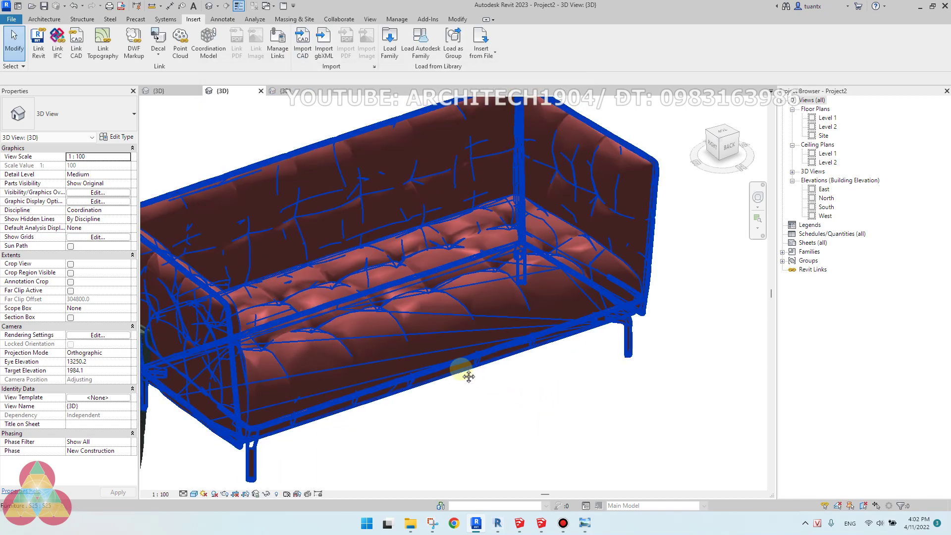
middle_click_drag(462, 379, 630, 310)
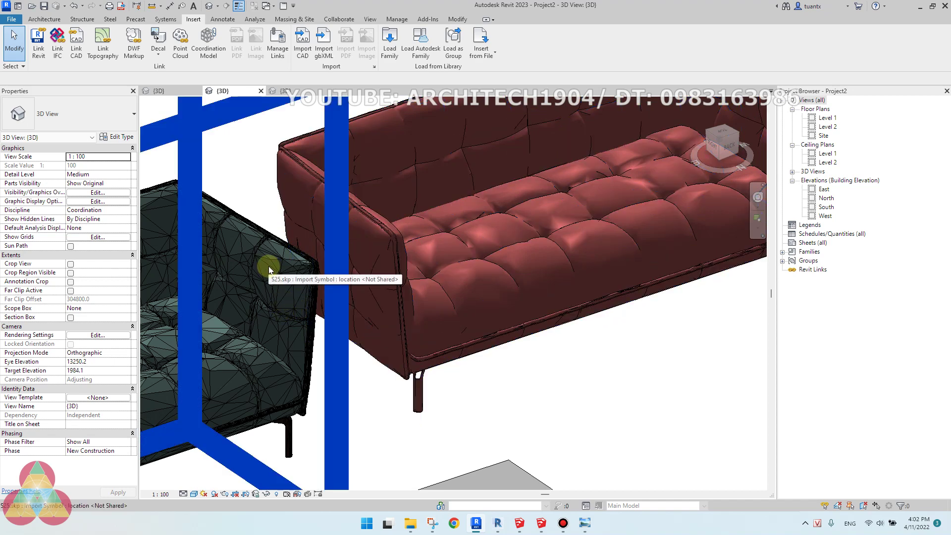
- Compare how the two imported sofas display in the Level 1 floor plan and the East and North elevations
double_click(825, 119)
scroll(415, 292, "up", 5)
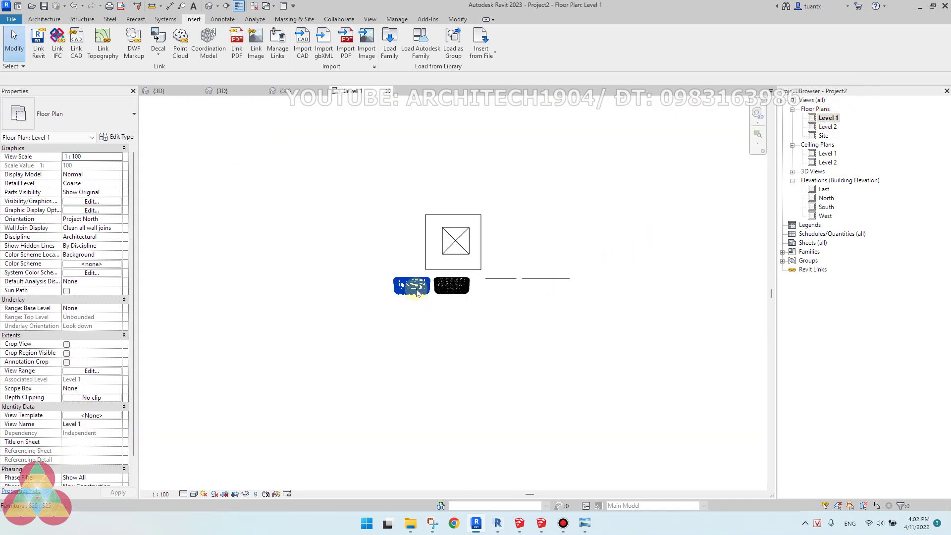
double_click(824, 189)
scroll(451, 343, "up", 3)
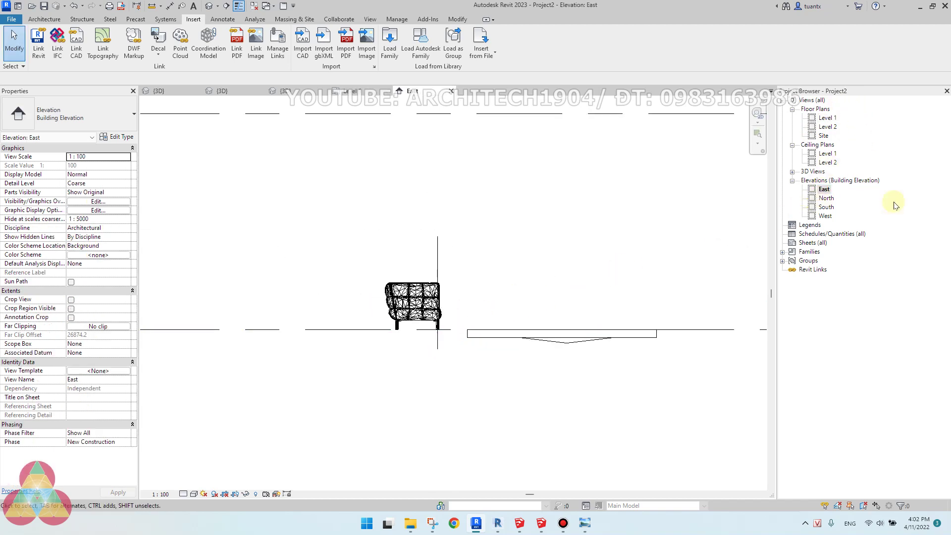
double_click(825, 197)
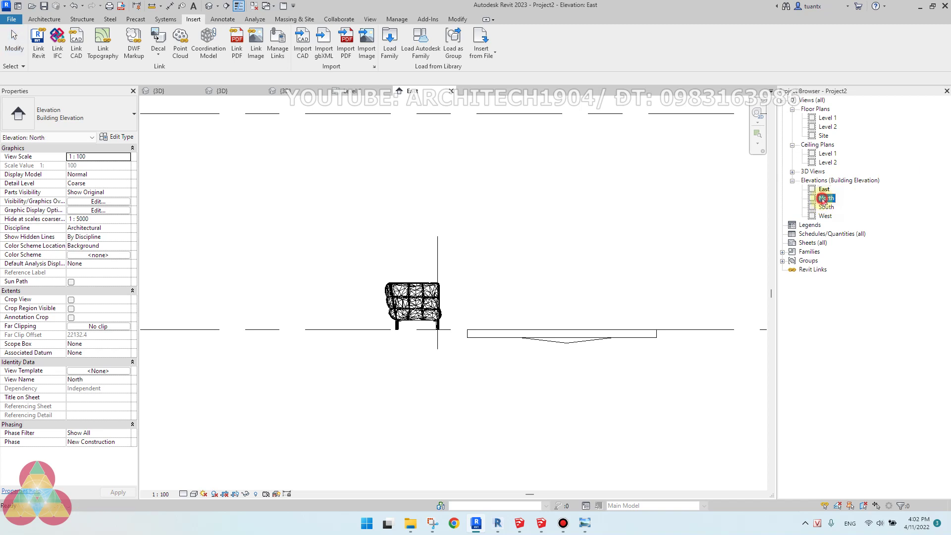
scroll(645, 376, "up", 2)
scroll(631, 393, "up", 2)
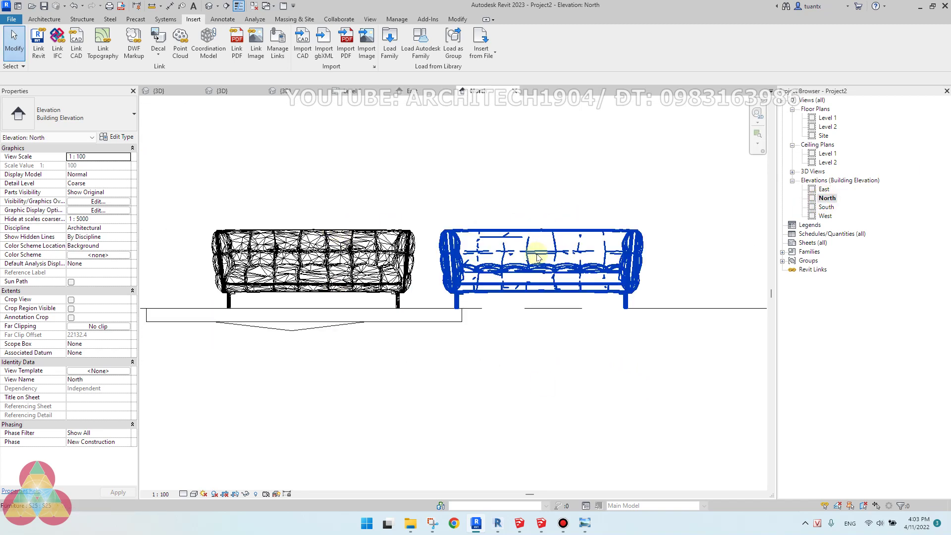
scroll(580, 237, "up", 2)
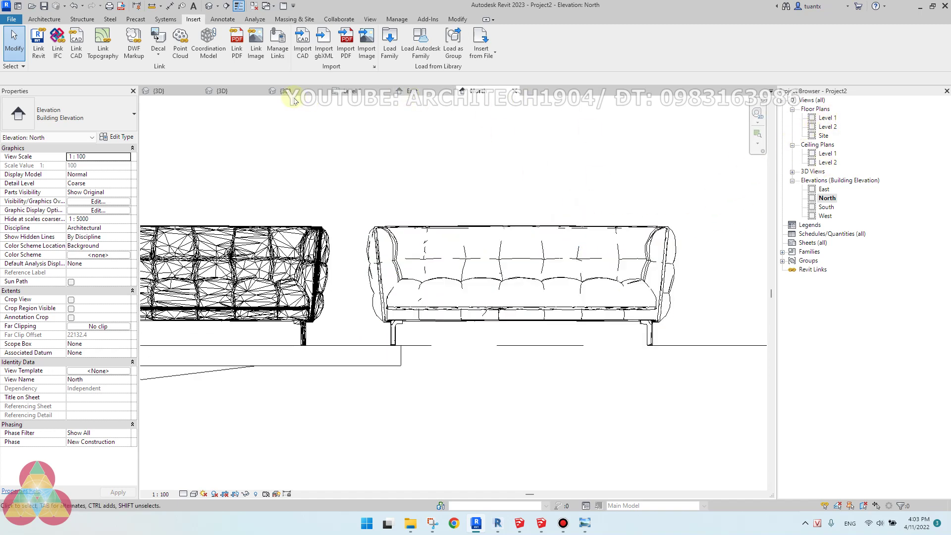
- In Project2's 3D view, override the red sofa's surface foreground pattern color with RGB 000-128-255
left_click(287, 92)
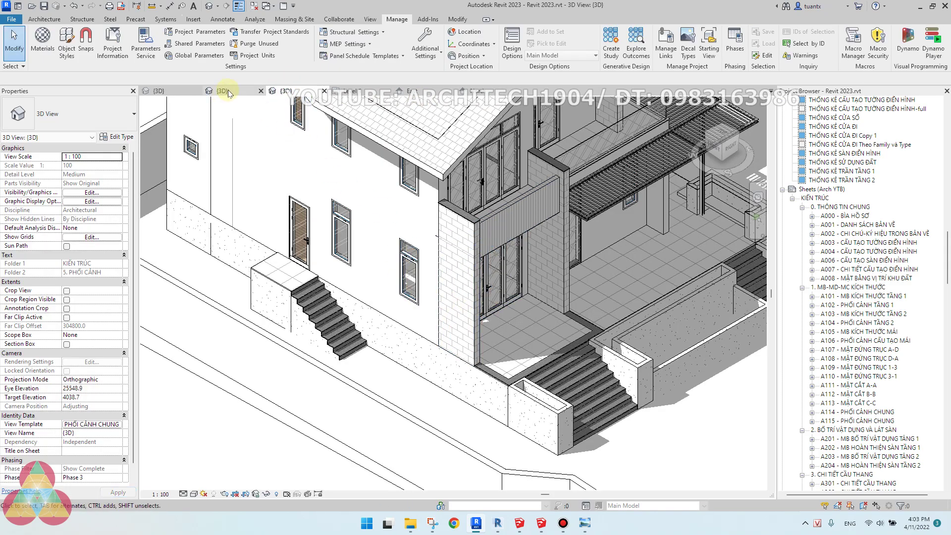
left_click(227, 92)
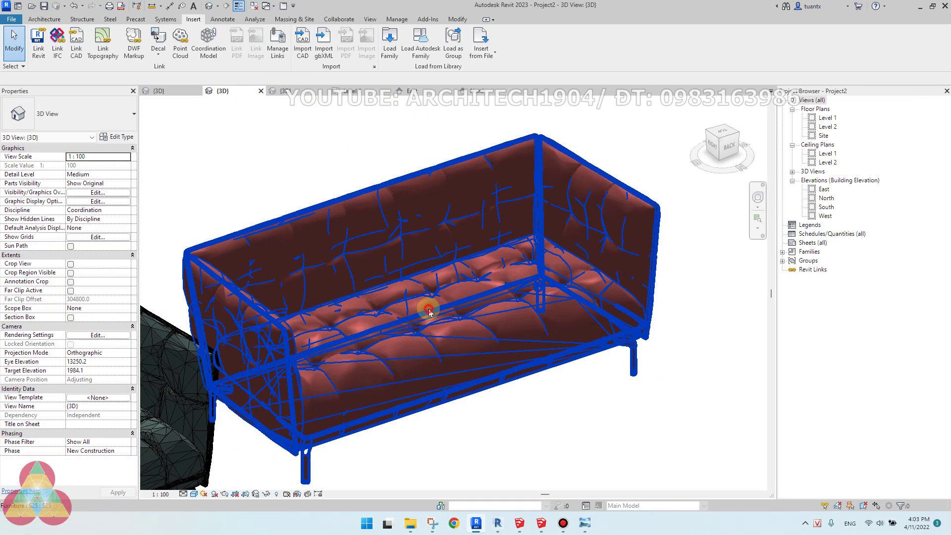
left_click(429, 312)
right_click(429, 312)
mouse_move(506, 103)
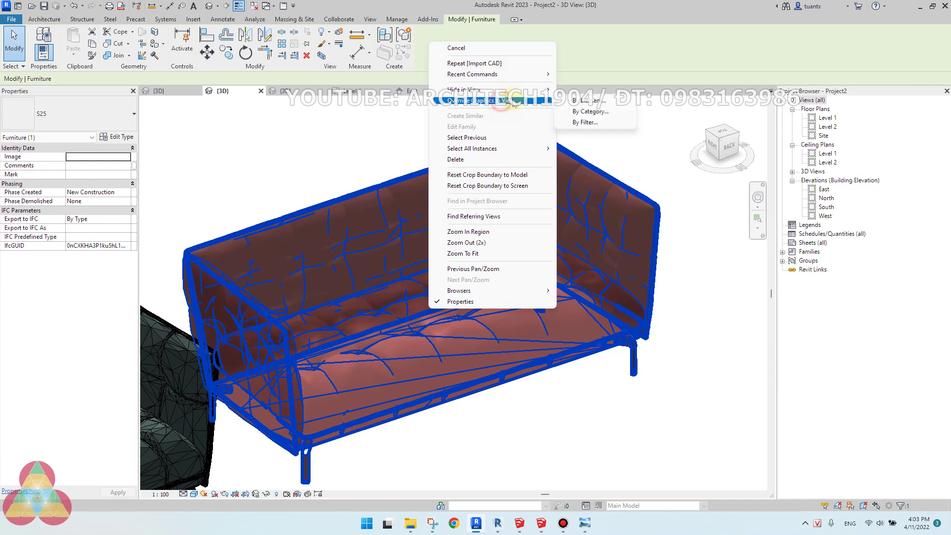
left_click(589, 101)
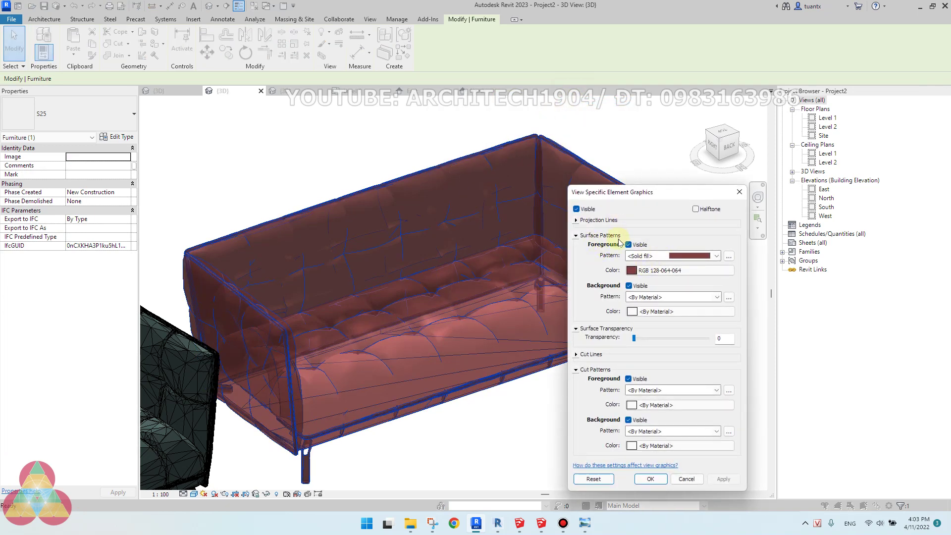
left_click(653, 271)
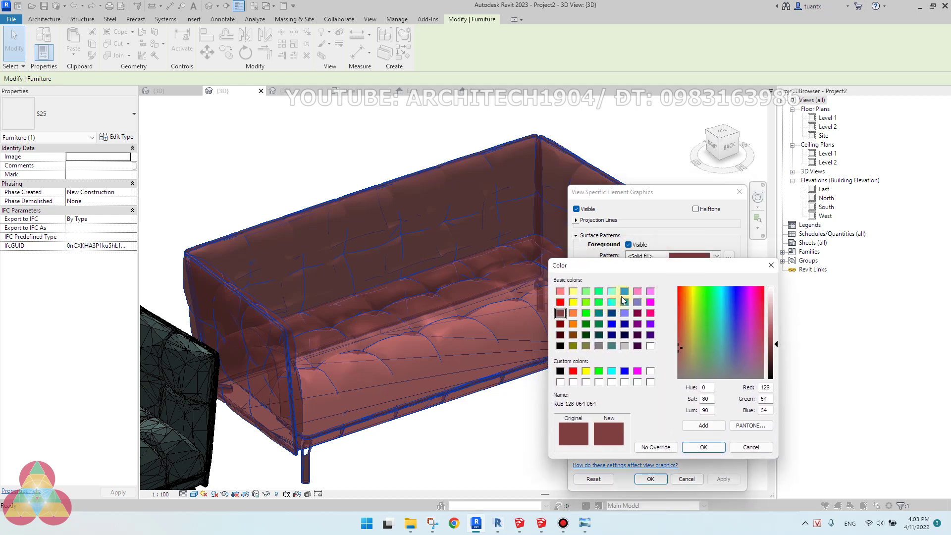
left_click(624, 291)
left_click(702, 447)
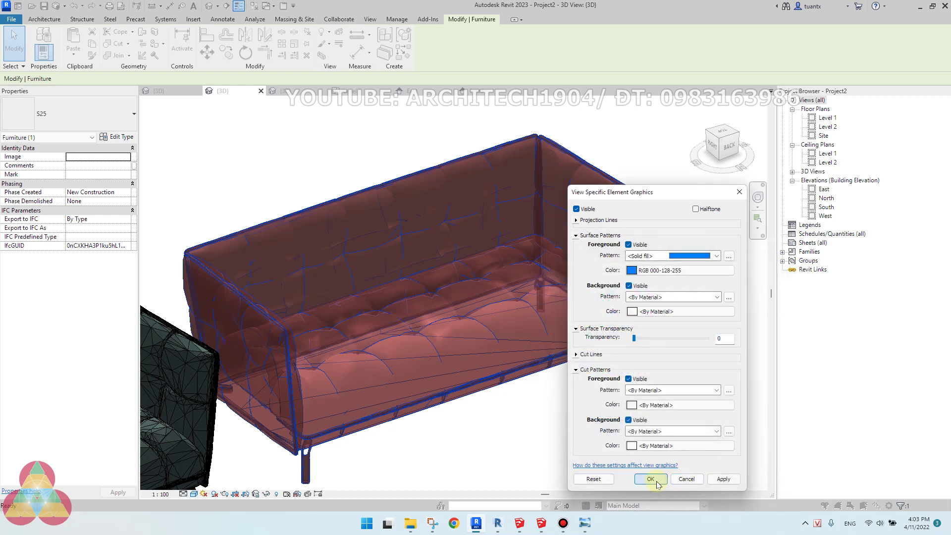
left_click(650, 479)
left_click(544, 463)
- Examine the recolored sofa beside the dark meshed SKP sofa in the 3D view
scroll(553, 381, "down", 2)
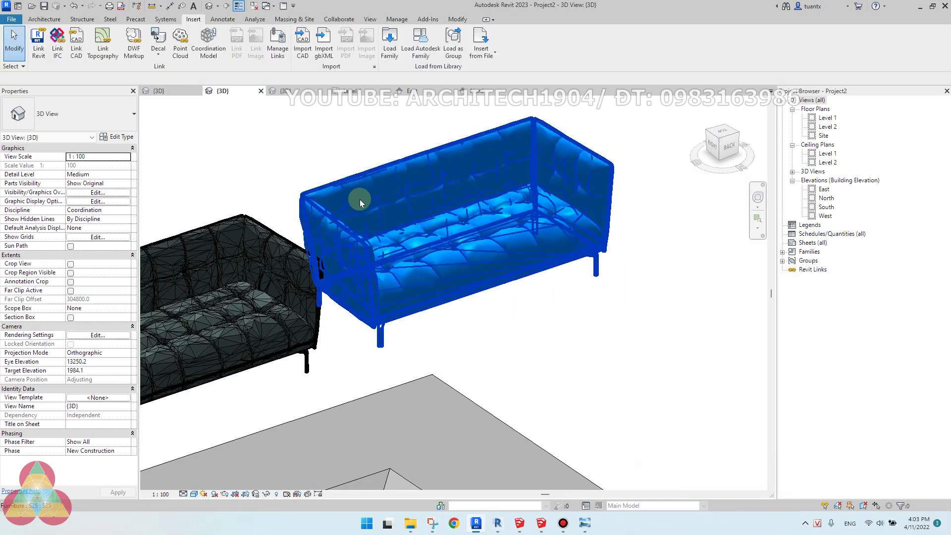
scroll(516, 251, "up", 3)
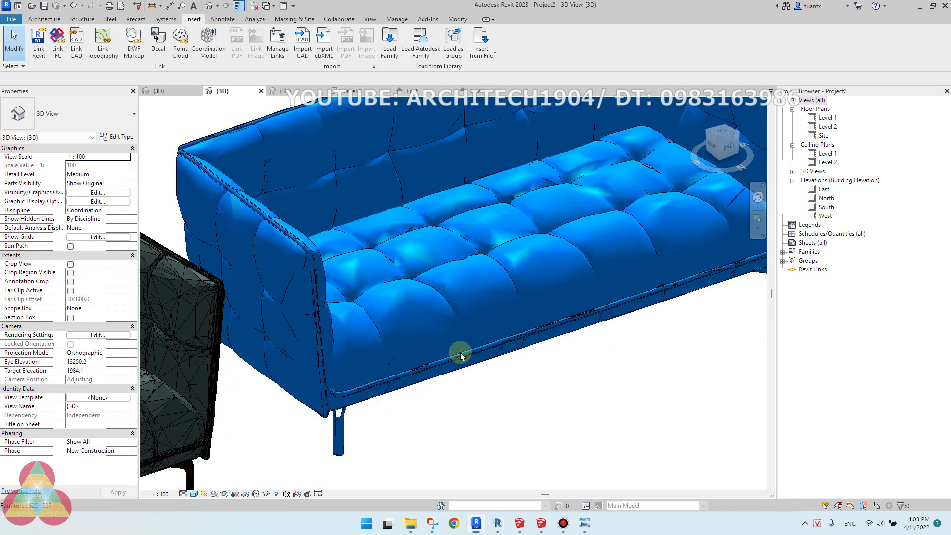
scroll(558, 378, "down", 2)
scroll(525, 376, "down", 3)
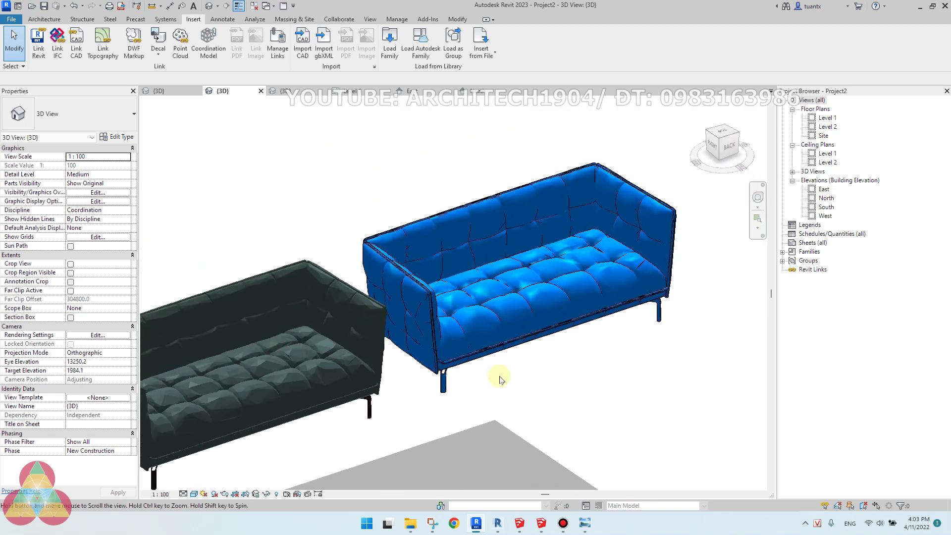
scroll(448, 273, "up", 2)
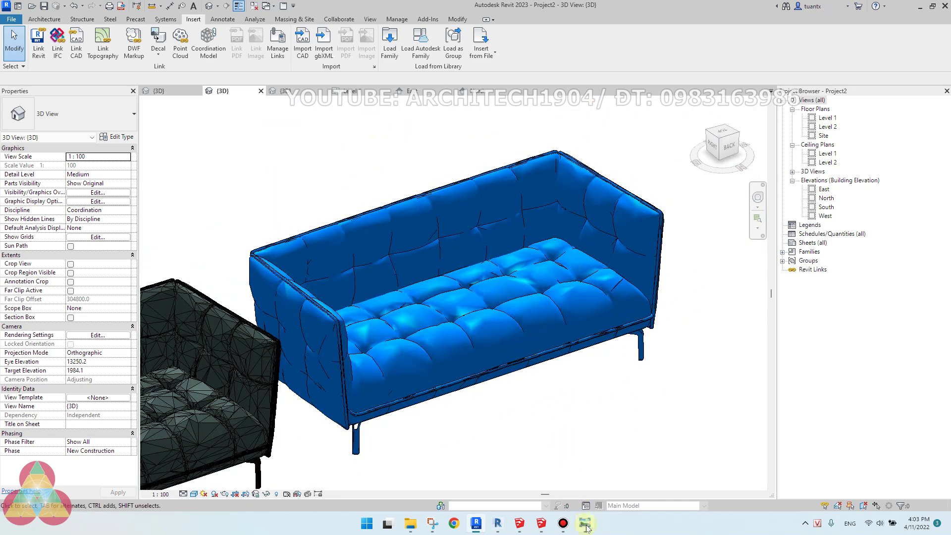
scroll(441, 365, "down", 2)
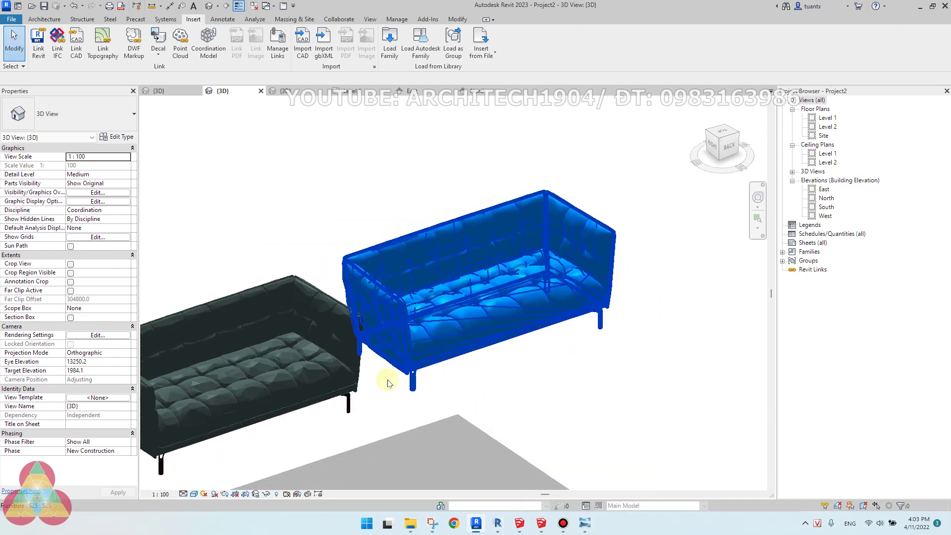
- Turn on the section box for the 3D view and check it around the two sofas
left_click(70, 316)
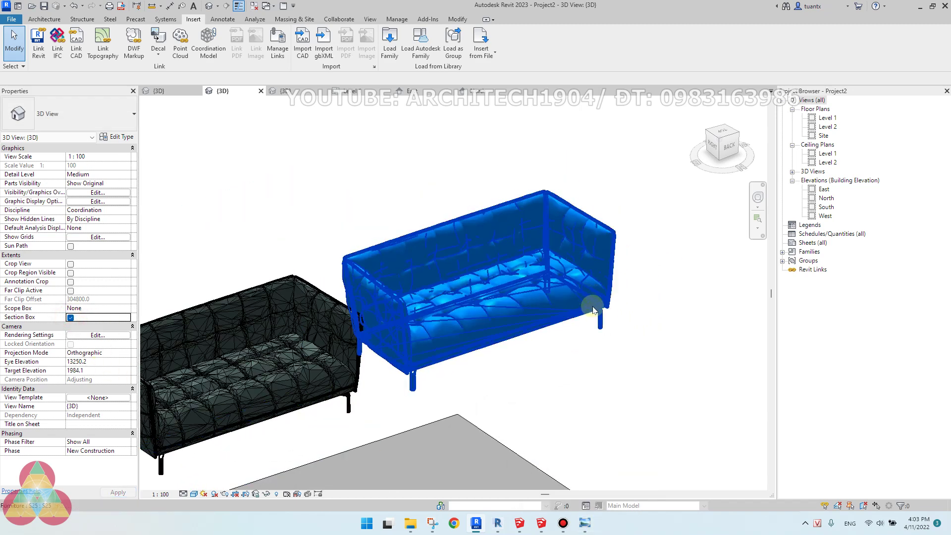
scroll(593, 308, "down", 2)
middle_click_drag(573, 327, 477, 360)
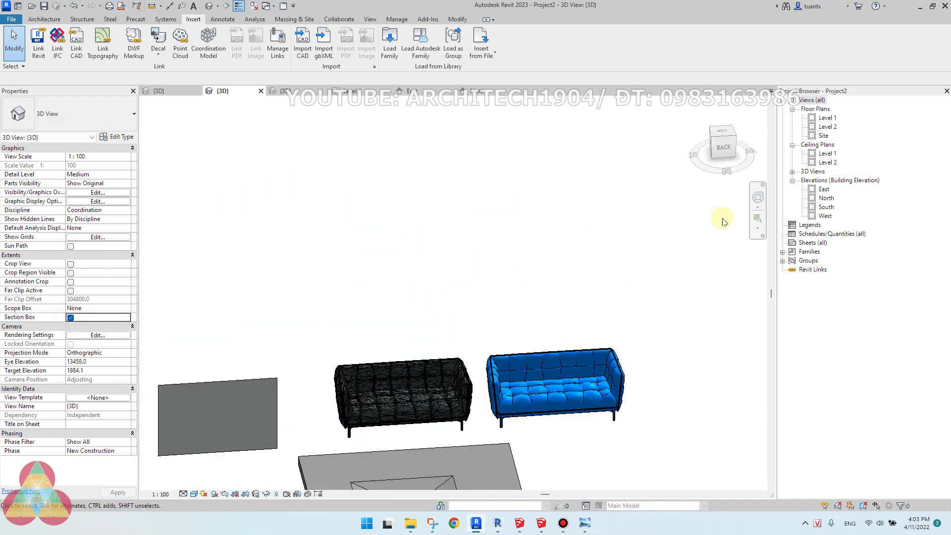
left_click(508, 401)
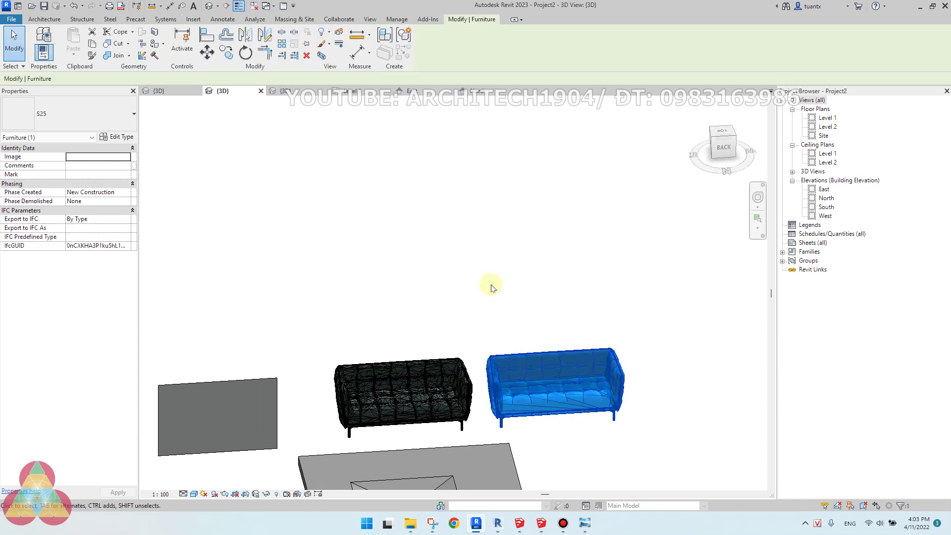
middle_click_drag(492, 285, 492, 212)
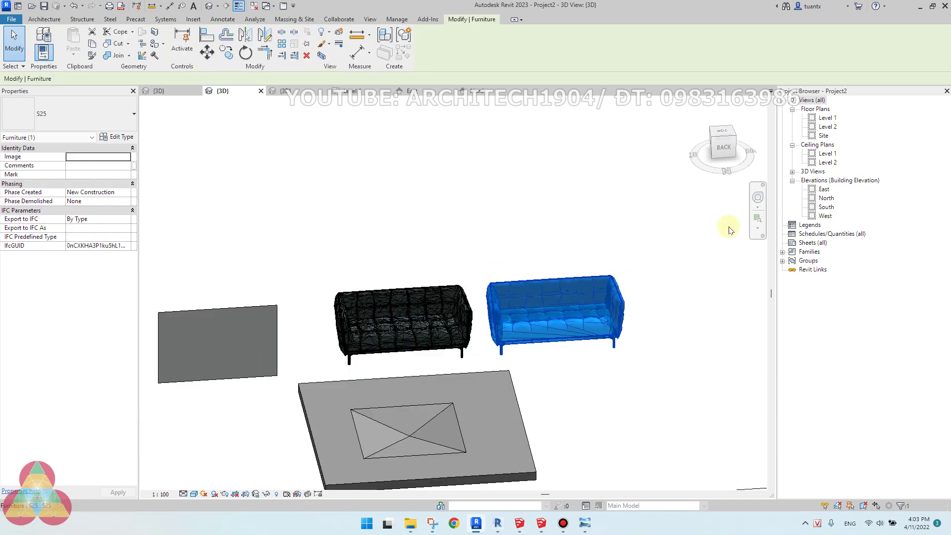
left_click(493, 208)
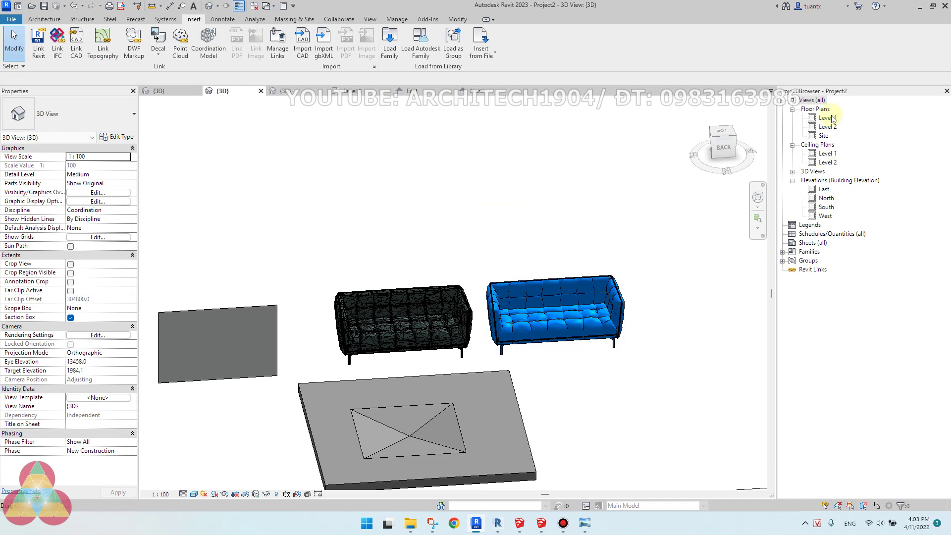
- Create a vertical building section through the OBJ sofa, without the dense mesh lines, in the Level 1 floor plan
double_click(827, 117)
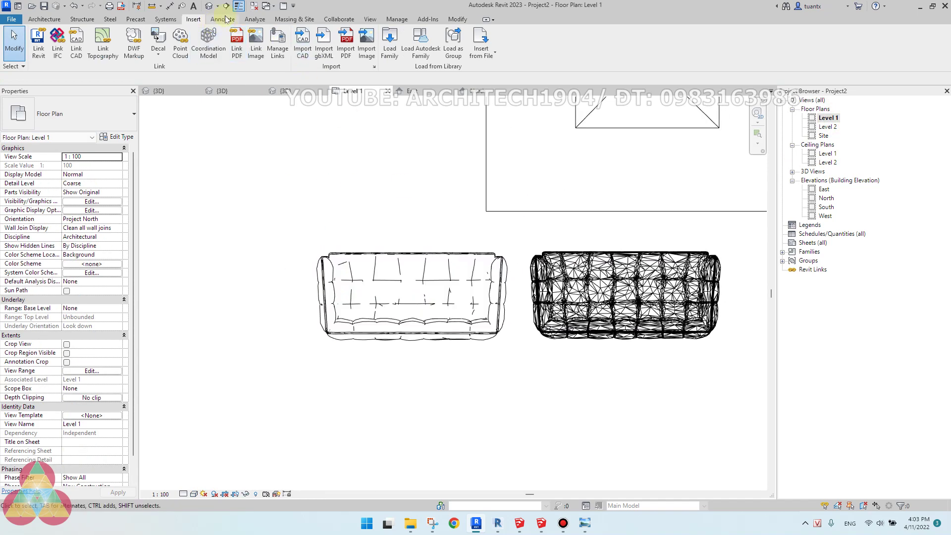
left_click(370, 19)
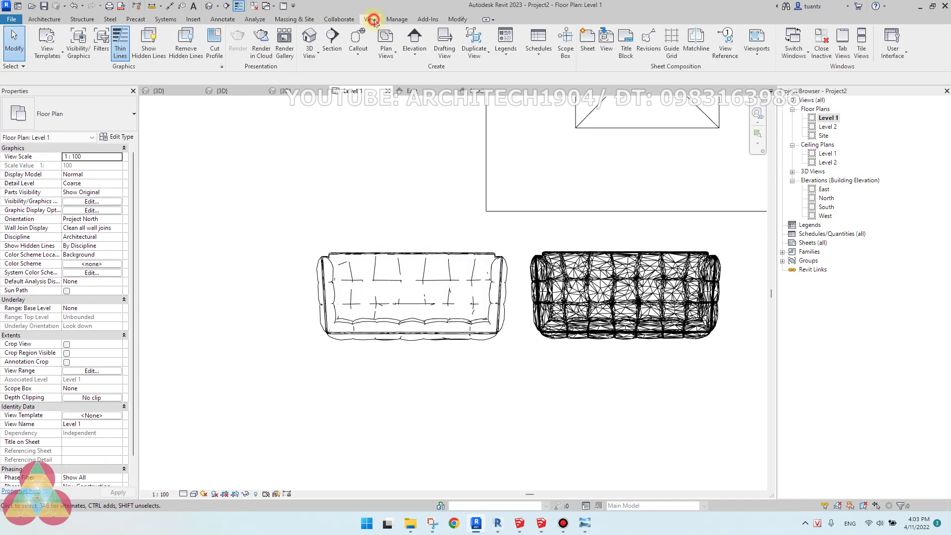
left_click(332, 42)
left_click(395, 190)
left_click(394, 434)
- Go to the new section's view and examine how the sofa is represented there
right_click(411, 412)
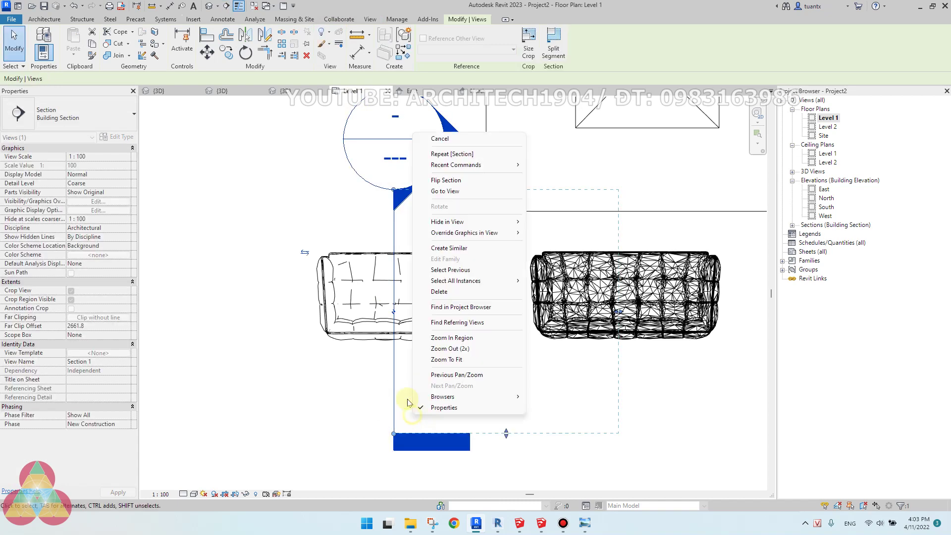
left_click(385, 370)
right_click(391, 361)
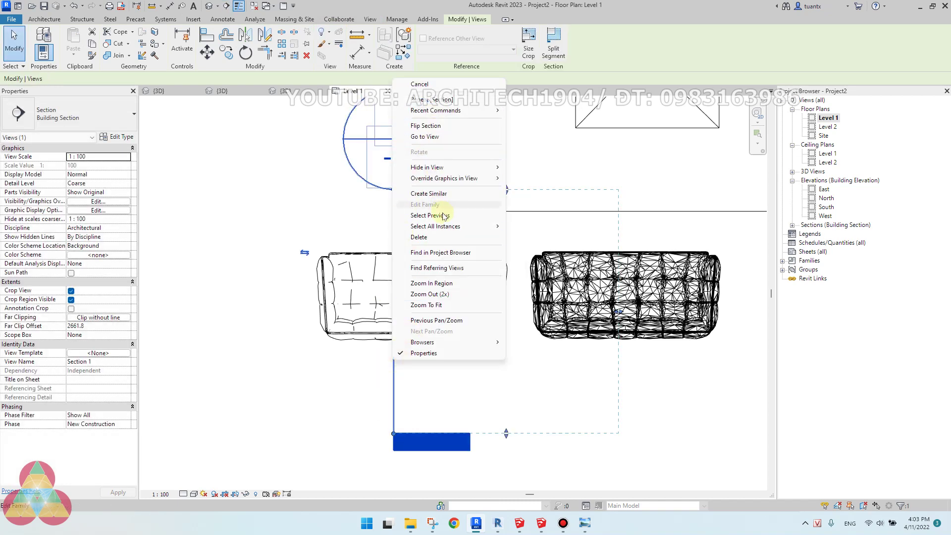
left_click(437, 138)
scroll(491, 277, "up", 4)
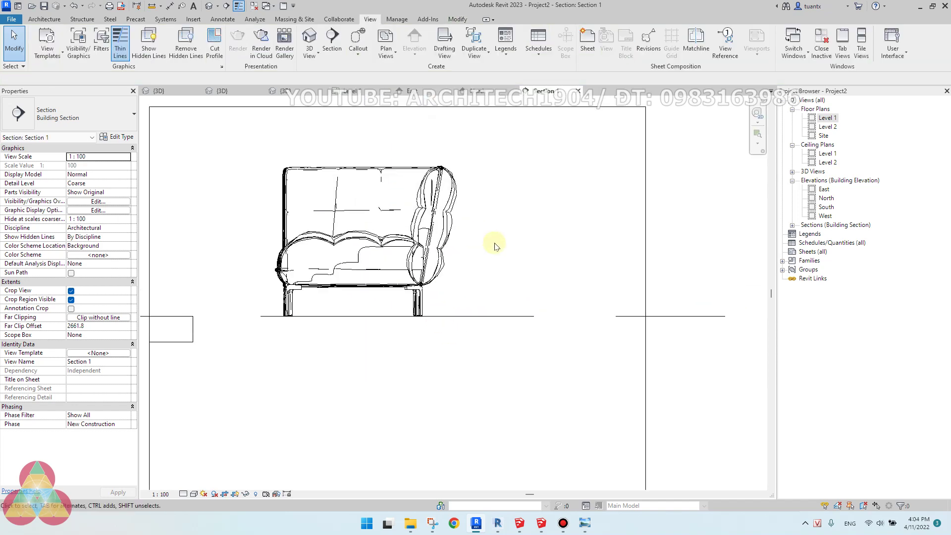
scroll(388, 304, "up", 4)
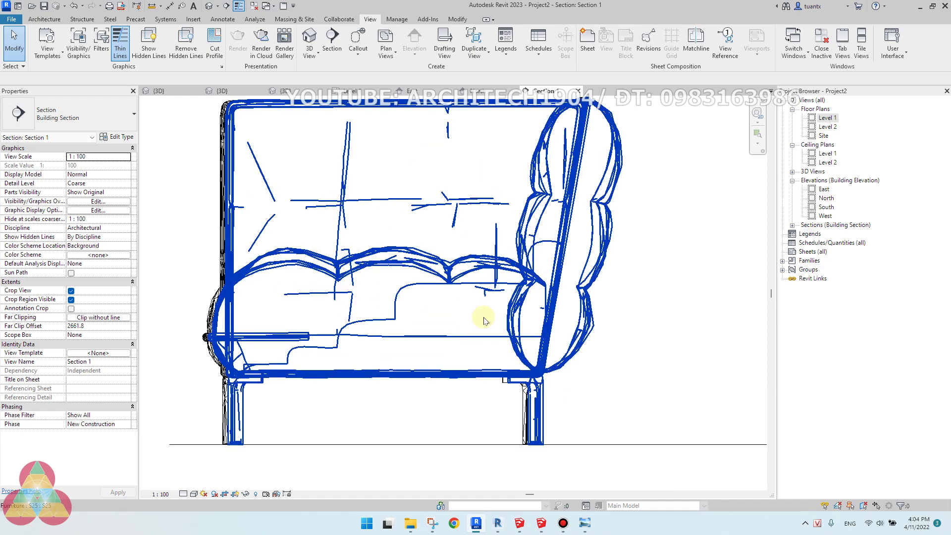
- Compare the sofa section with Thin Lines off and on again, and close the inactive views
key("t")
key("l")
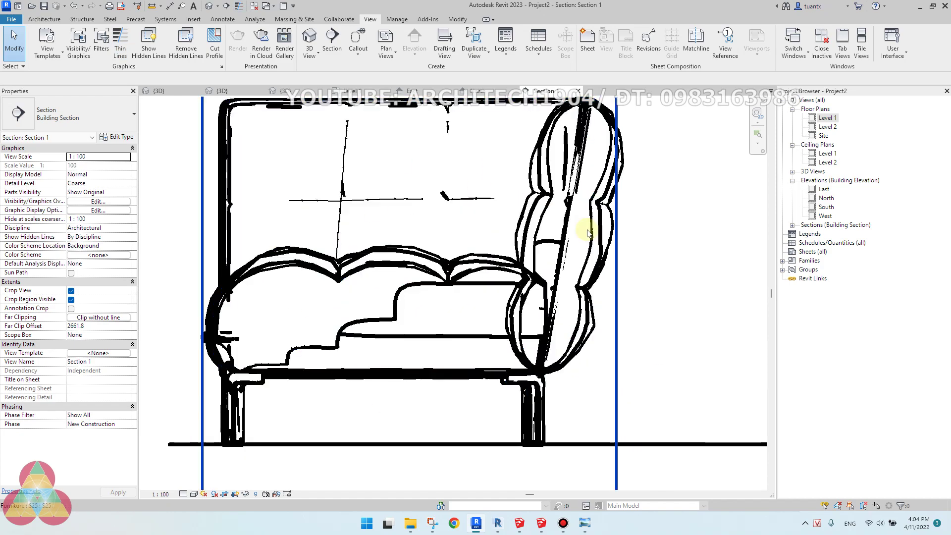
key("l")
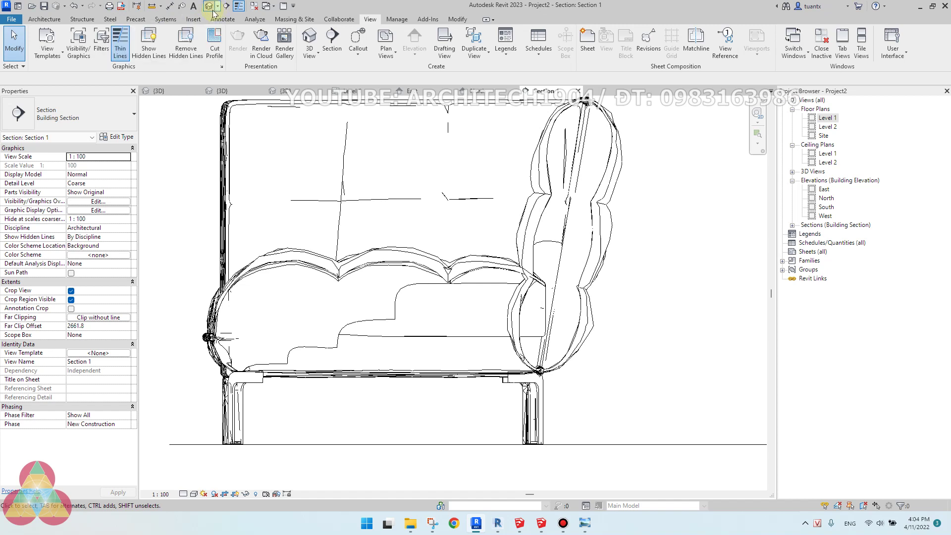
left_click(254, 6)
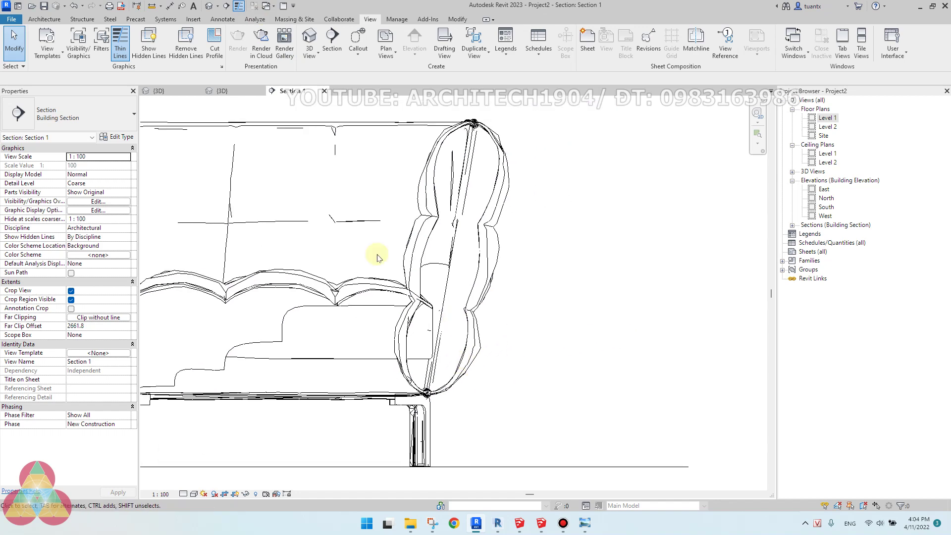
- Check the other open project's 3D view, open Project2's default 3D view, and switch to the Revit 2023 notes image in Windows Photo Viewer
left_click(233, 90)
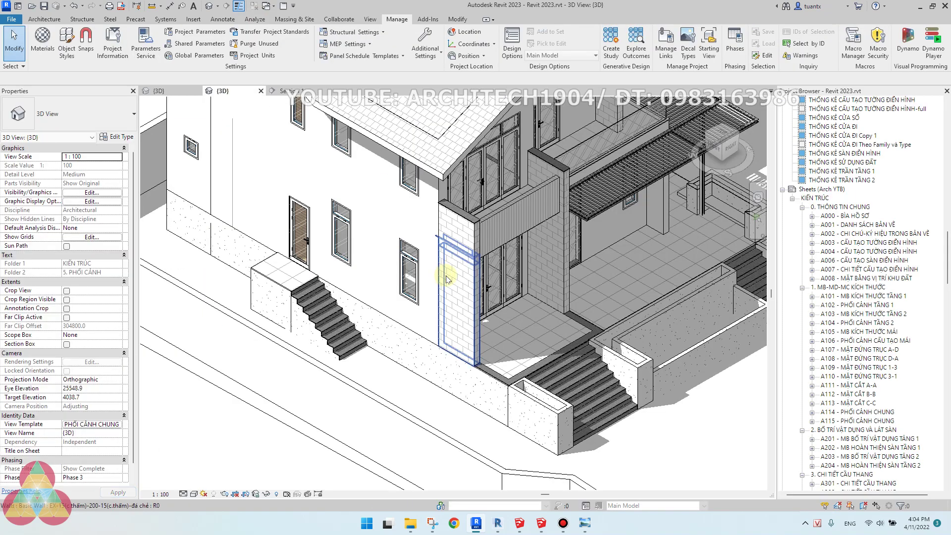
left_click(299, 93)
left_click(209, 6)
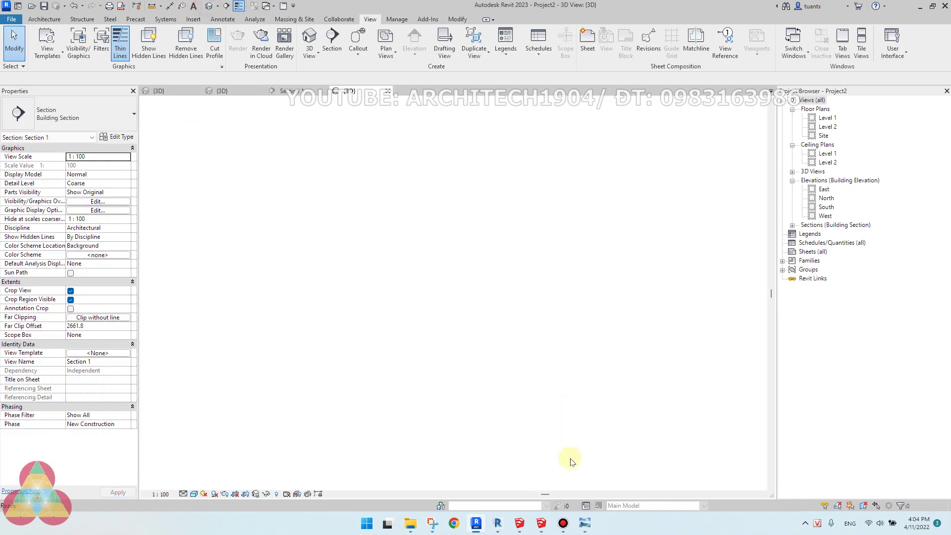
left_click(588, 526)
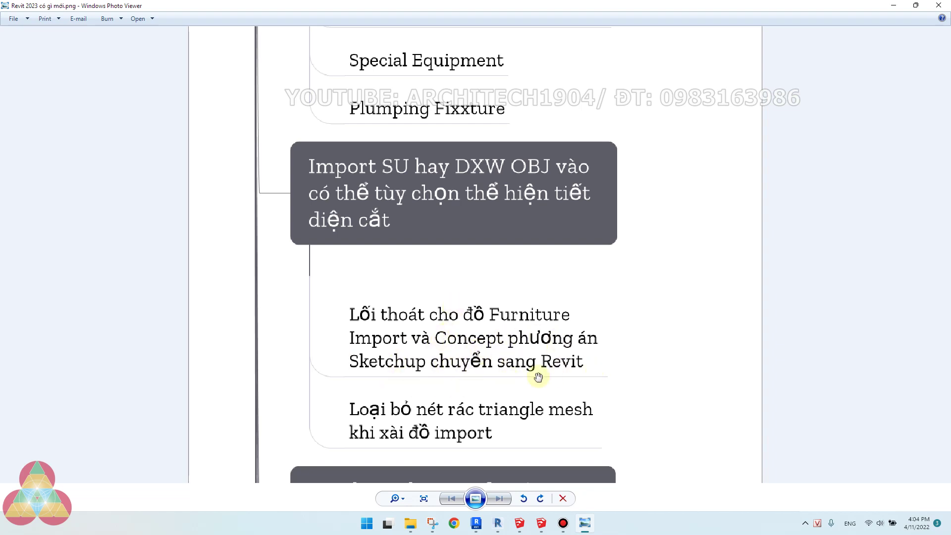
- Switch to the SU trial 1.skp model in SketchUp and examine the building's facades and coloured window recesses from several sides
left_click(520, 524)
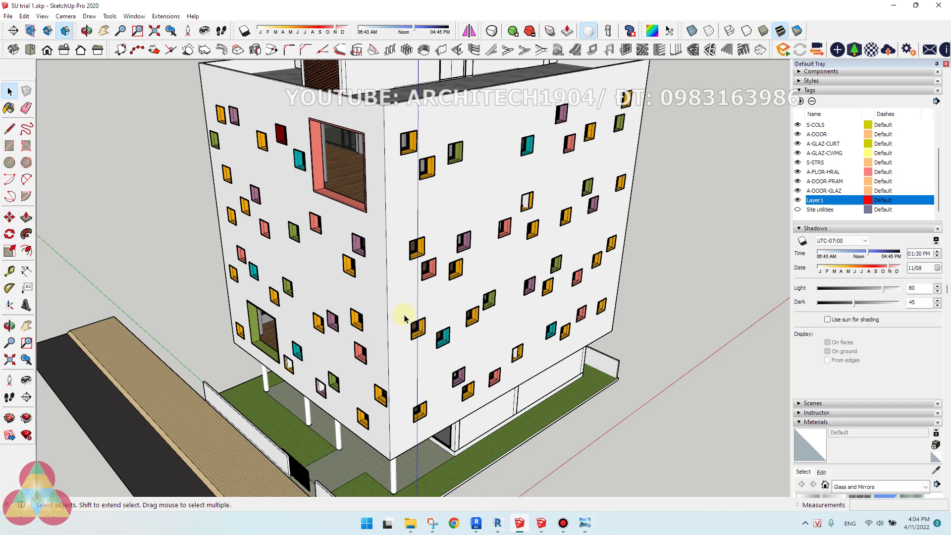
scroll(405, 318, "down", 2)
scroll(197, 211, "down", 2)
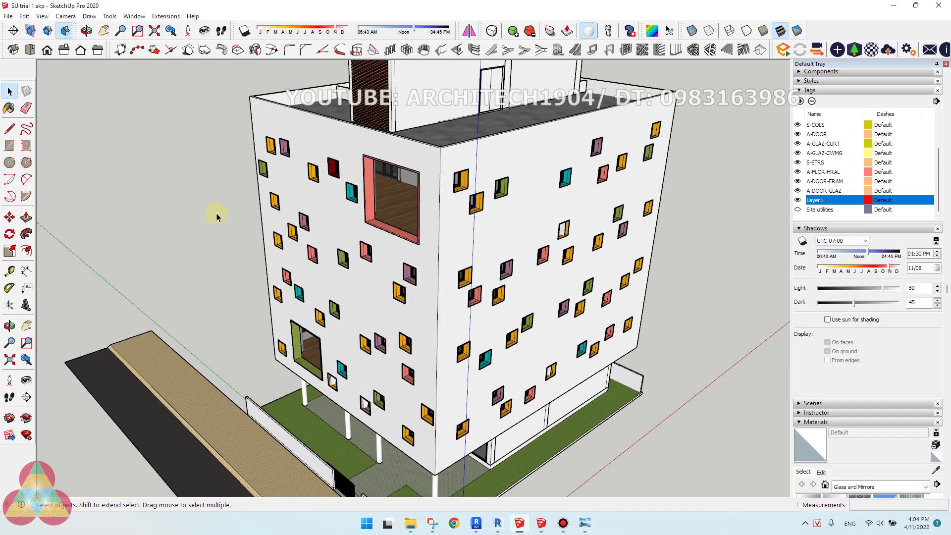
middle_click_drag(222, 223, 505, 371)
scroll(443, 385, "up", 3)
middle_click_drag(443, 386, 641, 478)
scroll(622, 403, "down", 3)
middle_click_drag(622, 403, 108, 483)
scroll(460, 387, "up", 1)
scroll(460, 387, "down", 3)
middle_click_drag(212, 403, 439, 293)
scroll(500, 403, "up", 2)
scroll(455, 376, "up", 4)
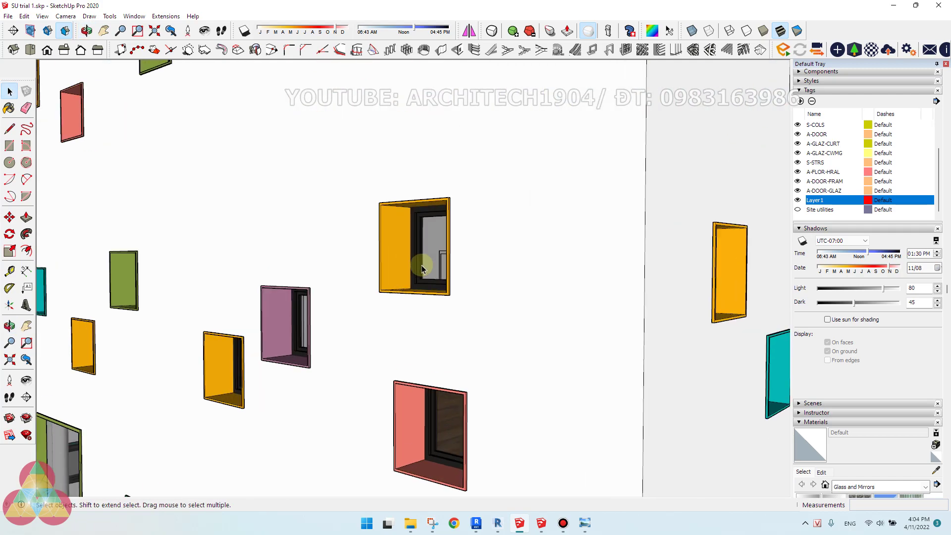
scroll(455, 376, "down", 3)
middle_click_drag(454, 376, 484, 397)
scroll(484, 396, "up", 2)
scroll(483, 396, "down", 3)
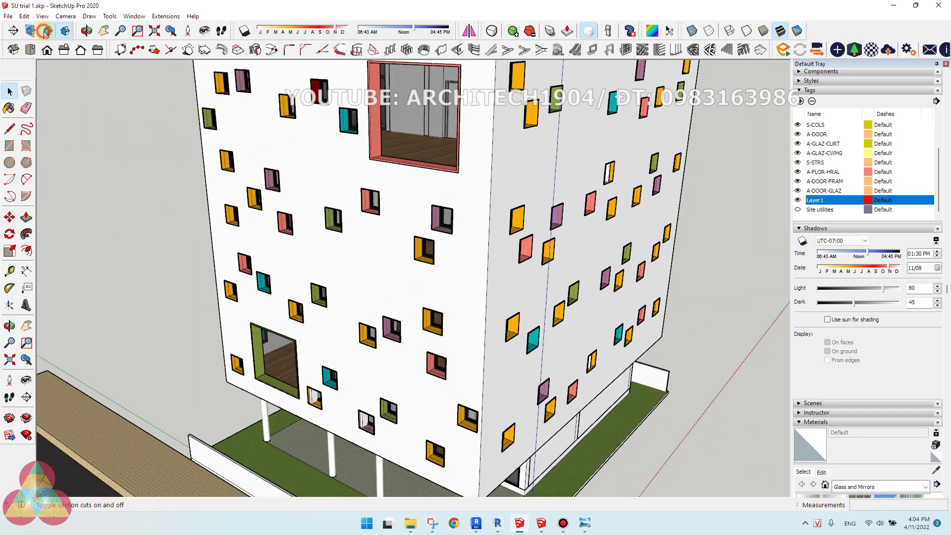
- Turn on section cuts in the SketchUp model and view the cut through the building's floors and stairs
left_click(45, 31)
middle_click_drag(382, 298, 497, 308, "shift")
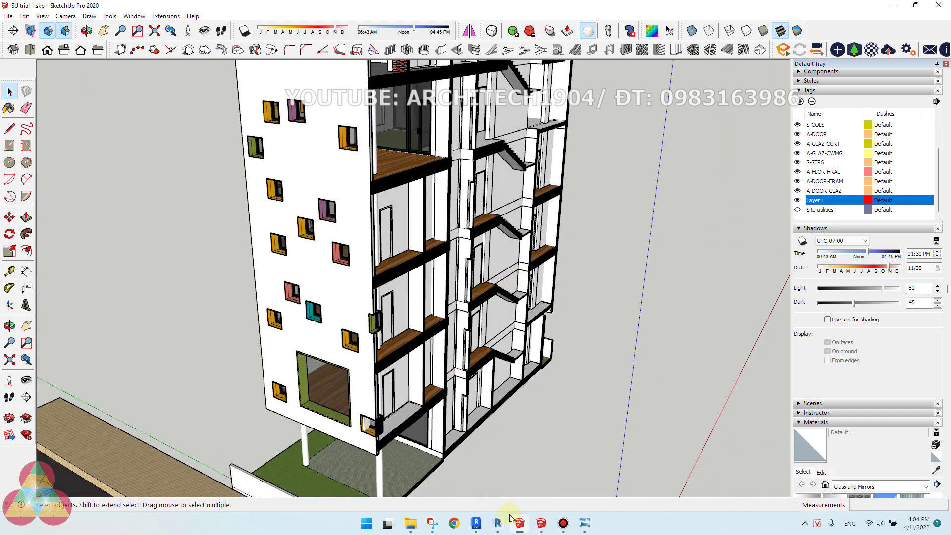
- Switch to Revit 2022 and look at the imported sofas and the house model in their 3D views
left_click(498, 524)
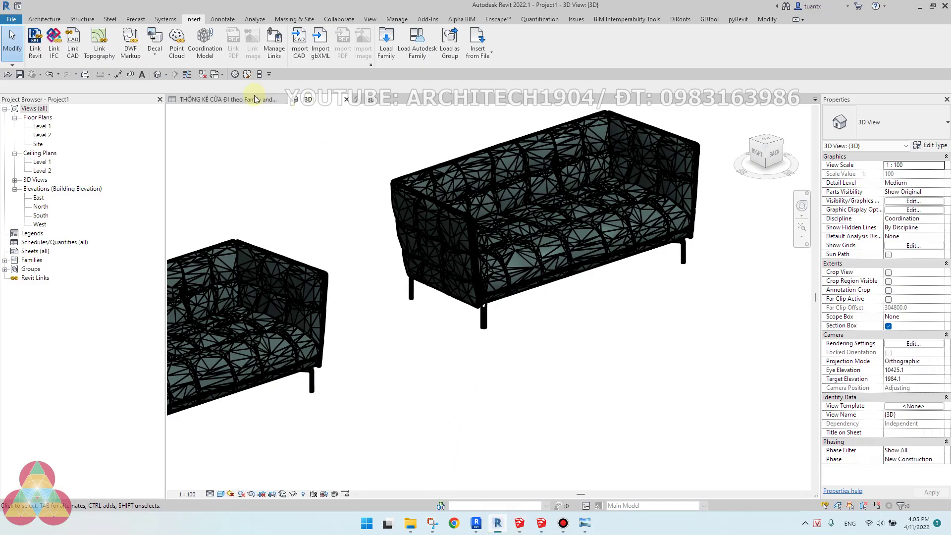
left_click(373, 99)
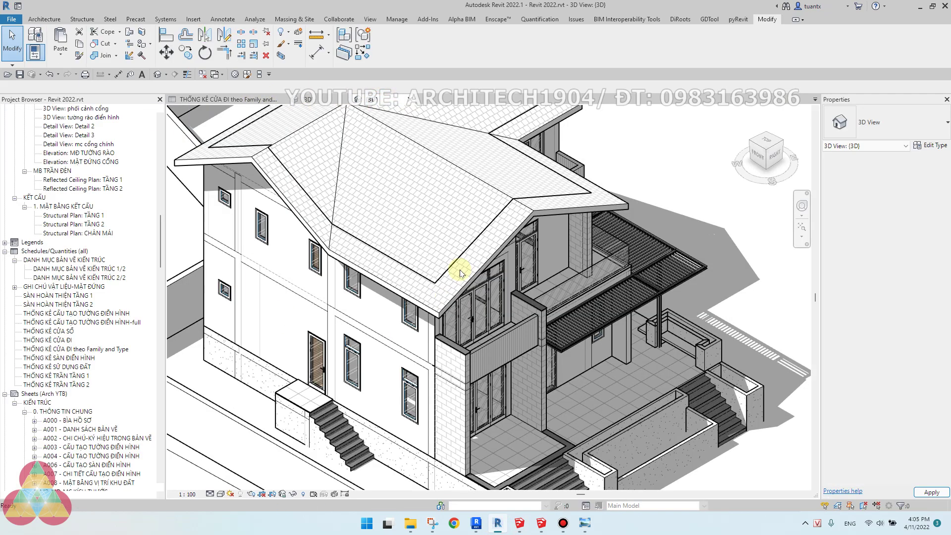
left_click(459, 274)
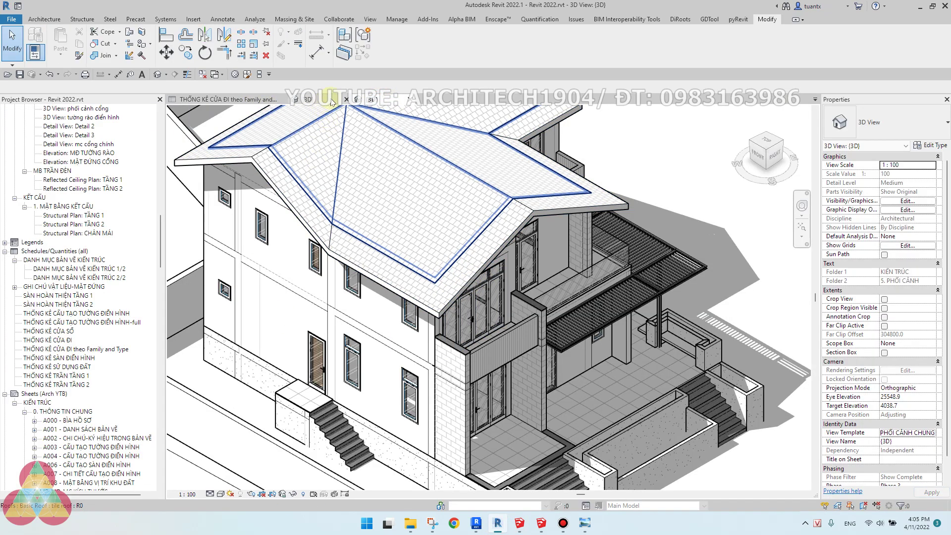
- Switch to Revit 2023 and examine the imported SketchUp building in Project1's 3D view
left_click(479, 523)
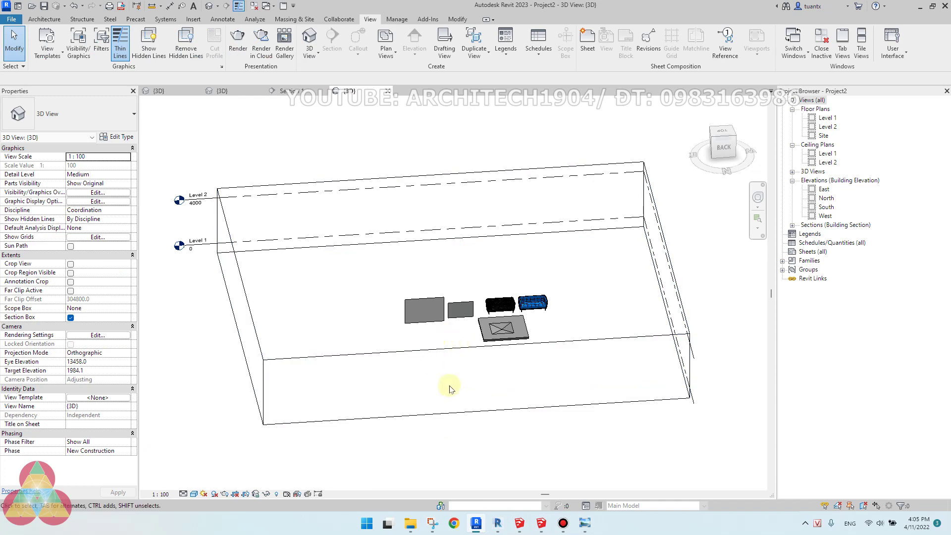
left_click(164, 90)
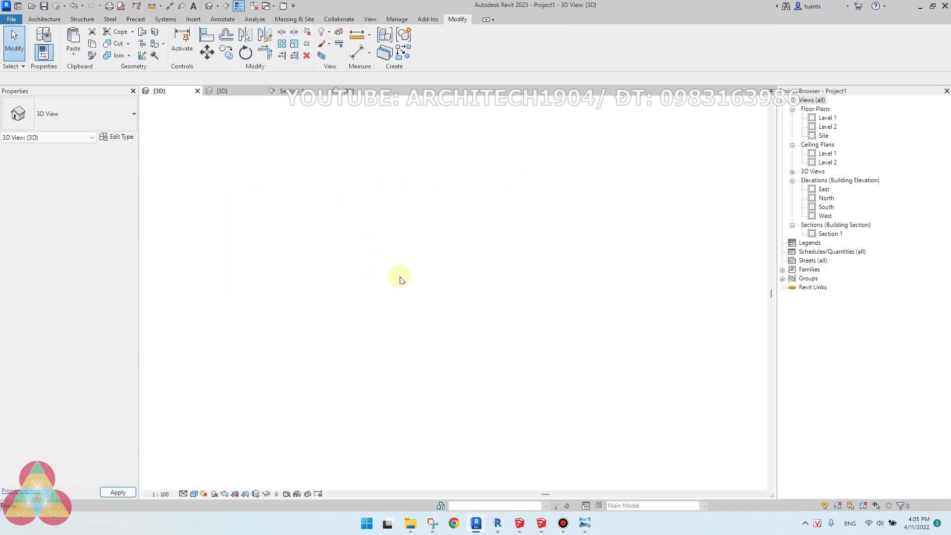
left_click(556, 176)
scroll(549, 171, "up", 3)
left_click(194, 21)
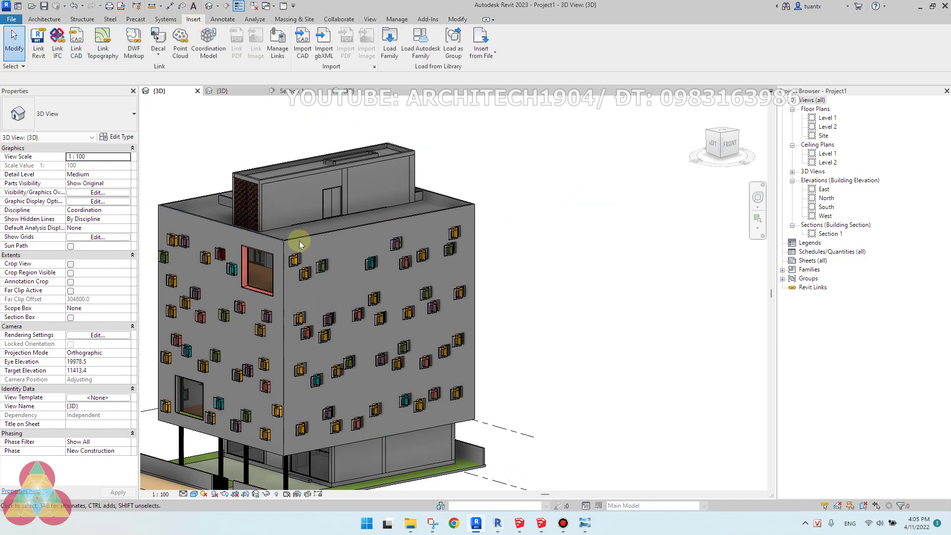
middle_click_drag(774, 341, 501, 266)
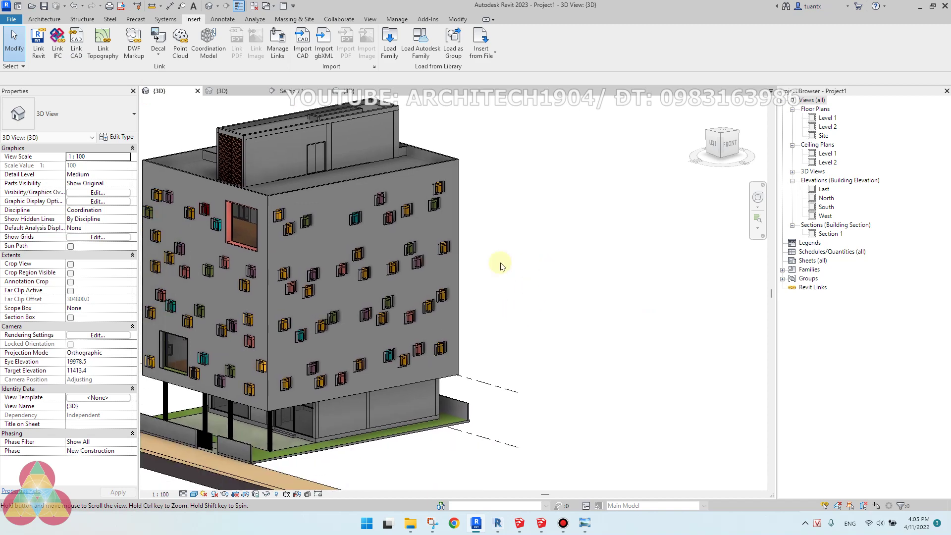
- Select the imported SU trial 1.skp building and widen its properties to read the Enable Cutting in Views option
left_click(374, 173)
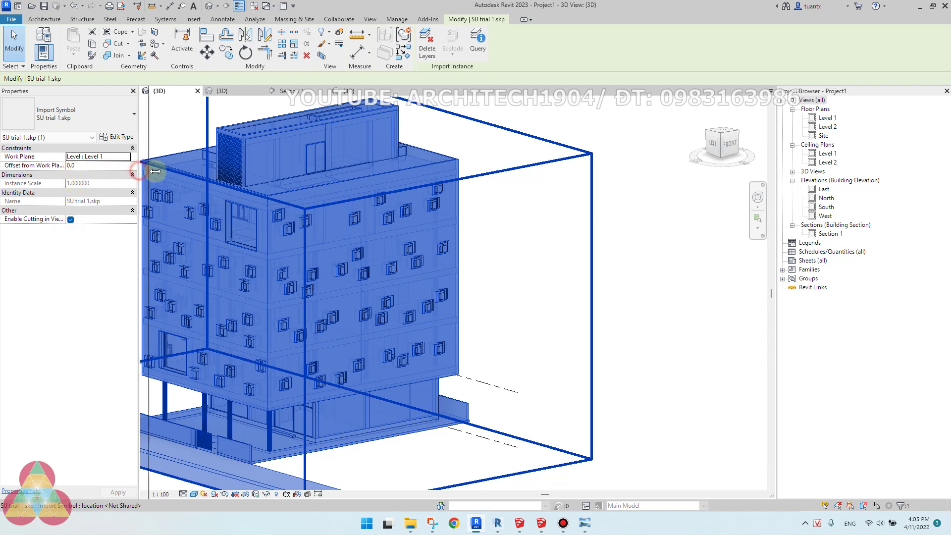
left_click_drag(139, 169, 163, 170)
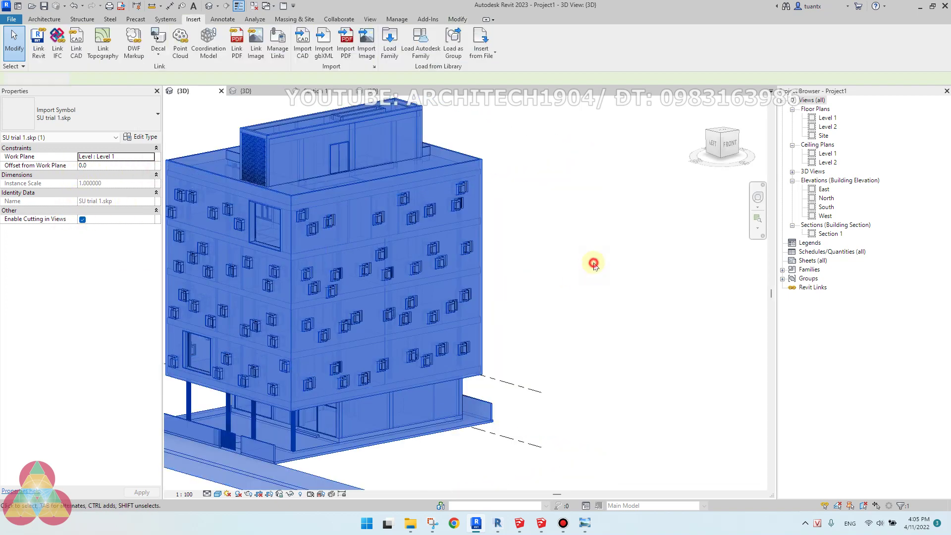
left_click(594, 266)
- Go to Project1's Section 1 and examine how the imported building's floors and stairs are cut
double_click(827, 234)
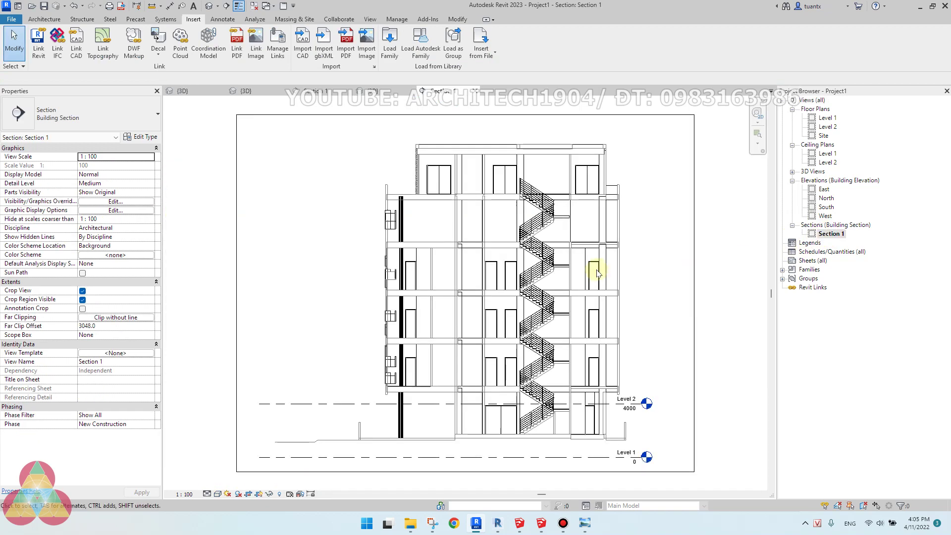
scroll(257, 277, "up", 2)
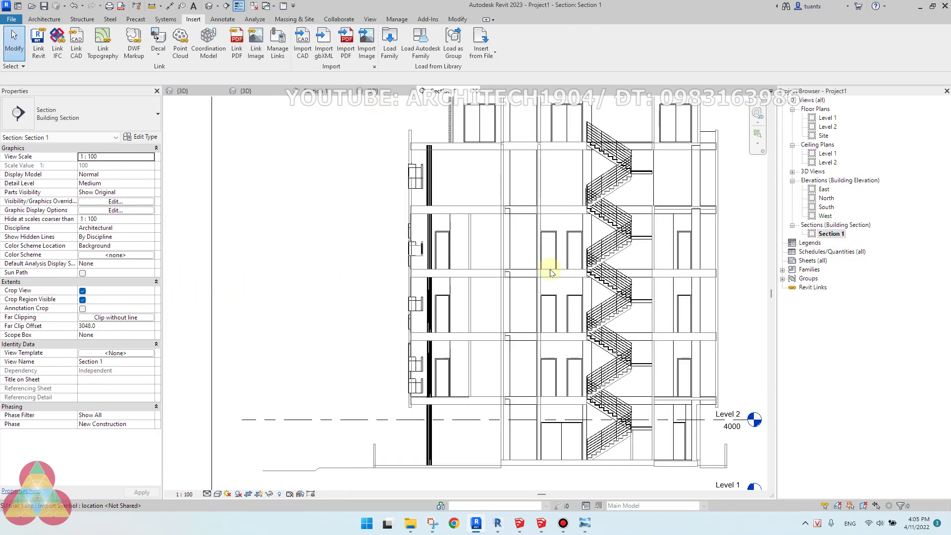
scroll(563, 250, "up", 2)
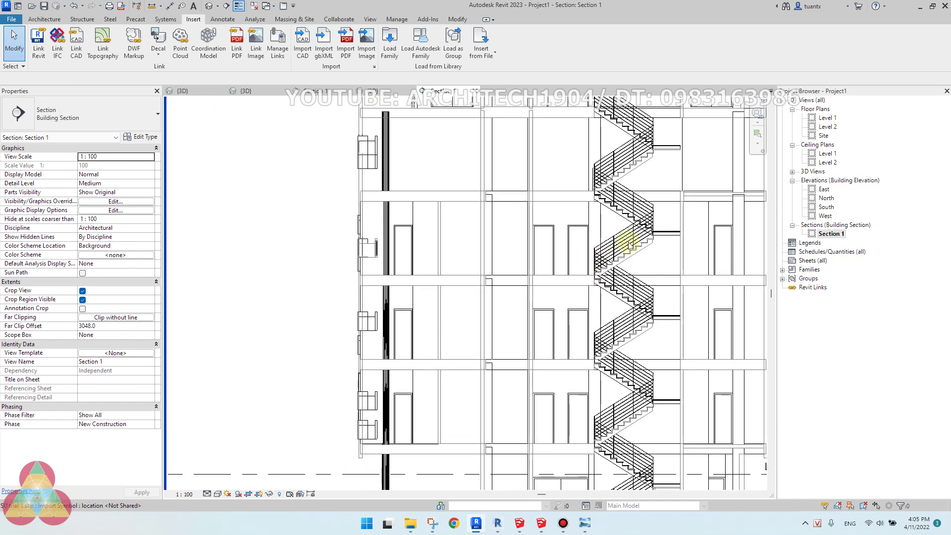
- Look at the imported building in the Level 1 and Level 2 floor plans
double_click(824, 119)
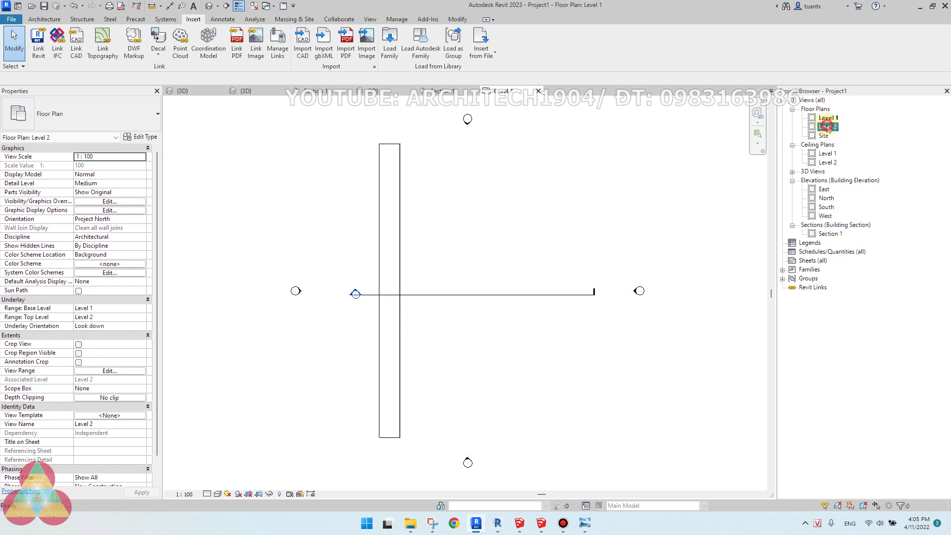
double_click(826, 126)
scroll(574, 257, "up", 1)
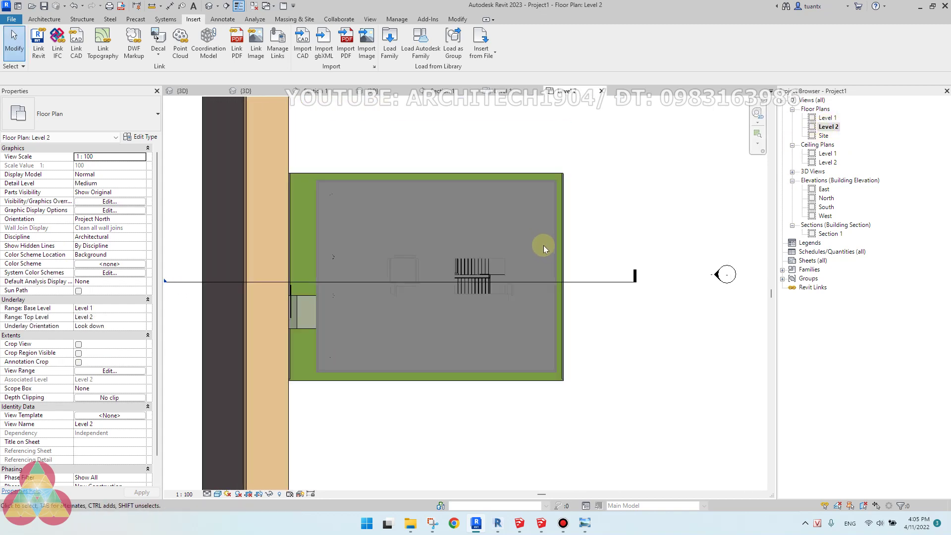
scroll(278, 185, "up", 1)
scroll(369, 201, "up", 2)
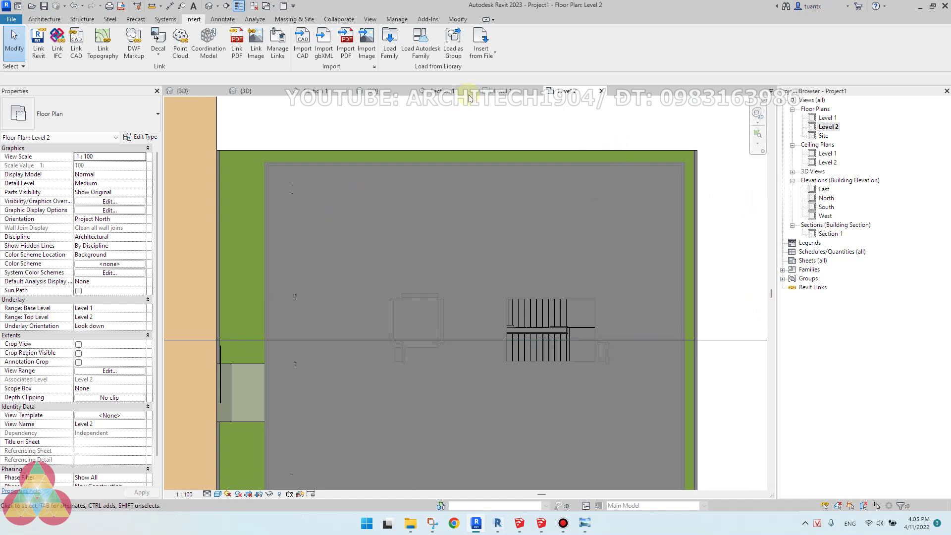
- Turn off Enable Cutting in Views for the imported SU trial 1.skp building in the 3D view
left_click(208, 6)
left_click(293, 223)
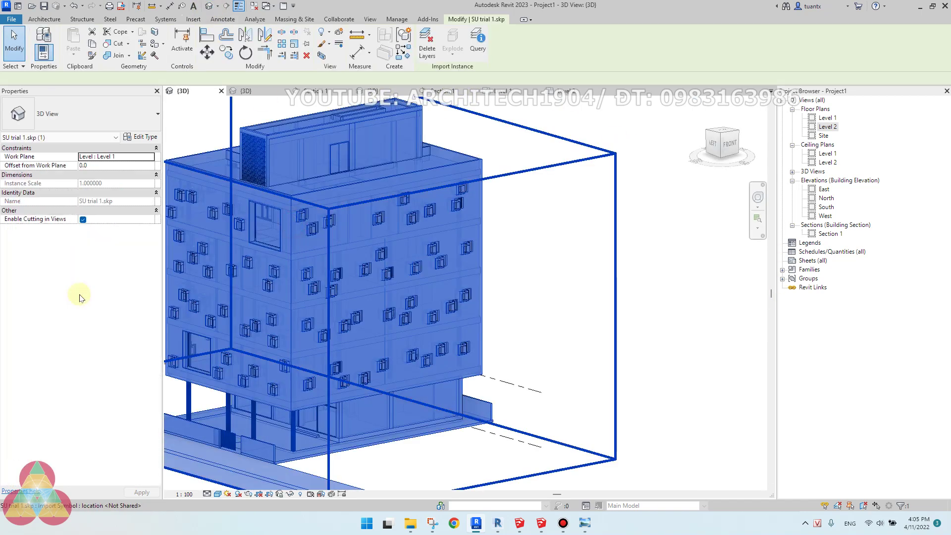
left_click(82, 220)
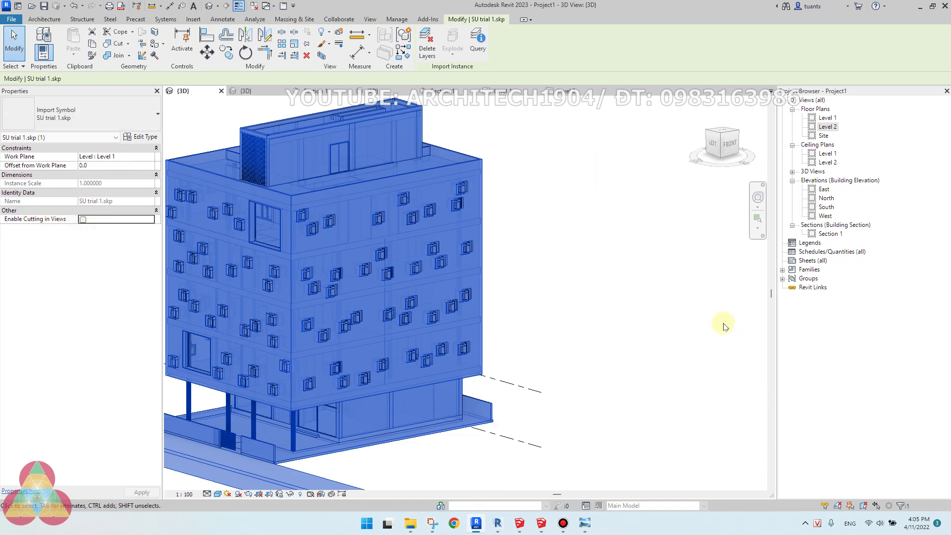
left_click(709, 321)
- Return to Section 1 and examine how the imported building is represented without cutting enabled
double_click(828, 234)
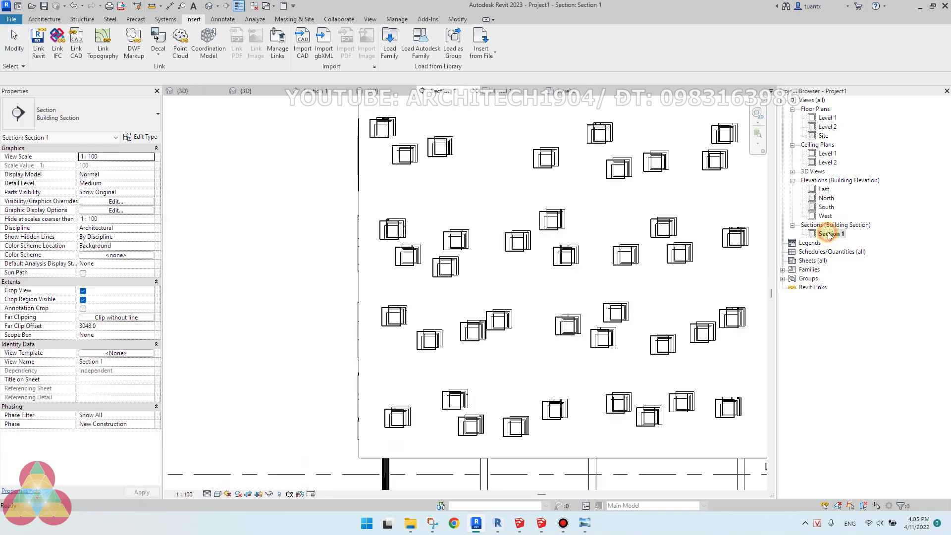
scroll(582, 311, "down", 4)
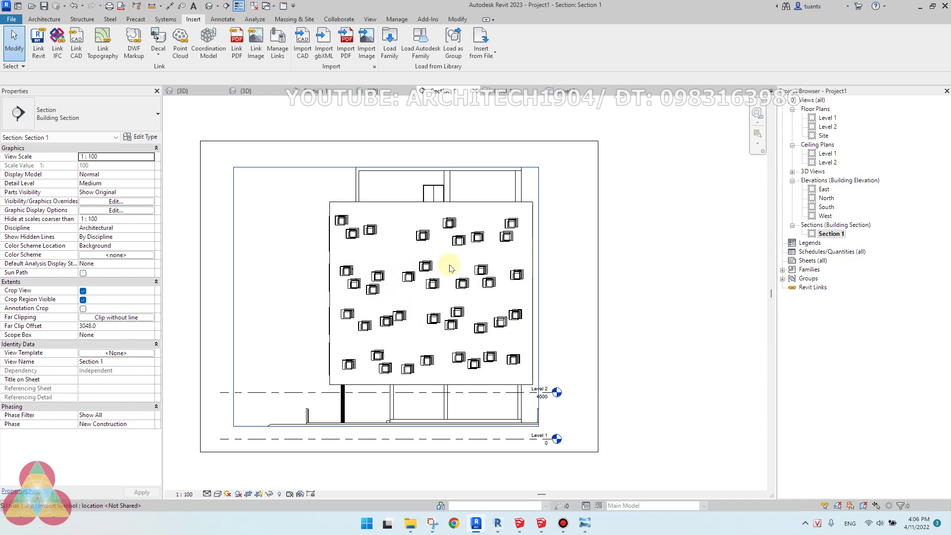
scroll(448, 267, "up", 1)
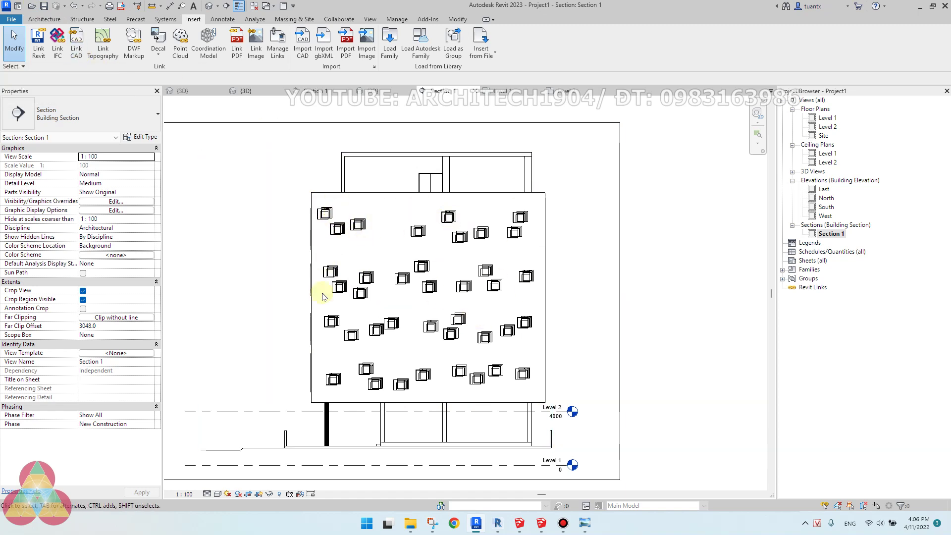
- Bring up Project2's 3D view, switch to the Revit 2023 notes image, and read on to the Displace Element item
left_click(389, 91)
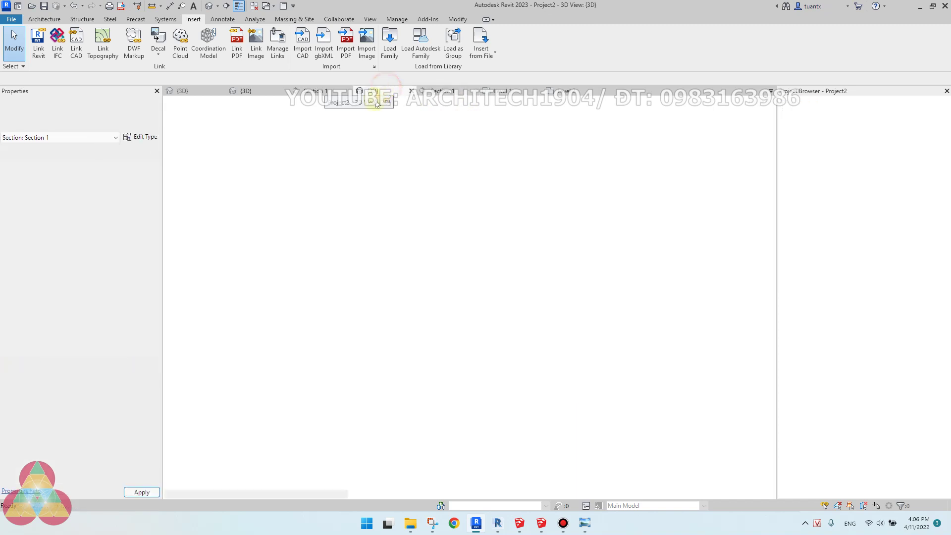
left_click(584, 524)
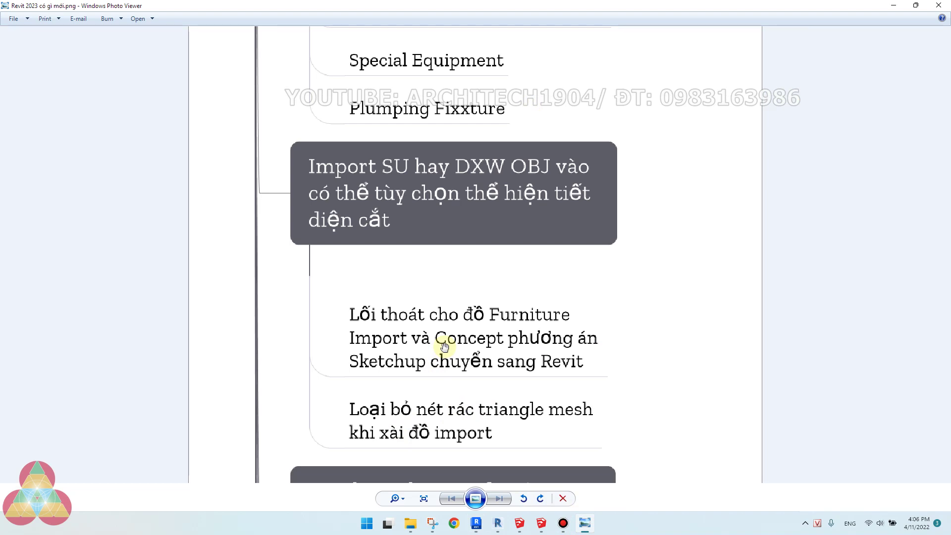
scroll(443, 349, "down", 2)
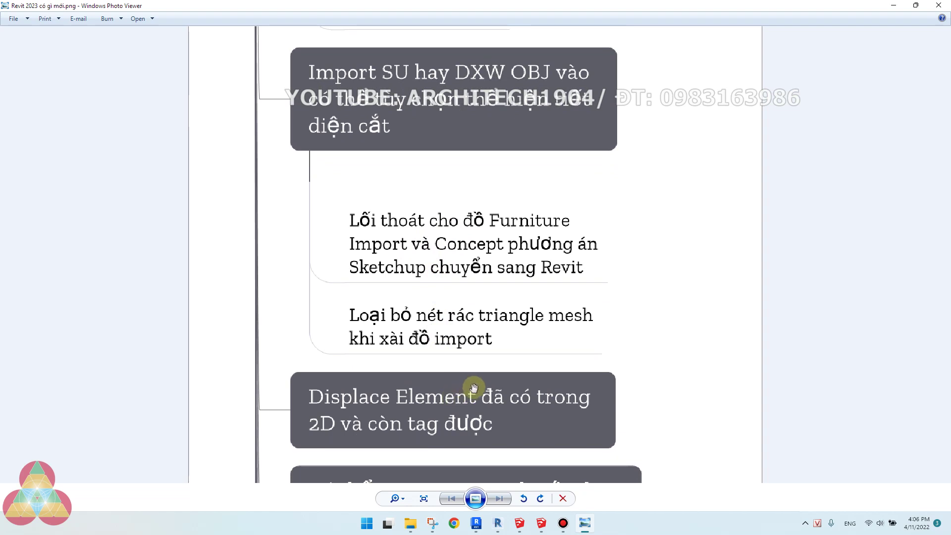
scroll(474, 395, "up", 1)
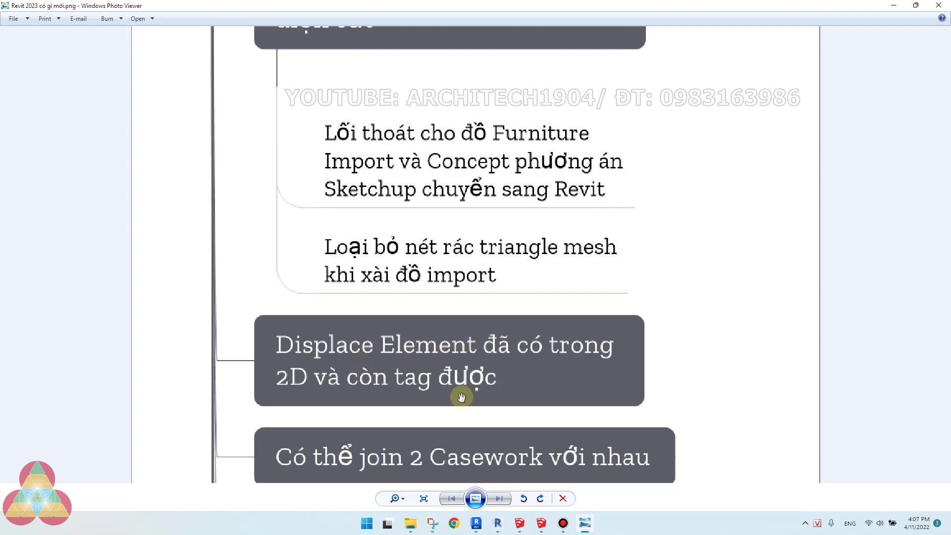
- Switch to Revit and bring up the house's 3D view in the Revit 2023.rvt project
left_click(476, 523)
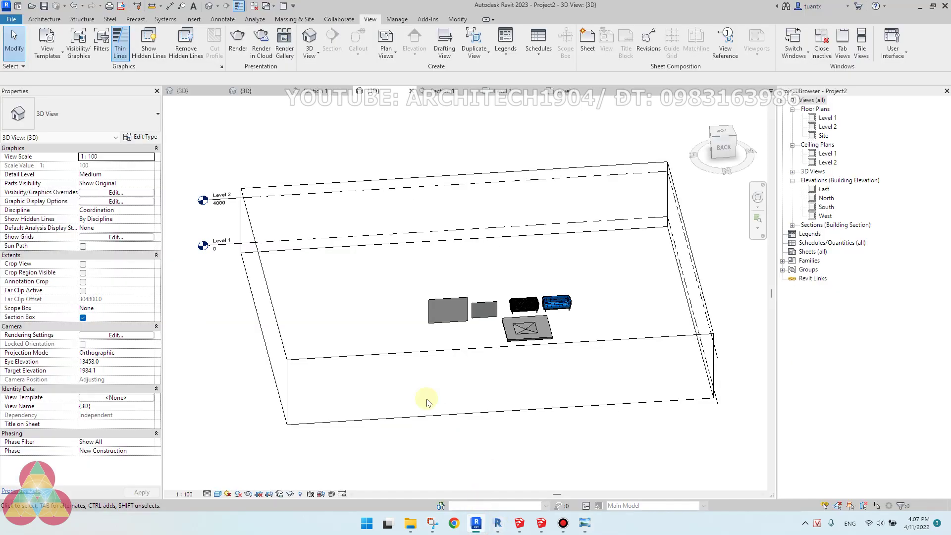
left_click(254, 6)
left_click(198, 93)
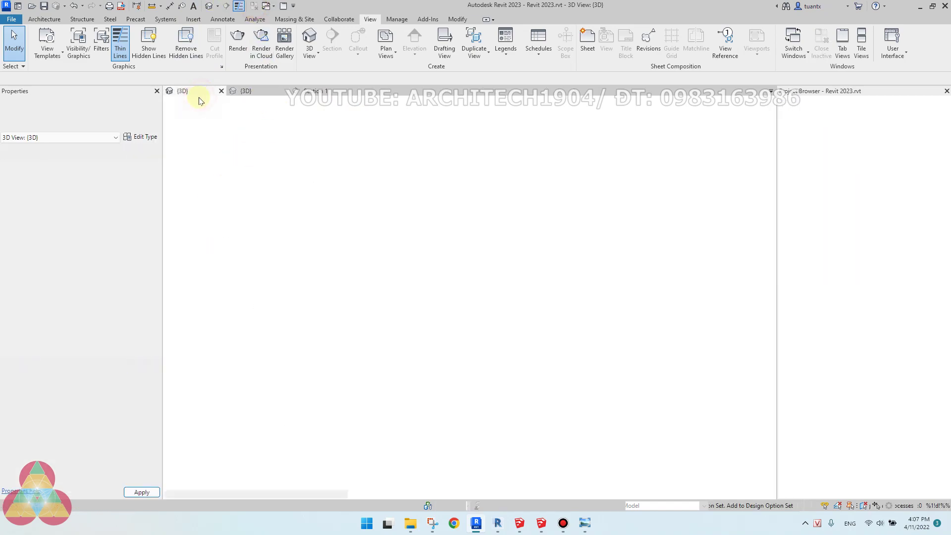
scroll(403, 304, "down", 2)
scroll(360, 369, "up", 4)
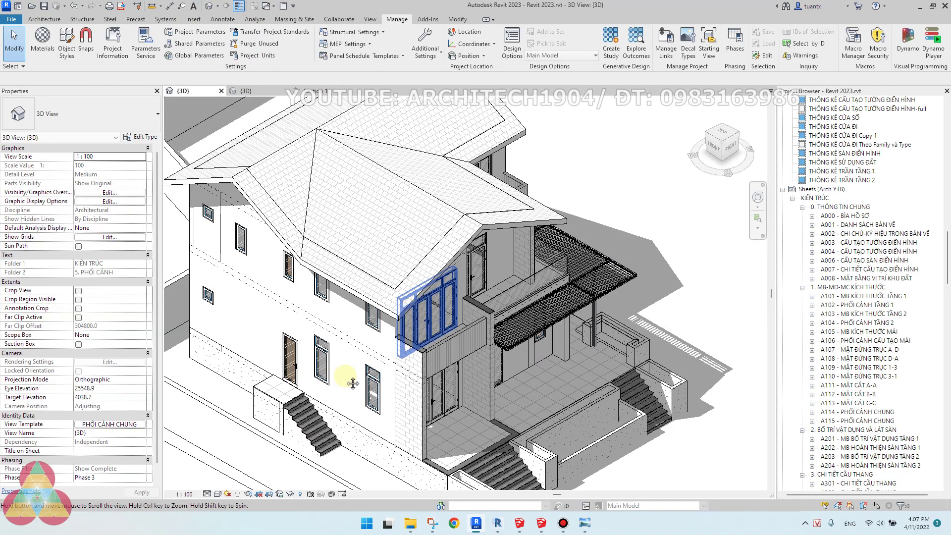
middle_click_drag(360, 369, 409, 304)
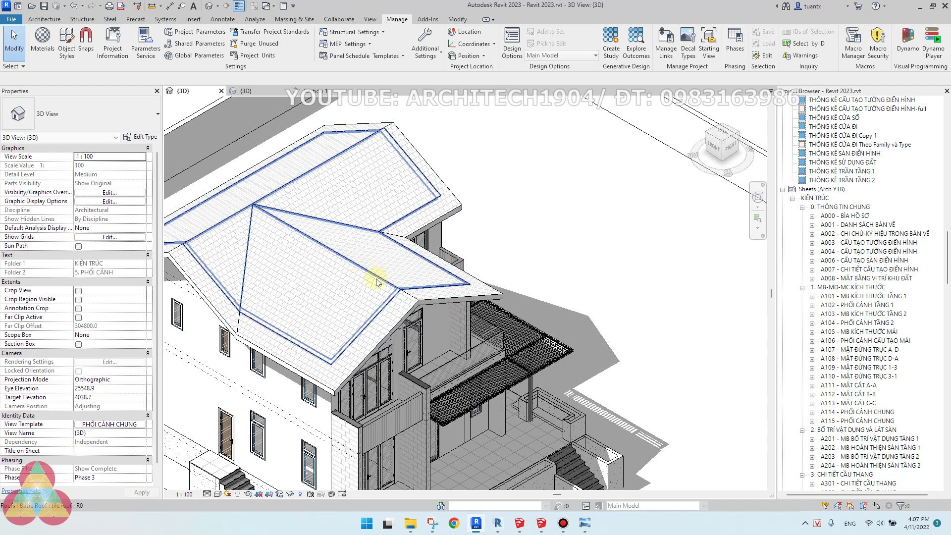
- Displace the tiled roof border A-mái BTCT-dán lito-lợp ngói upward from the house as a displacement set
left_click(411, 301)
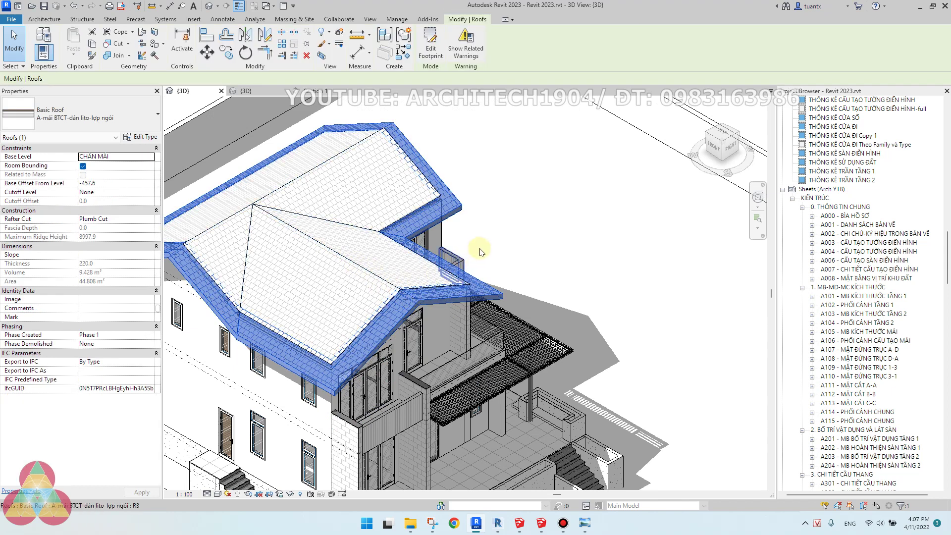
scroll(478, 251, "down", 2)
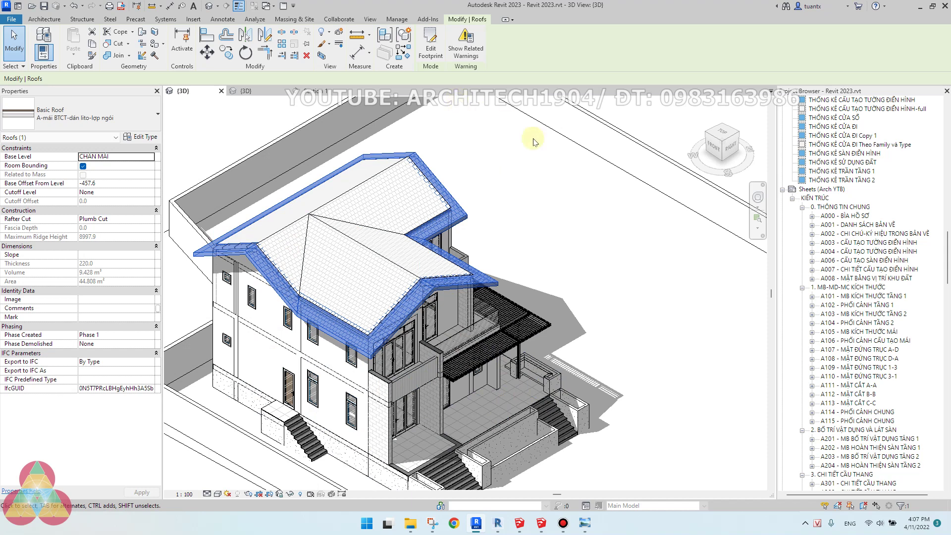
scroll(860, 256, "up", 1)
scroll(859, 256, "up", 9)
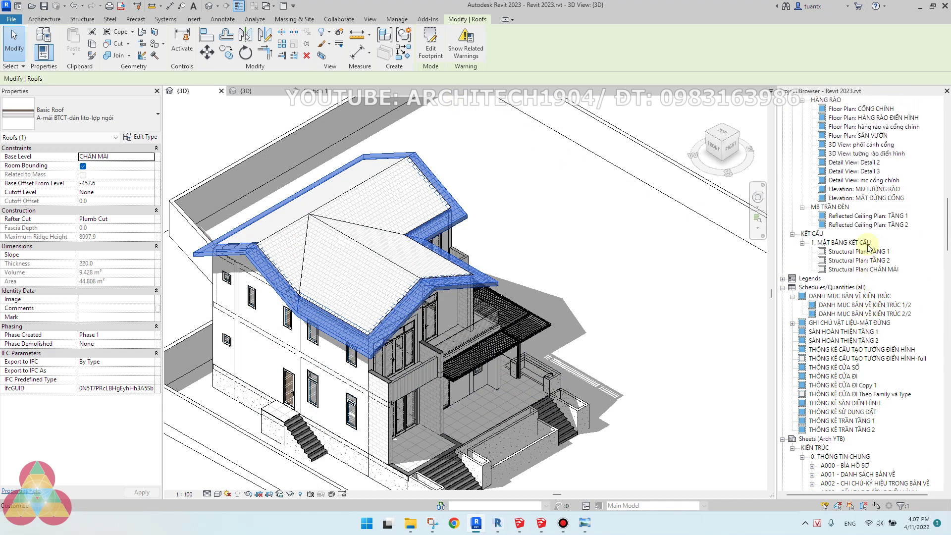
left_click(338, 33)
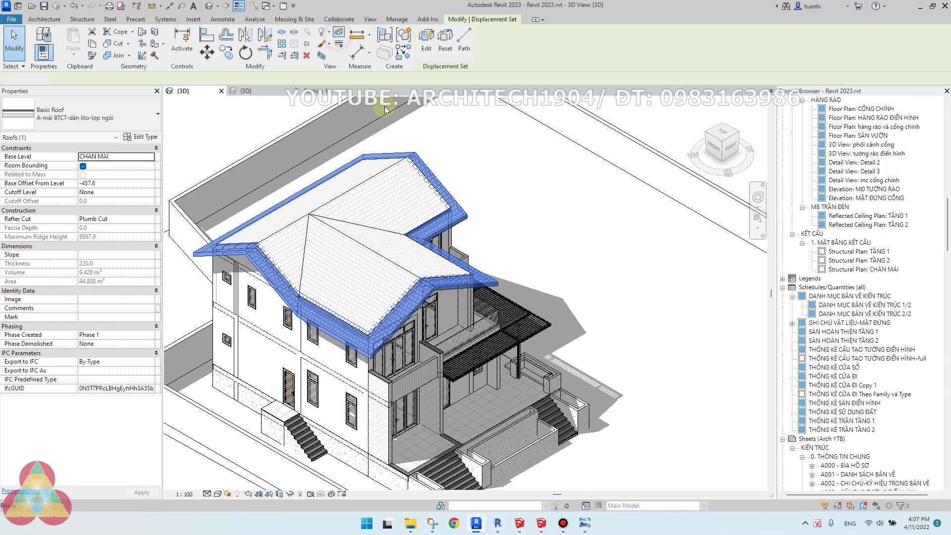
left_click_drag(370, 225, 372, 181)
left_click(581, 233)
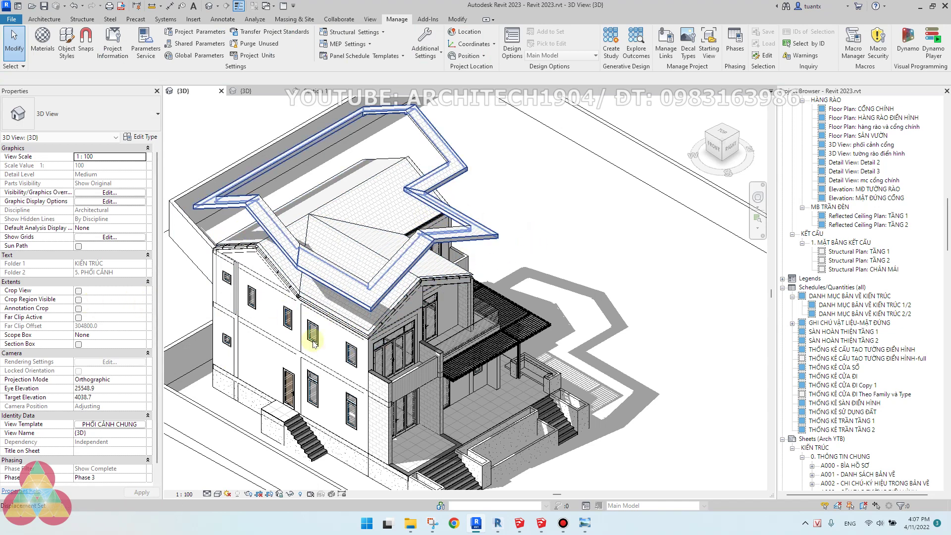
- Open the Detail 2 detail view of the fence and look at its upper part
left_click(857, 180)
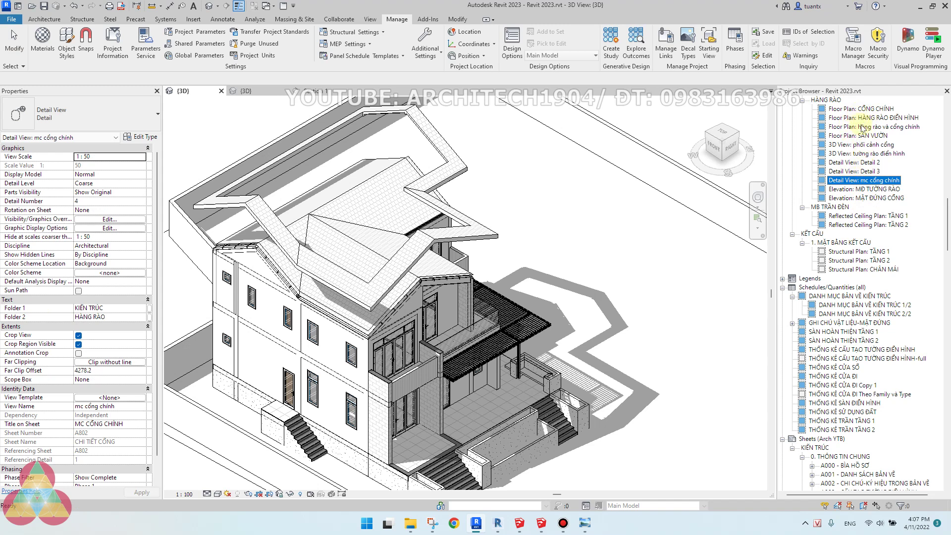
double_click(862, 163)
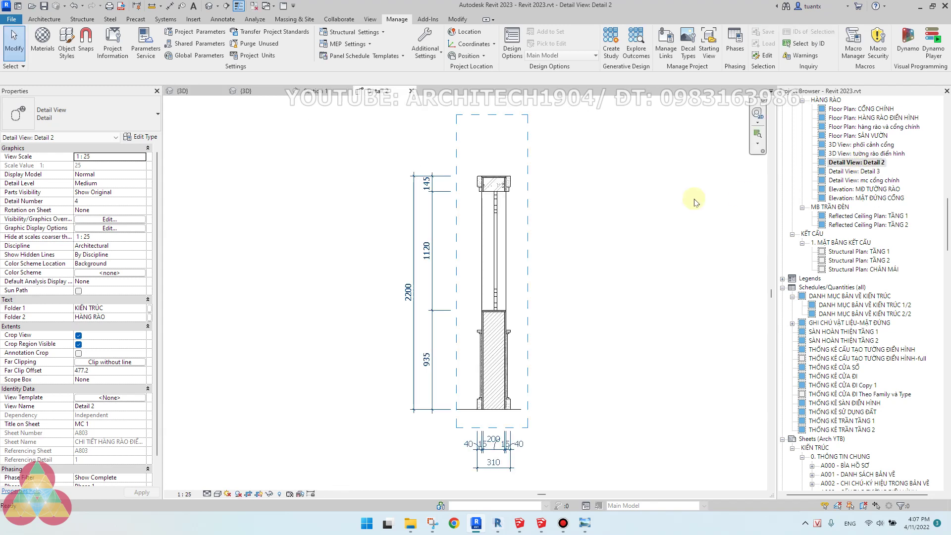
scroll(580, 193, "up", 2)
scroll(589, 183, "up", 1)
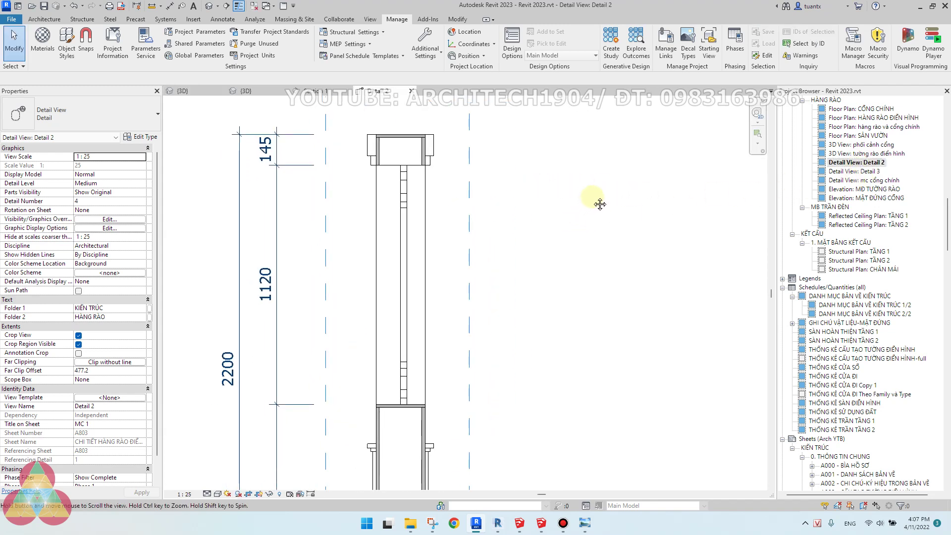
scroll(503, 200, "up", 1)
middle_click_drag(502, 200, 514, 253)
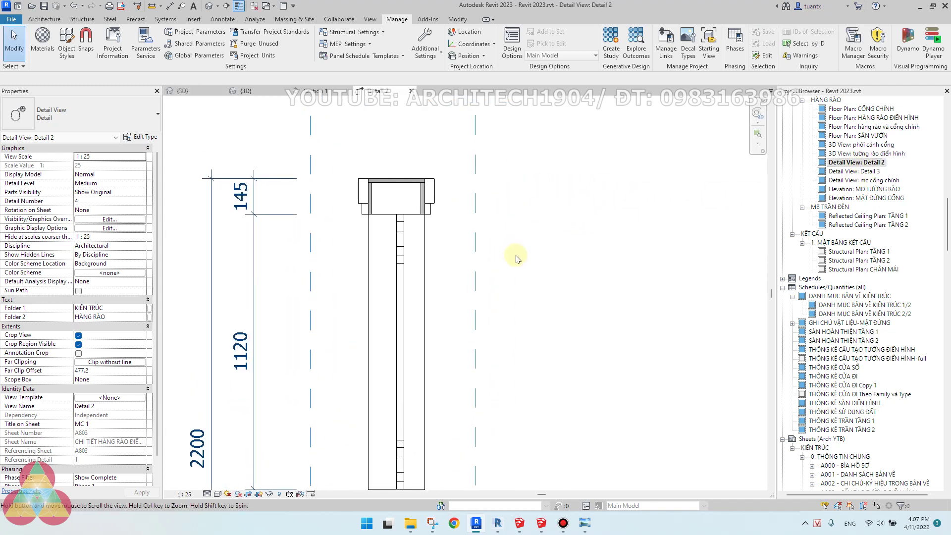
- Displace the fence frame Khung lỗ mở hàng rào horizontally out of the wall, about 230 mm in X
left_click(402, 291)
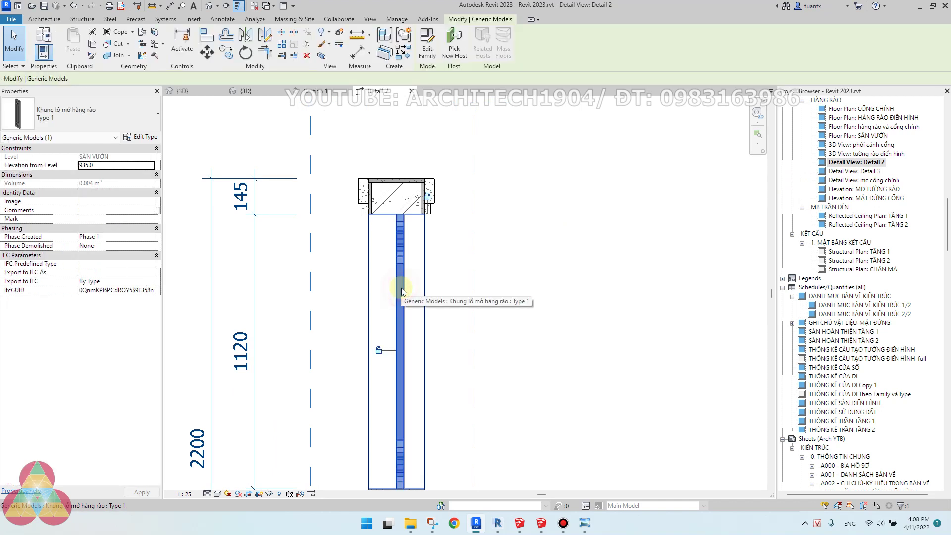
left_click(338, 35)
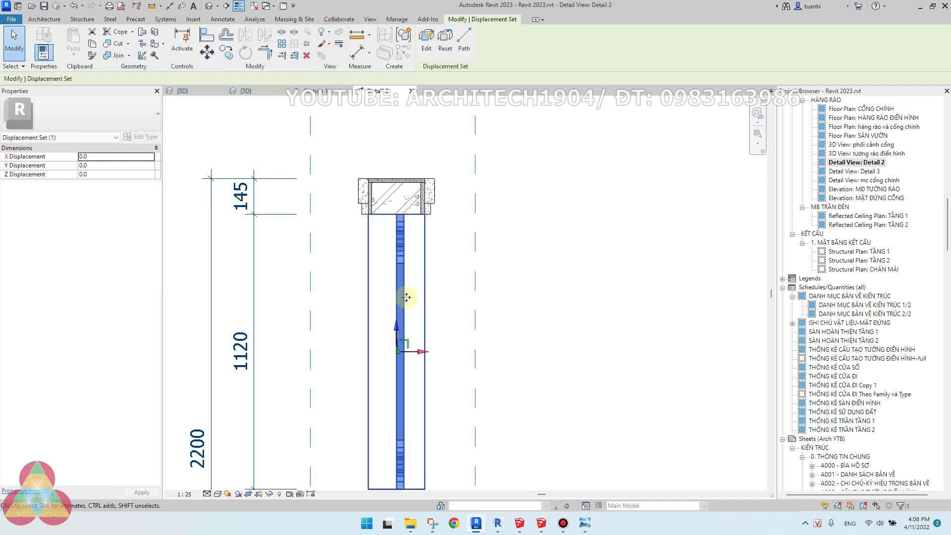
left_click_drag(424, 355, 476, 328)
scroll(556, 314, "down", 2)
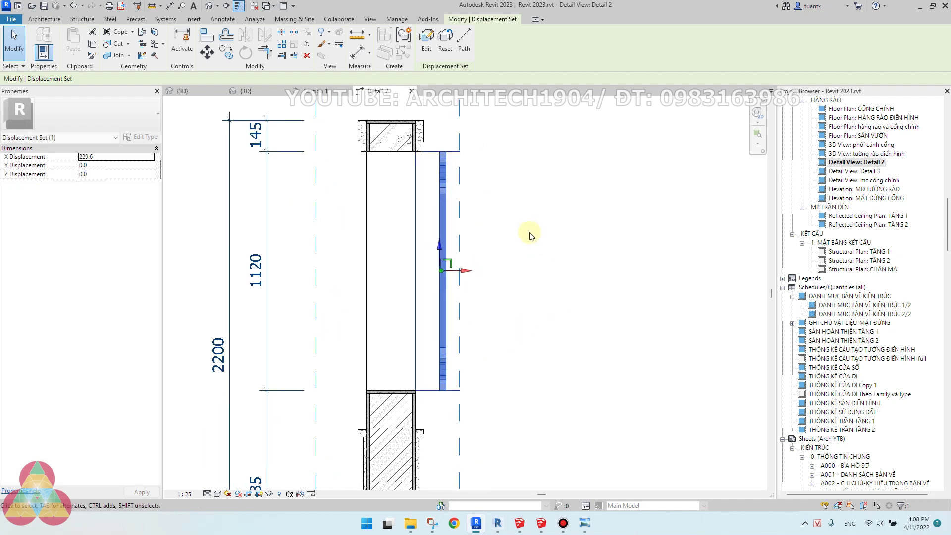
- Add displacement paths to the displaced fence frame at its ends and at its two inner bar edges
left_click(464, 46)
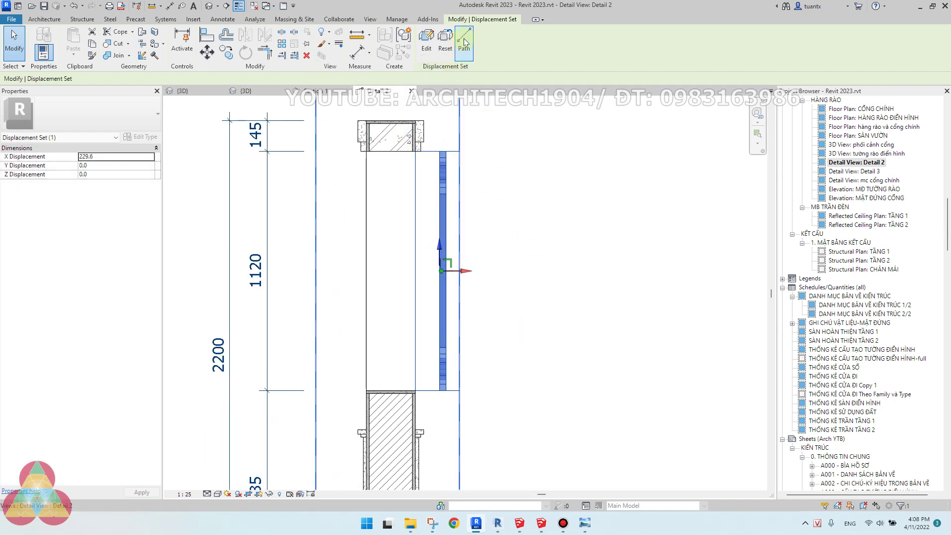
left_click(442, 152)
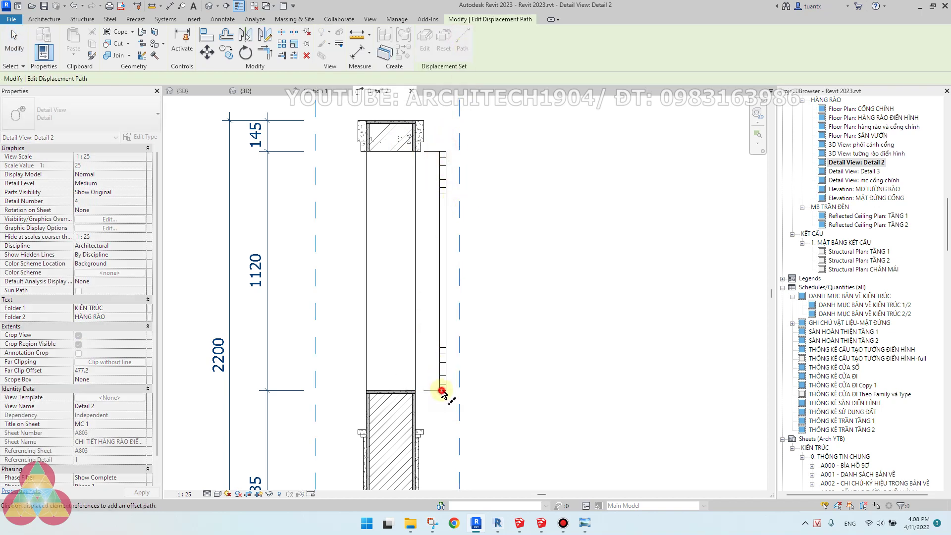
left_click(444, 348)
left_click(443, 194)
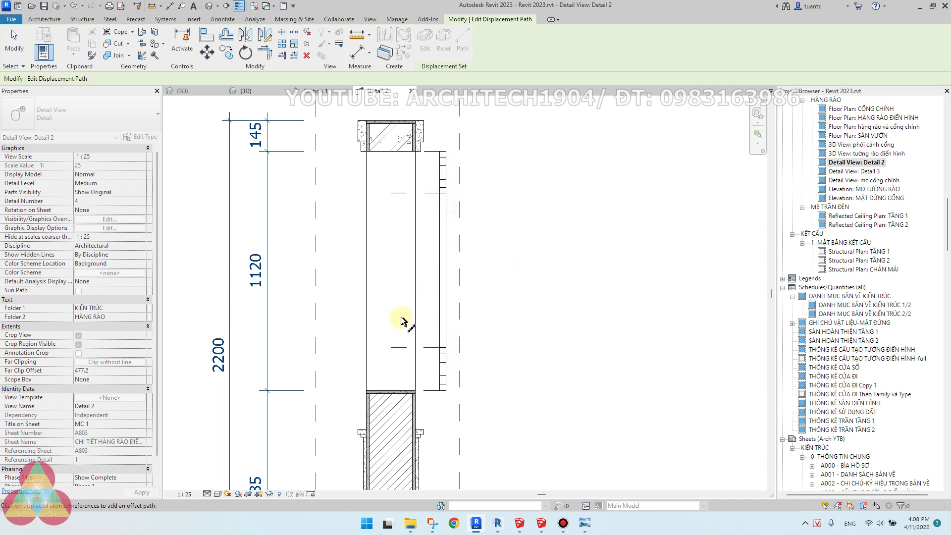
left_click(14, 42)
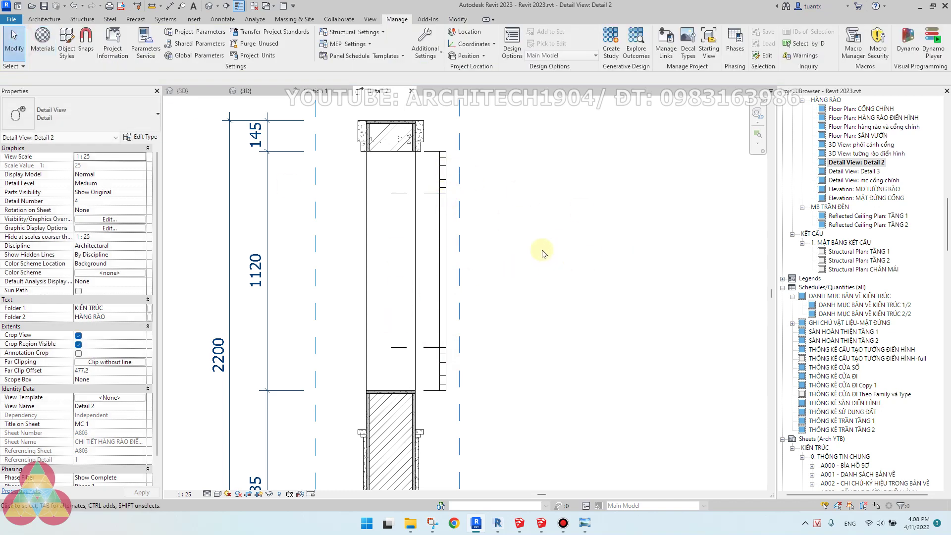
- Try to tag the displaced fence frame by category, declining to load a Generic Models tag
left_click(442, 183)
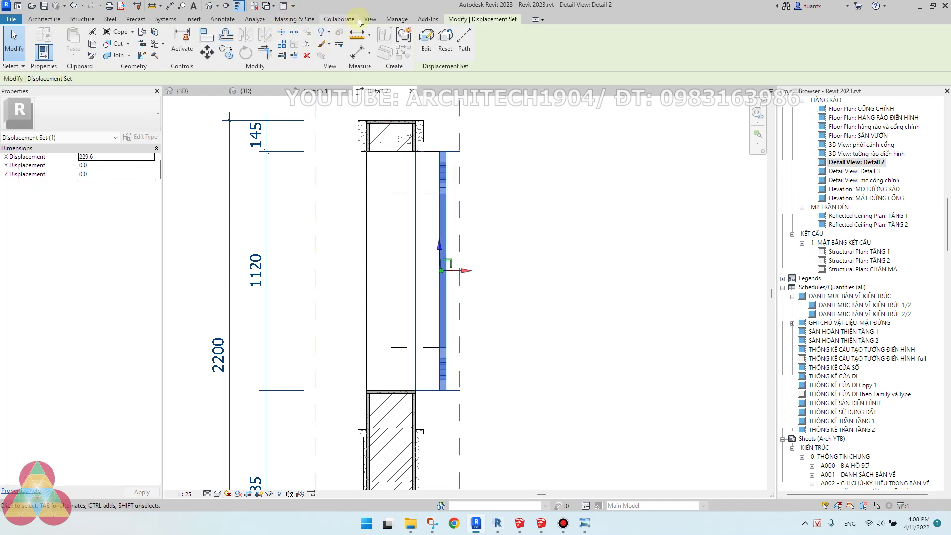
left_click(586, 524)
left_click(587, 524)
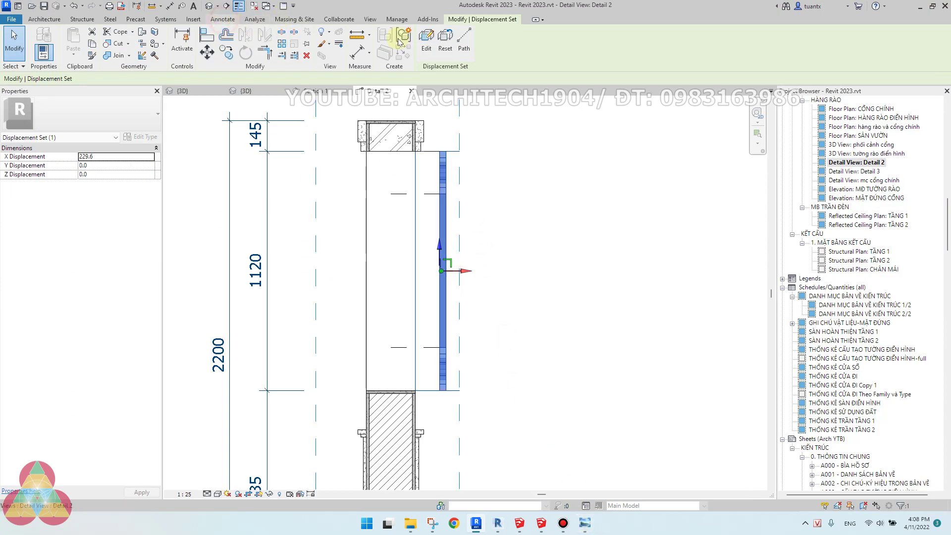
left_click(224, 19)
left_click(497, 50)
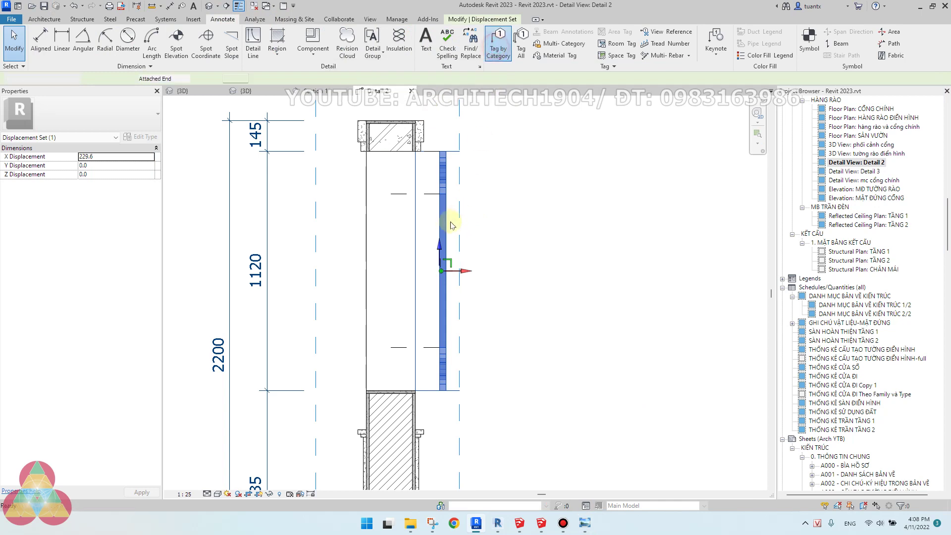
left_click(443, 221)
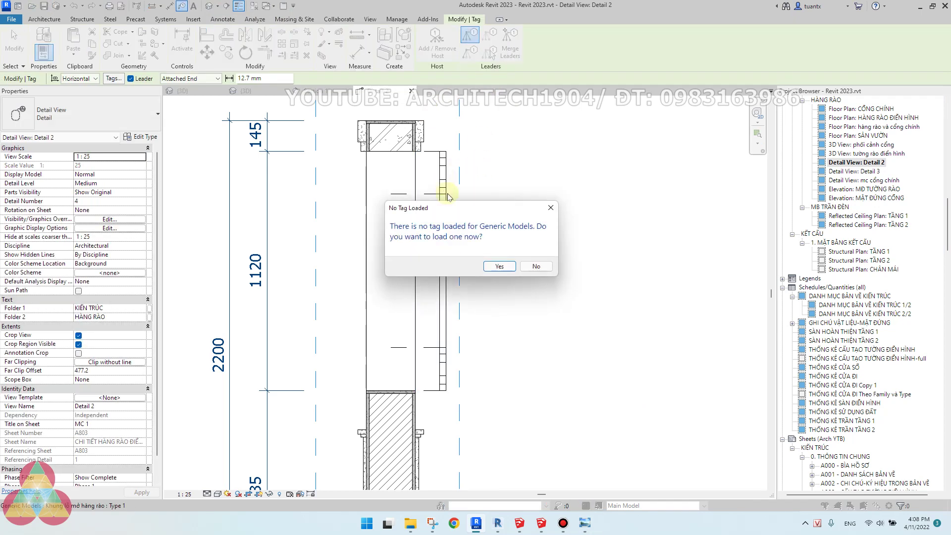
left_click(551, 265)
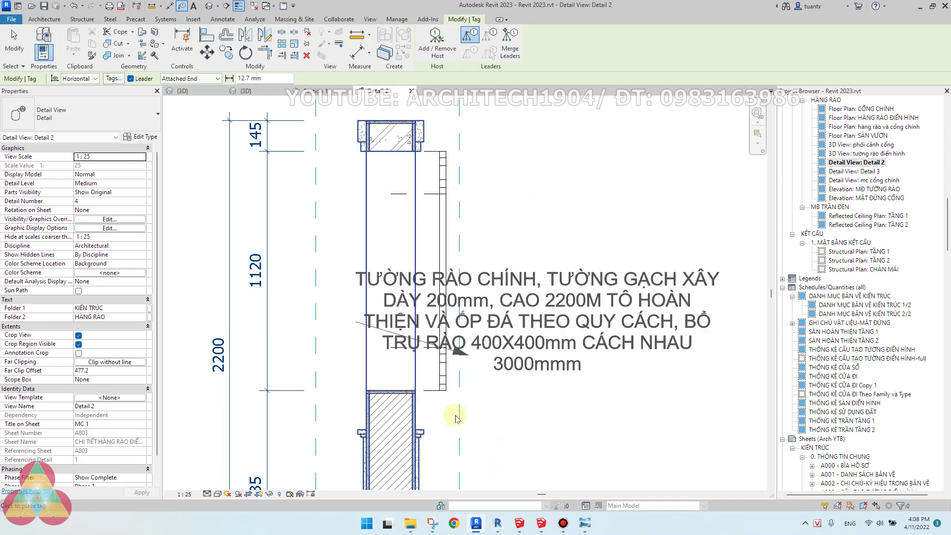
- Switch to the Revit 2023 notes image and read the Displace Element and Casework join items
key("alt+Tab")
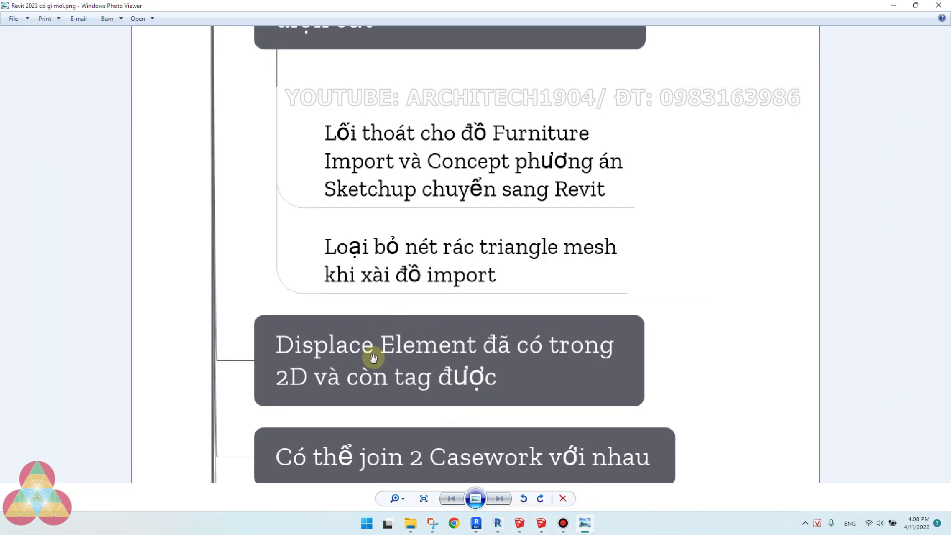
left_click_drag(372, 357, 346, 266)
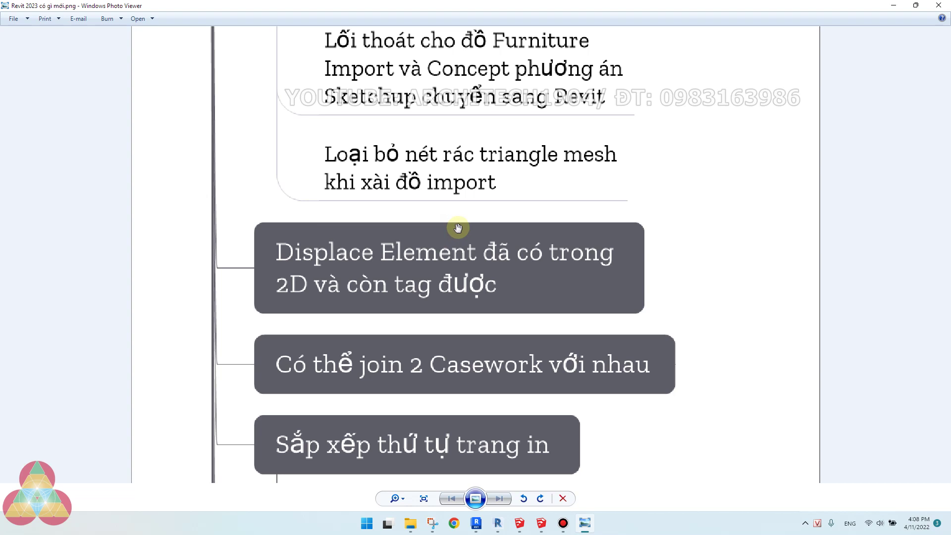
left_click_drag(461, 279, 447, 217)
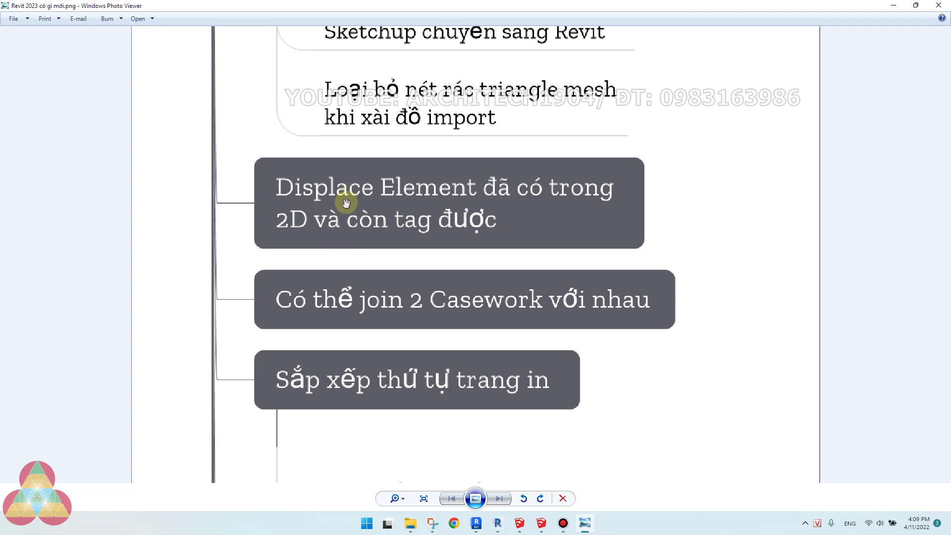
left_click_drag(356, 244, 342, 259)
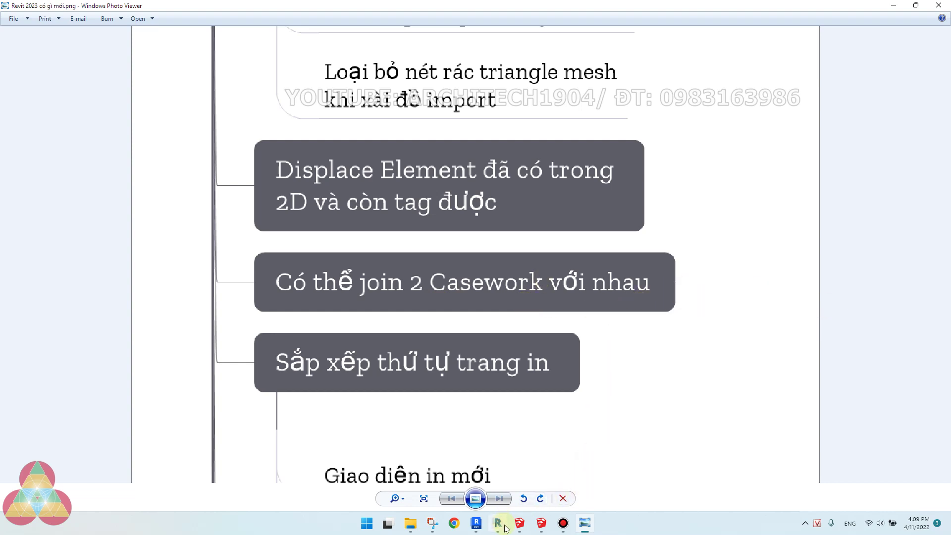
- Return to Revit and start an in-place component with the Casework family category selected
mouse_move(507, 526)
left_click(476, 523)
left_click(117, 54)
left_click(99, 94)
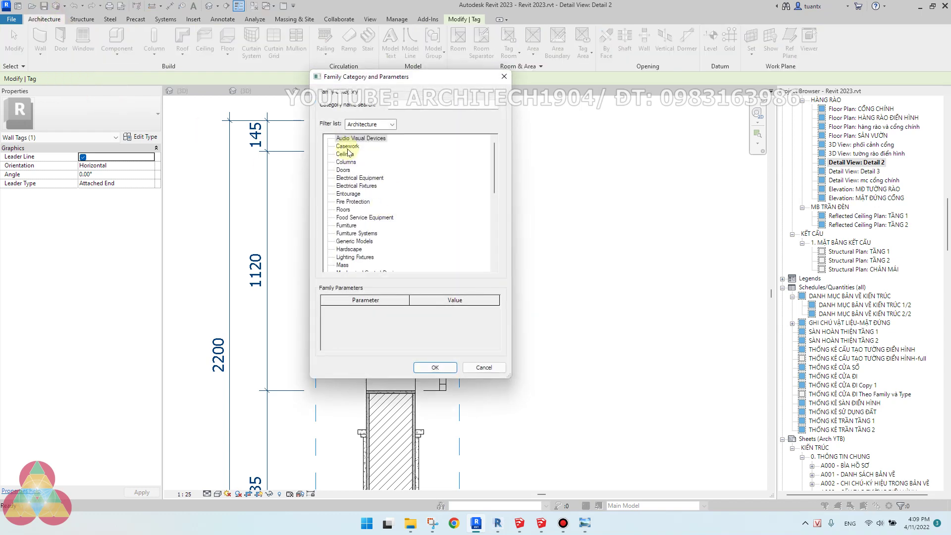
left_click(349, 147)
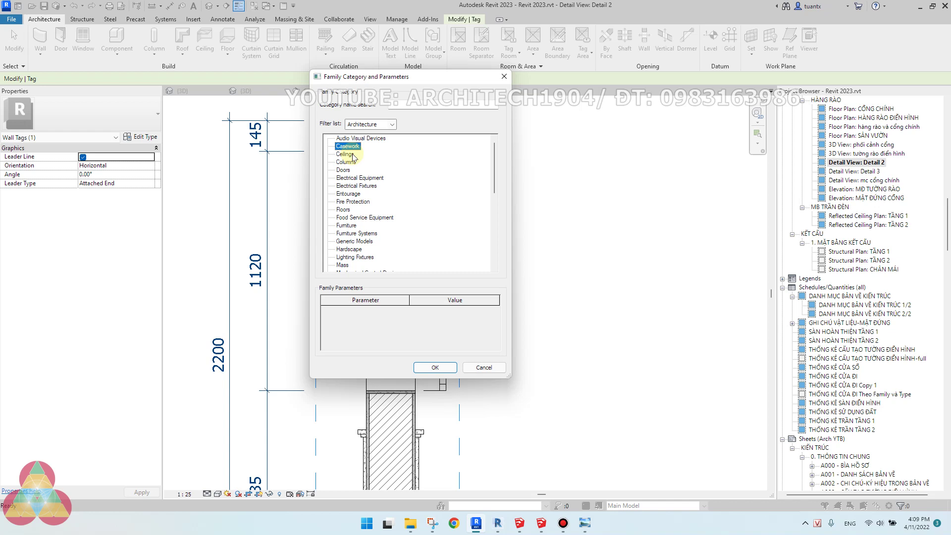
- Read the notes image on to the print-order item, and back in Revit dismiss the family category selection
left_click(587, 524)
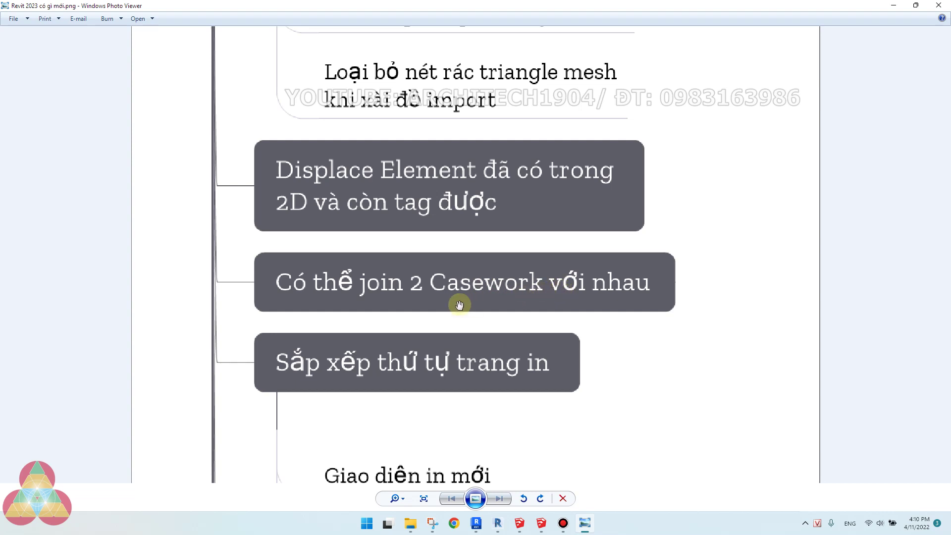
left_click_drag(456, 282, 382, 263)
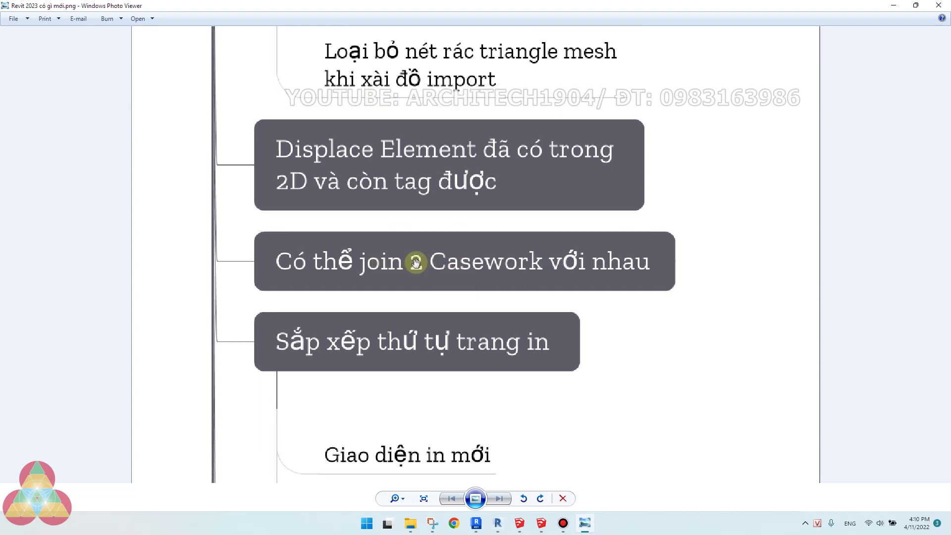
scroll(444, 290, "down", 2)
left_click_drag(443, 295, 433, 217)
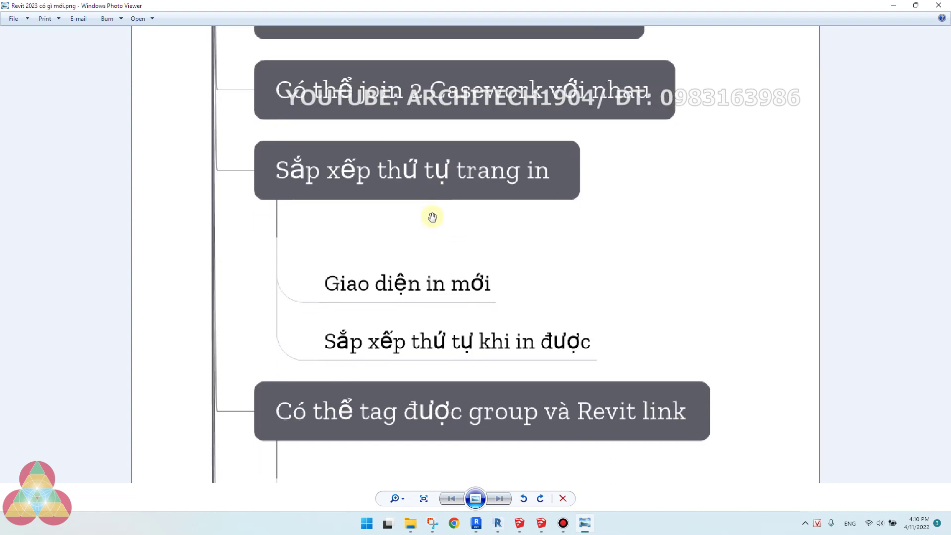
left_click(483, 527)
left_click(506, 77)
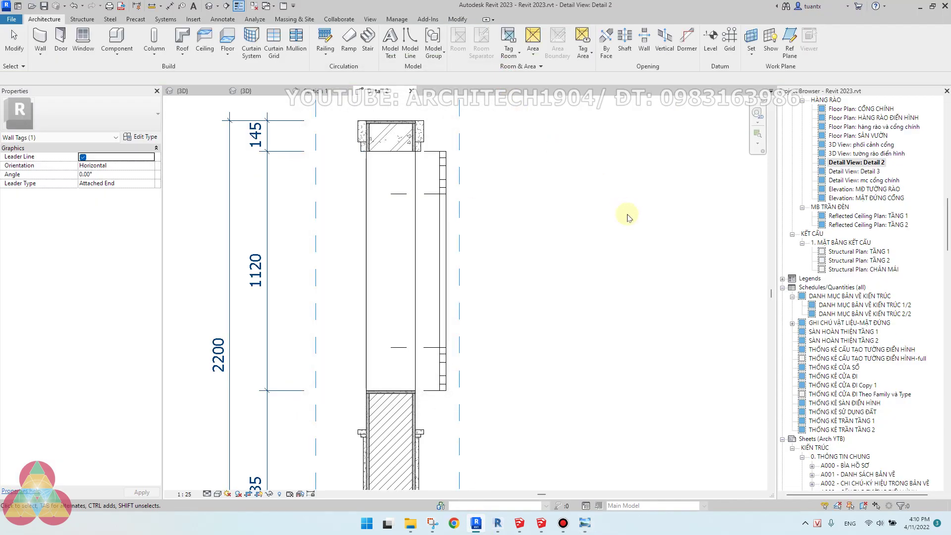
- Clear the selection, start printing and bring up the list of selected views and sheets beside the print settings
left_click(627, 217)
left_click(110, 6)
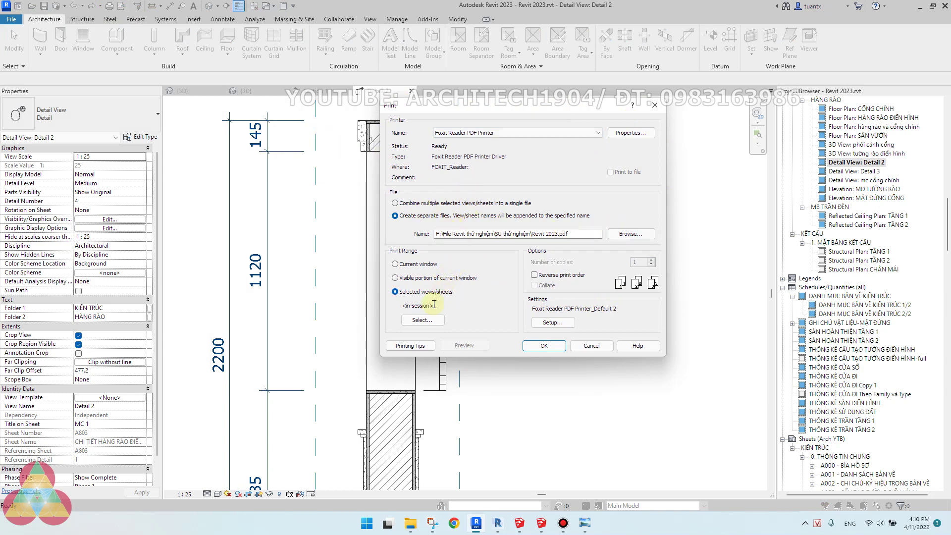
left_click(421, 320)
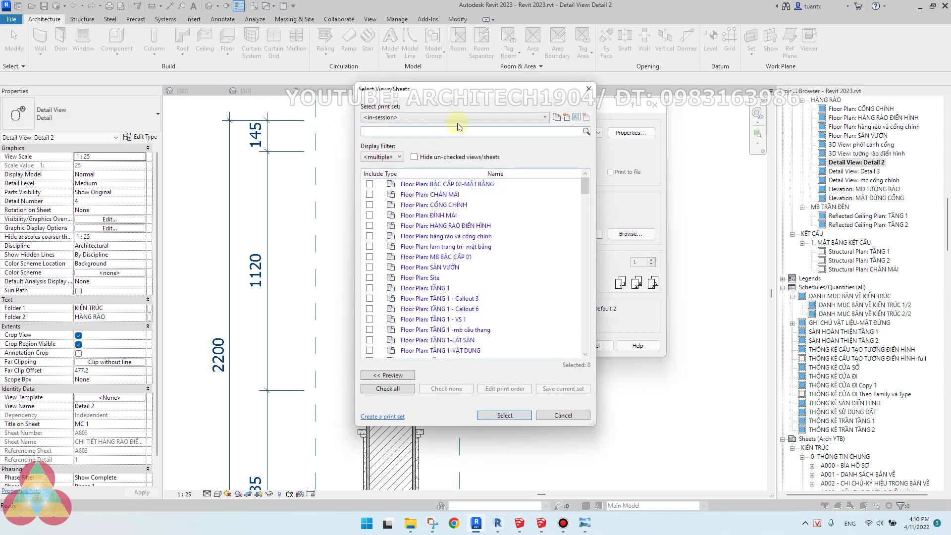
left_click_drag(468, 88, 240, 88)
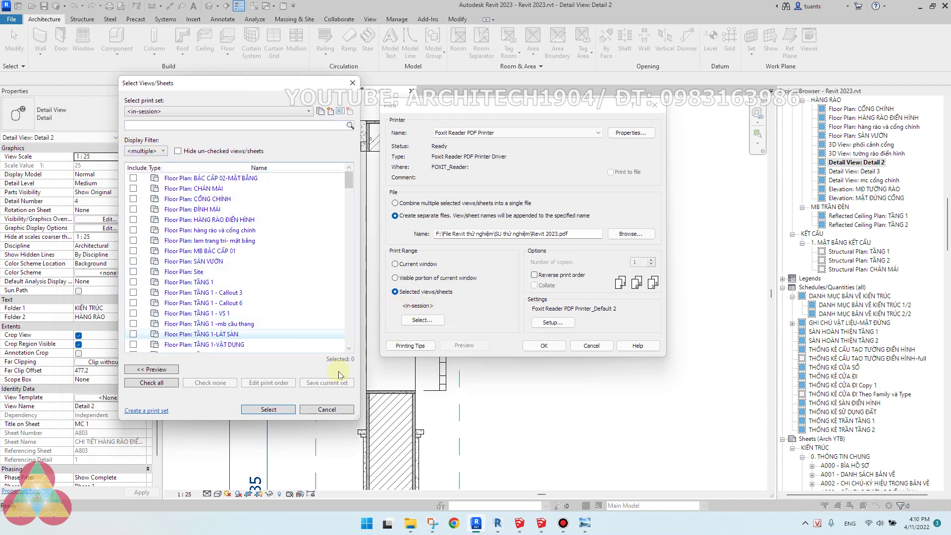
- Switch to Revit 2022, start printing with selected views/sheets and show its View/Sheet Set list for comparison
left_click(498, 523)
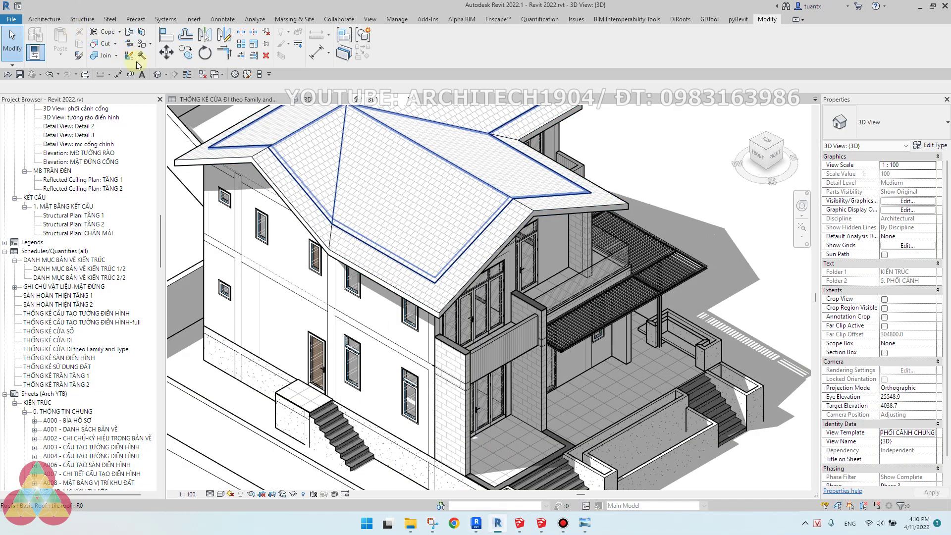
left_click(85, 74)
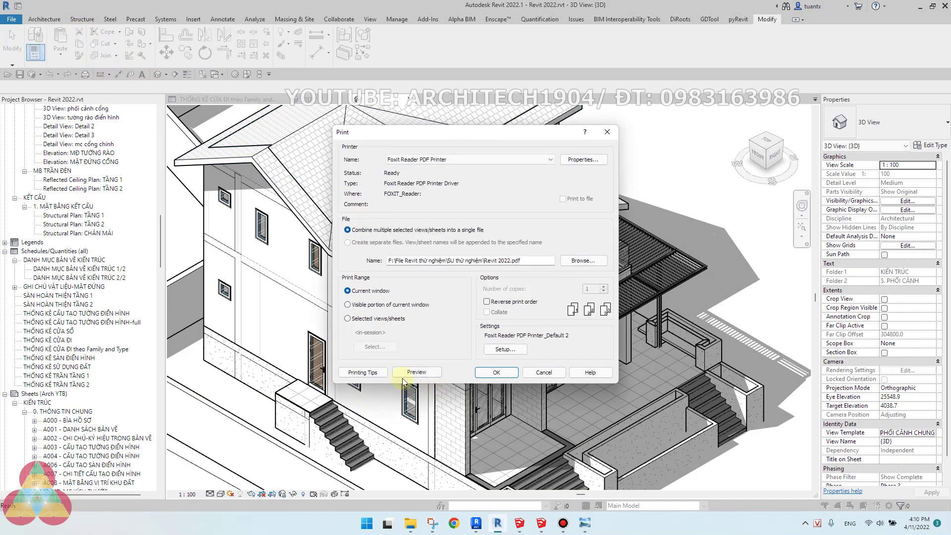
left_click(348, 319)
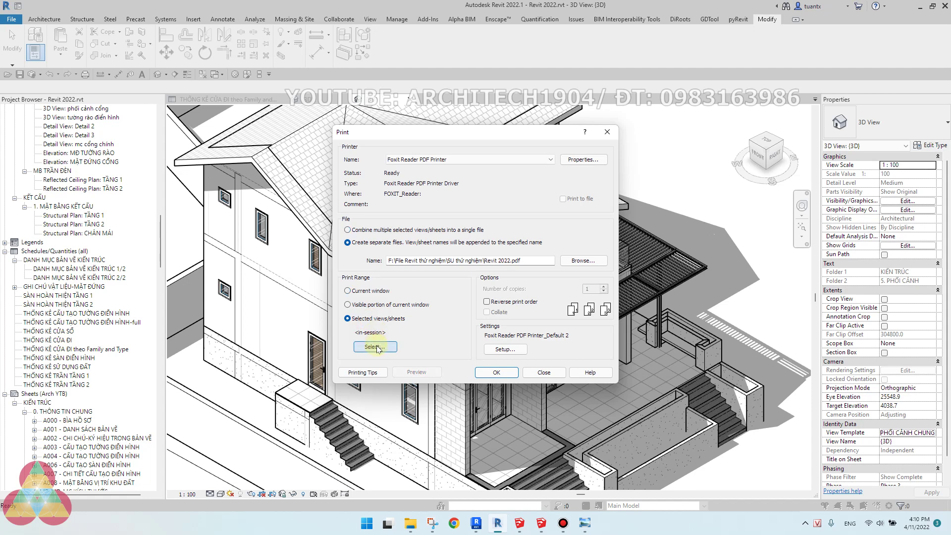
left_click(375, 347)
left_click_drag(693, 137, 655, 56)
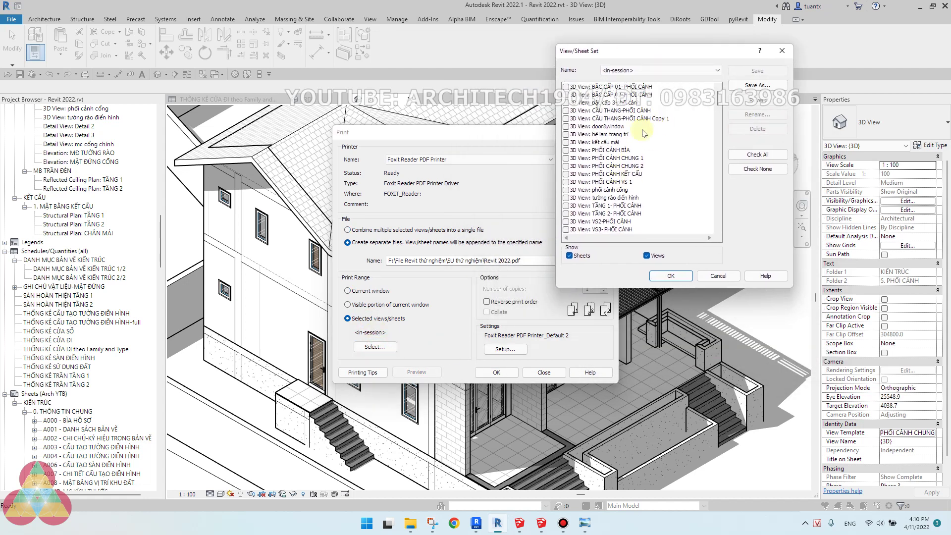
- Return to Revit 2023 and filter the views/sheets list to show only sheets, excluding 2D and 3D views
left_click(476, 523)
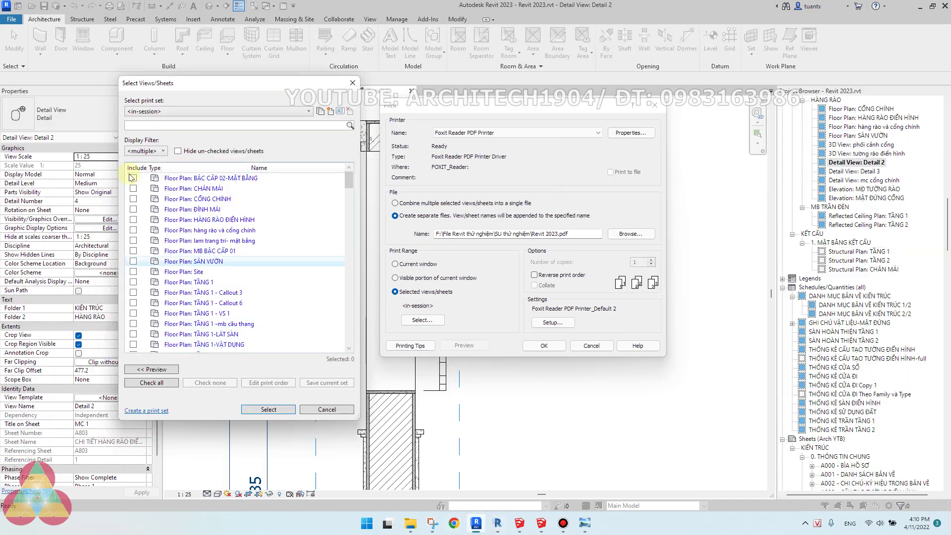
left_click(145, 150)
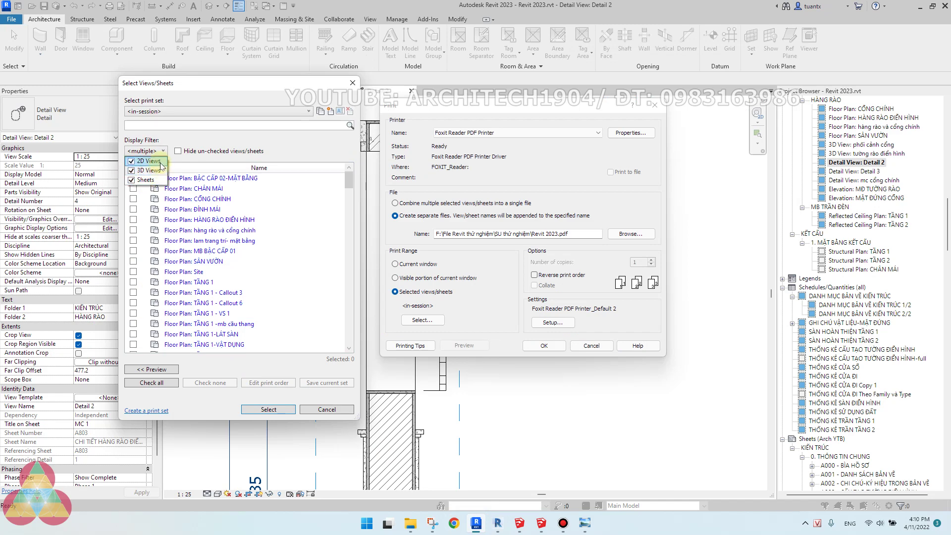
left_click(300, 147)
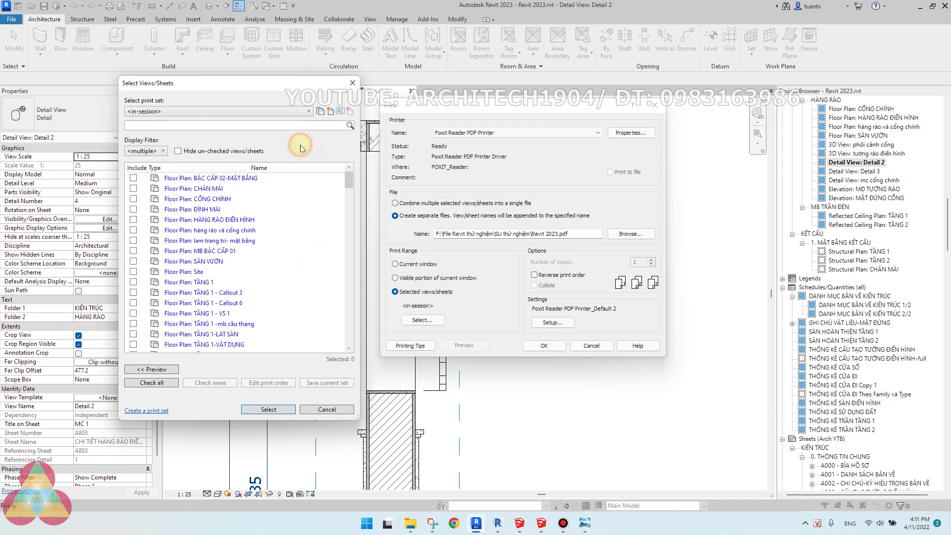
left_click(160, 151)
left_click(131, 161)
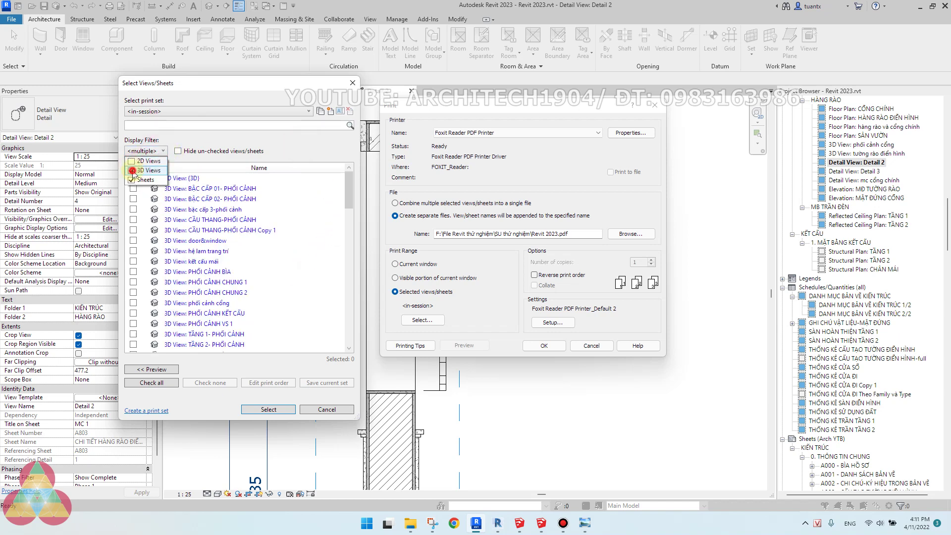
left_click(131, 170)
left_click(308, 150)
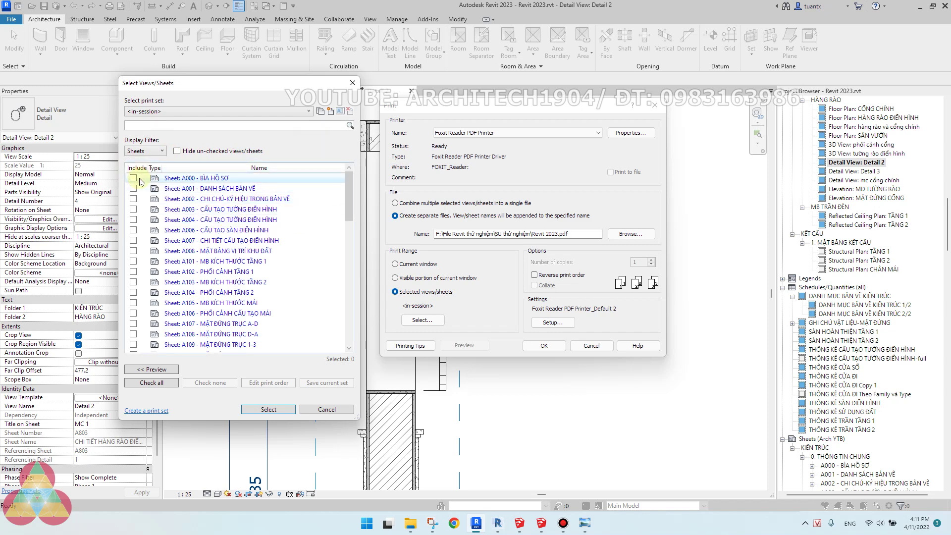
- Include the first ten sheets, A000 through A102, in the in-session print set
left_click(227, 251)
left_click(133, 178)
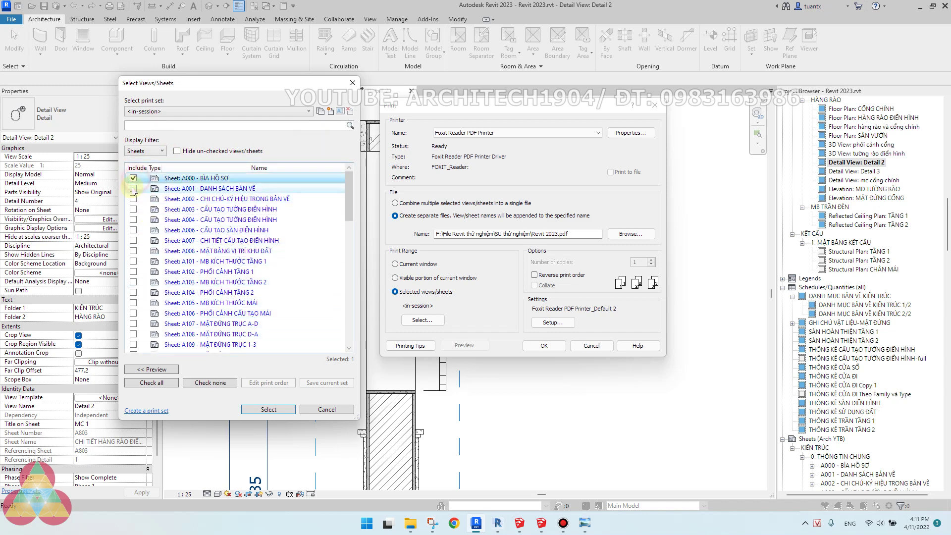
left_click(133, 188)
left_click(133, 199)
left_click(134, 209)
left_click(133, 219)
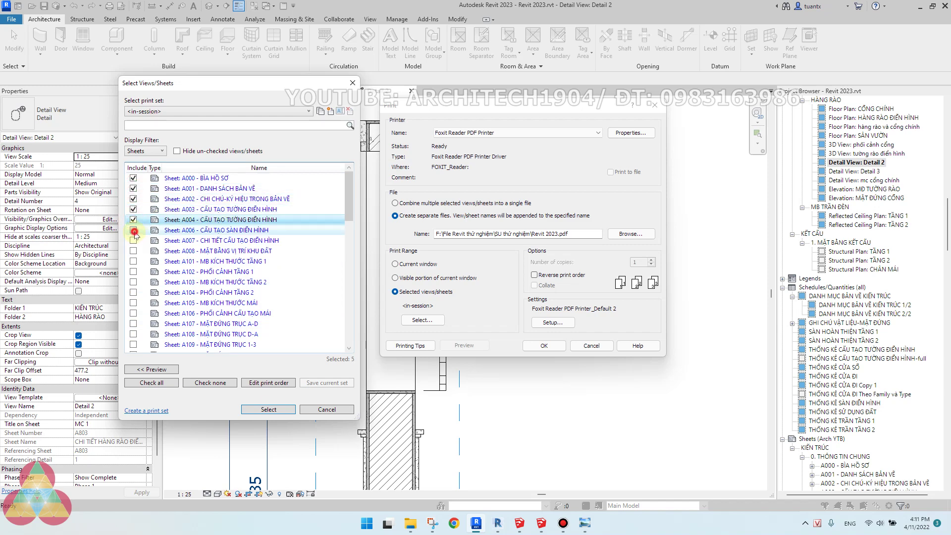
left_click(134, 230)
left_click(134, 241)
left_click(134, 252)
left_click(133, 262)
left_click(134, 272)
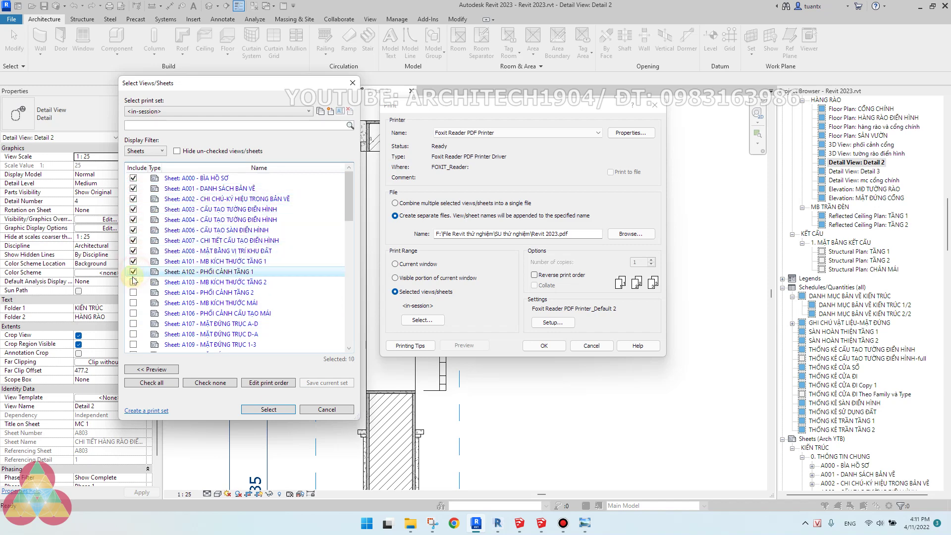
- Manually reorder the print set, placing sheet A007 before A003 and sheets A101 and A102 before A004, and cancel out of printing
left_click(265, 383)
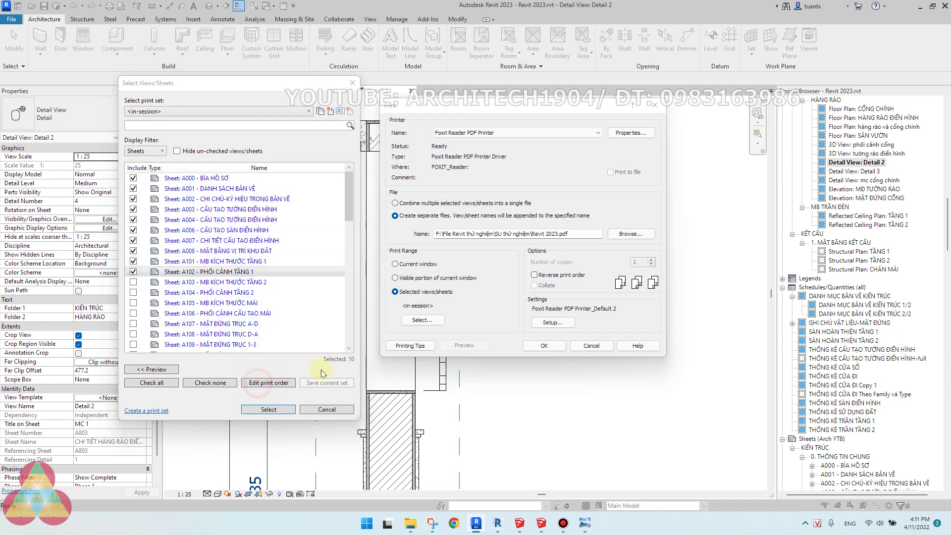
left_click_drag(460, 285, 460, 249)
left_click(461, 300)
left_click_drag(461, 301, 453, 282)
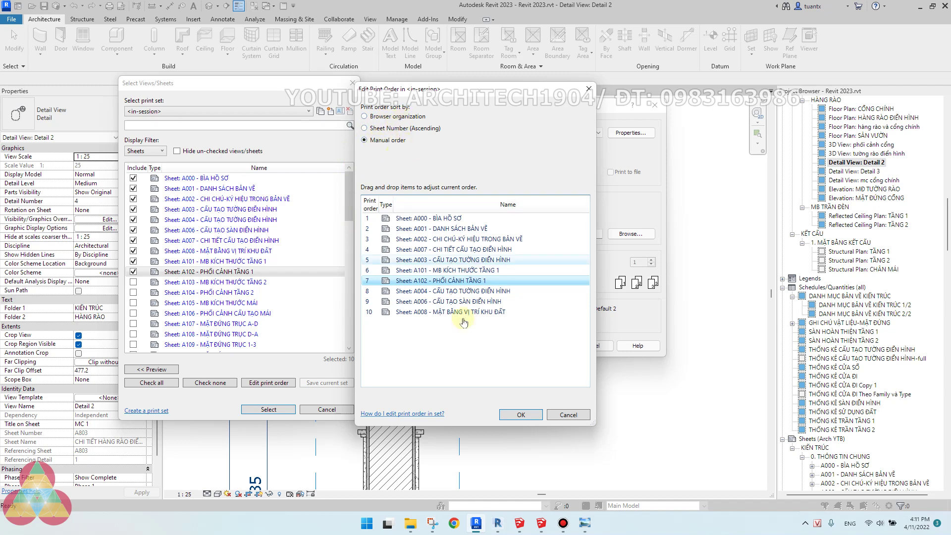
left_click(528, 411)
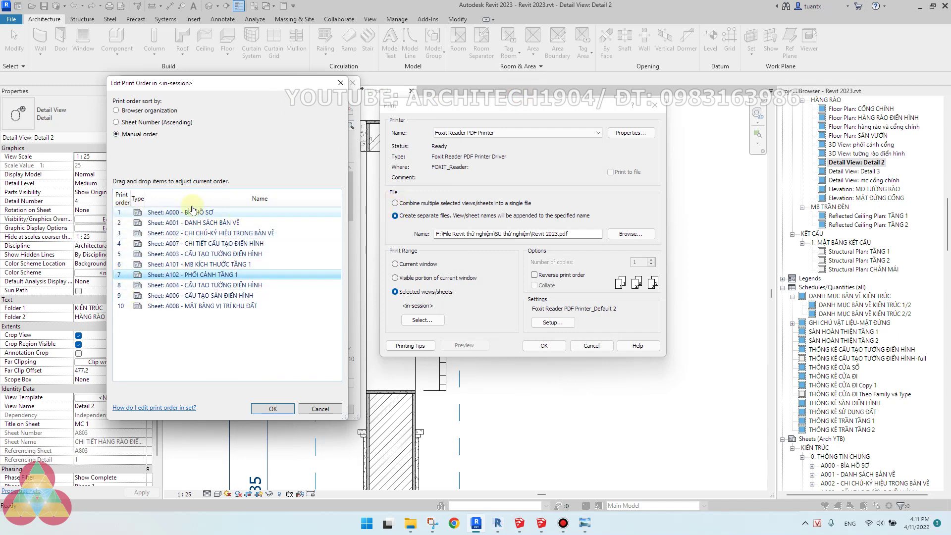
left_click(320, 409)
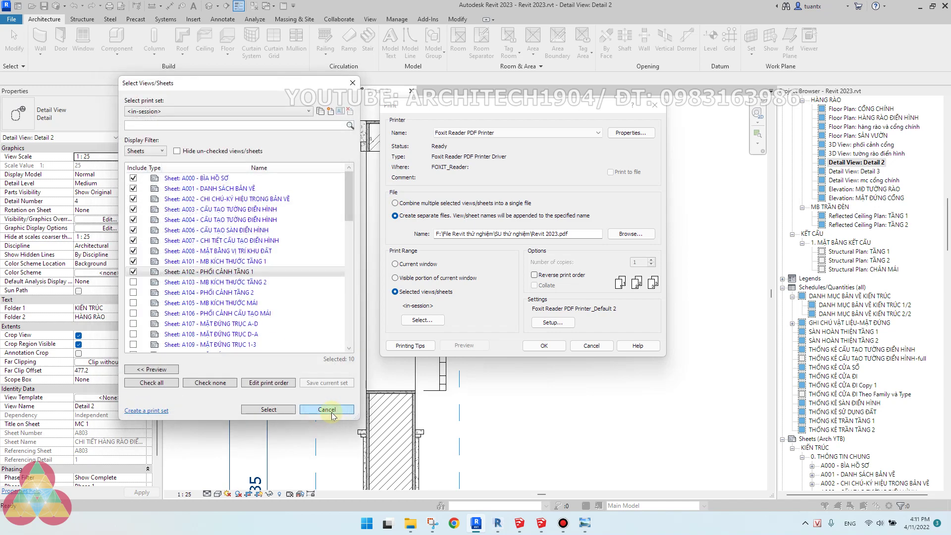
left_click(330, 407)
left_click(588, 346)
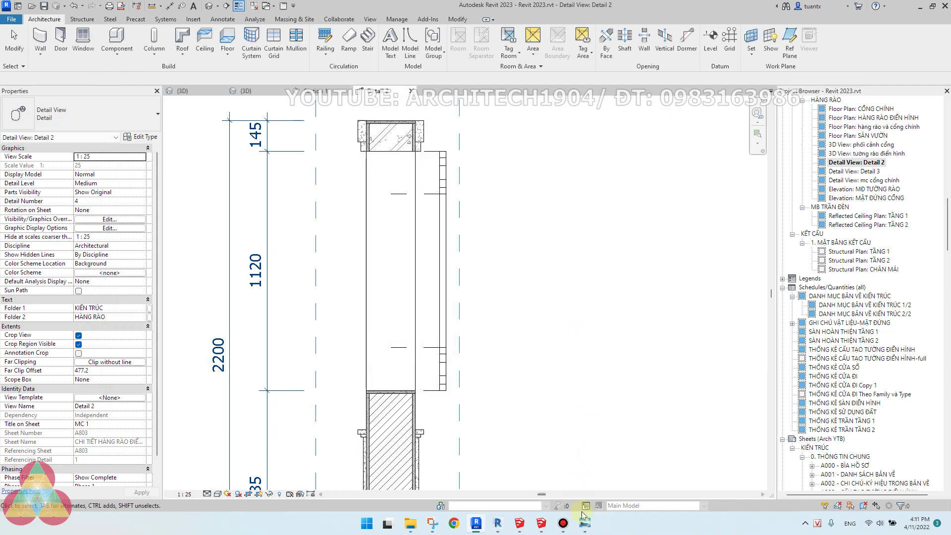
- Read the print-order and Activate Temp Dimension items in the notes image, returning to Revit 2022's TẦNG 1 floor plan
left_click(584, 523)
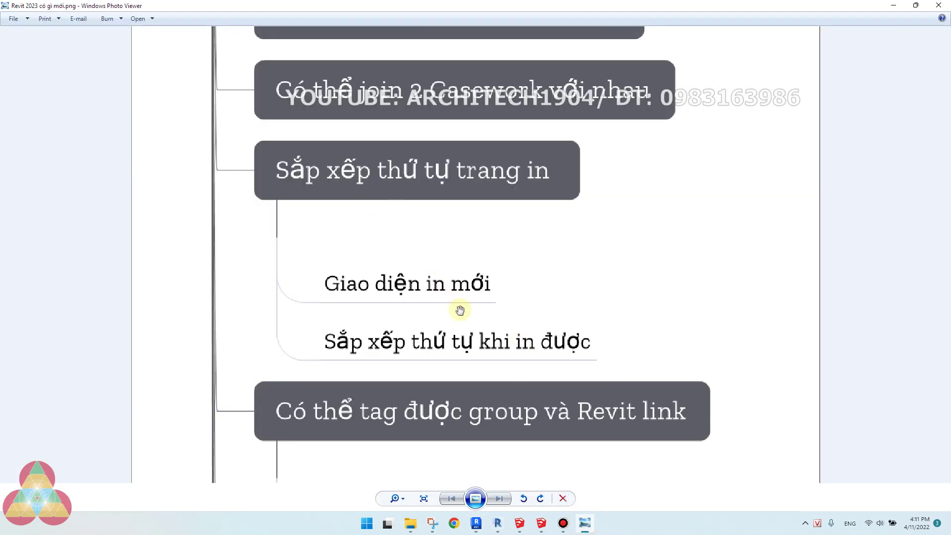
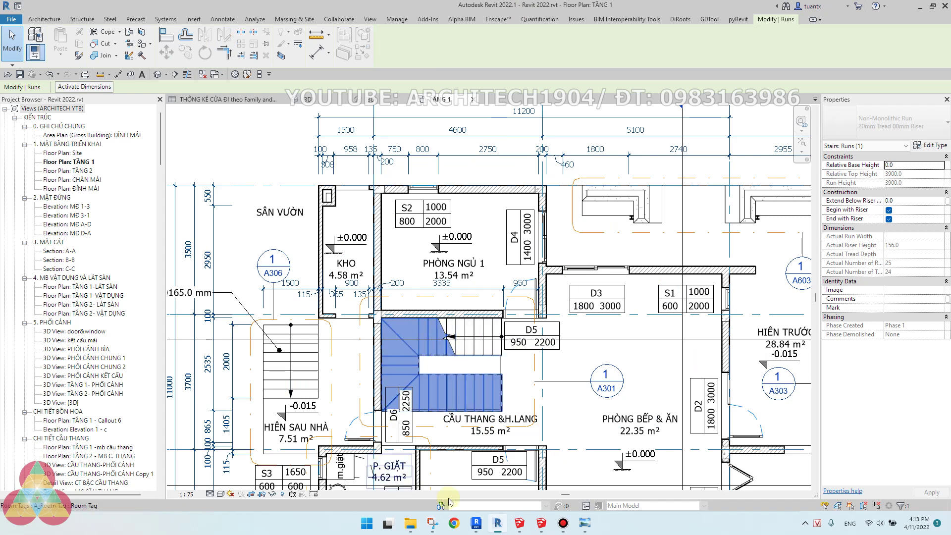
left_click(586, 525)
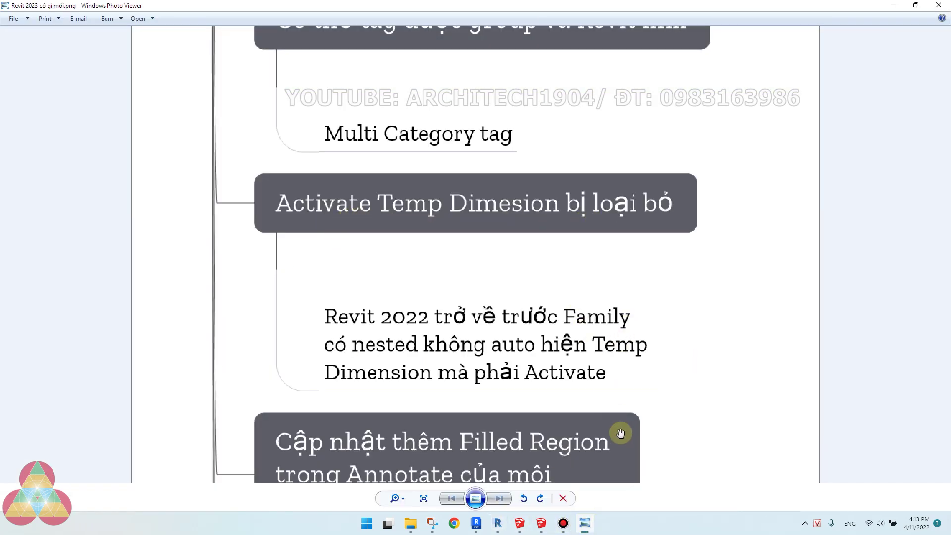
left_click(585, 523)
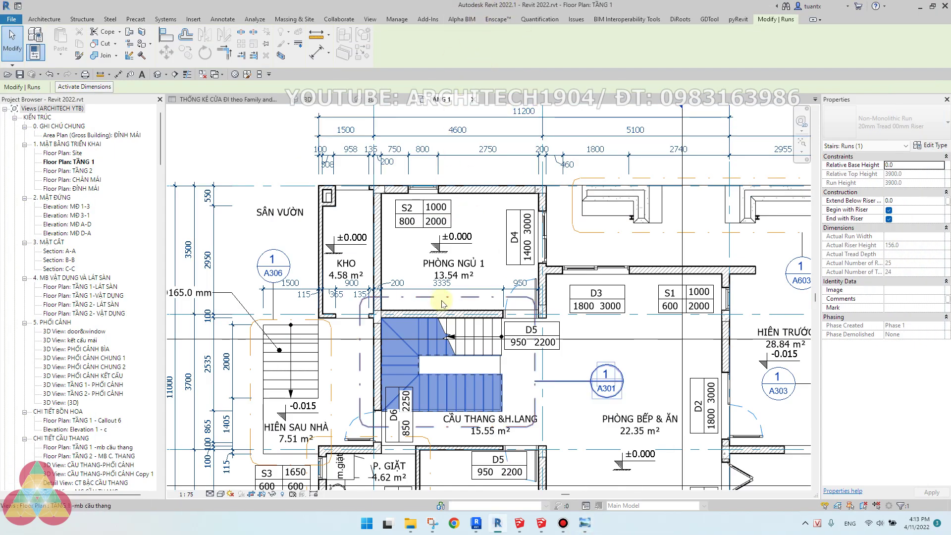
- Select the exterior stair, and select the interior stair and activate its temporary dimensions
left_click(435, 357)
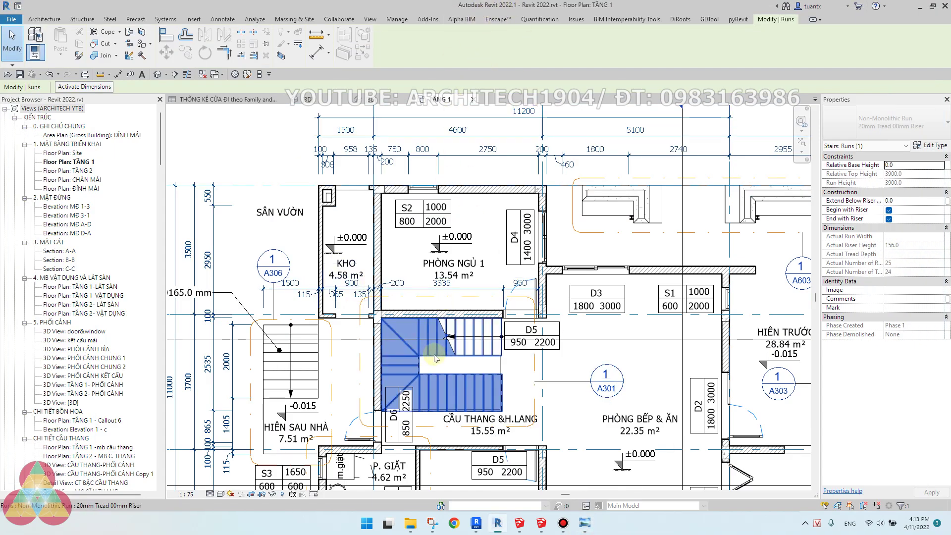
left_click(308, 375)
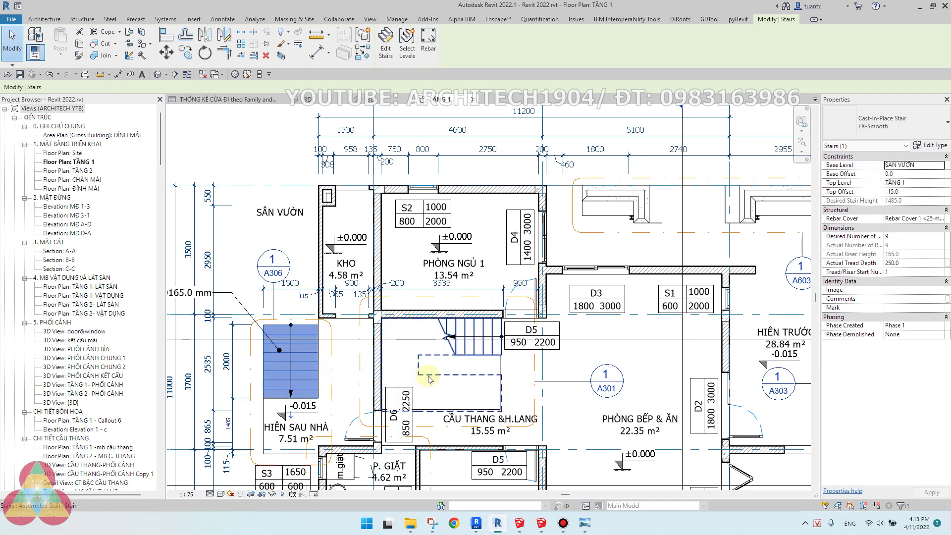
left_click(463, 350)
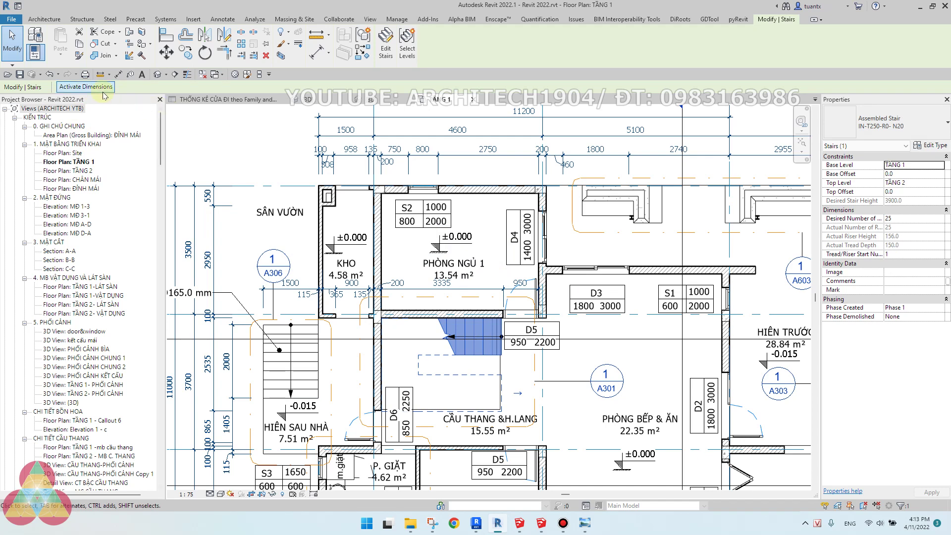
left_click(73, 88)
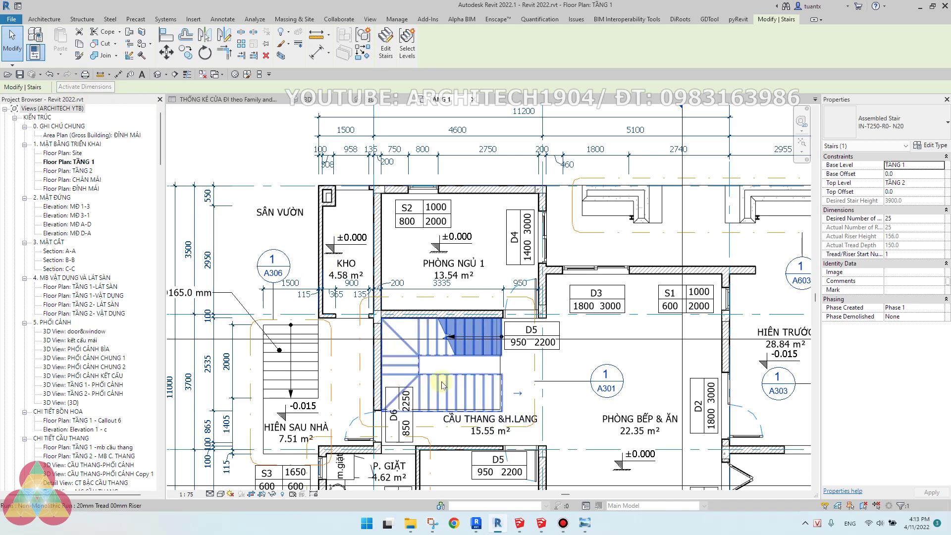
- Select the D5 bedroom door and the S2 window in turn to compare their temporary dimension behaviour
left_click(530, 282)
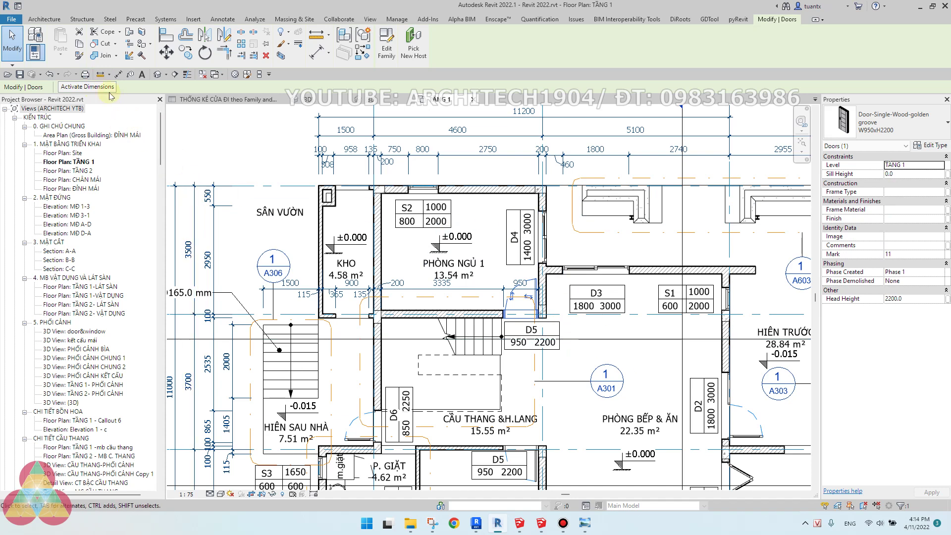
middle_click_drag(409, 190, 372, 184)
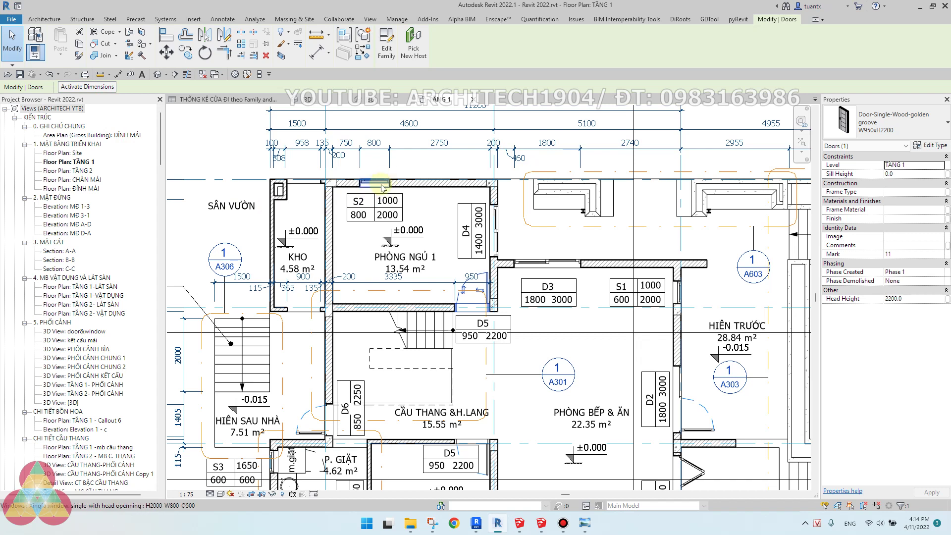
scroll(375, 189, "up", 3)
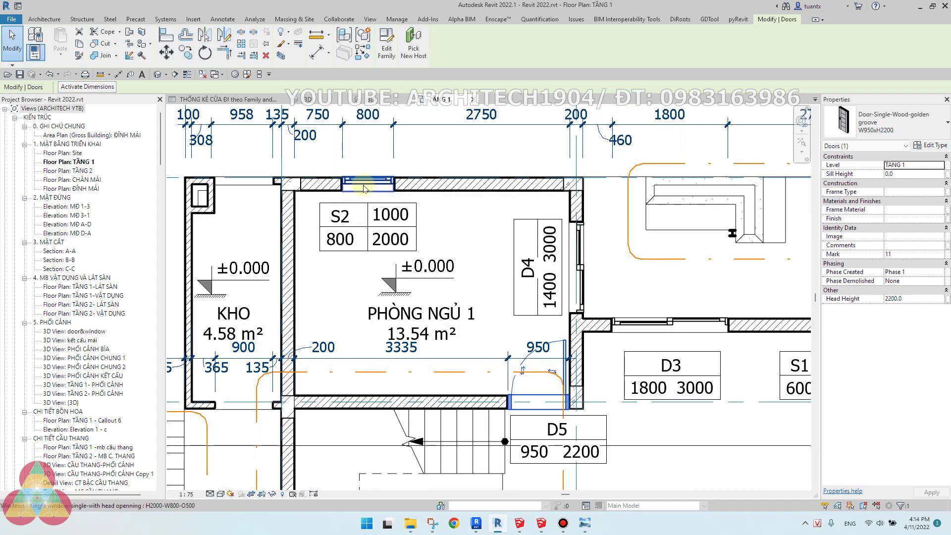
scroll(377, 190, "down", 2)
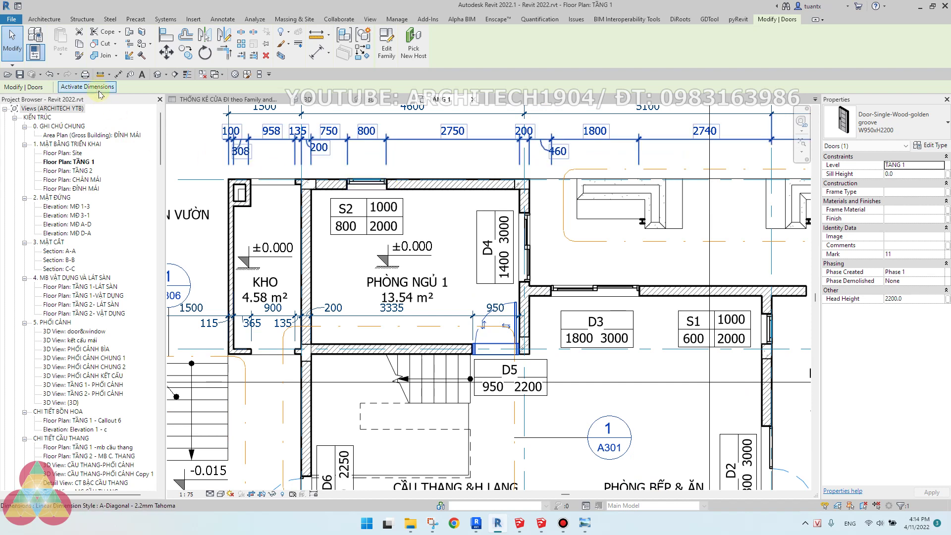
left_click(356, 190)
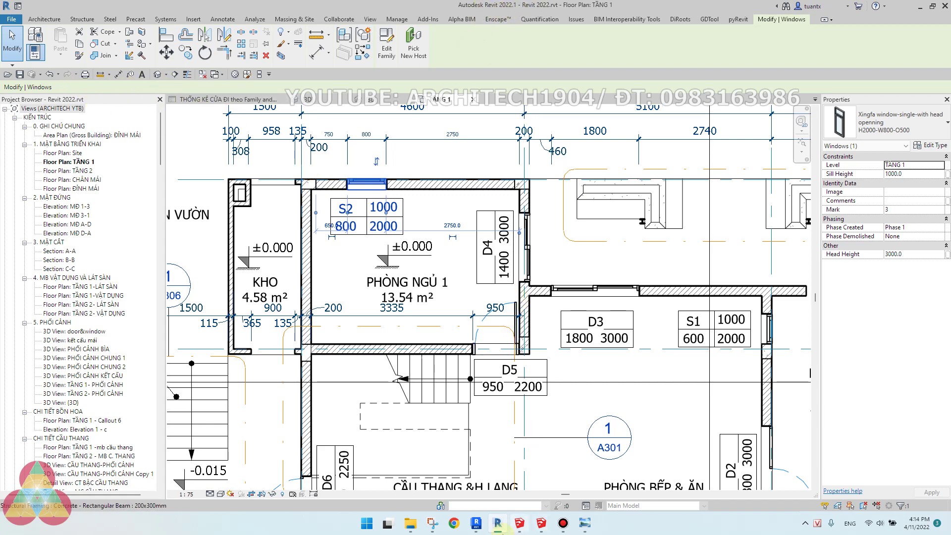
- Switch to Revit 2023 and select the interior stair and the S2 window in turn to inspect their temporary dimensions
left_click(476, 523)
scroll(340, 206, "up", 4)
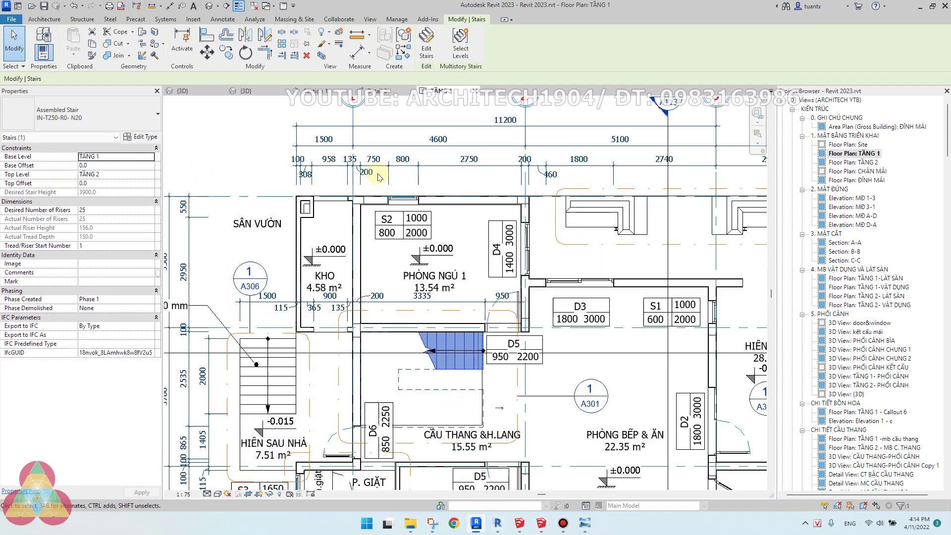
left_click(229, 171)
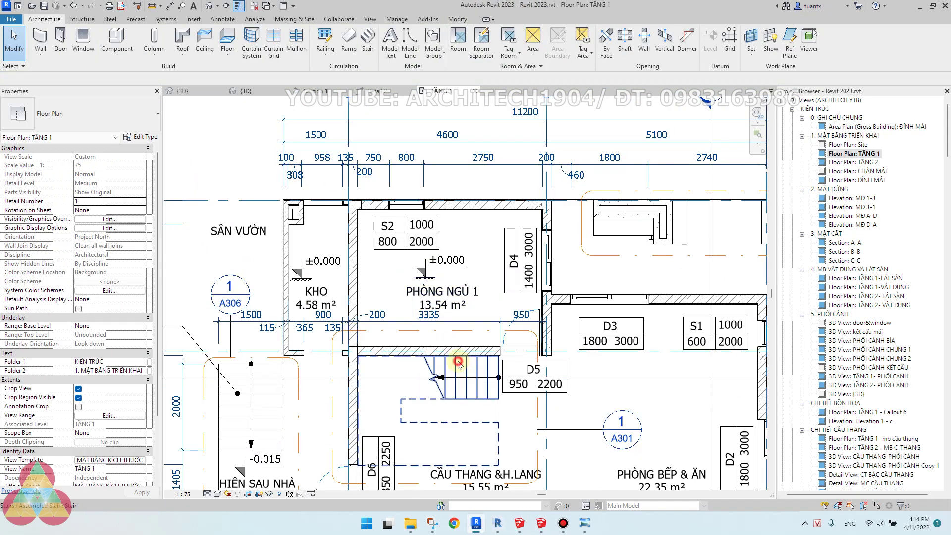
left_click(458, 364)
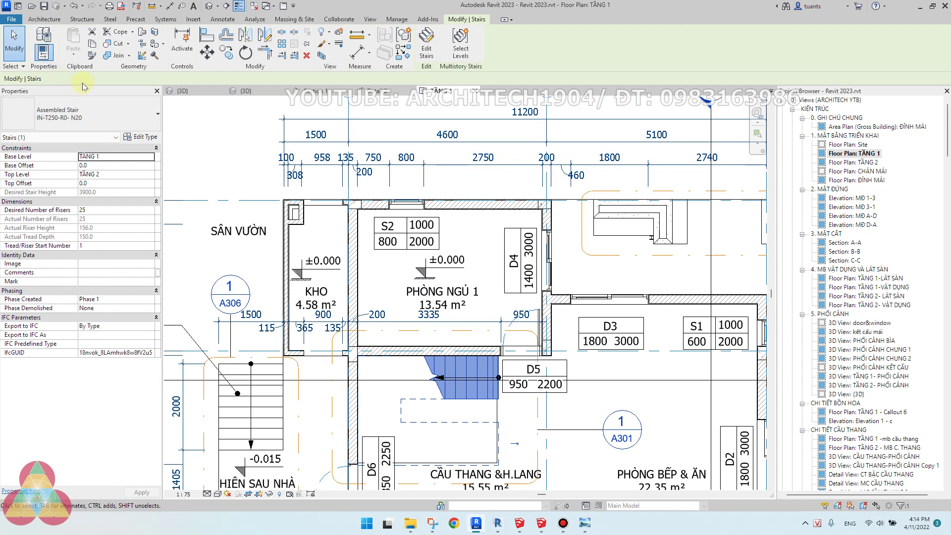
left_click(396, 208)
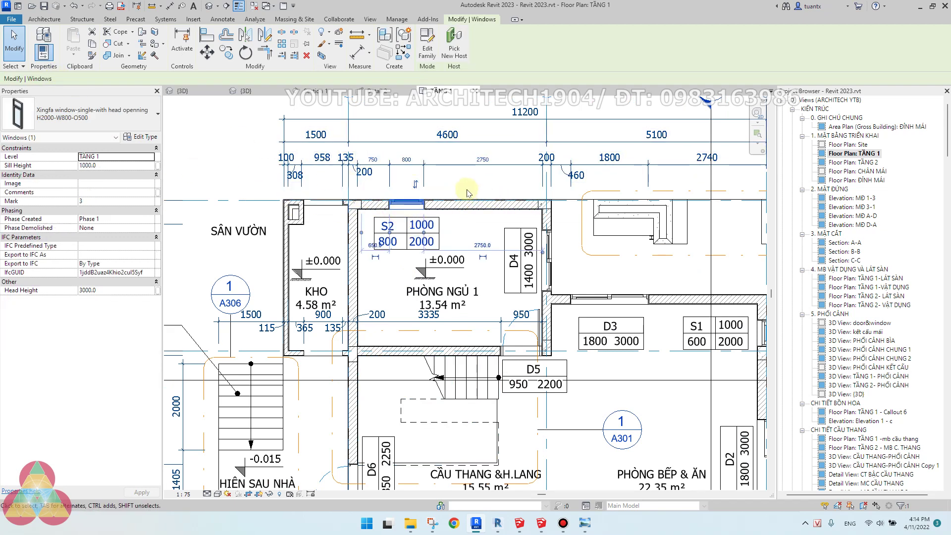
middle_click_drag(488, 198, 374, 135)
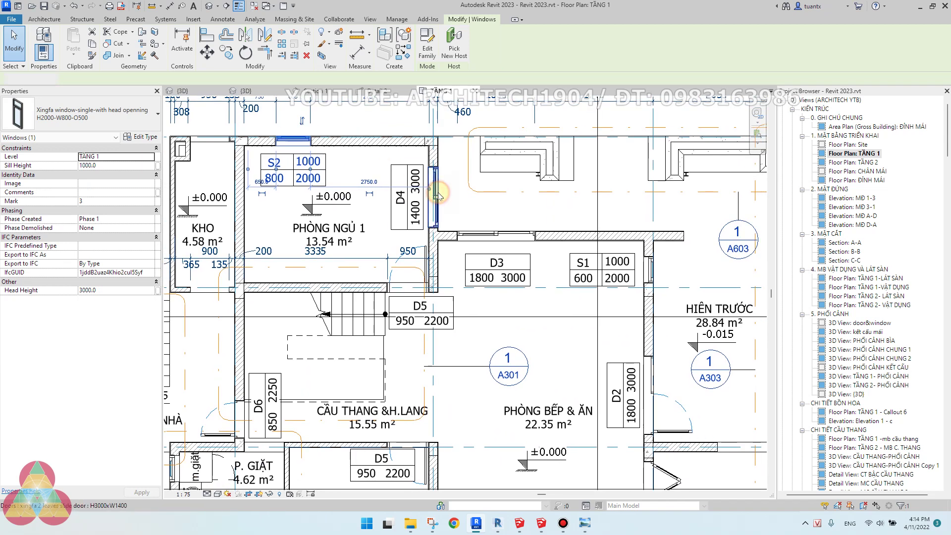
- Select sliding doors D4 and D3 in turn and examine their automatic temporary dimensions
left_click(437, 193)
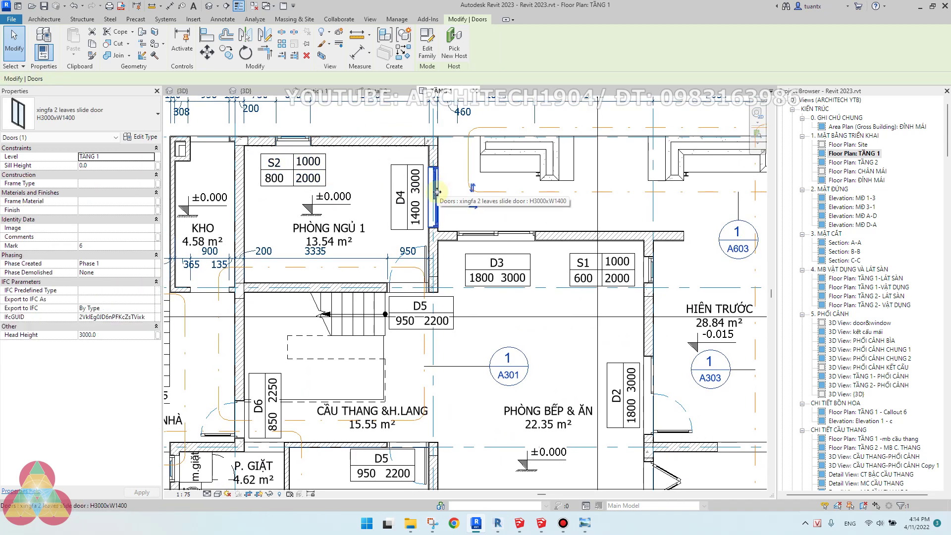
left_click(488, 233)
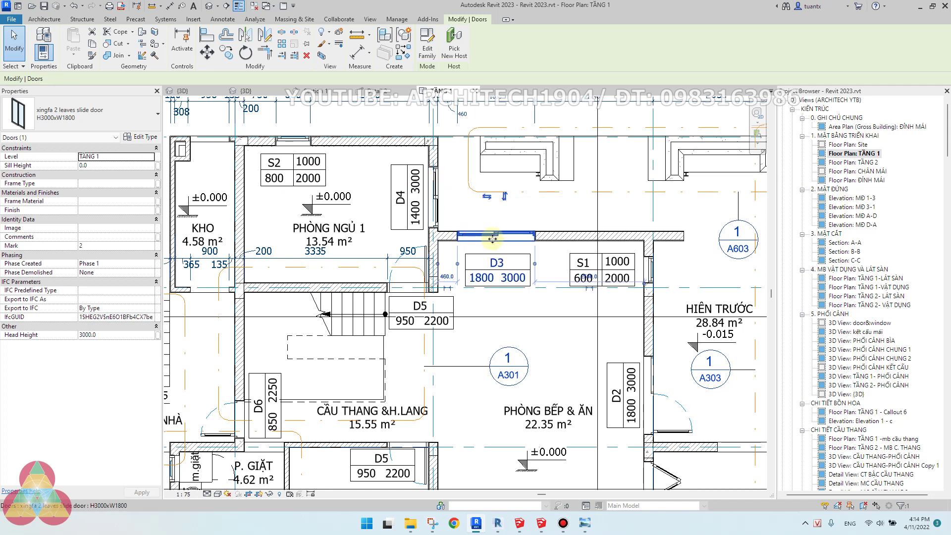
scroll(490, 234, "down", 1)
scroll(515, 272, "up", 2)
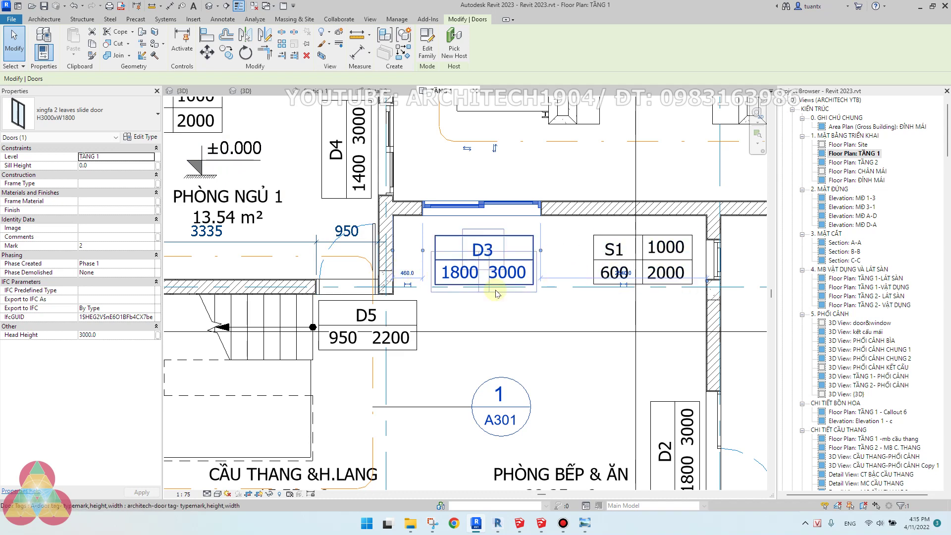
scroll(477, 313, "down", 1)
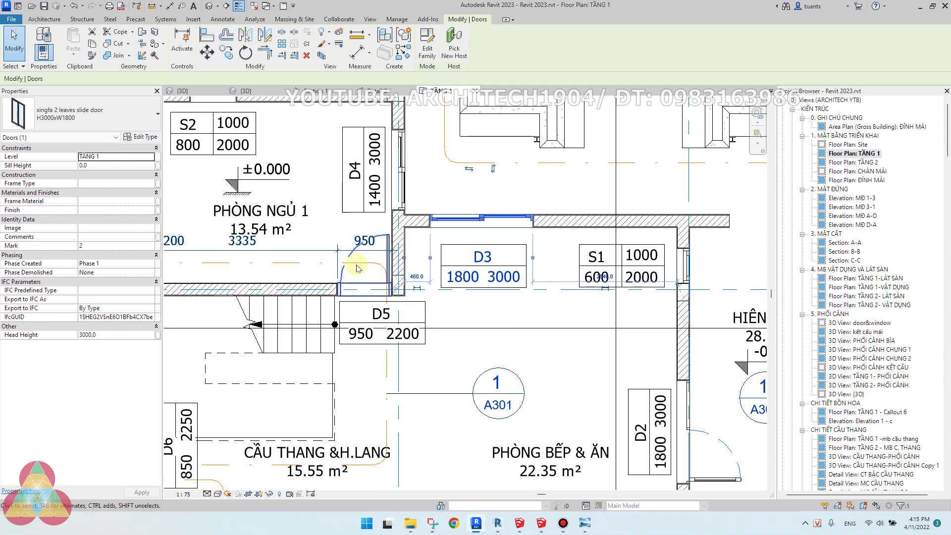
- Read the Activate Temp Dimension and Filled Region items in the notes image, checking back briefly with the Revit 2023 plan
left_click(585, 523)
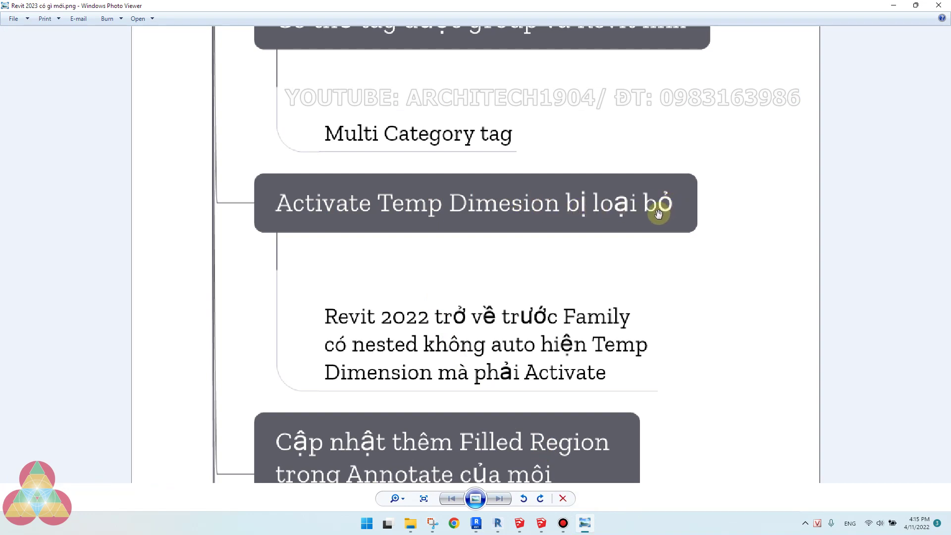
left_click(478, 525)
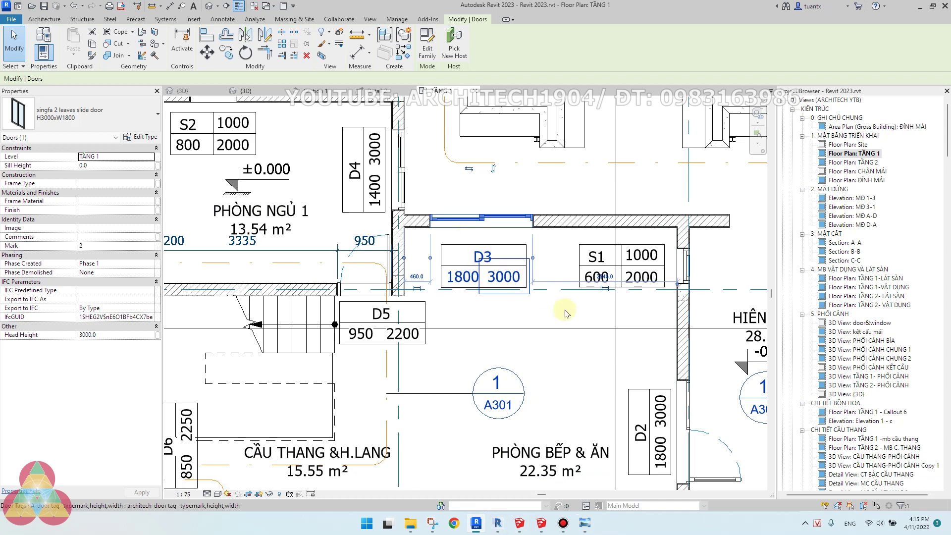
left_click(583, 526)
left_click_drag(378, 269, 385, 219)
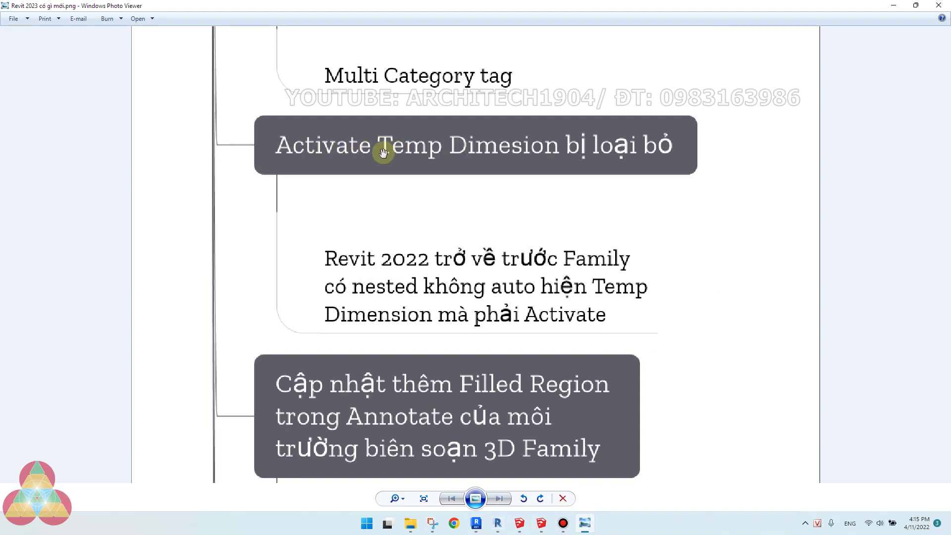
left_click_drag(488, 219, 466, 152)
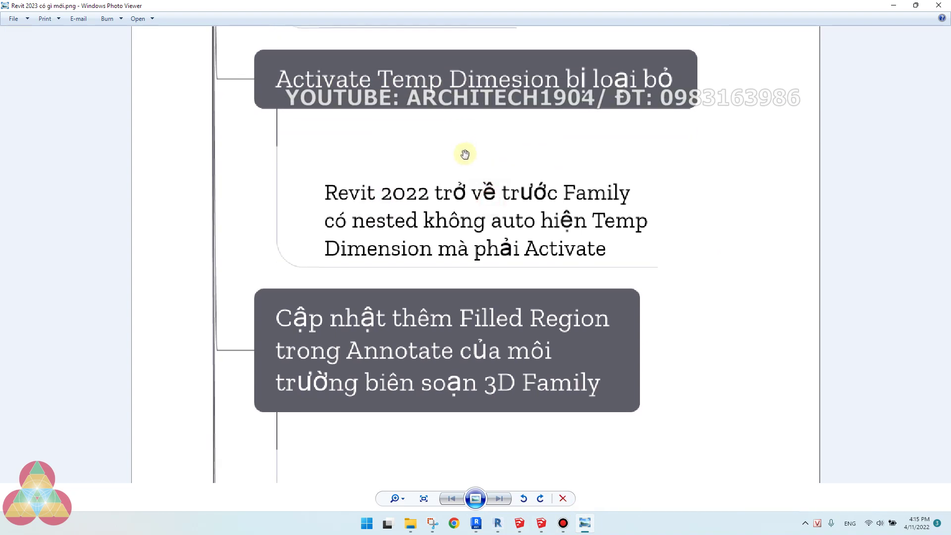
scroll(484, 278, "down", 5)
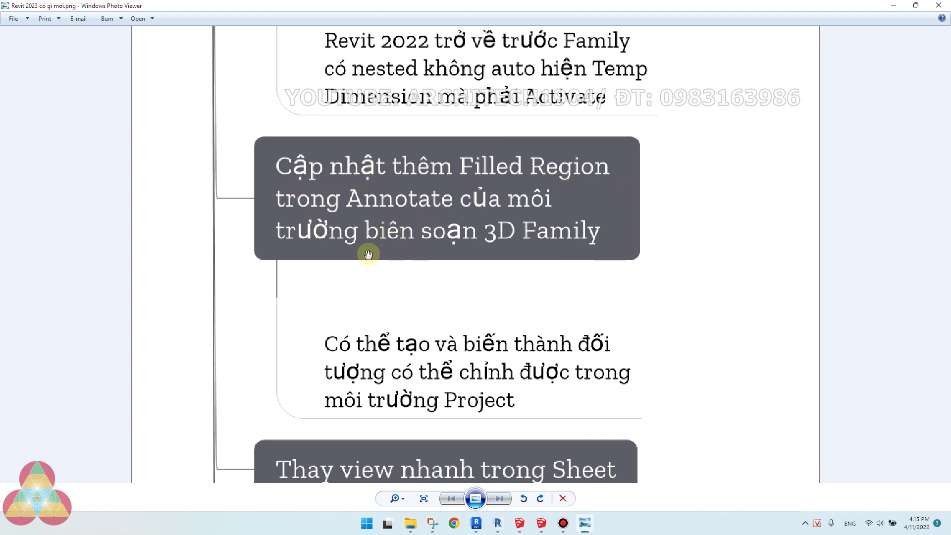
- In Revit 2022, open the selected S2 window family for editing and inspect its annotation tools for Filled Region
left_click(502, 526)
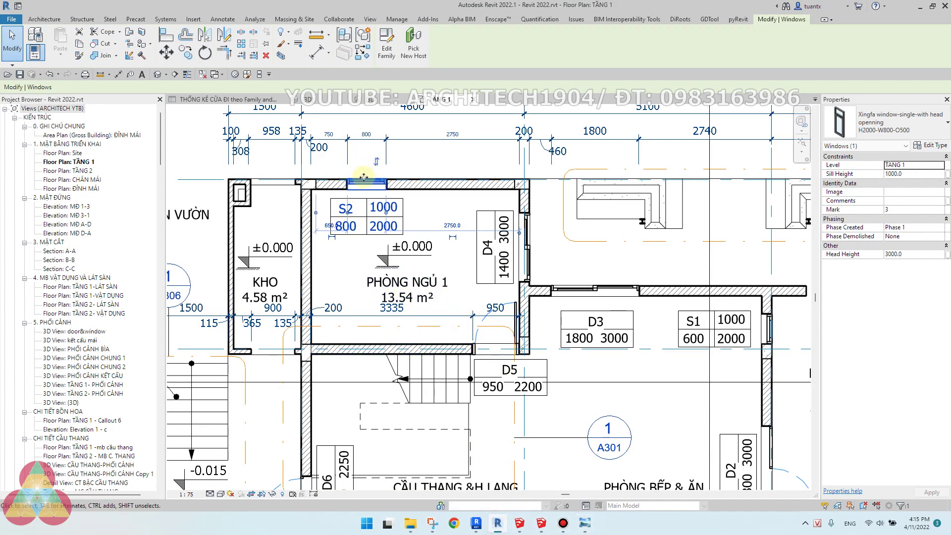
left_click(377, 54)
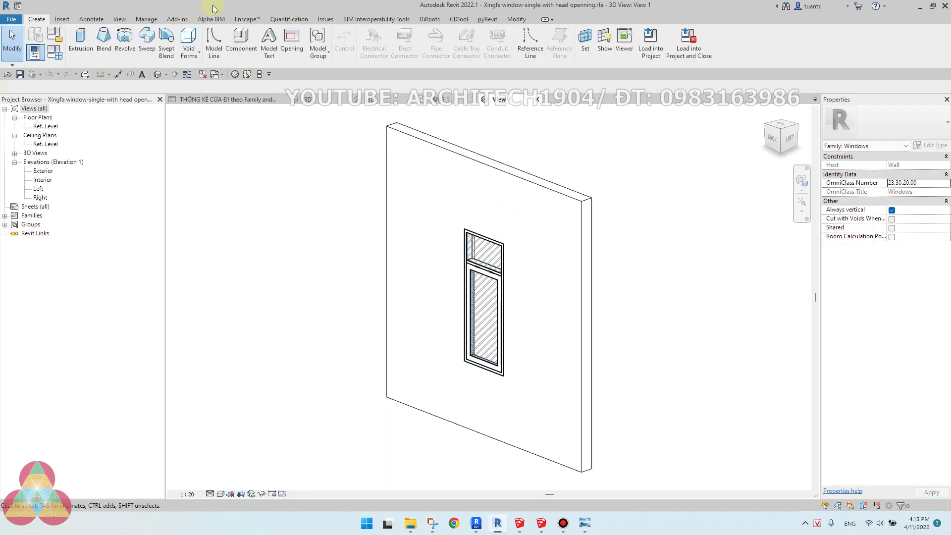
left_click(91, 19)
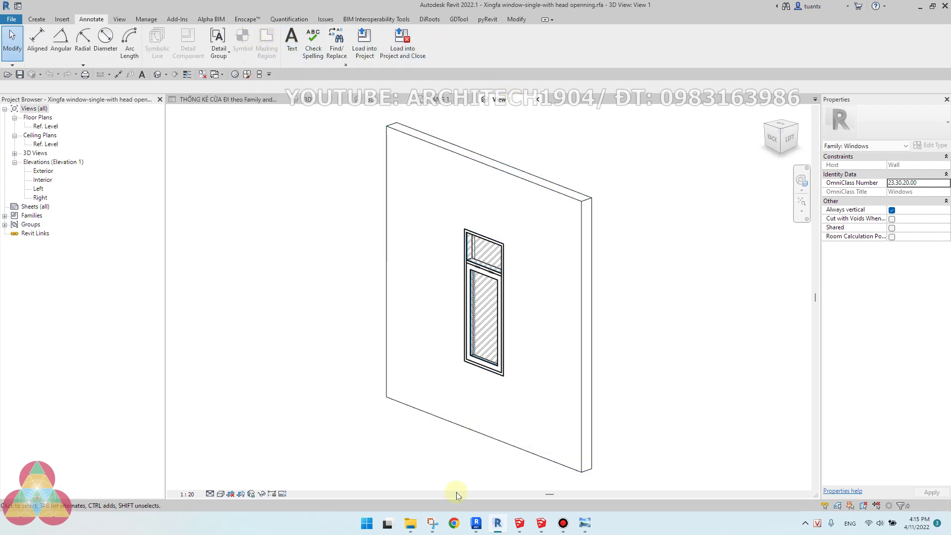
- In Revit 2023, open the D3 sliding door family for editing and inspect its annotation tools for Filled Region
left_click(484, 528)
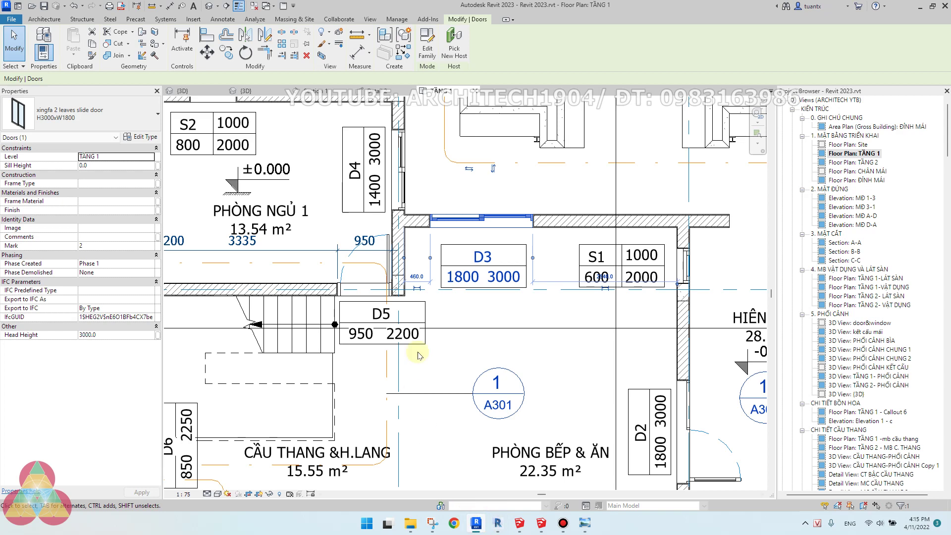
left_click(427, 48)
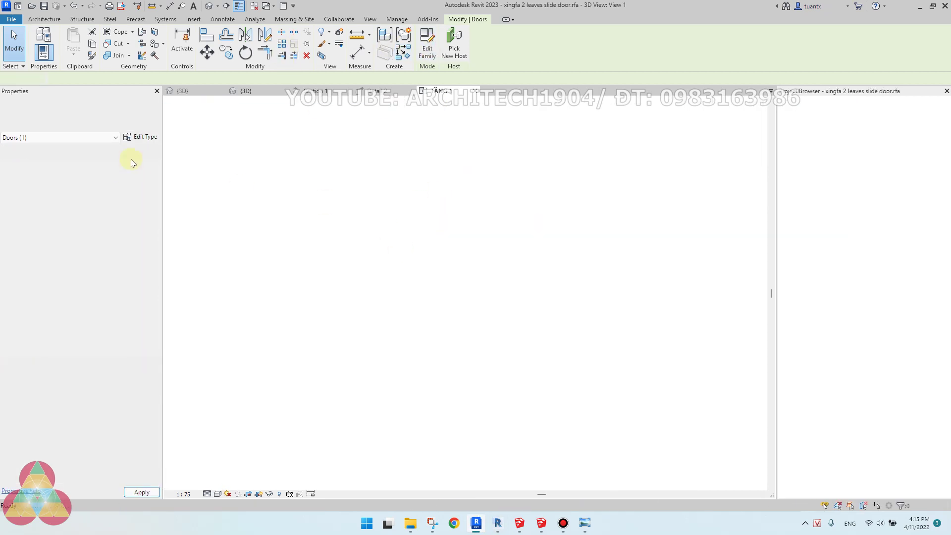
left_click(91, 20)
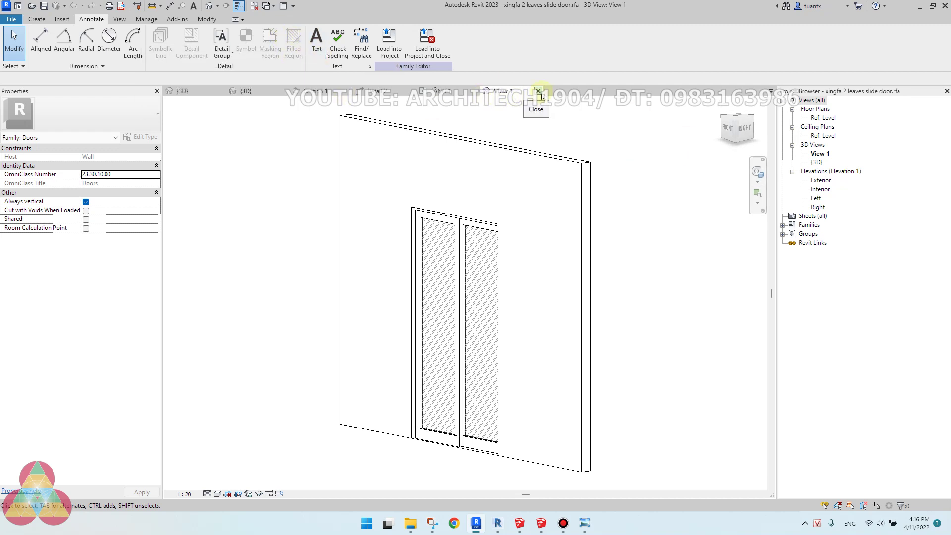
- Read the notes on Filled Region and quick view replacement on sheets, and bring up Revit 2022's door schedule
left_click(586, 525)
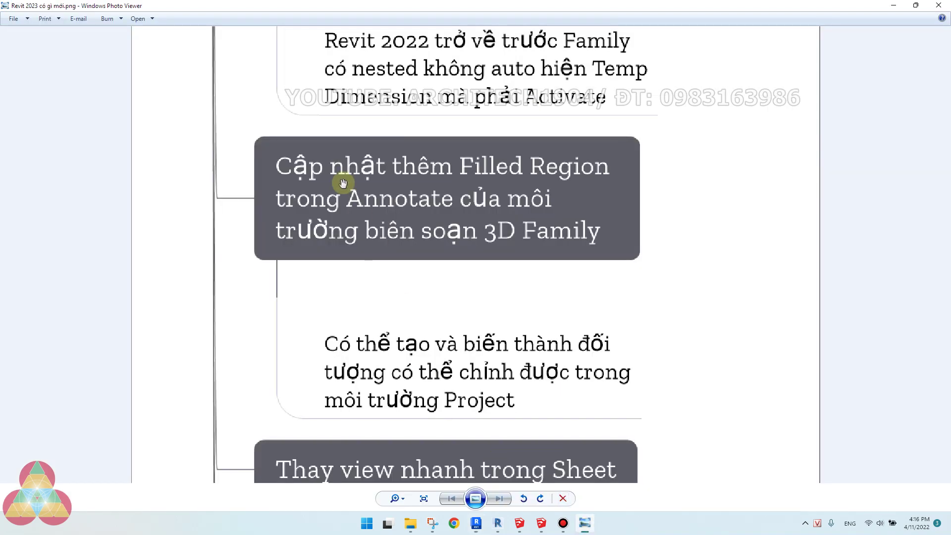
left_click_drag(412, 331, 412, 239)
left_click_drag(425, 348, 415, 250)
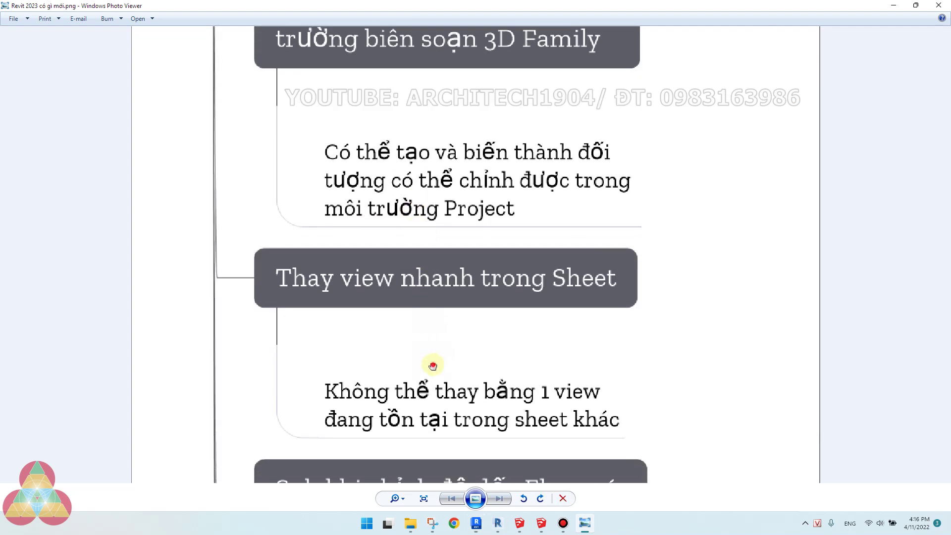
left_click_drag(433, 365, 413, 284)
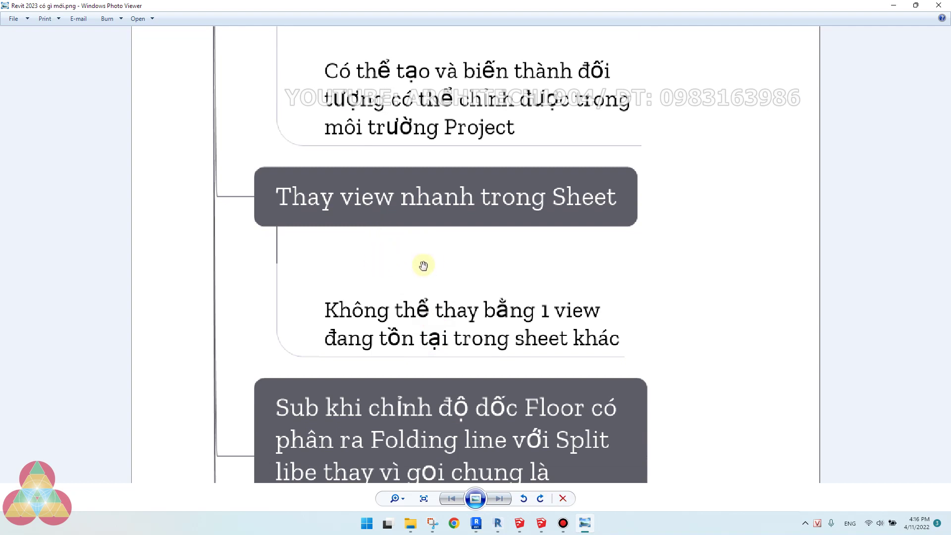
left_click(496, 530)
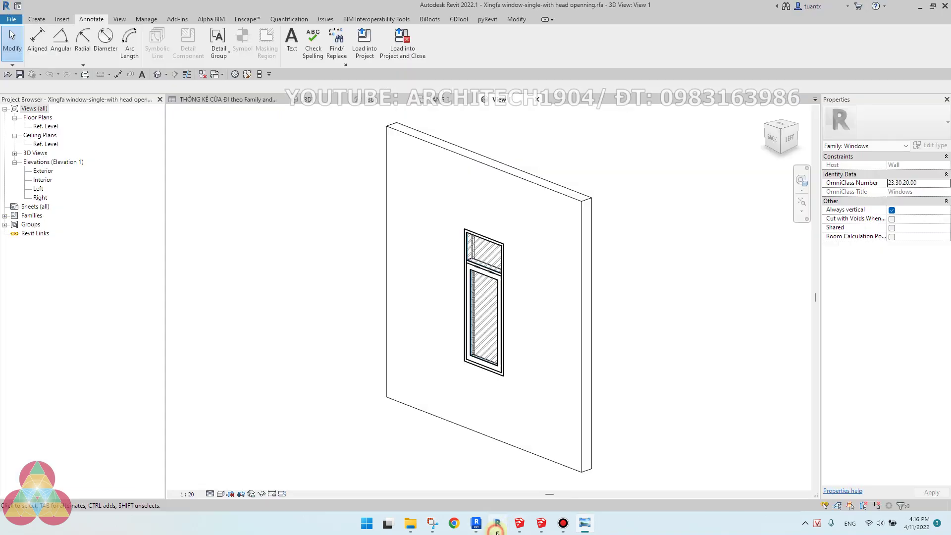
left_click(244, 98)
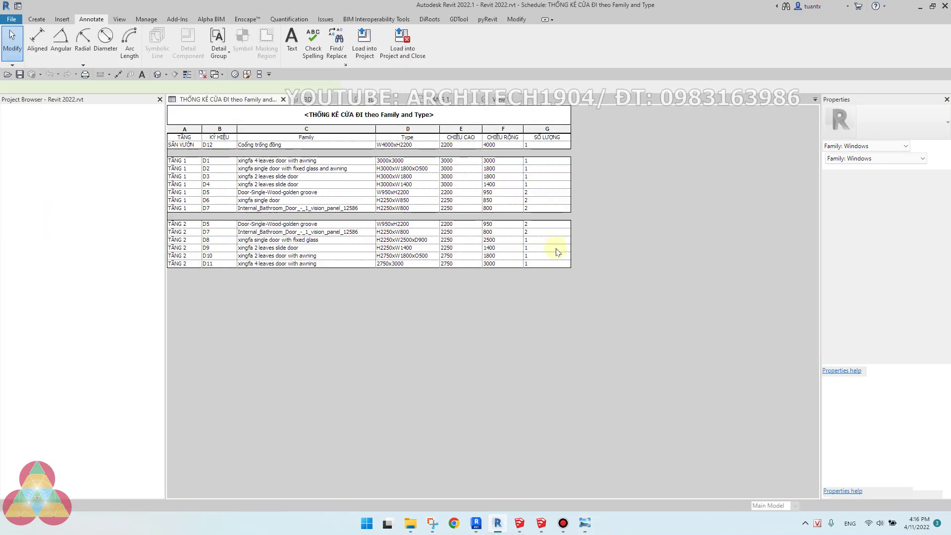
- Return to Revit 2023 and close the two-leaf sliding door family without saving
left_click(475, 523)
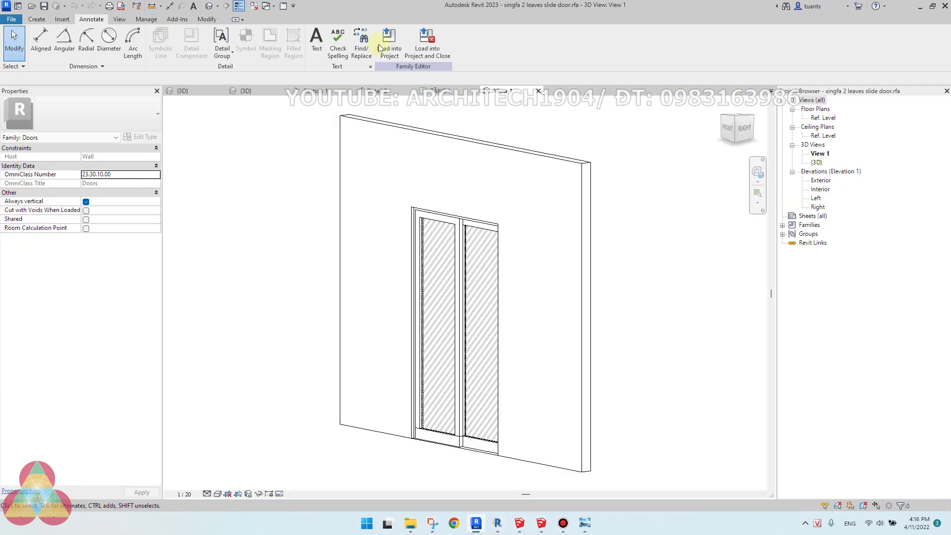
left_click(538, 90)
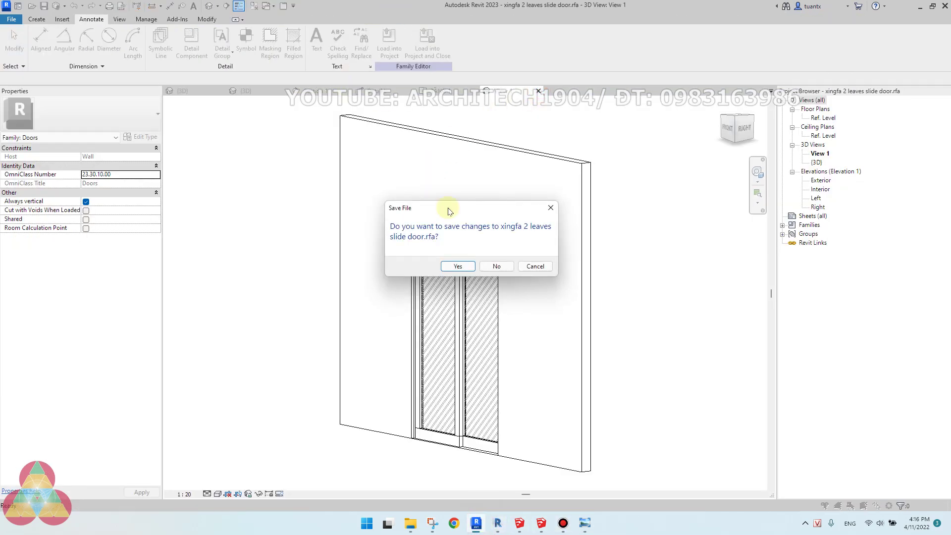
left_click(491, 264)
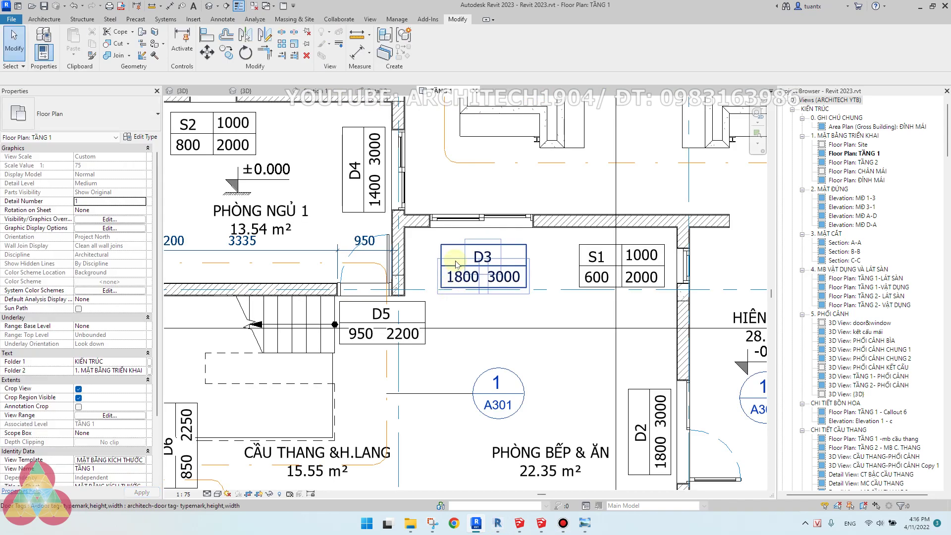
- Open sheet A203 - MB BỐ TRÍ VẬT DỤNG TẦNG 2 from the project's sheets
left_click(848, 172)
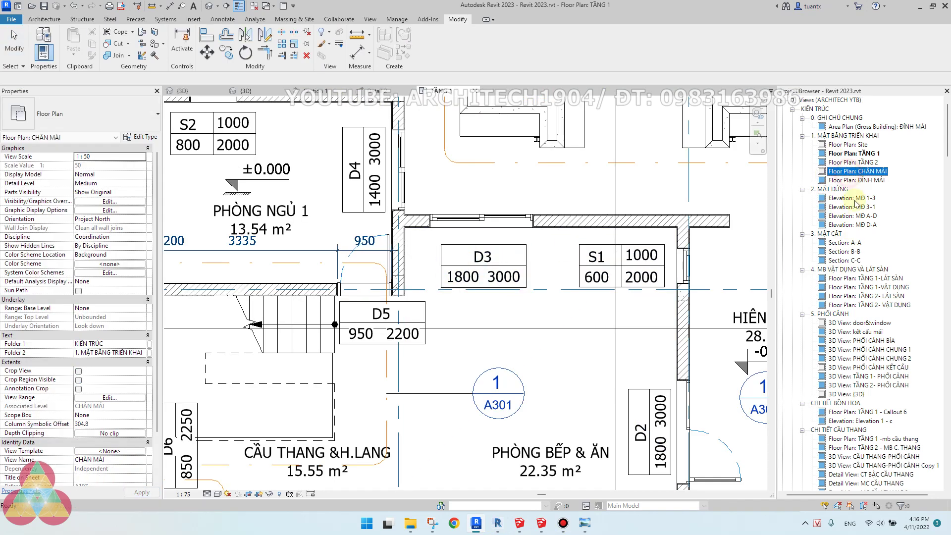
scroll(870, 304, "down", 14)
left_click_drag(946, 181, 947, 334)
left_click_drag(946, 367, 946, 279)
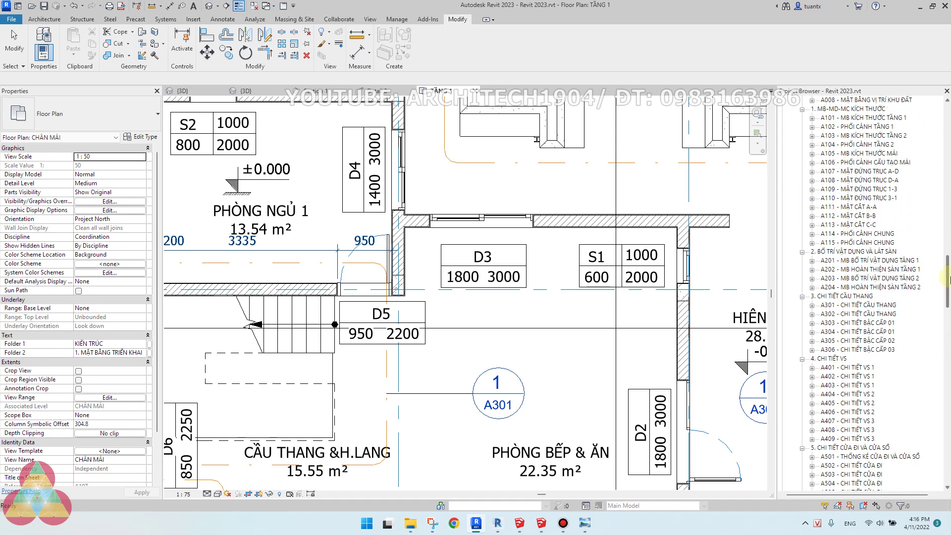
left_click(876, 278)
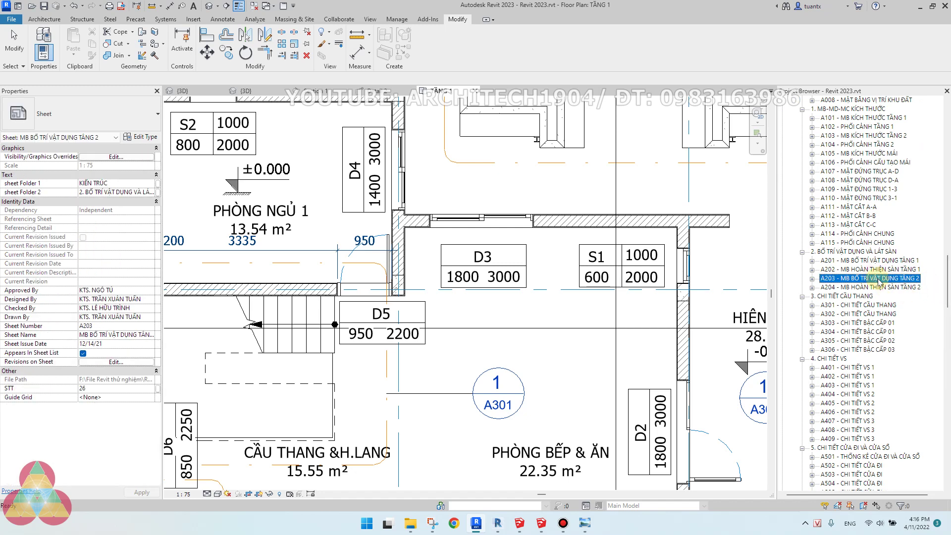
double_click(876, 279)
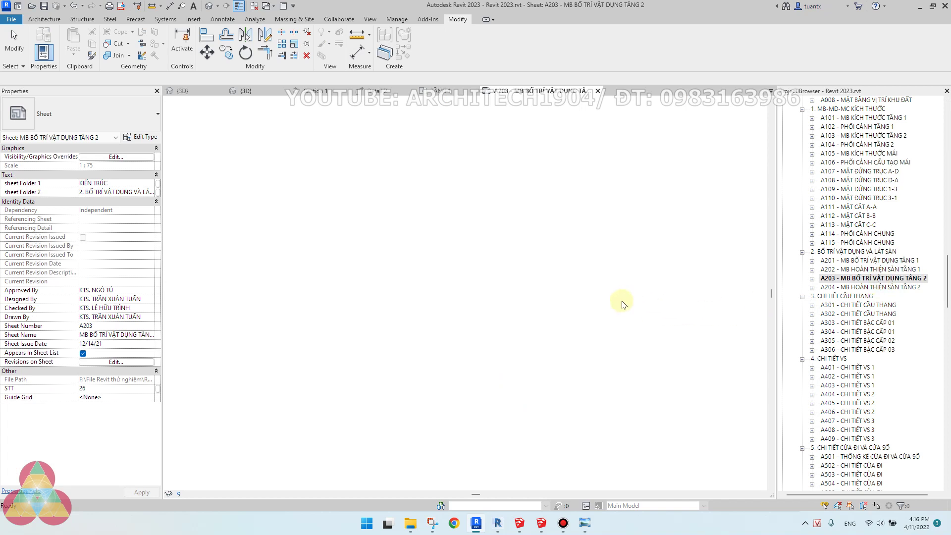
- Replace the floor plan viewport on sheet A203 with the CHÂN MÁI structural plan, and undo the replacement
left_click(395, 200)
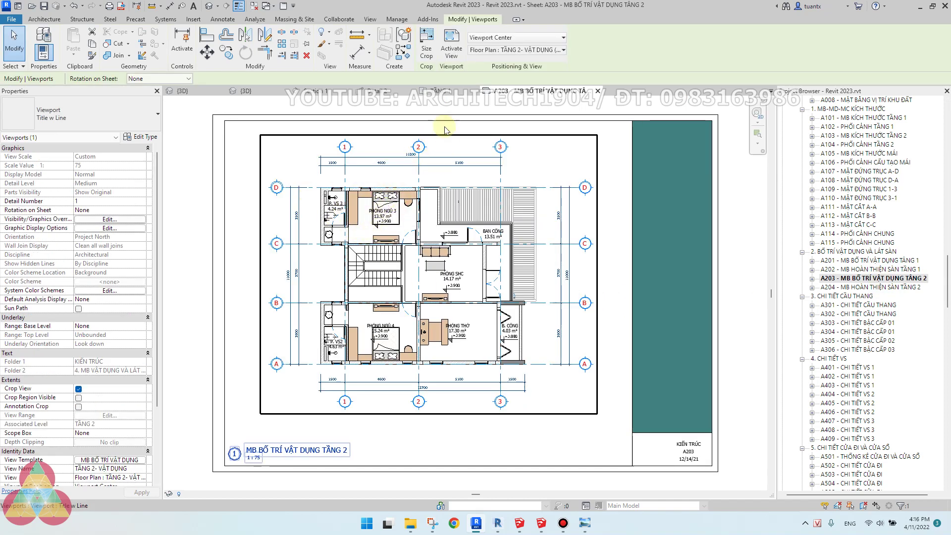
left_click(525, 51)
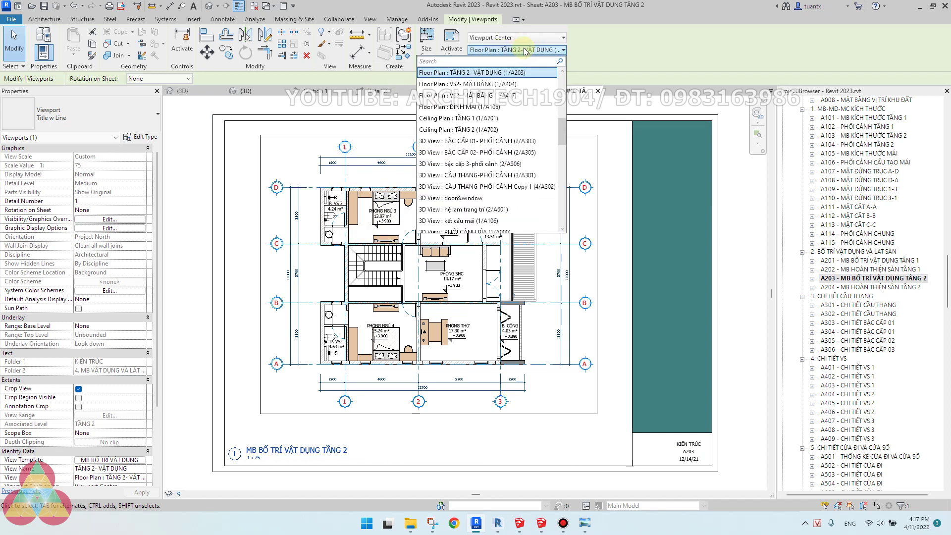
left_click_drag(562, 131, 565, 88)
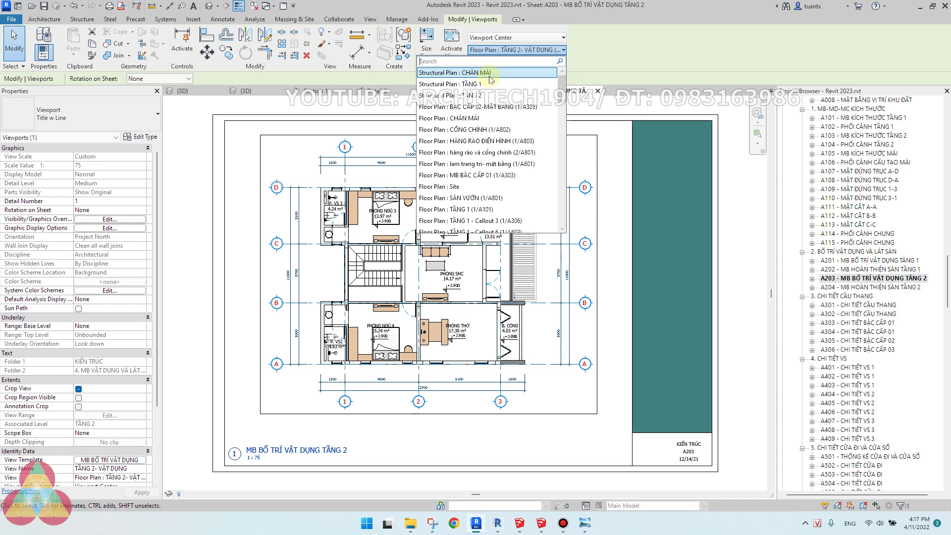
key("Return")
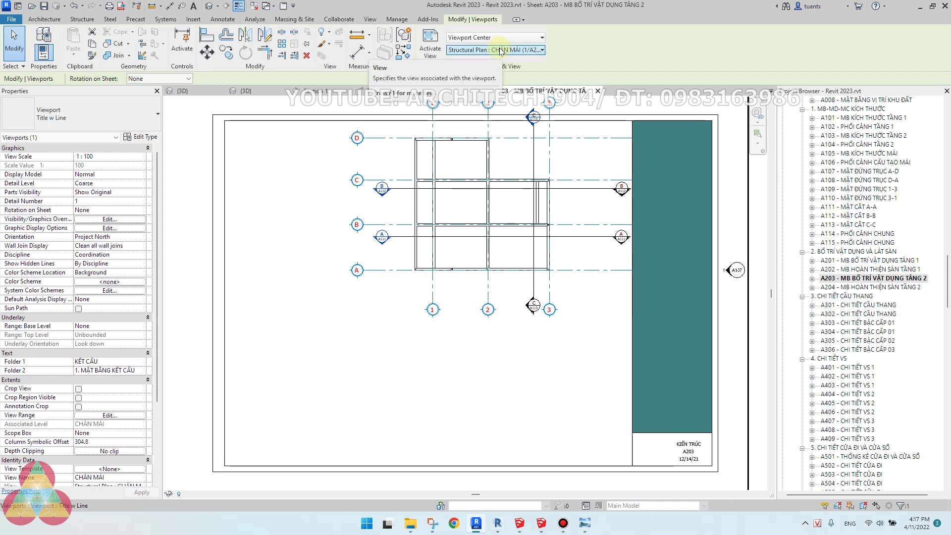
key("ctrl+z")
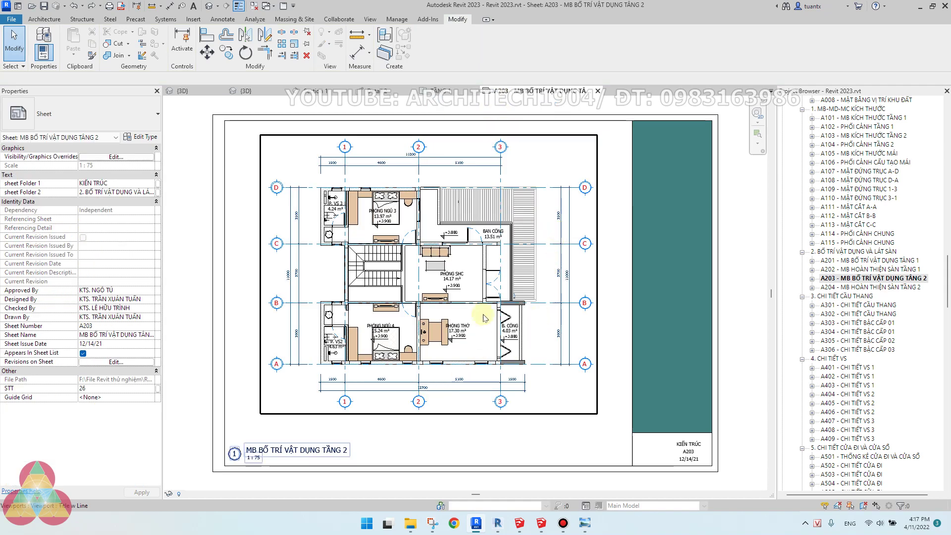
- Try to replace the viewport on sheet A203 with the VS2- MẶT BẰNG floor plan already placed on sheet A404
left_click(429, 169)
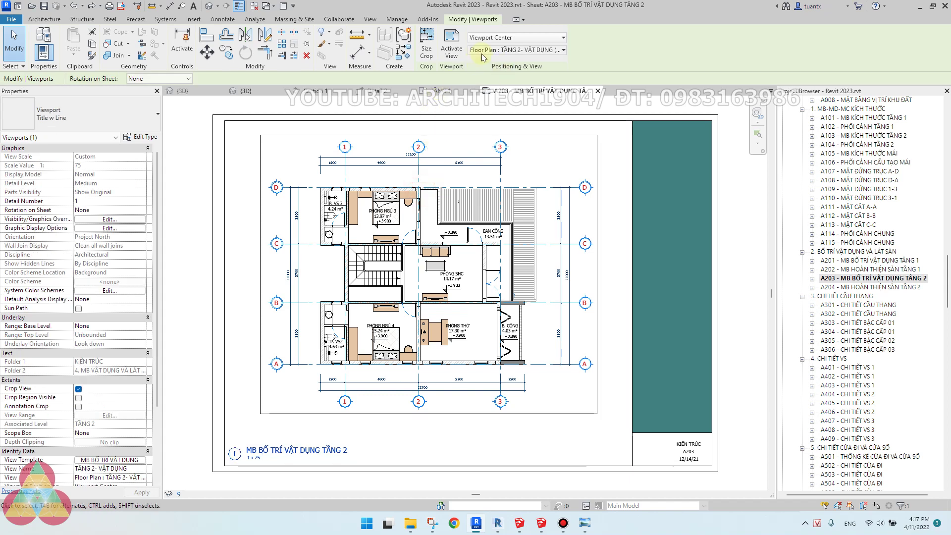
left_click(495, 49)
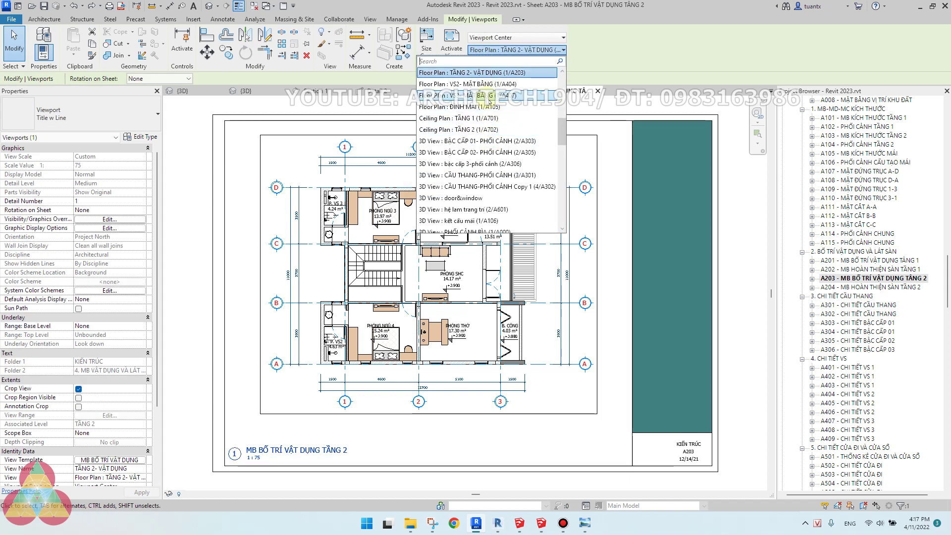
left_click(490, 84)
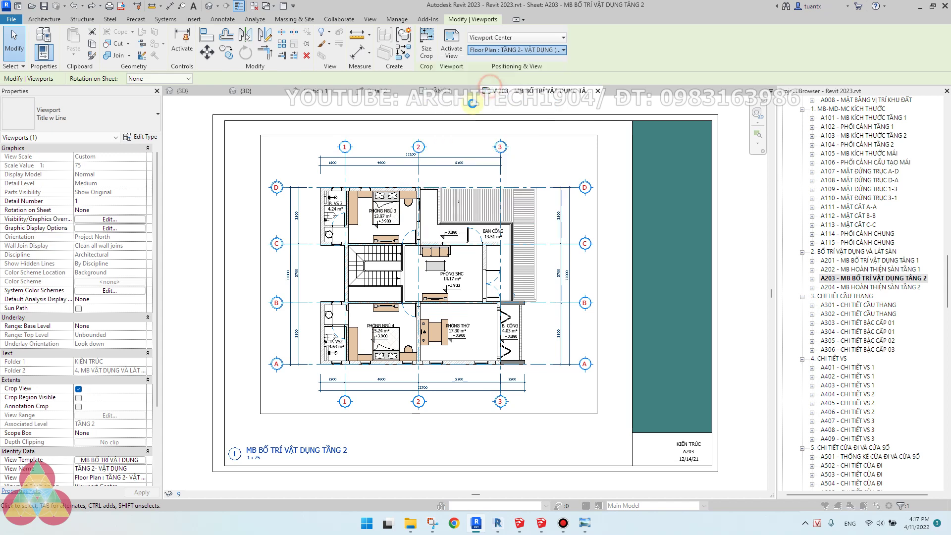
left_click_drag(460, 207, 325, 140)
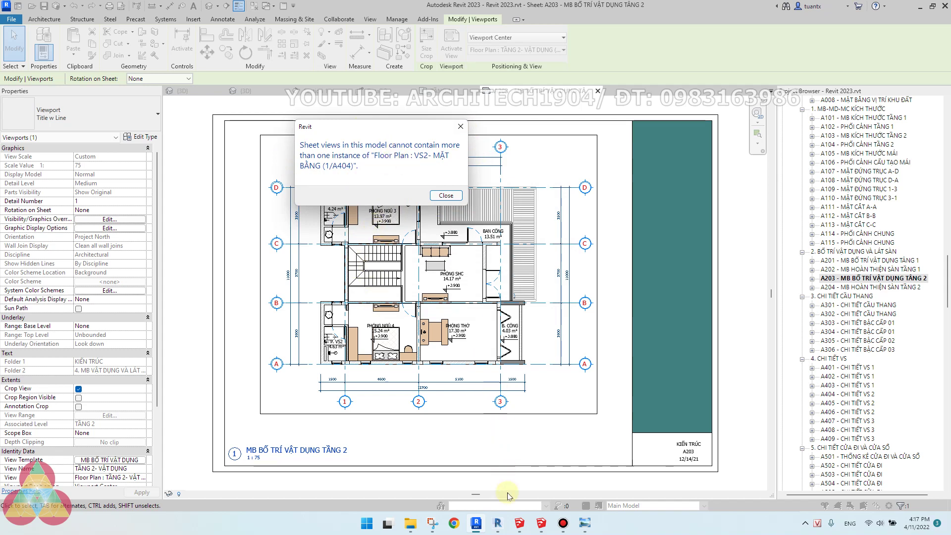
- Read the notes on quick view replacement on sheets, followed by those on floor folding and split lines, Solar Study and wall filters
left_click(586, 524)
scroll(272, 191, "down", 3)
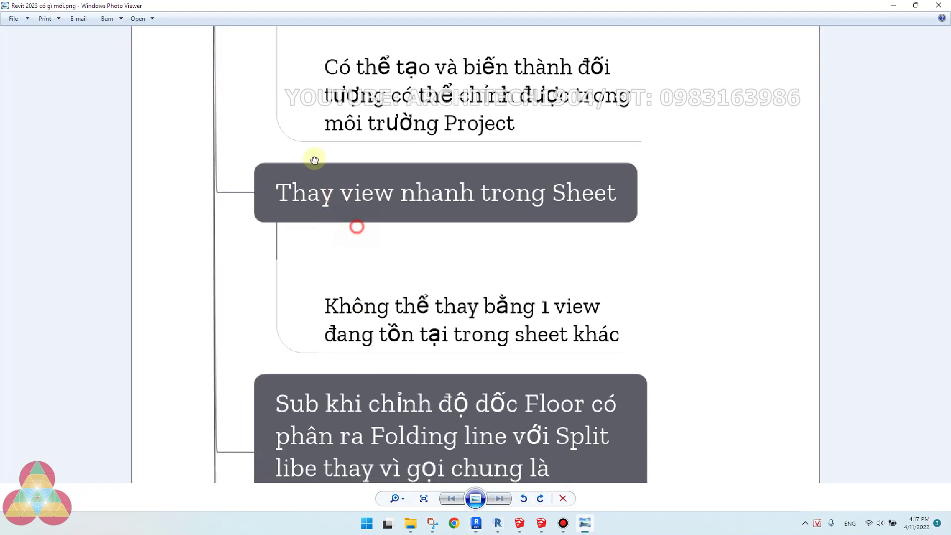
scroll(270, 233, "down", 1)
left_click_drag(314, 334, 288, 243)
mouse_move(296, 305)
left_mouse_down()
mouse_move(291, 285)
mouse_move(291, 323)
left_mouse_up()
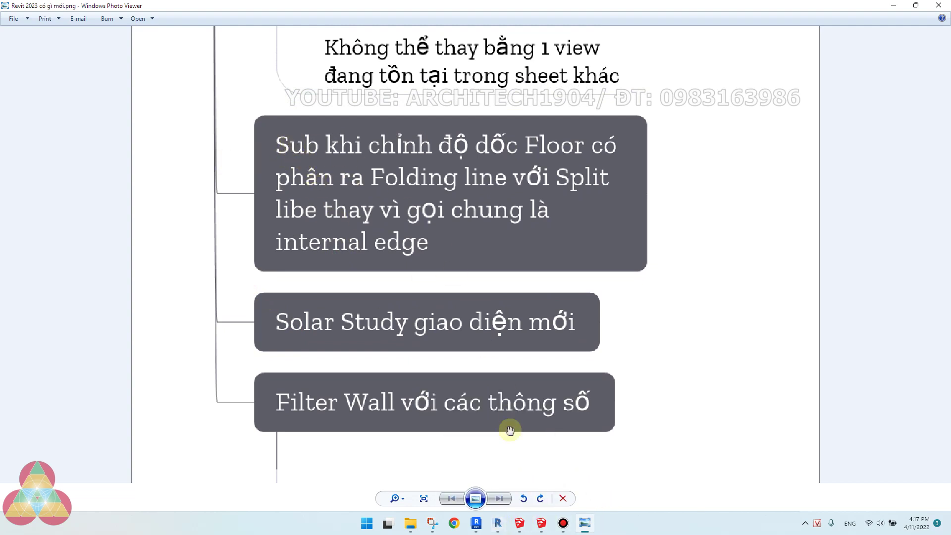
- Switch to Revit 2022, open the TẦNG 1 floor plan, and try to filter a selection in PHÒNG NGỦ 1 down to floors
left_click(491, 471)
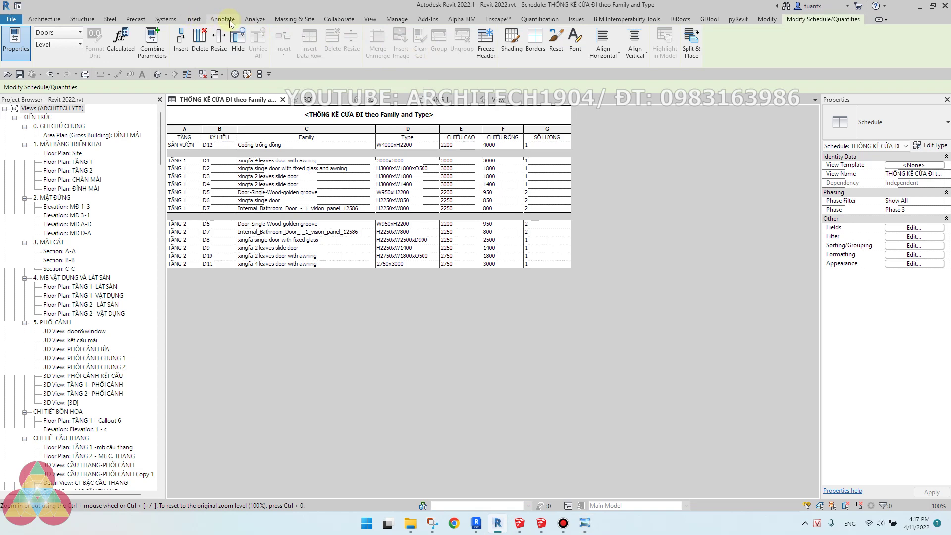
double_click(85, 161)
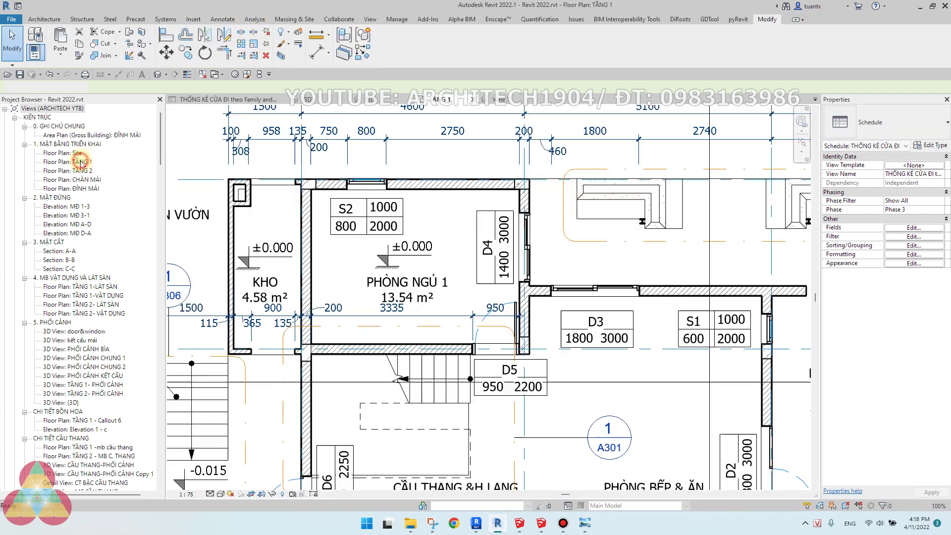
left_click_drag(509, 165, 427, 254)
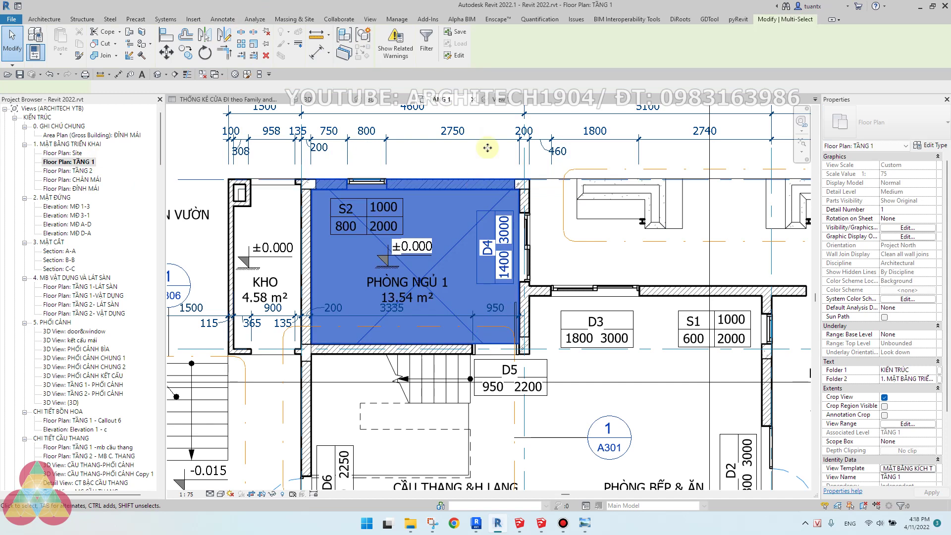
left_click(426, 42)
left_click(651, 139)
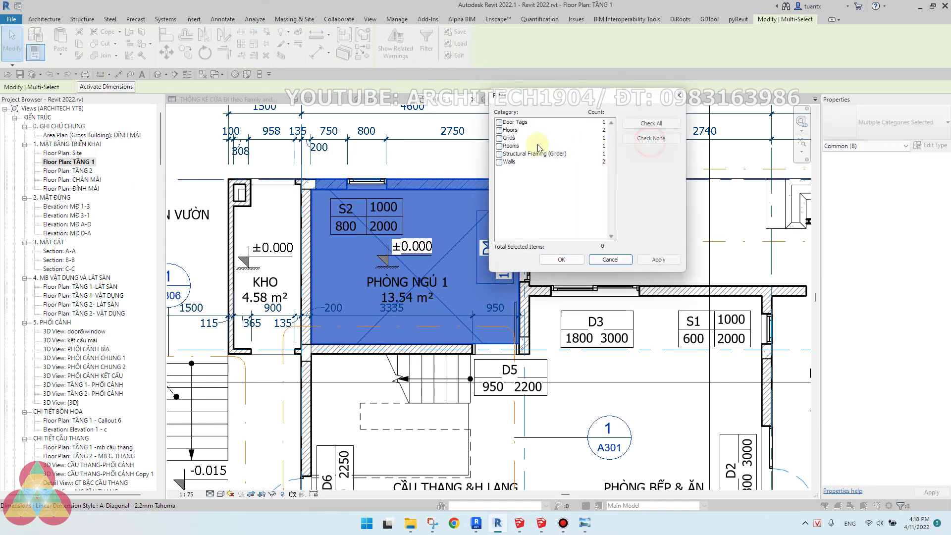
left_click(498, 130)
left_click(561, 260)
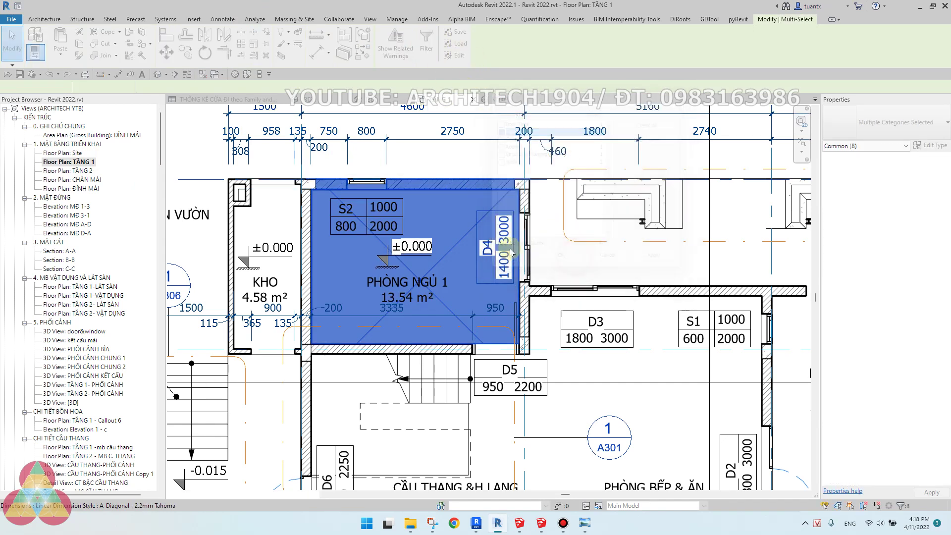
left_click(470, 216)
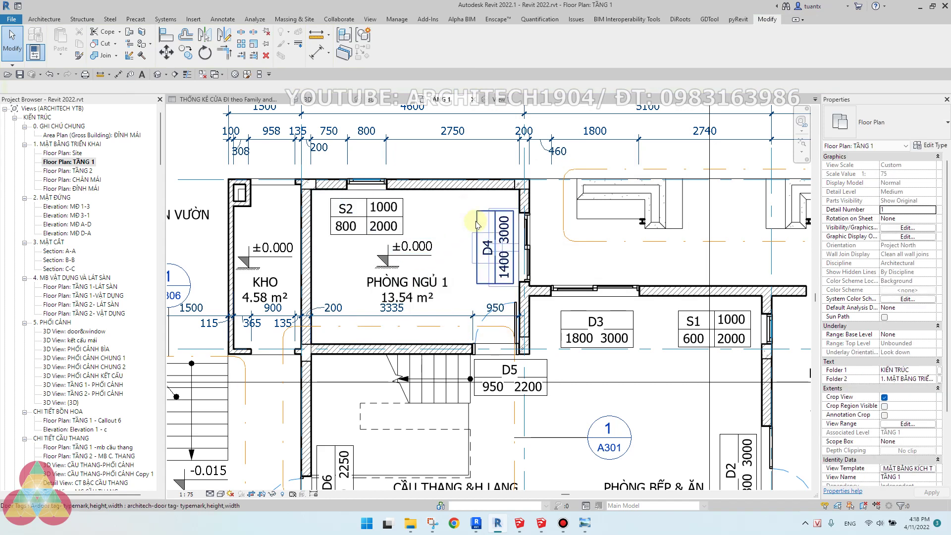
- Select the granite floor covering the HIÊN TRƯỚC porch in the TẦNG 1 plan
left_click(459, 180)
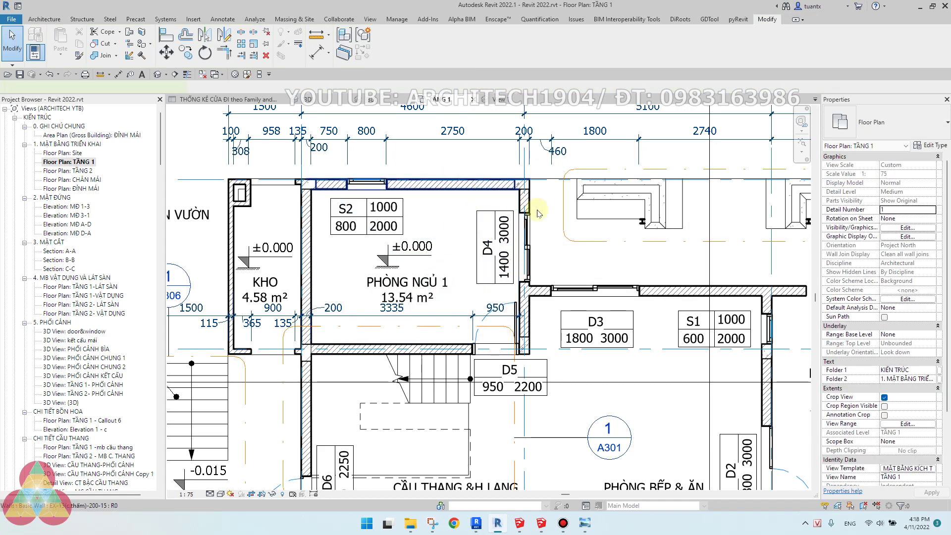
scroll(530, 206, "down", 1)
middle_click_drag(530, 206, 477, 274)
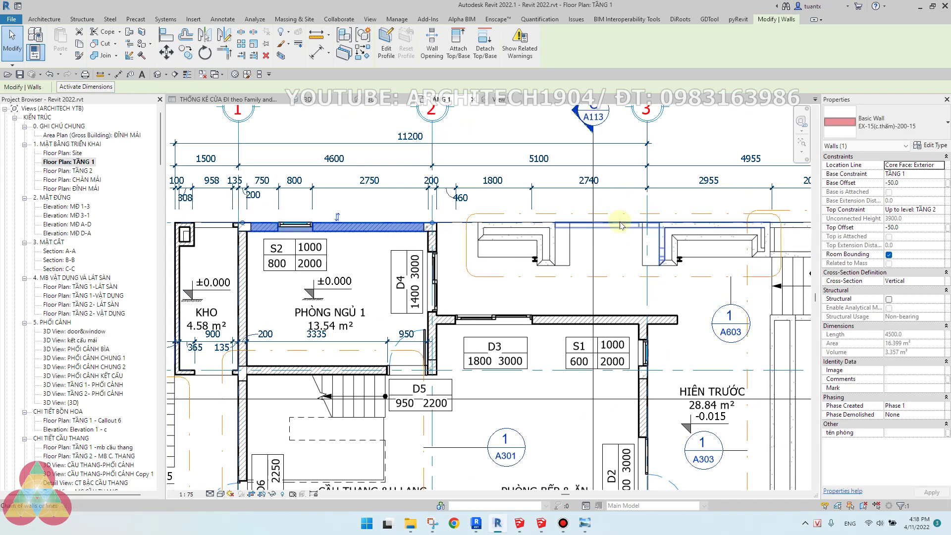
left_click(619, 223)
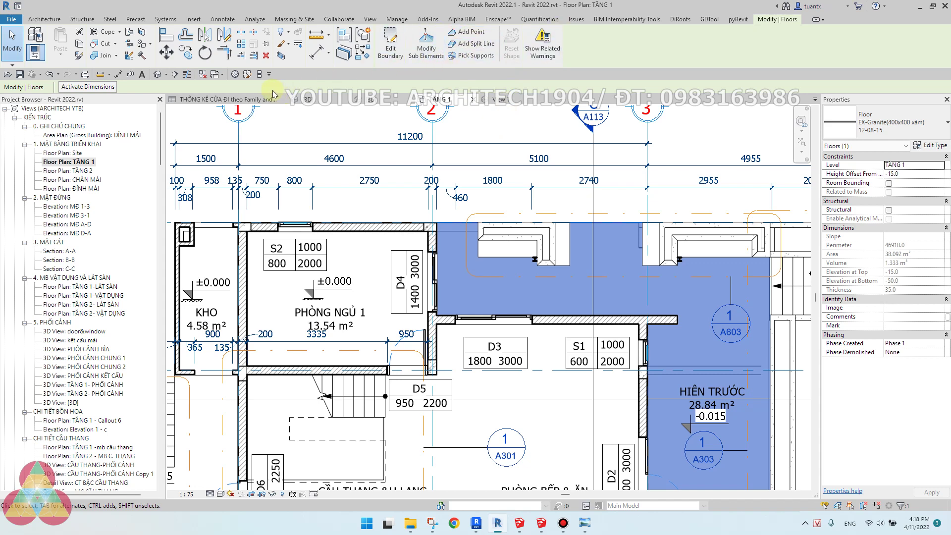
- Inspect the Floors subcategories in Revit 2022's Object Styles, and leave the settings without applying changes
left_click(247, 74)
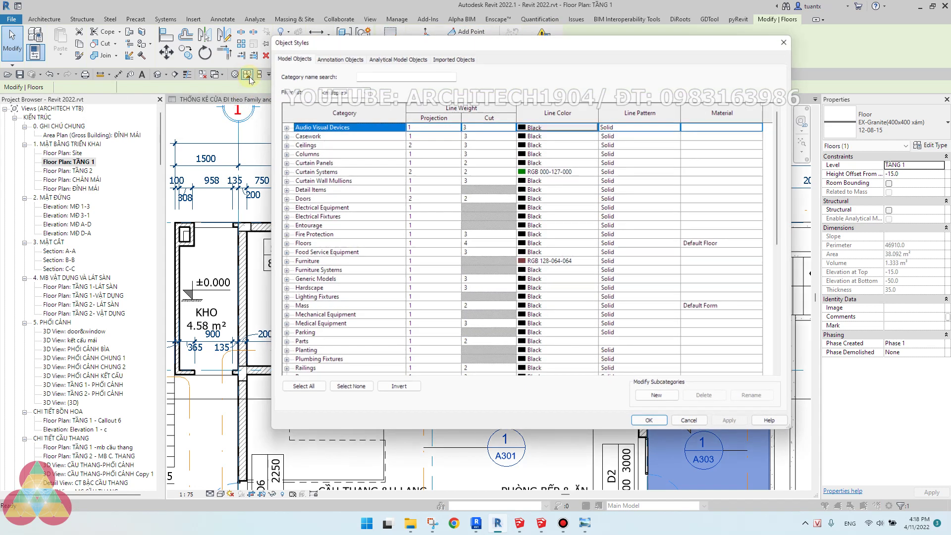
scroll(364, 253, "down", 2)
scroll(364, 253, "down", 7)
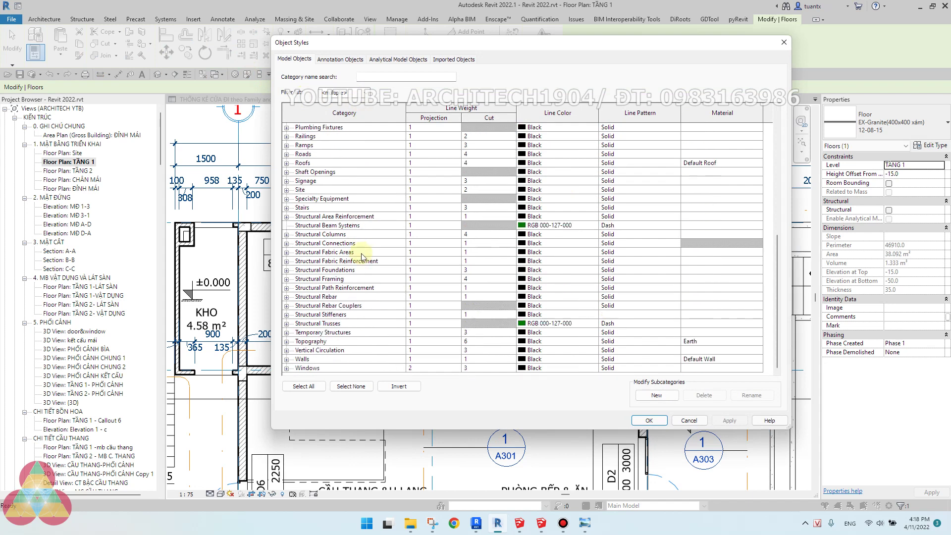
scroll(289, 218, "up", 1)
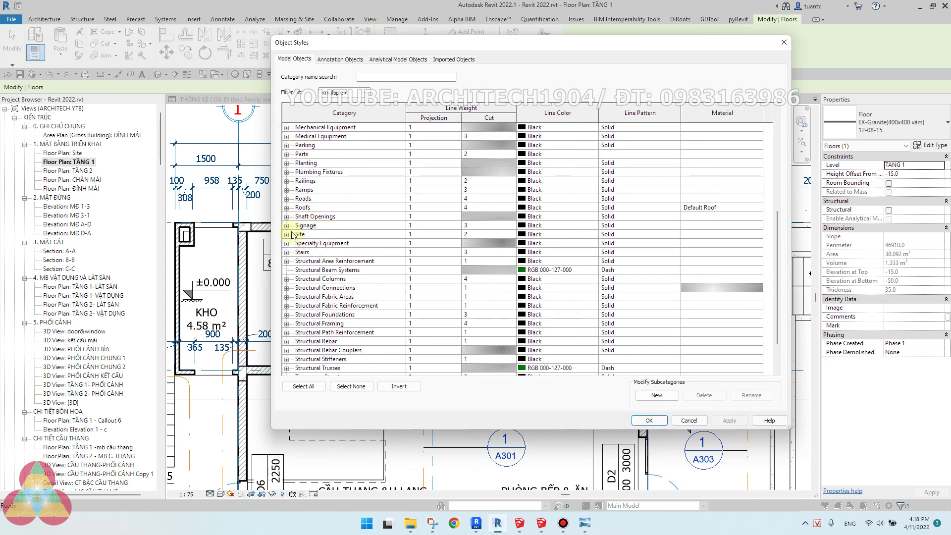
scroll(291, 220, "up", 4)
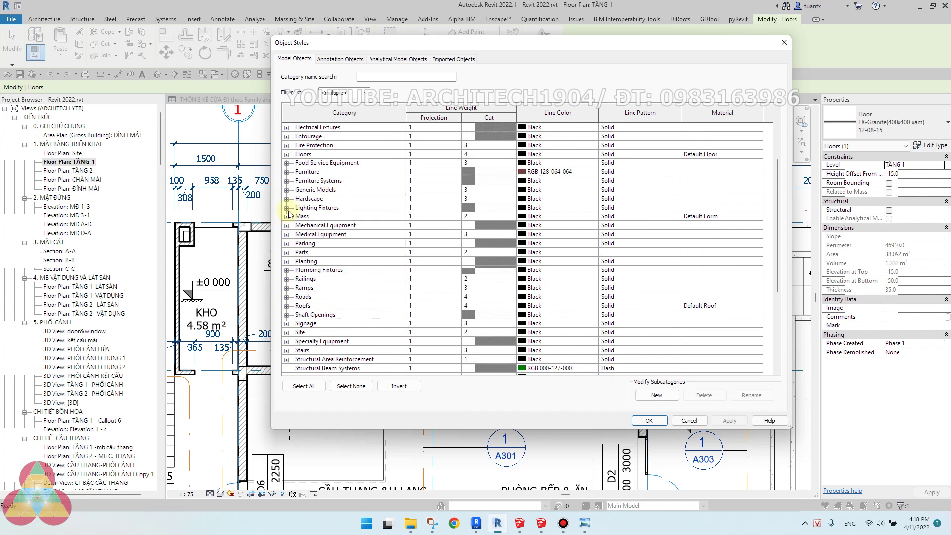
left_click(286, 164)
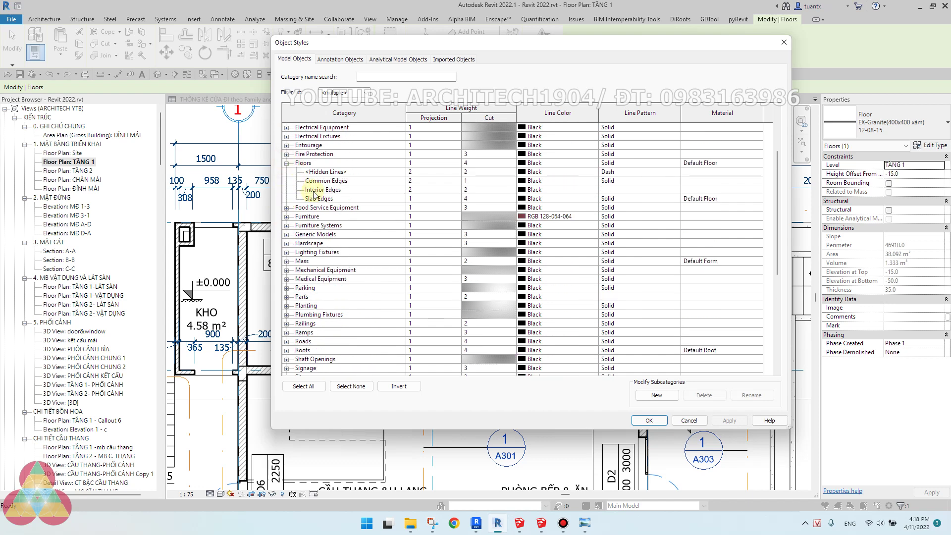
left_click(693, 421)
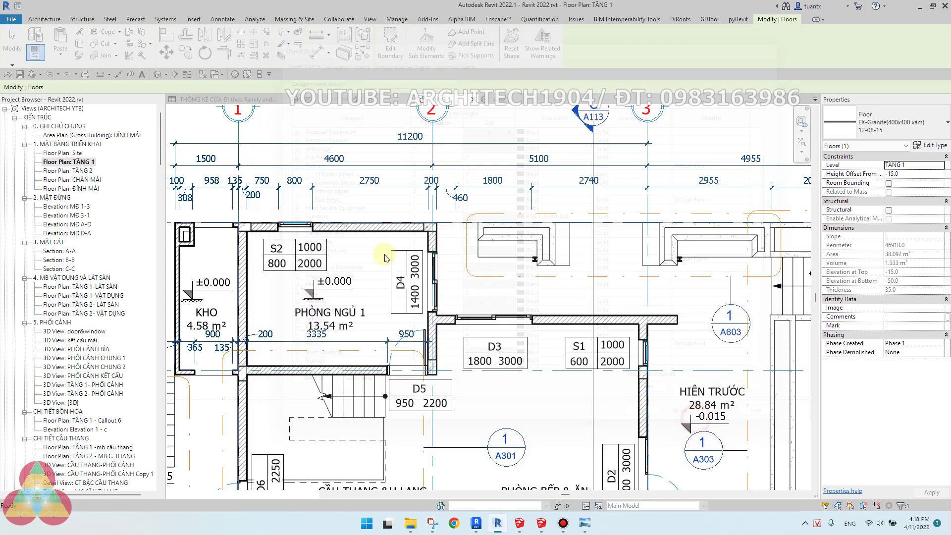
- Return to Revit 2023, dismiss the sheet view message, and select the Generic 150mm floor with the raised centre in Project2's 3D view
left_click(475, 523)
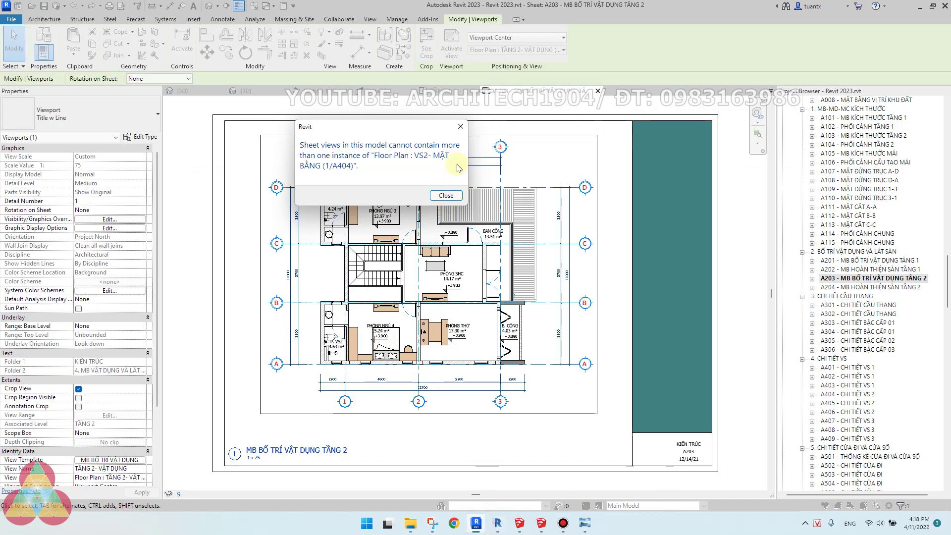
left_click(460, 126)
left_click(246, 90)
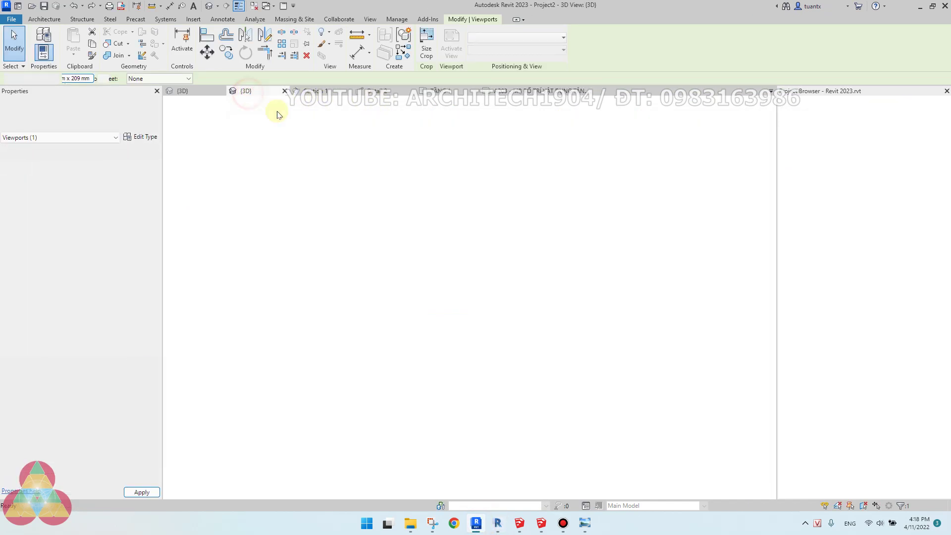
scroll(545, 341, "up", 4)
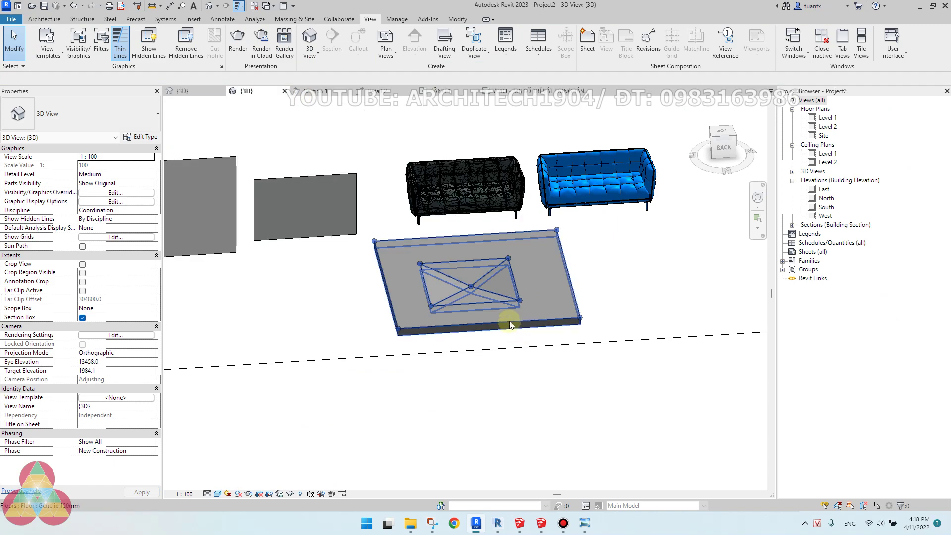
left_click(512, 319)
scroll(492, 289, "up", 2)
scroll(492, 289, "up", 1)
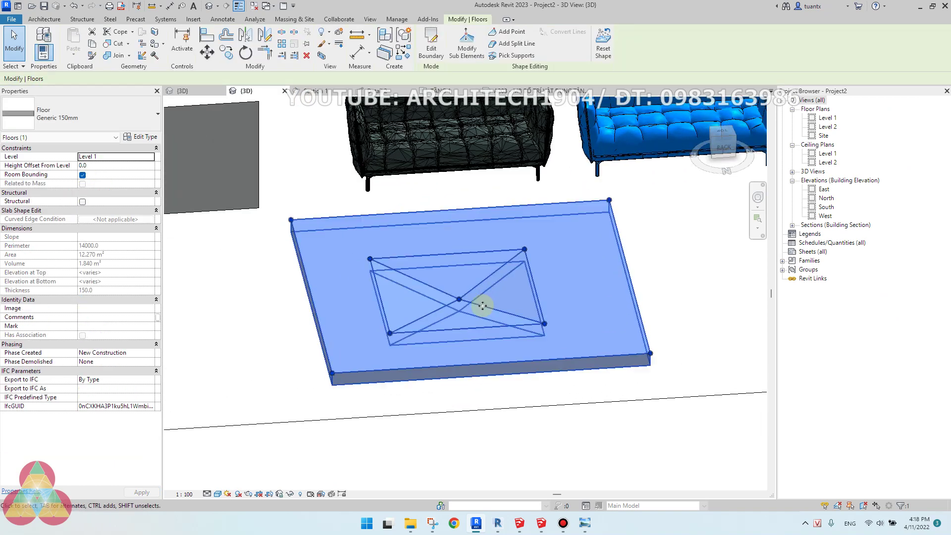
middle_click_drag(570, 326, 614, 328, "shift")
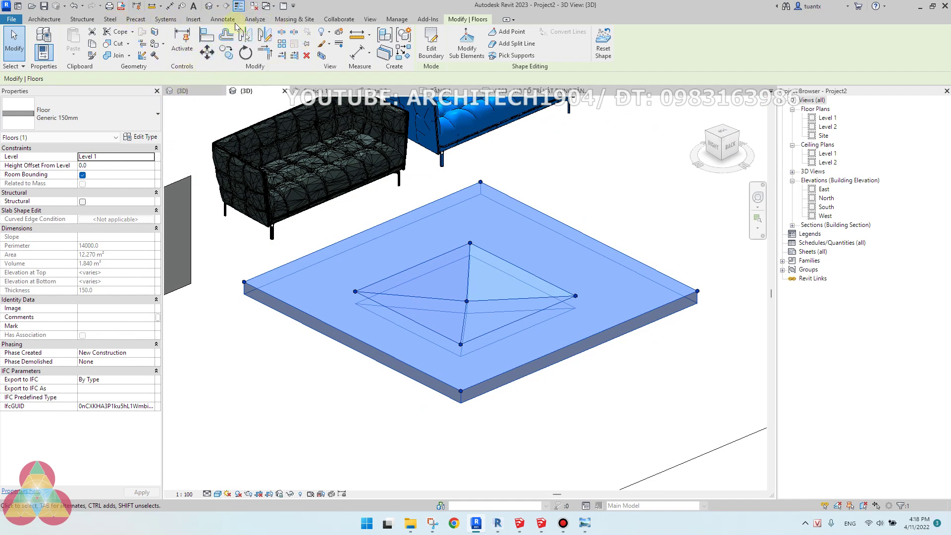
- Inspect the Folding Lines and Split Lines subcategories of Floors in Object Styles, with the dialog moved clear of the floor
left_click(396, 20)
left_click(66, 42)
scroll(342, 257, "down", 3)
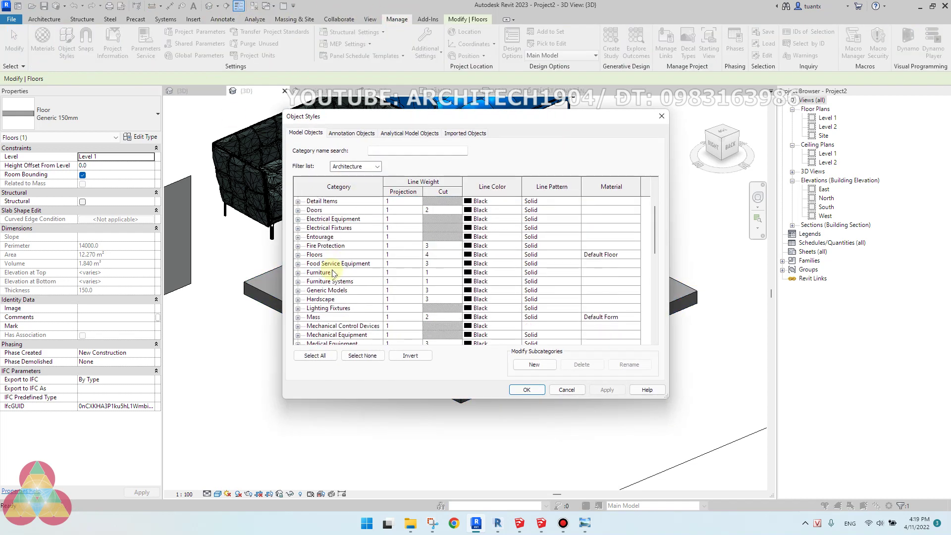
left_click(297, 256)
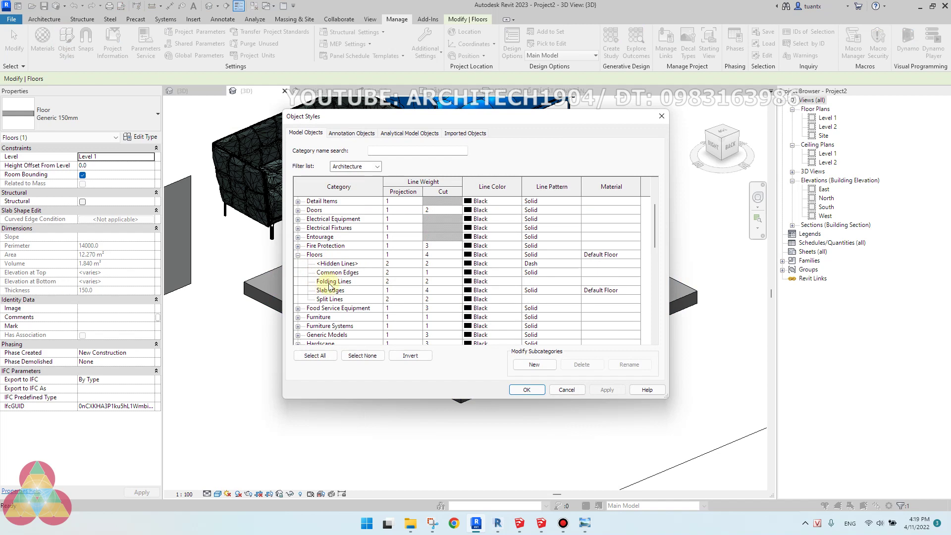
left_click(332, 282)
left_click(337, 301)
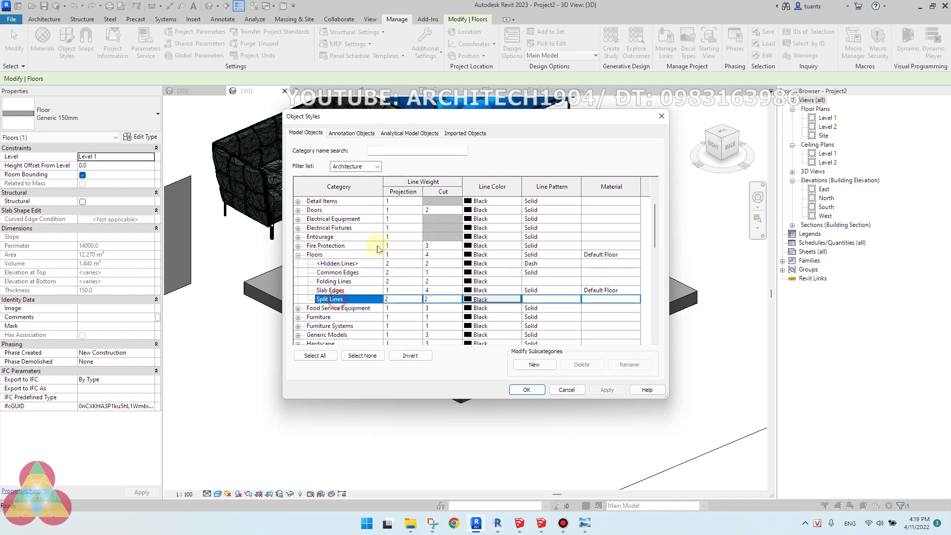
left_click_drag(449, 124, 741, 140)
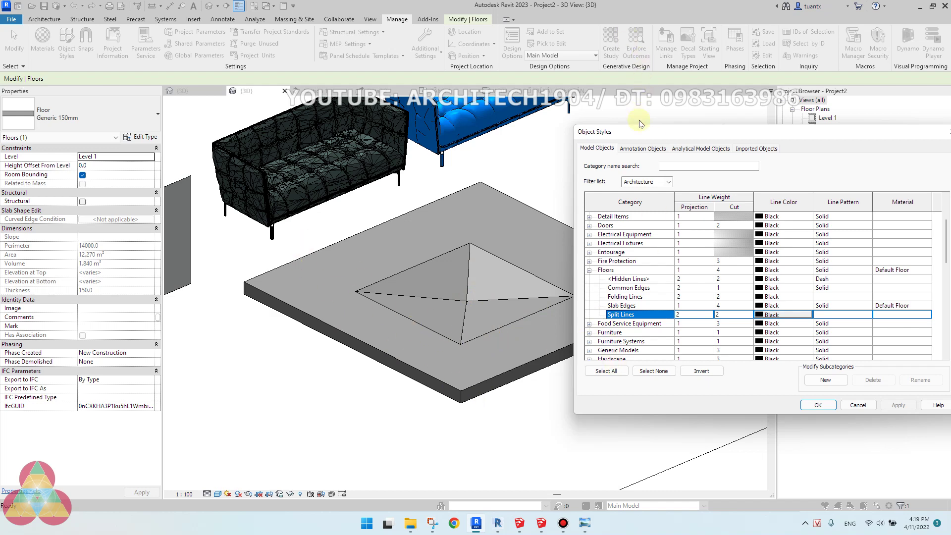
- Set the line color of the Floors subcategory Split Lines to red in Object Styles
left_click_drag(632, 137, 309, 94)
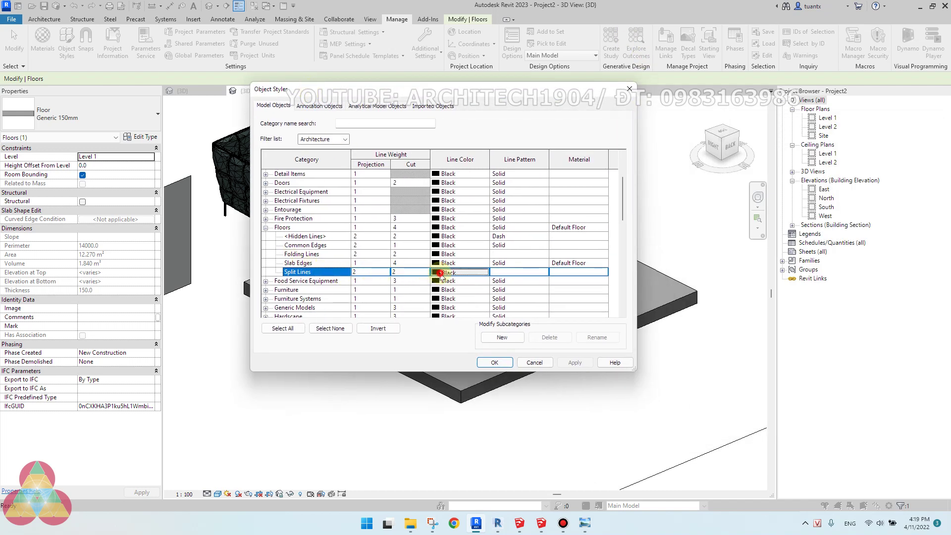
left_click(440, 273)
left_click(340, 170)
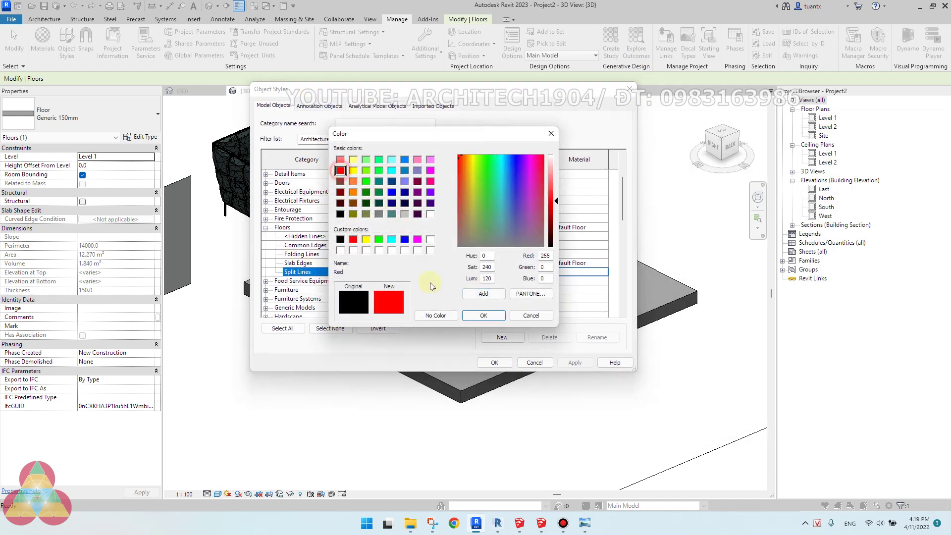
left_click(481, 316)
- Set the Folding Lines color to RGB 000-128-255, accept the Object Styles changes, and deselect the floor
left_click(448, 255)
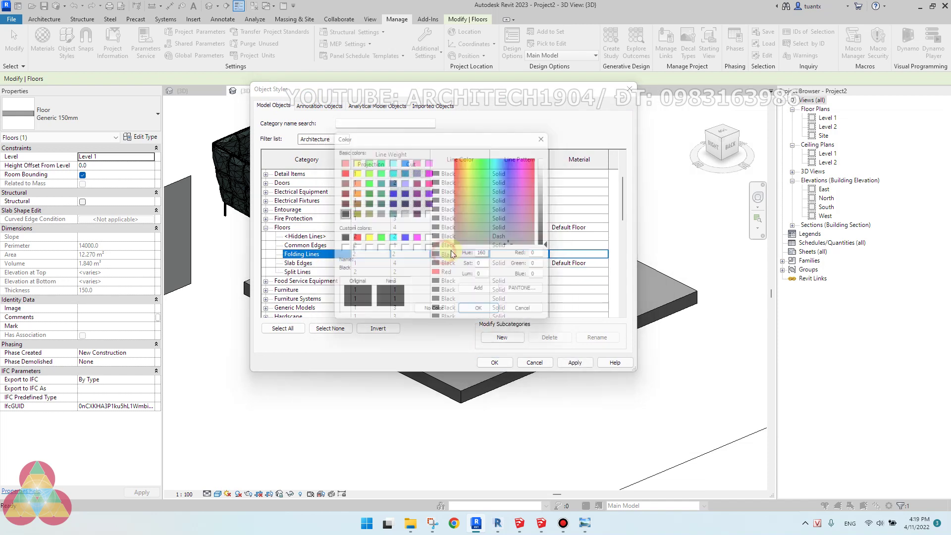
left_click(405, 160)
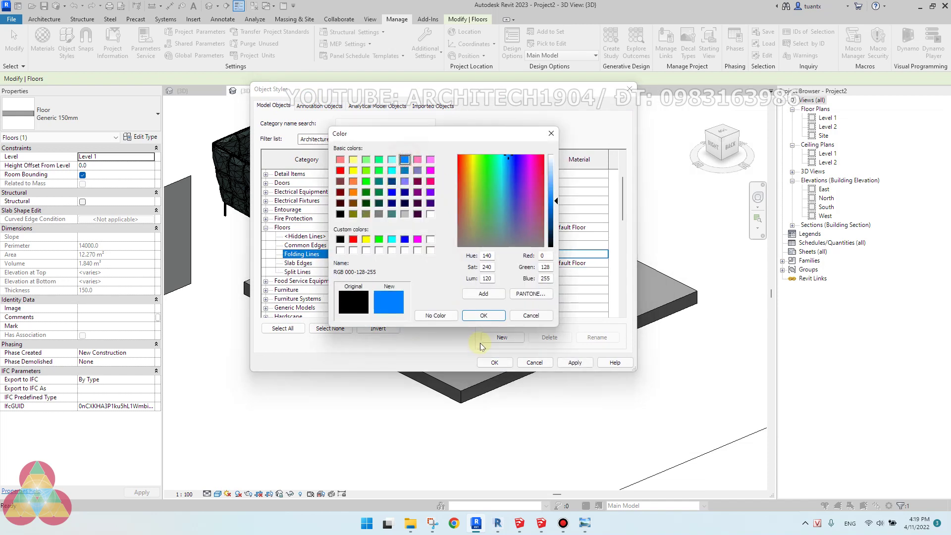
left_click(480, 314)
left_click(494, 362)
left_click(569, 396)
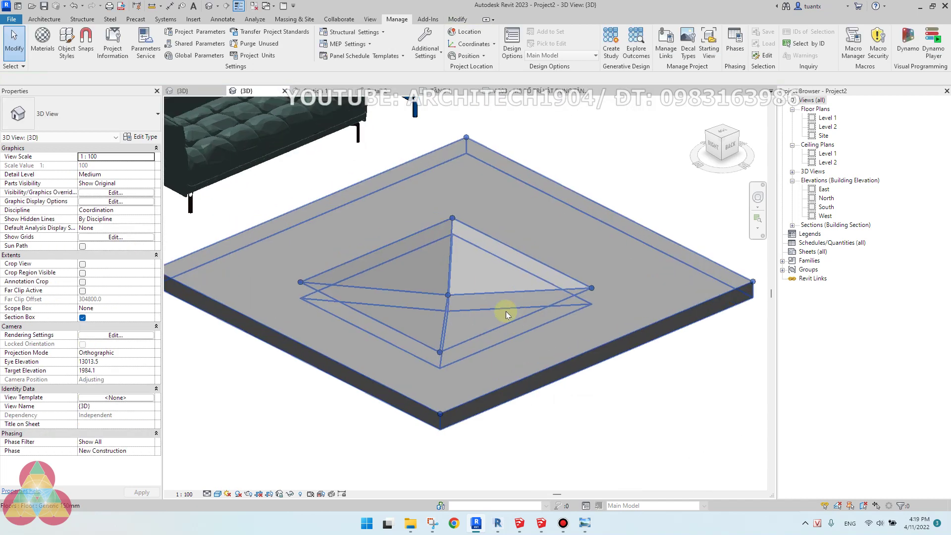
- Convert the blue folding line running from the floor's centre point toward the right corner into a split line
scroll(505, 322, "up", 1)
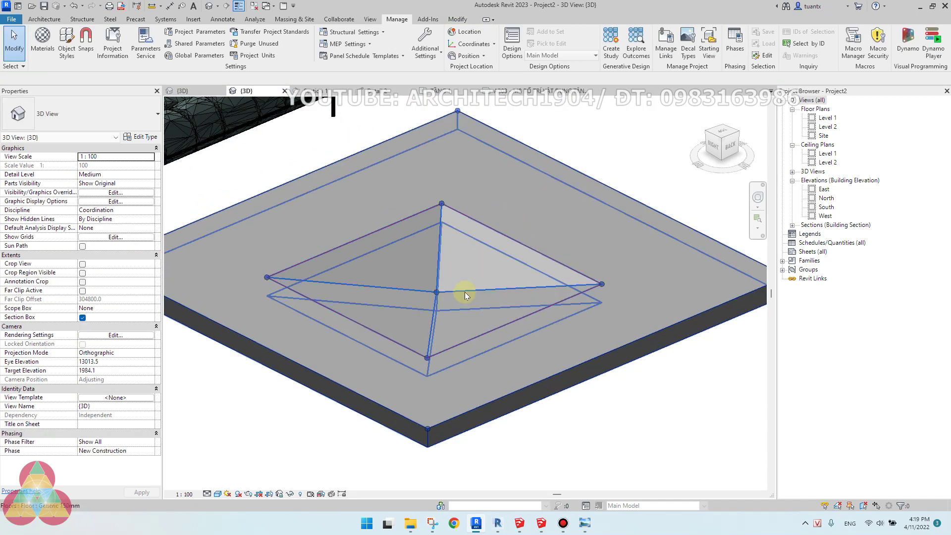
left_click(543, 287)
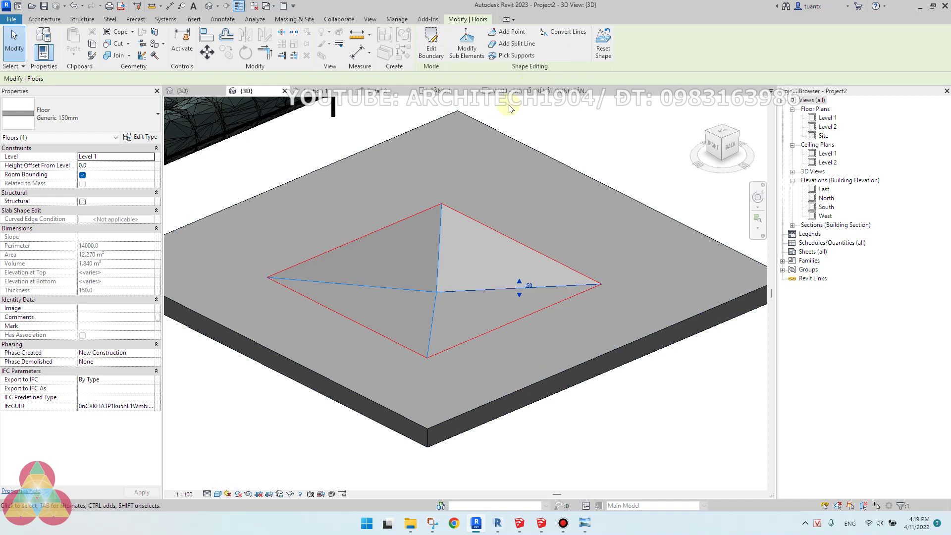
left_click(556, 33)
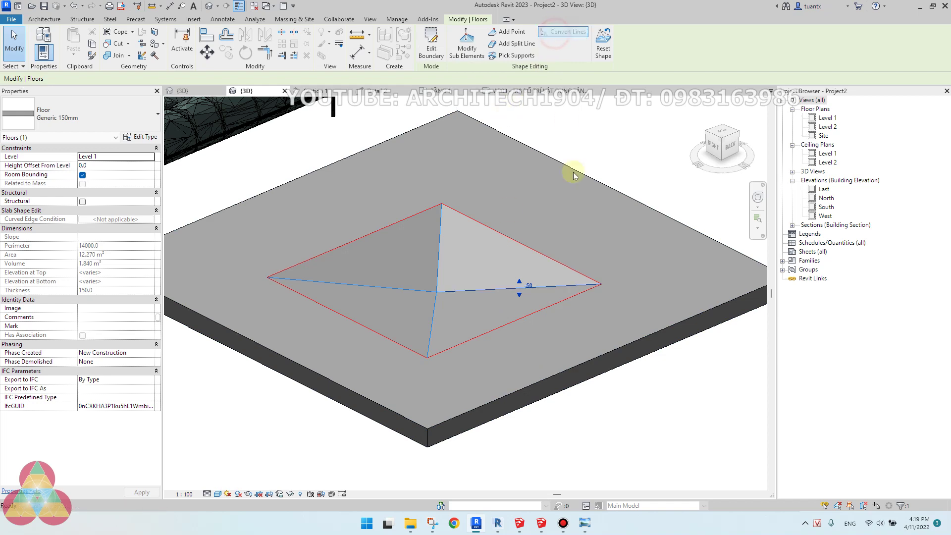
left_click(641, 458)
scroll(518, 319, "up", 3)
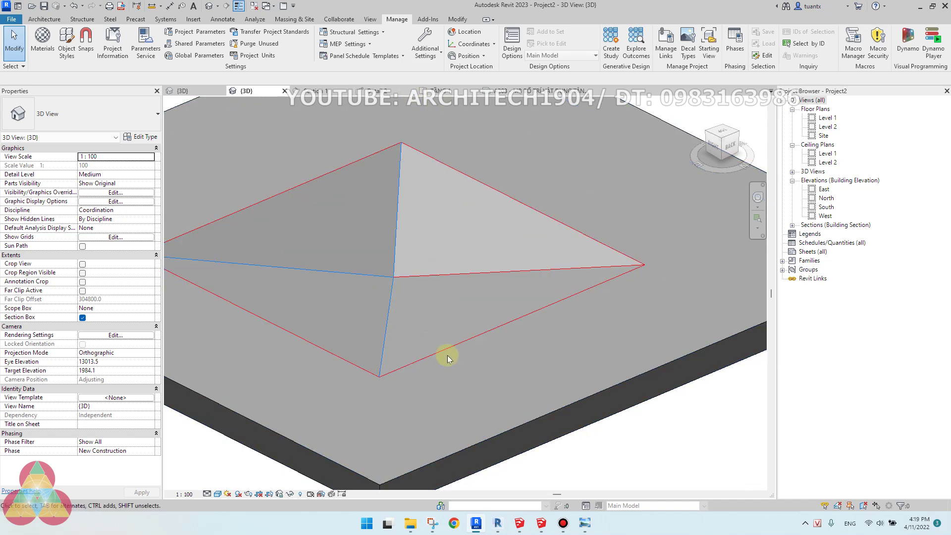
- Open the Revit 2023 notes image and read on to the Solar Study and Filter Wall items
mouse_move(584, 525)
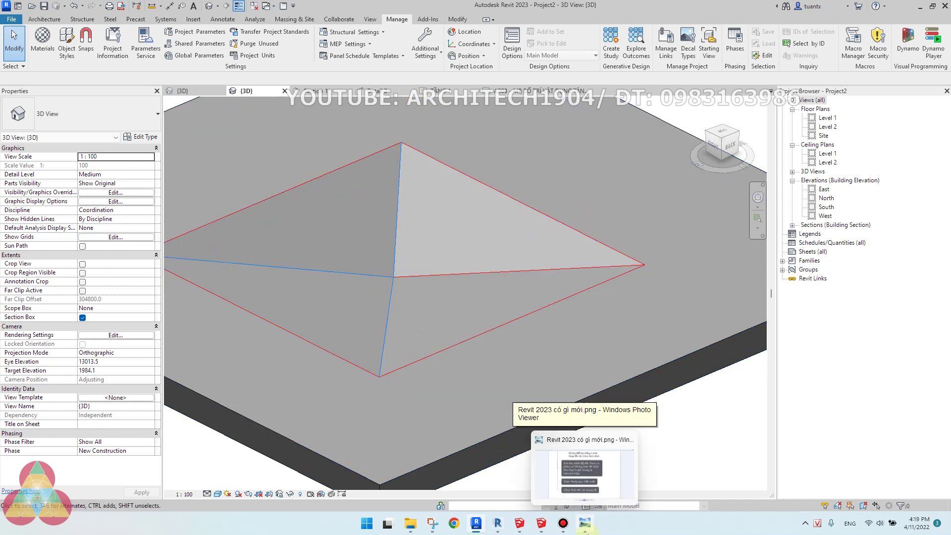
left_click(590, 531)
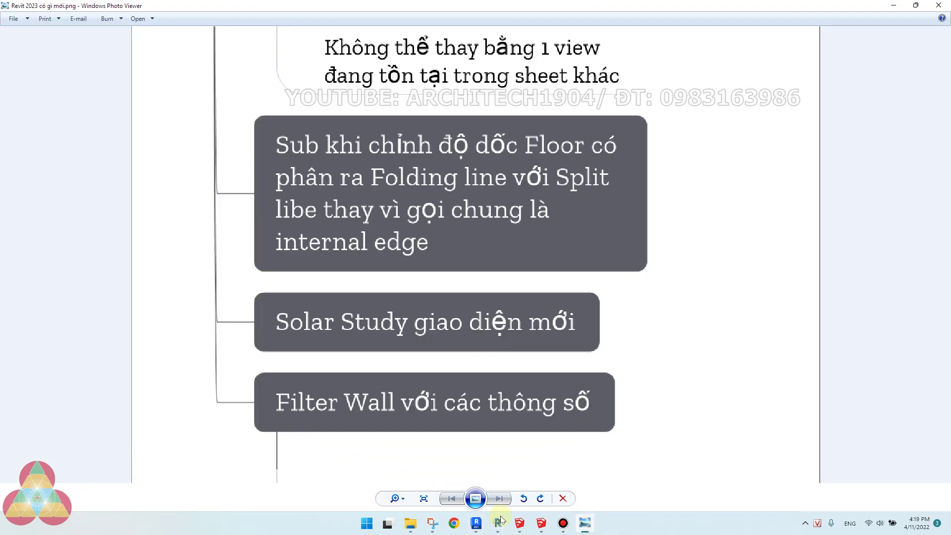
left_click_drag(432, 301, 424, 173)
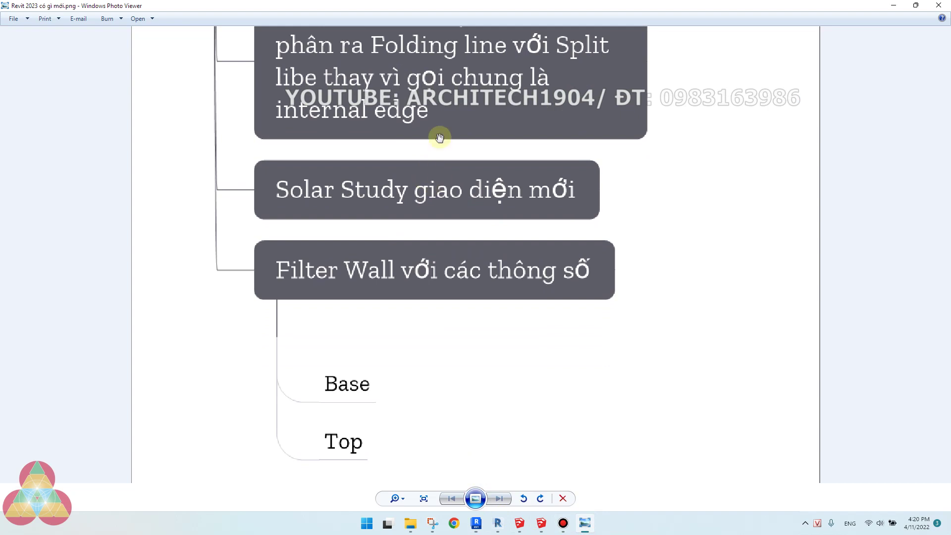
- Return to Revit 2023, close the inactive views, and open Project1's default 3D view of the building
left_click(477, 524)
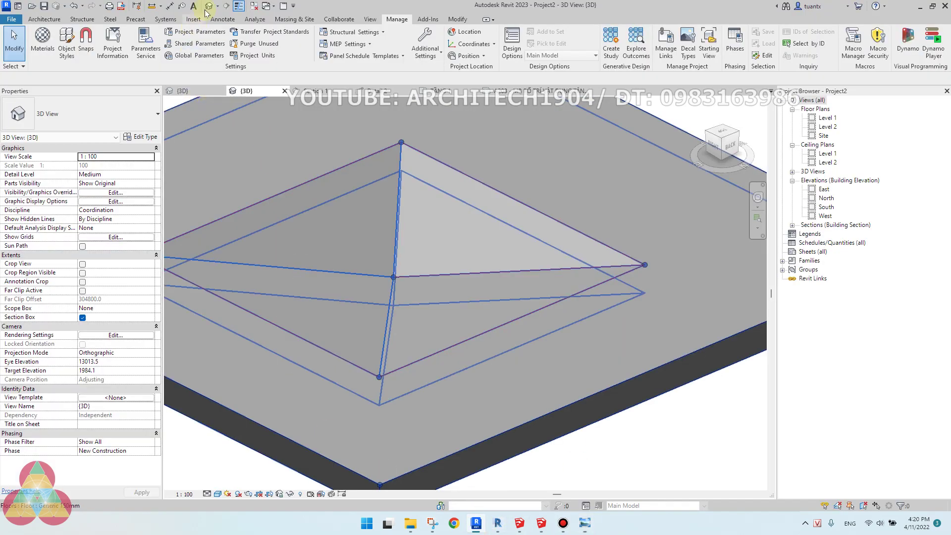
left_click(253, 7)
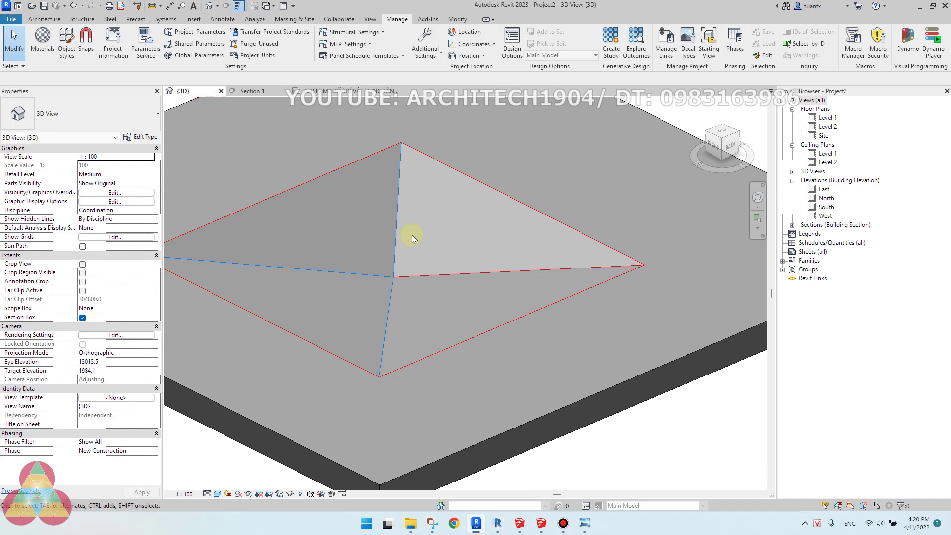
left_click_drag(476, 265, 187, 118)
left_click(254, 91)
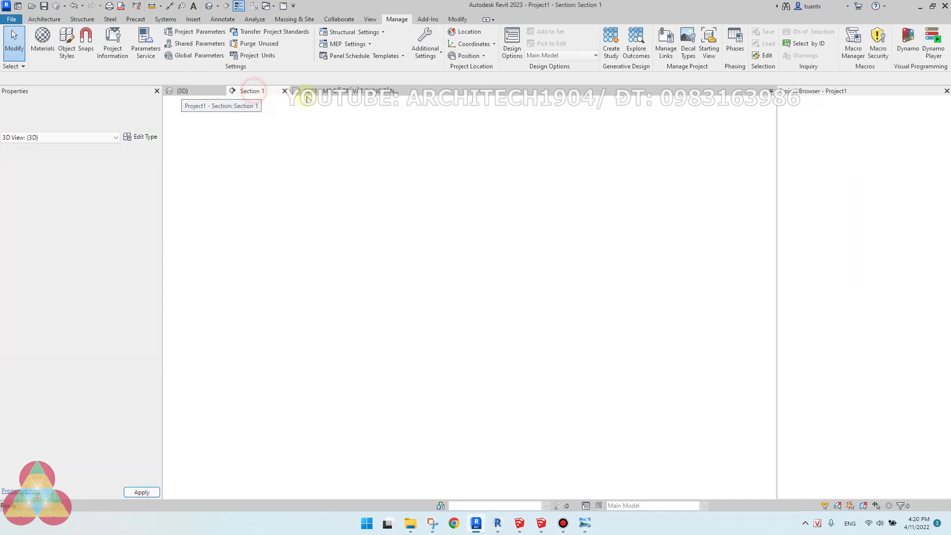
left_click(195, 19)
left_click(208, 6)
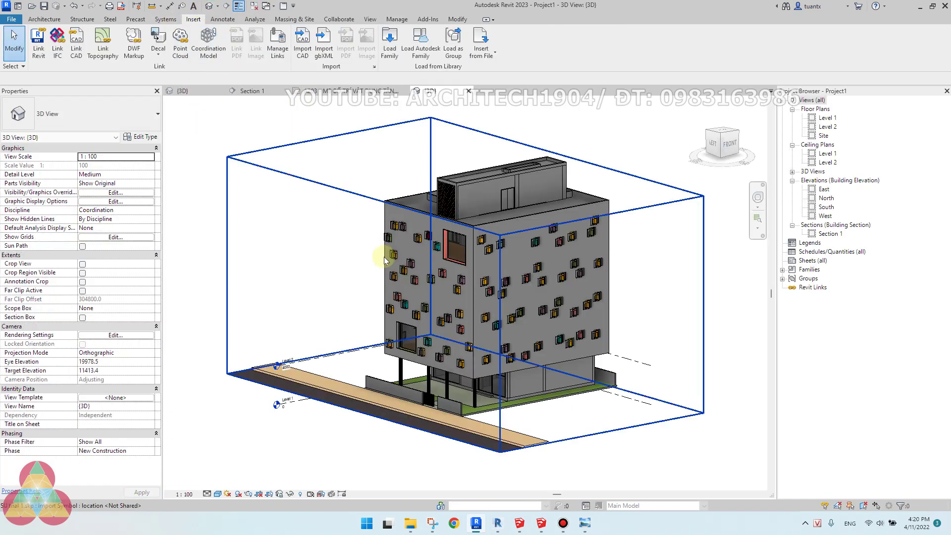
middle_click_drag(294, 259, 275, 270, "shift")
scroll(253, 240, "up", 3)
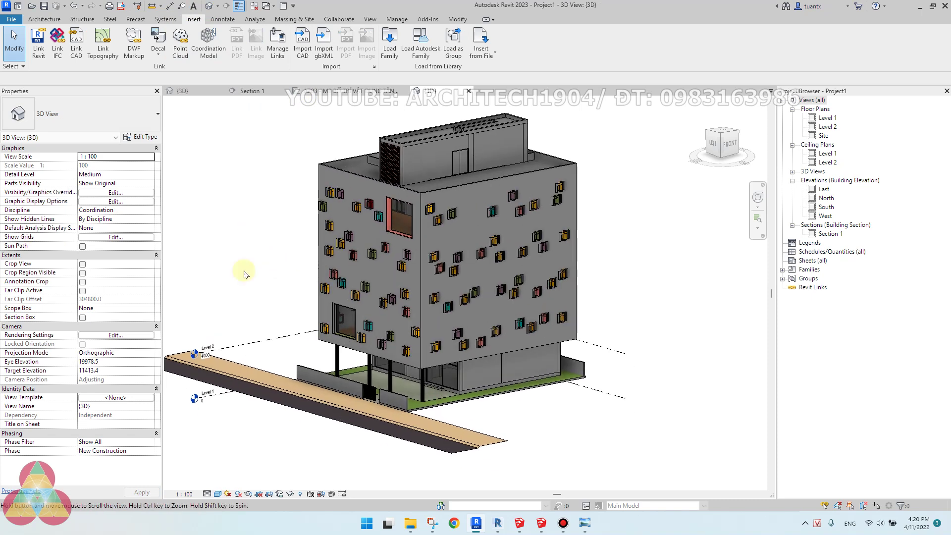
- Set the building's 3D view to the Hidden Line visual style and turn its shadows on
left_click(218, 494)
left_click(235, 455)
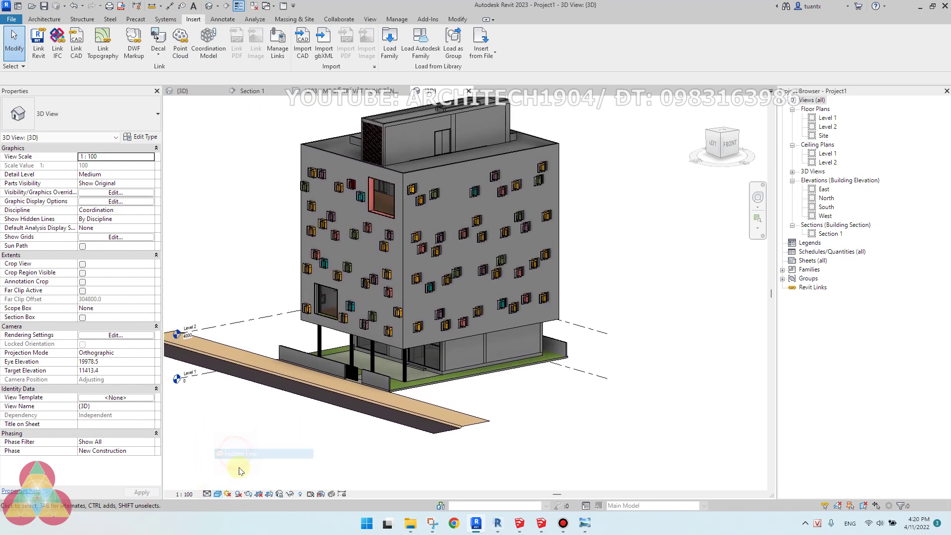
left_click(239, 494)
middle_click_drag(289, 428, 339, 395)
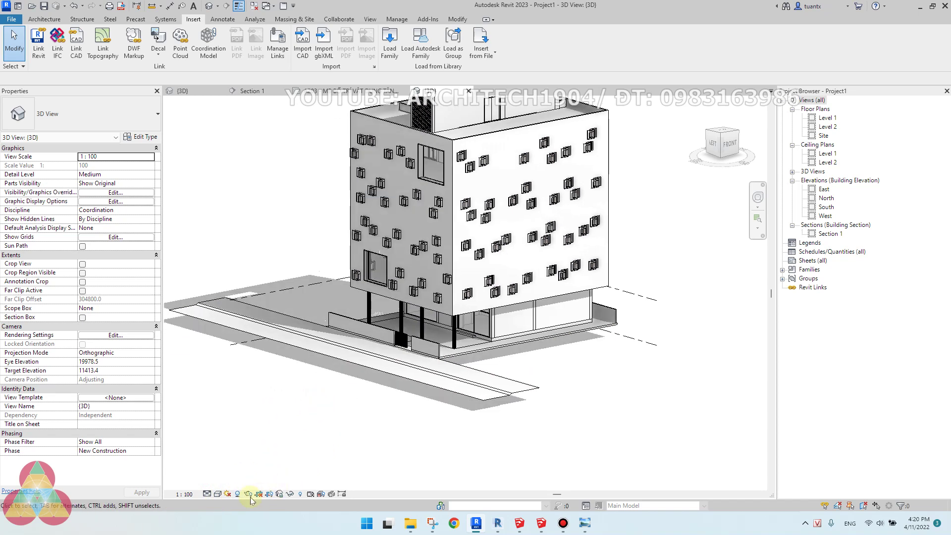
- Start a Solar Study in the 3D view and set the Sunlight Intensity to 61
left_click(229, 494)
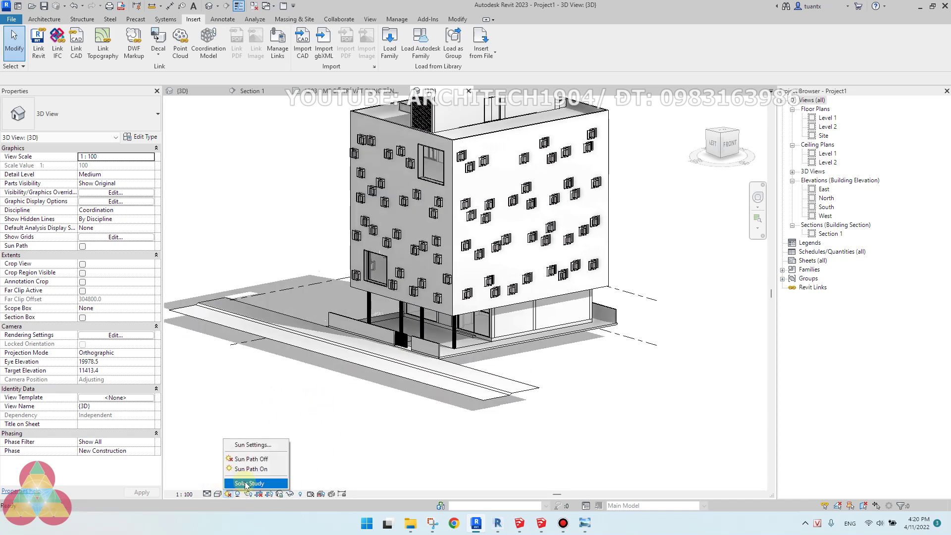
left_click(248, 484)
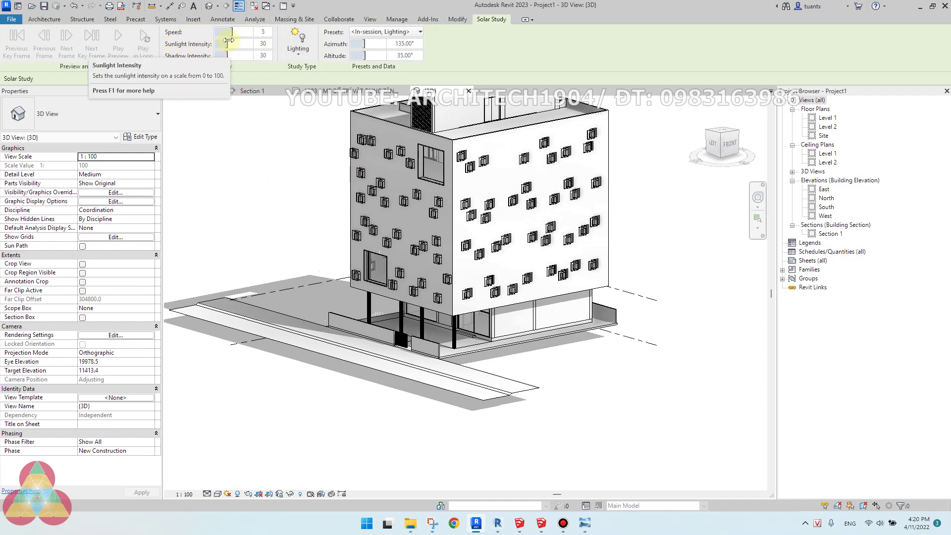
left_click_drag(232, 32, 227, 33)
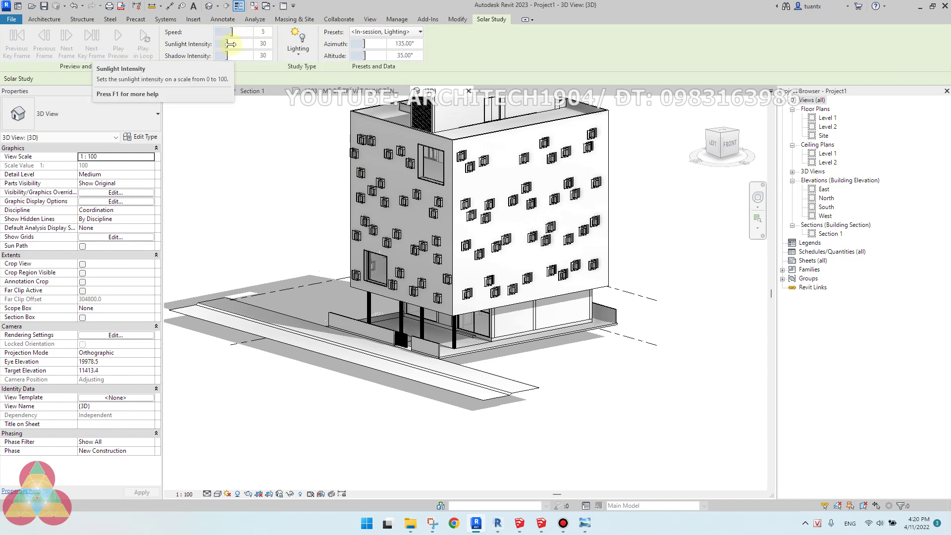
left_click_drag(229, 44, 240, 44)
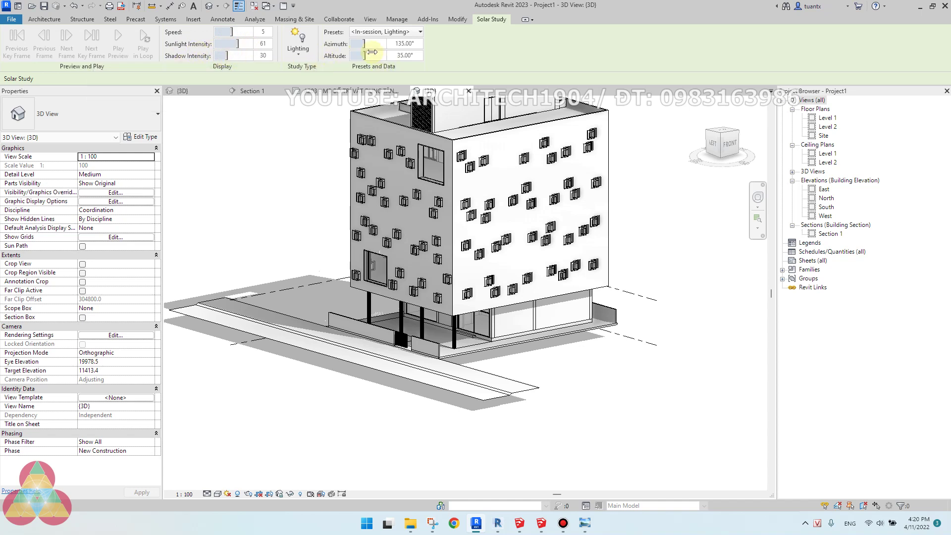
- Review the lighting presets without changing them, switch the study type to Multi-day, and play the solar study preview
left_click(384, 32)
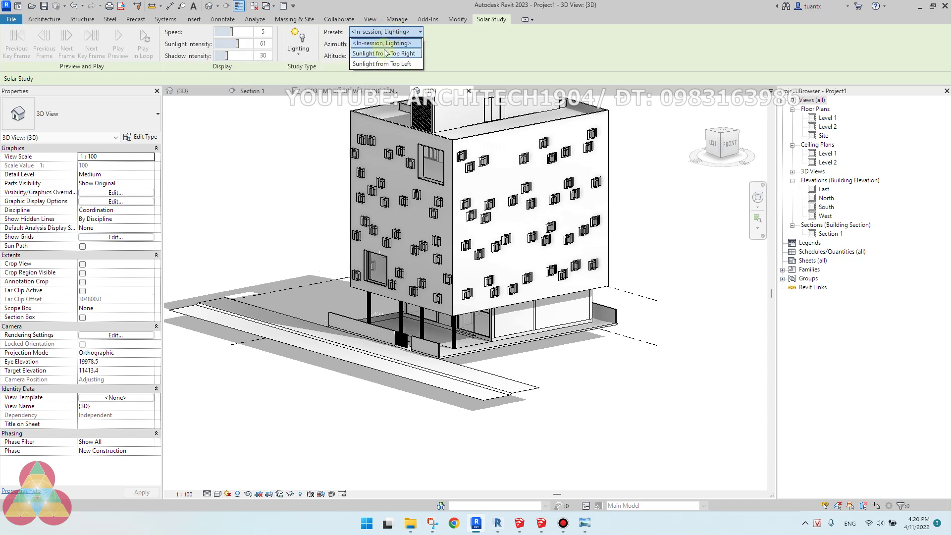
left_click(456, 48)
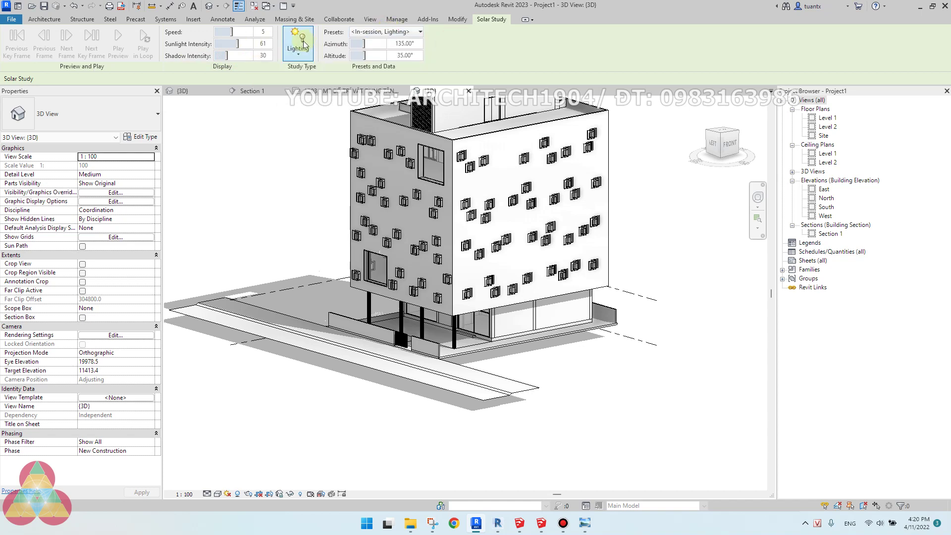
left_click(298, 40)
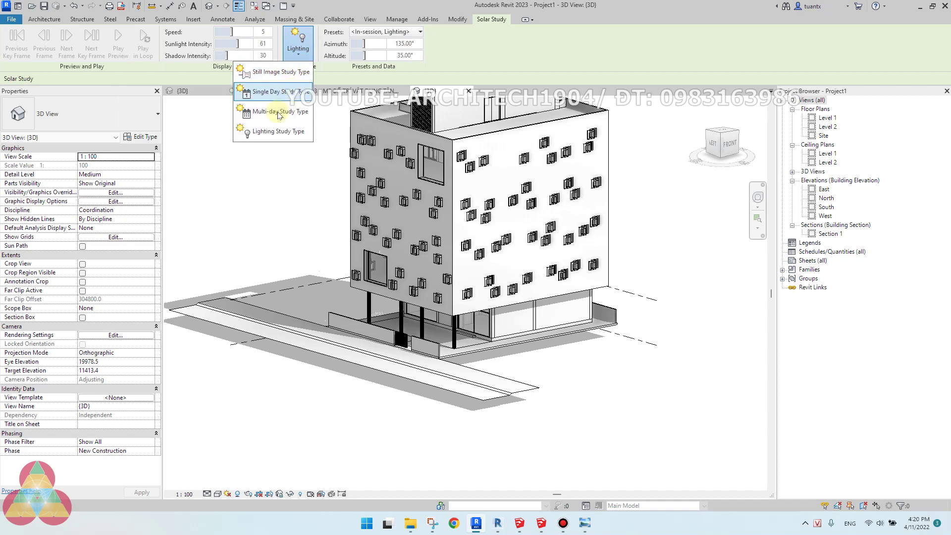
left_click(263, 112)
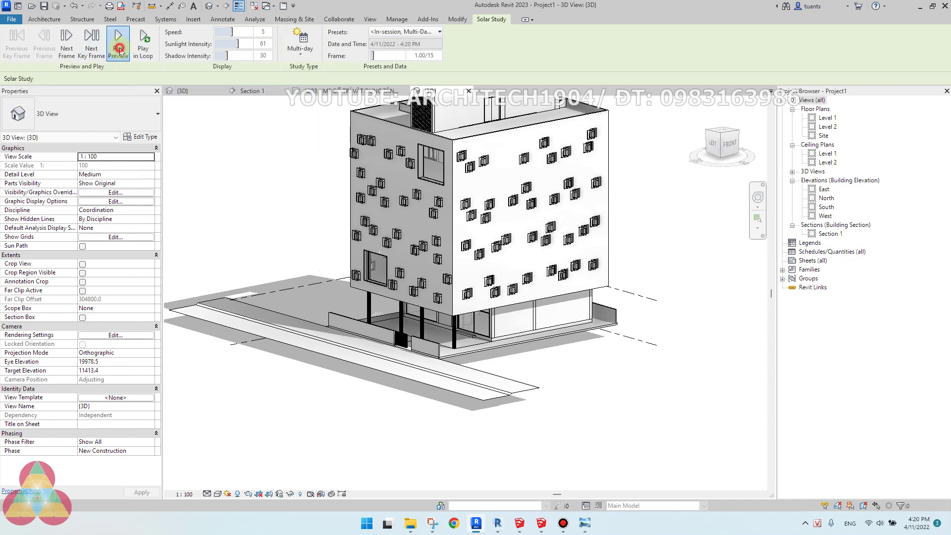
left_click(121, 56)
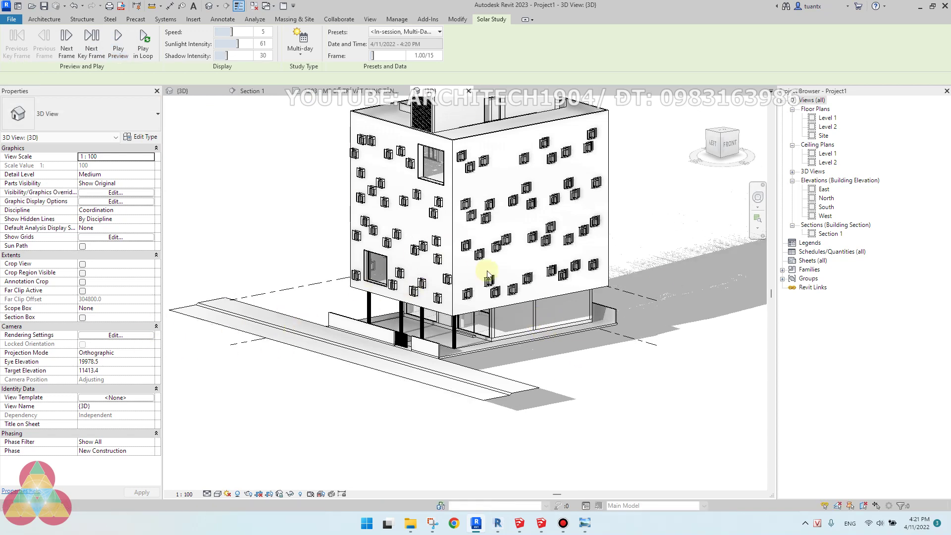
scroll(444, 288, "down", 2)
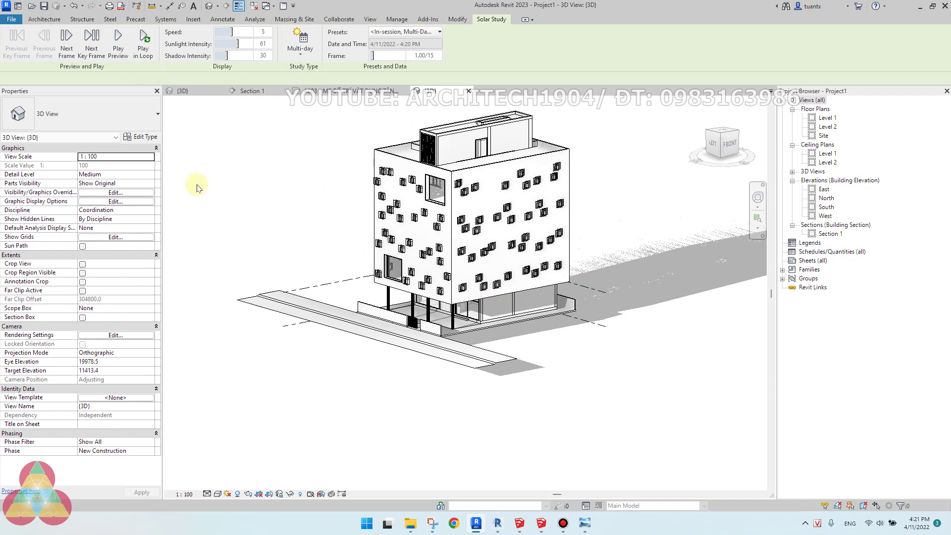
- Read the Filter Wall note with its Base and Top parameters, and switch to Revit 2022's TẦNG 1 plan
left_click(585, 523)
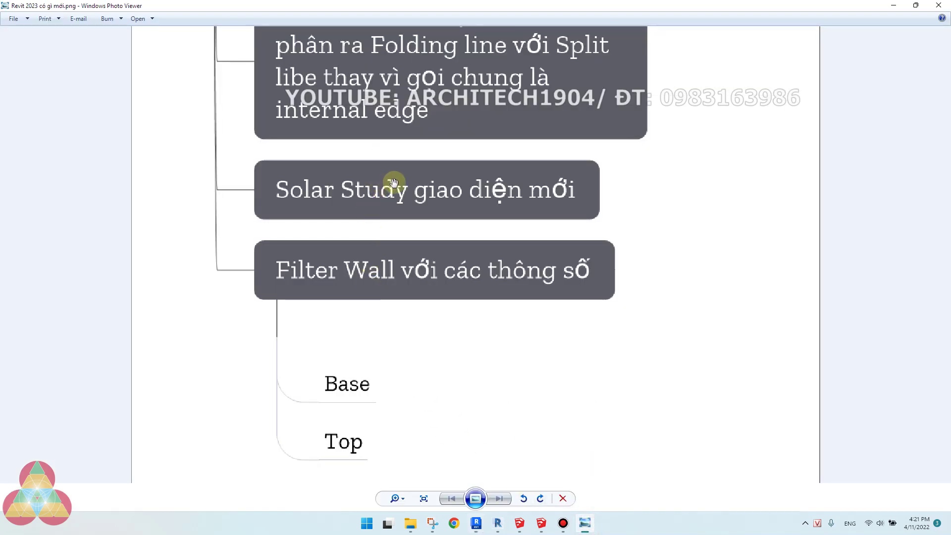
left_click_drag(380, 359, 372, 305)
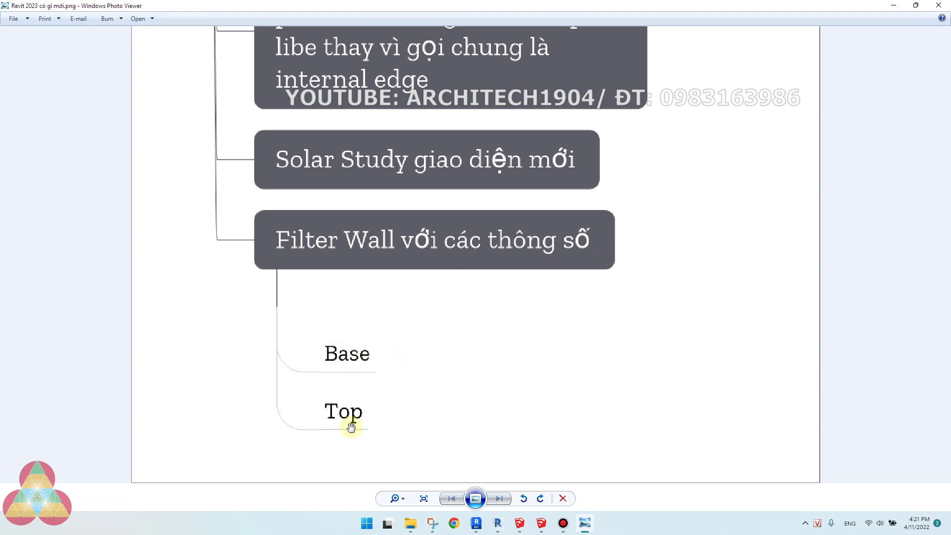
left_click(498, 523)
left_click(239, 130)
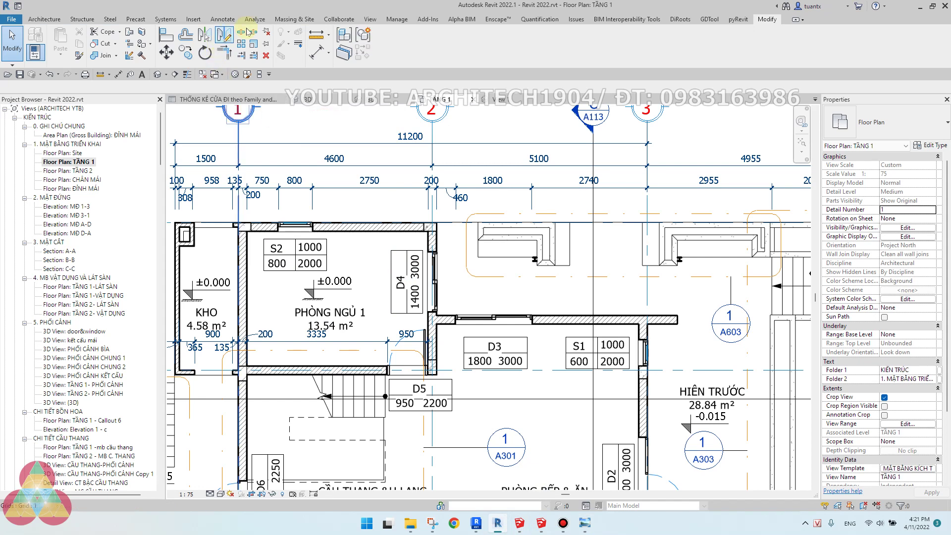
- Create a new rule-based view filter with the default name and include the Walls category
left_click(369, 20)
left_click(98, 47)
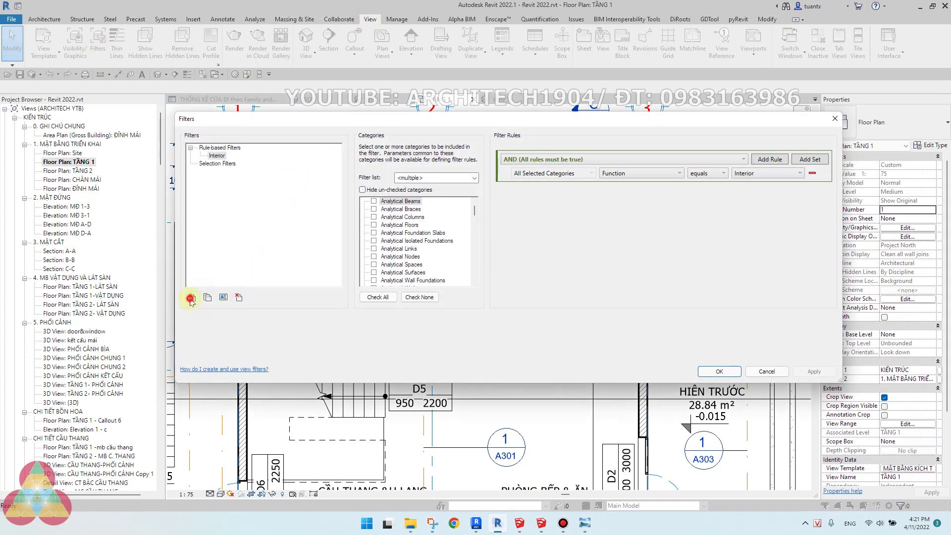
left_click(191, 297)
left_click(266, 307)
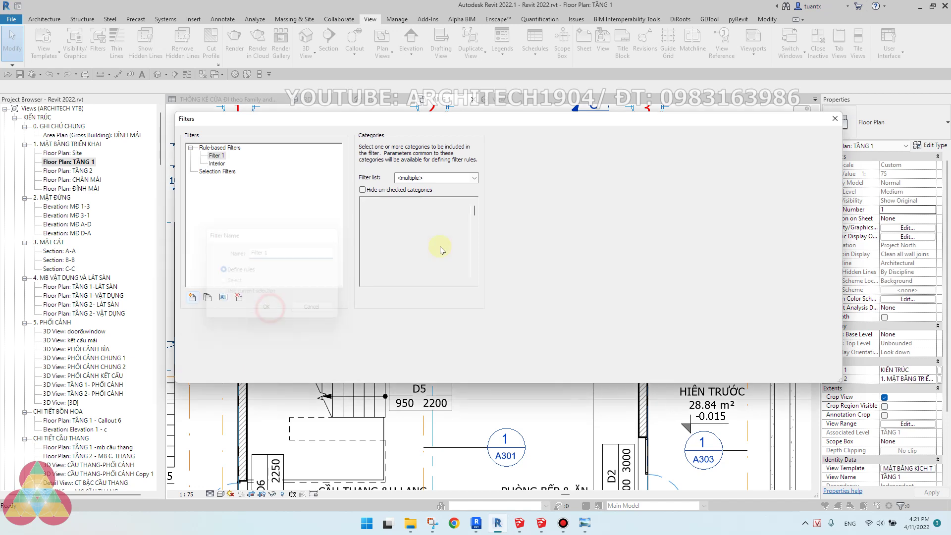
left_click_drag(474, 209, 489, 282)
left_click(375, 273)
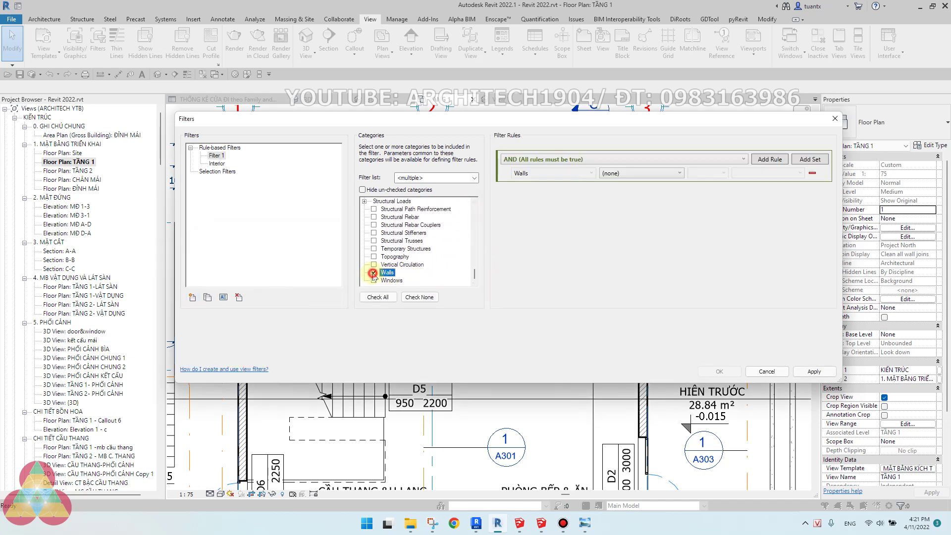
- Hide the unchecked categories, look through the rule parameters offered for Walls, and close the filter settings without saving
left_click(362, 190)
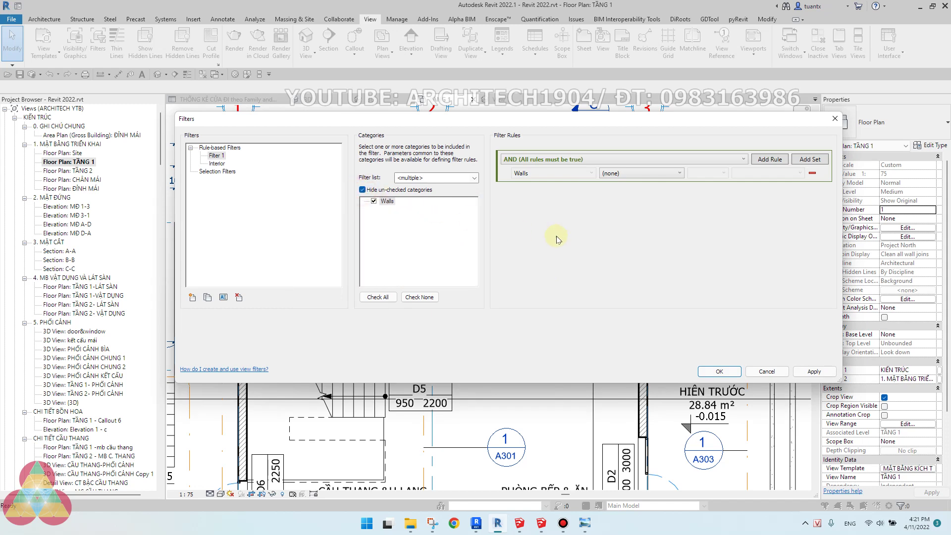
left_click(617, 174)
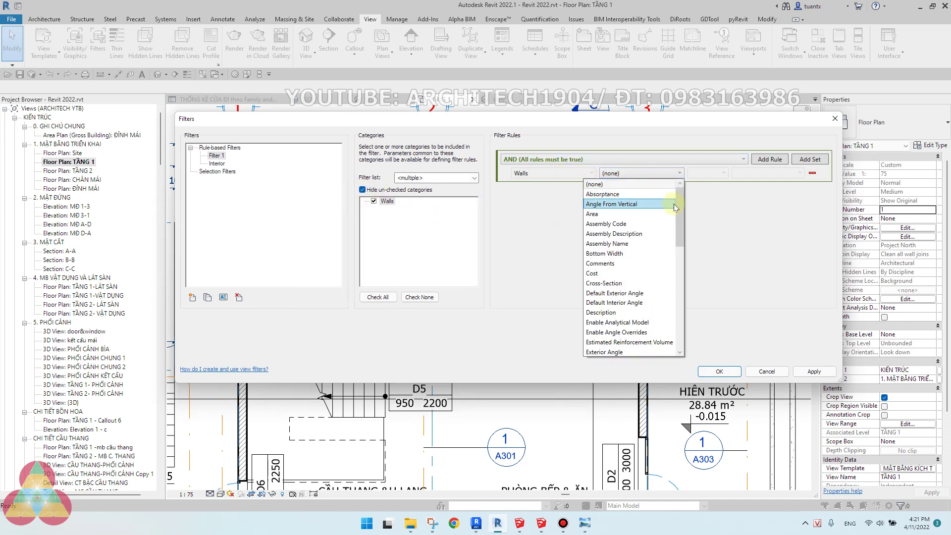
left_click_drag(680, 201, 681, 208)
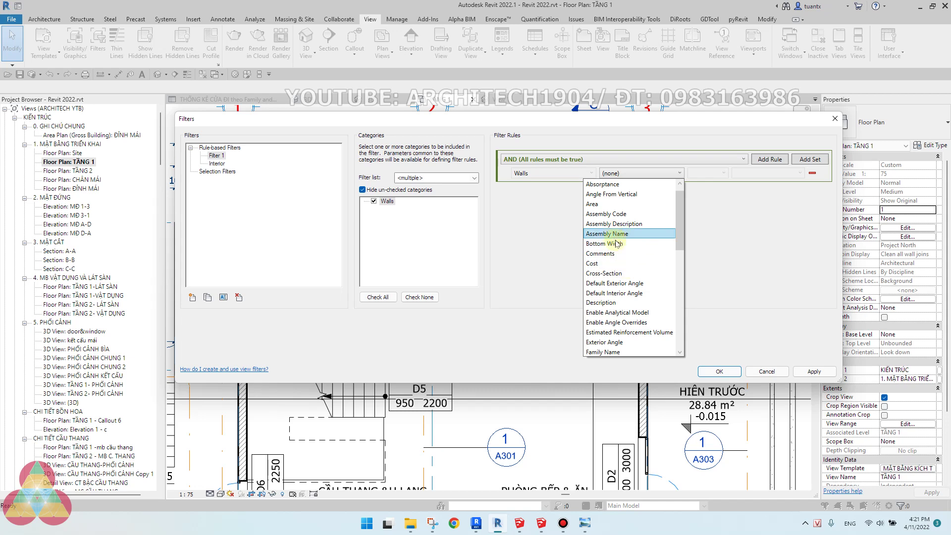
scroll(624, 249, "down", 1)
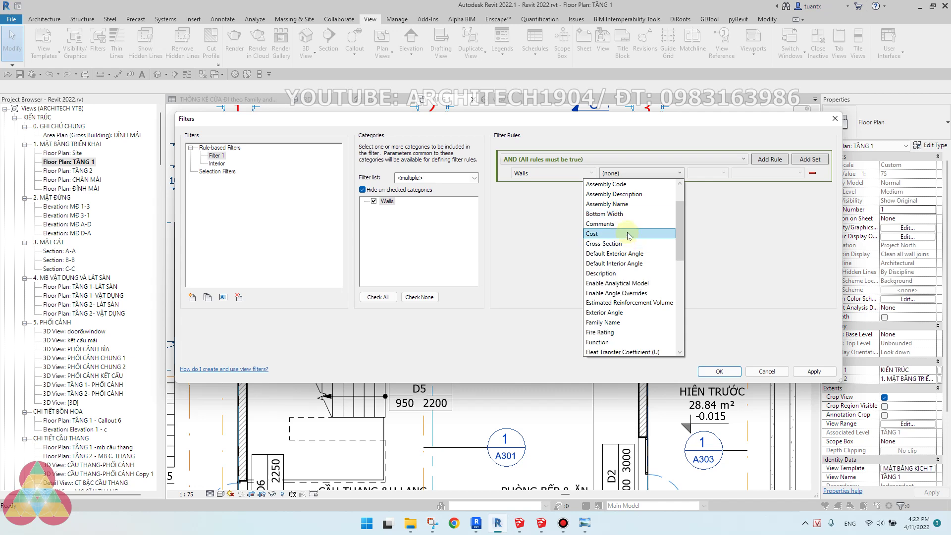
scroll(628, 231, "down", 7)
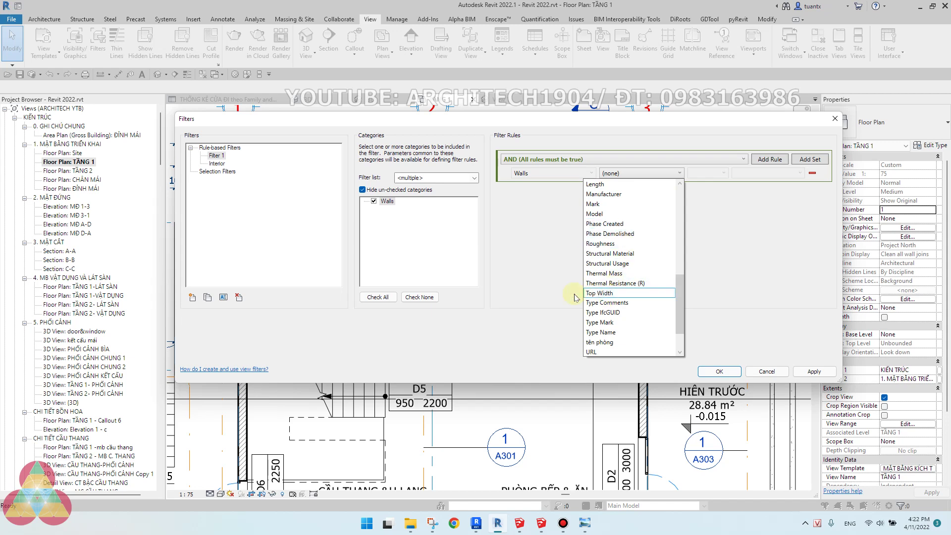
left_click(543, 262)
left_click(760, 369)
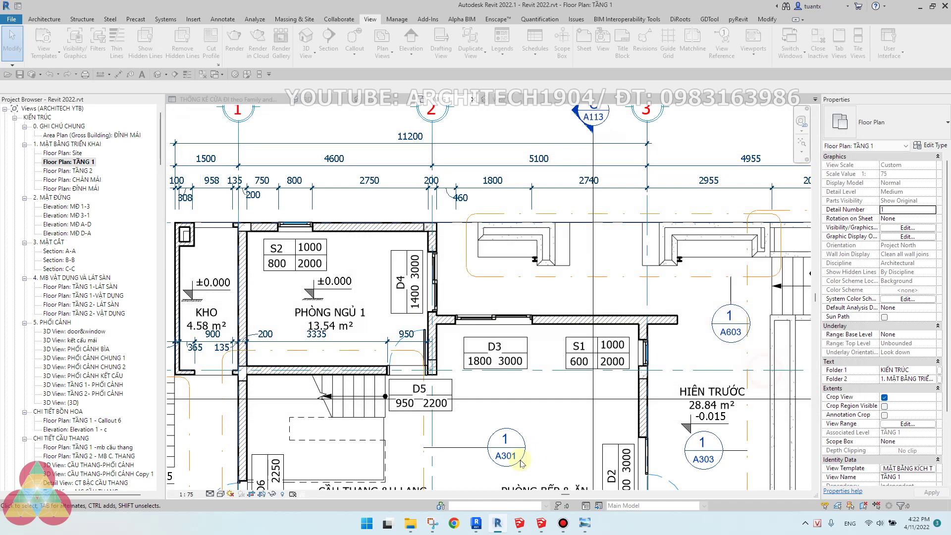
- Switch to Revit 2023, create a rule-based view filter with the default name, include Walls, and hide the unchecked categories
left_click(475, 523)
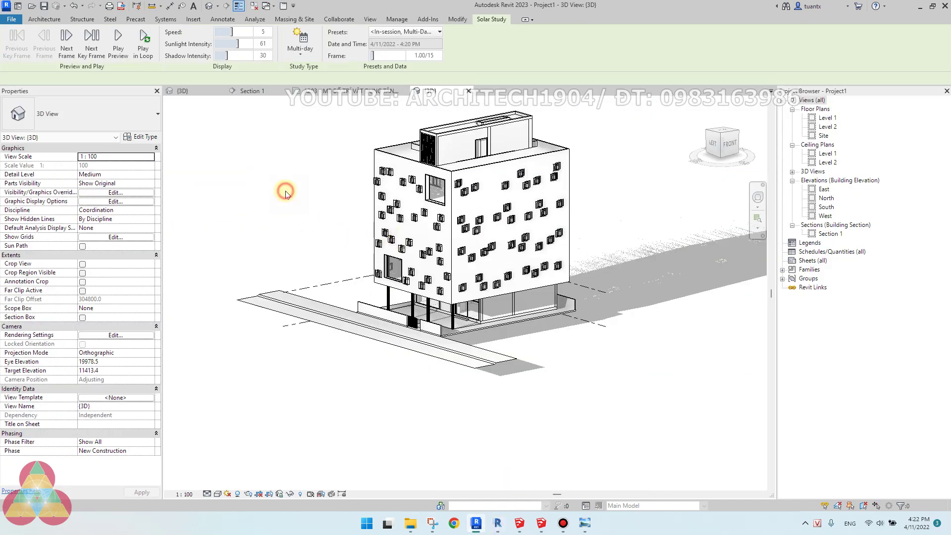
left_click(369, 18)
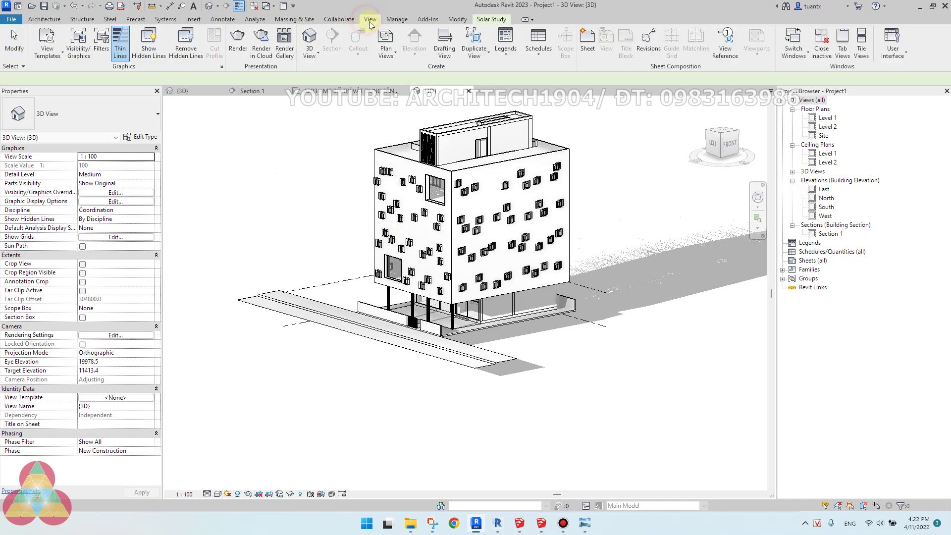
left_click(101, 39)
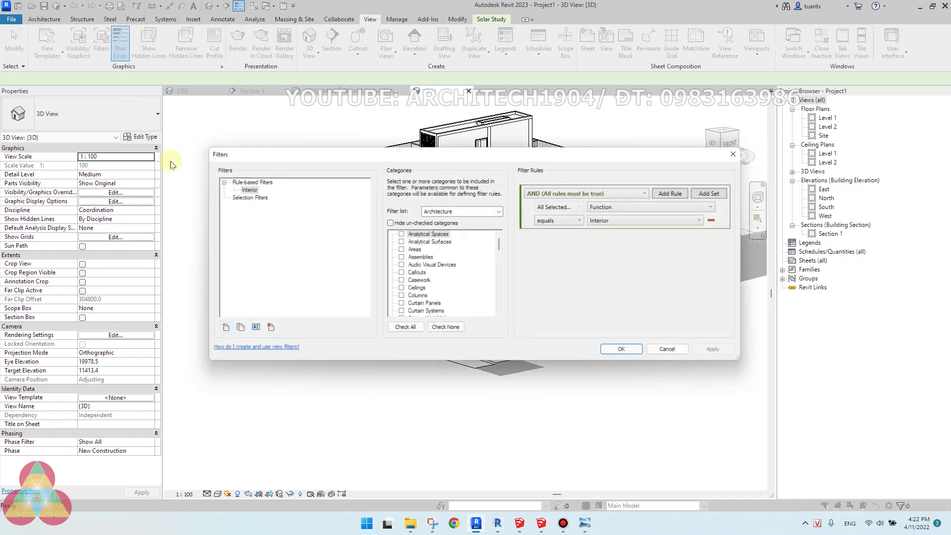
left_click(218, 330)
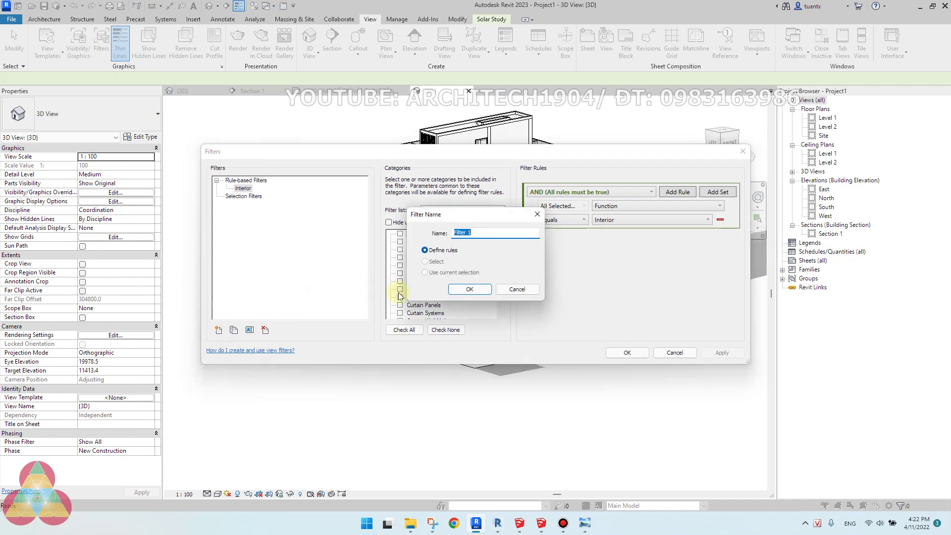
left_click(470, 289)
left_click_drag(500, 239, 515, 323)
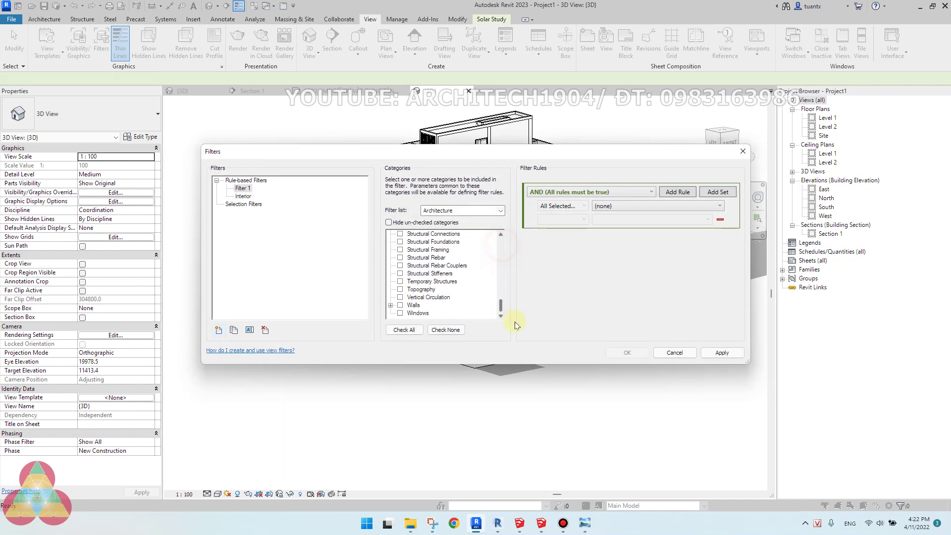
left_click(400, 306)
left_click(388, 223)
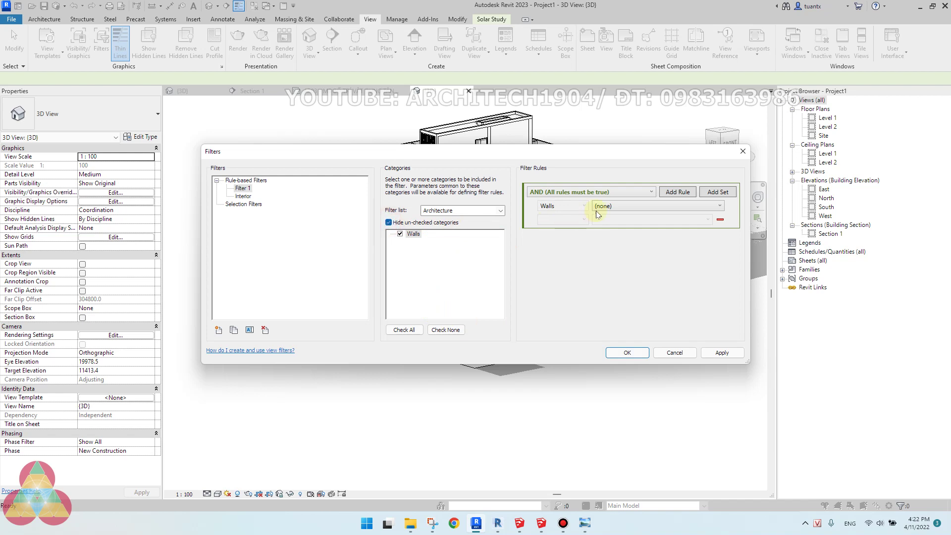
- Look through the Walls rule parameters for the Base and Top constraint and offset options without choosing one
left_click(623, 206)
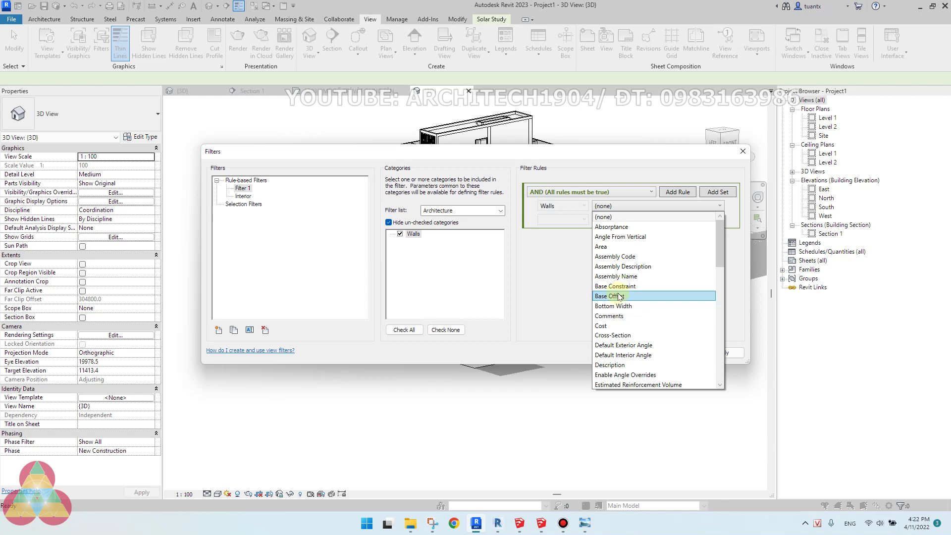
scroll(636, 301, "down", 15)
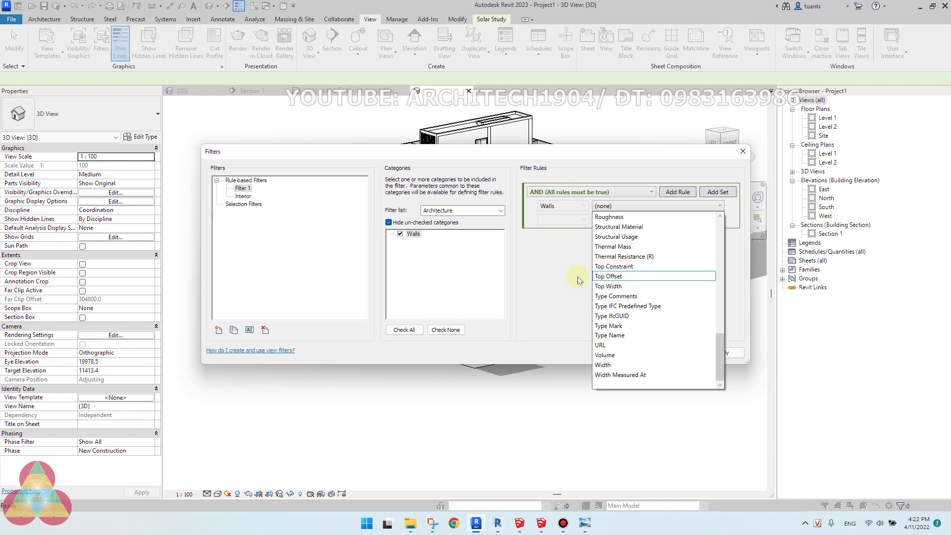
left_click(556, 266)
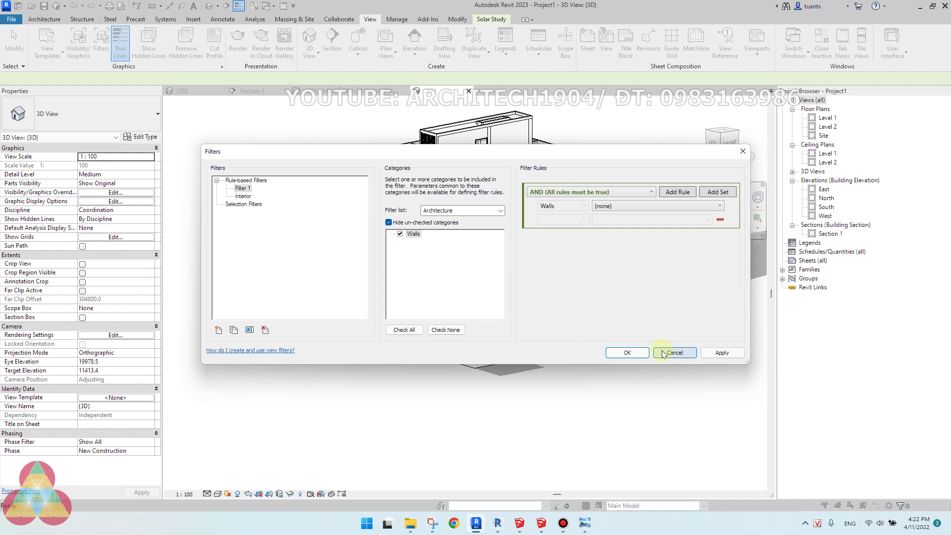
- Switch to the Revit 2023 notes image and review the earlier notes on Filled Region and quick view replacement in sheets
left_click(584, 523)
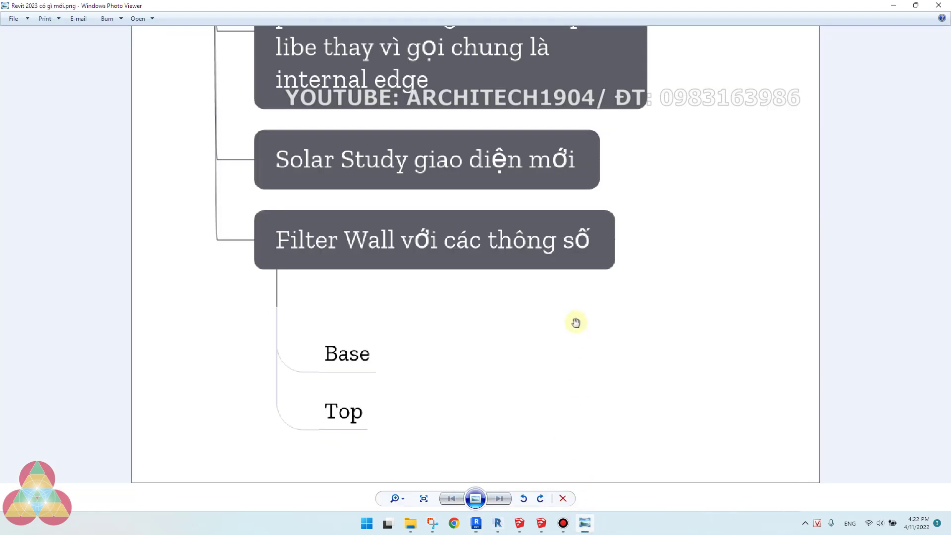
scroll(576, 322, "up", 10)
scroll(576, 322, "down", 11)
left_click_drag(484, 238, 468, 354)
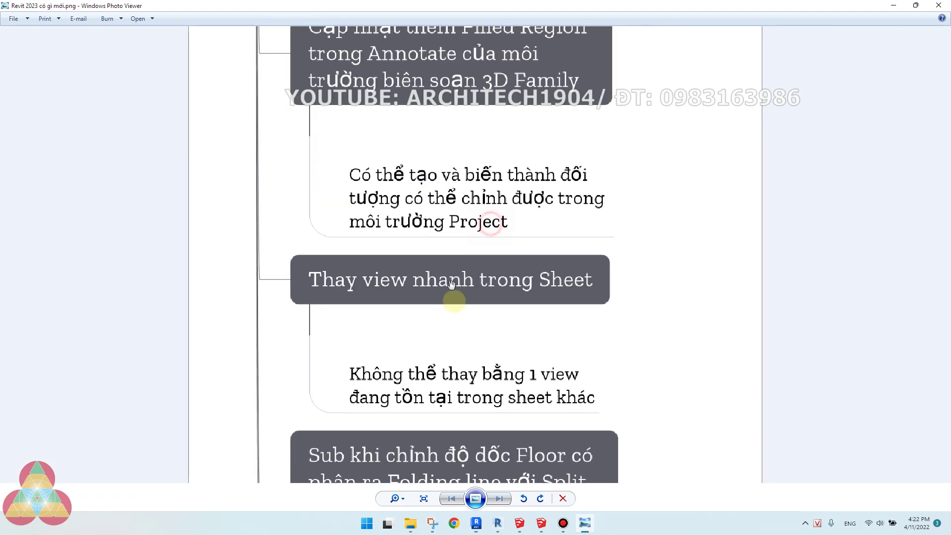